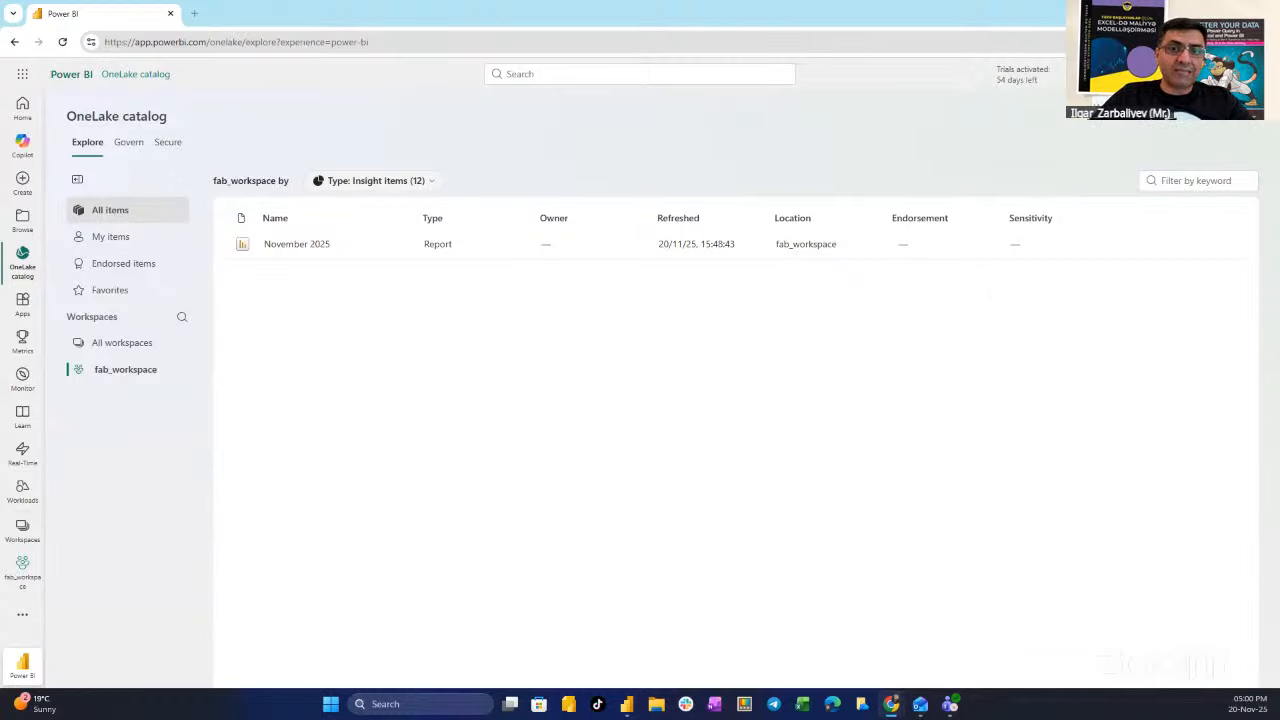
- Open meetup.com in a new tab and scroll to the Azerbaijan Power BI & Microsoft Fabric group's upcoming events
click(195, 13)
text(m)
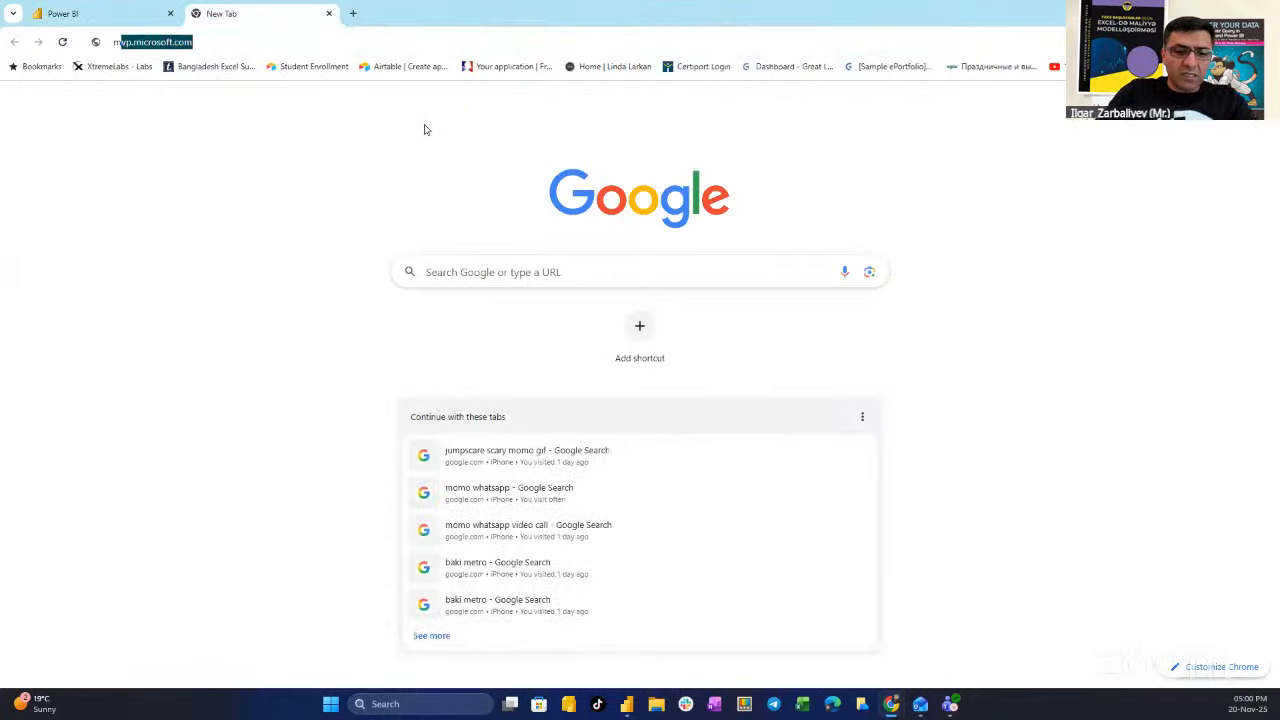
text(eet)
key(Return)
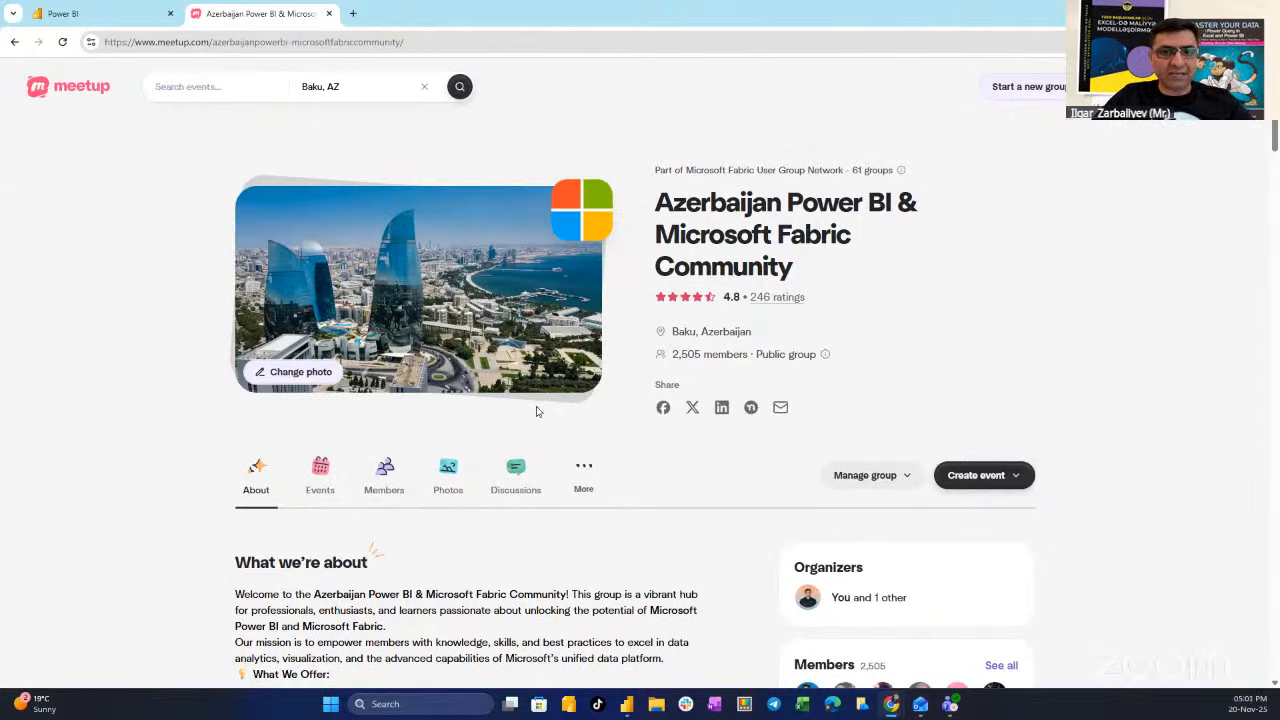
scroll(531, 420, down, 4)
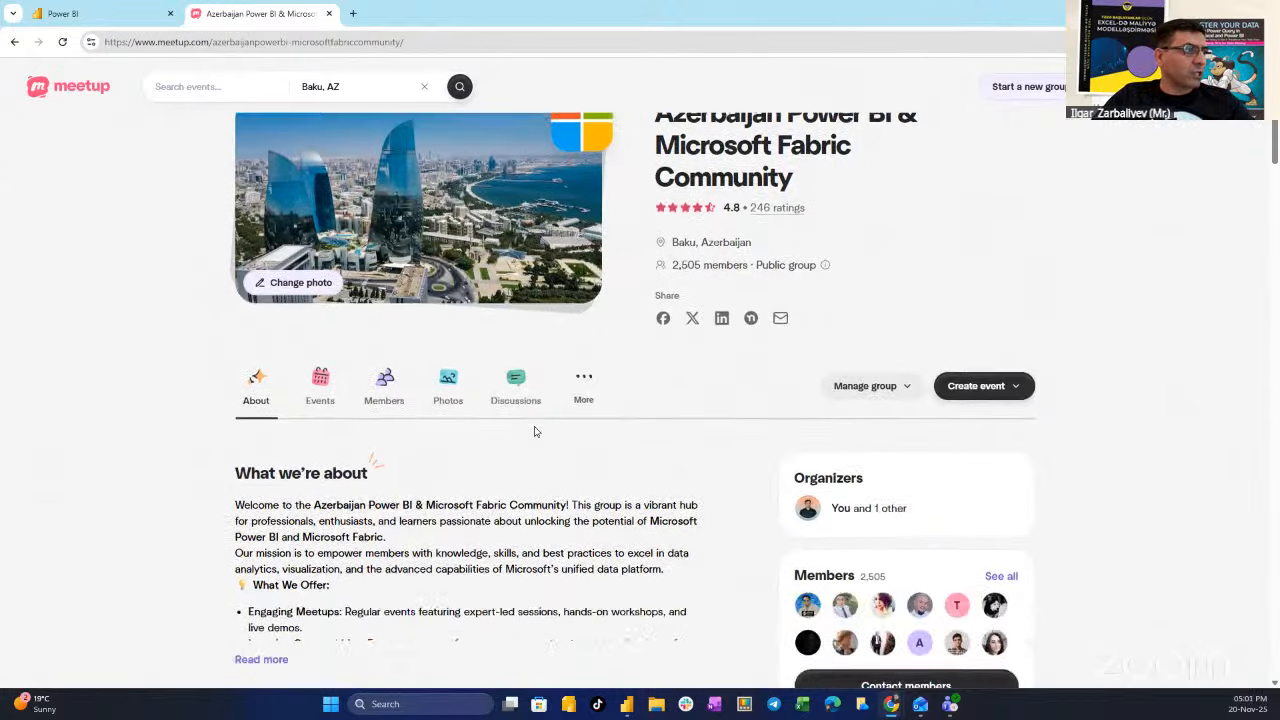
scroll(534, 431, down, 1)
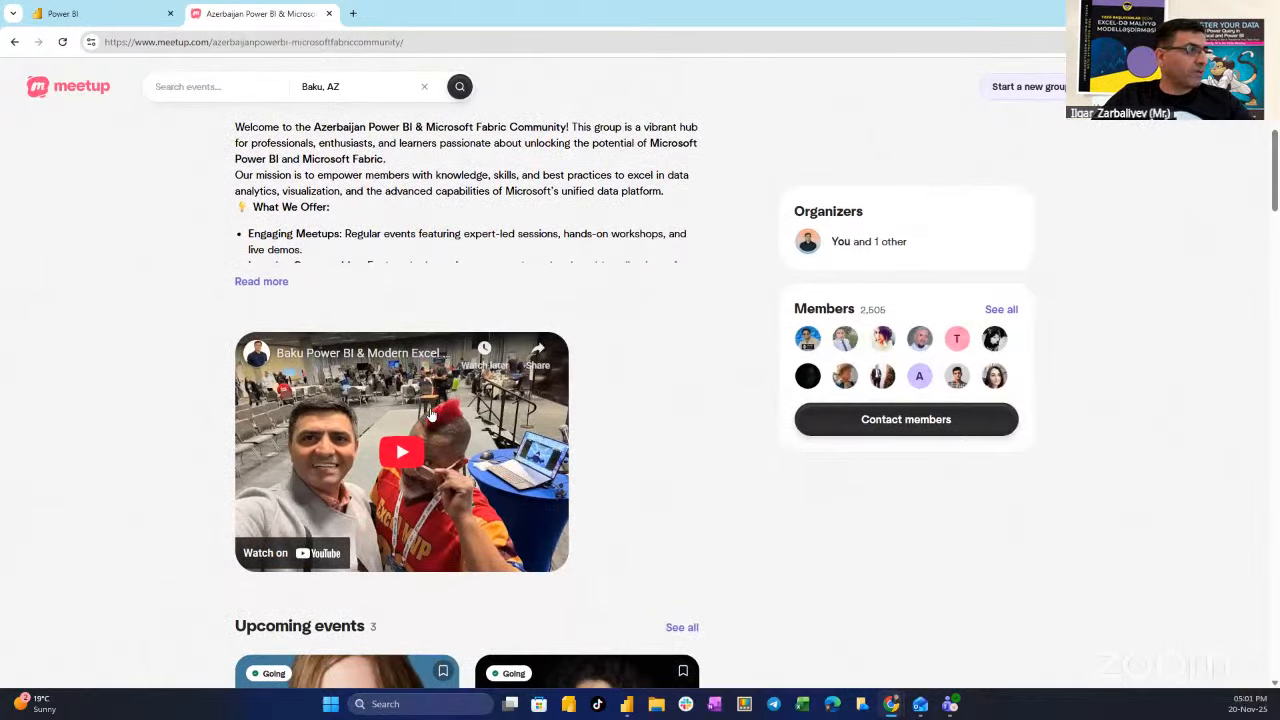
scroll(430, 415, down, 4)
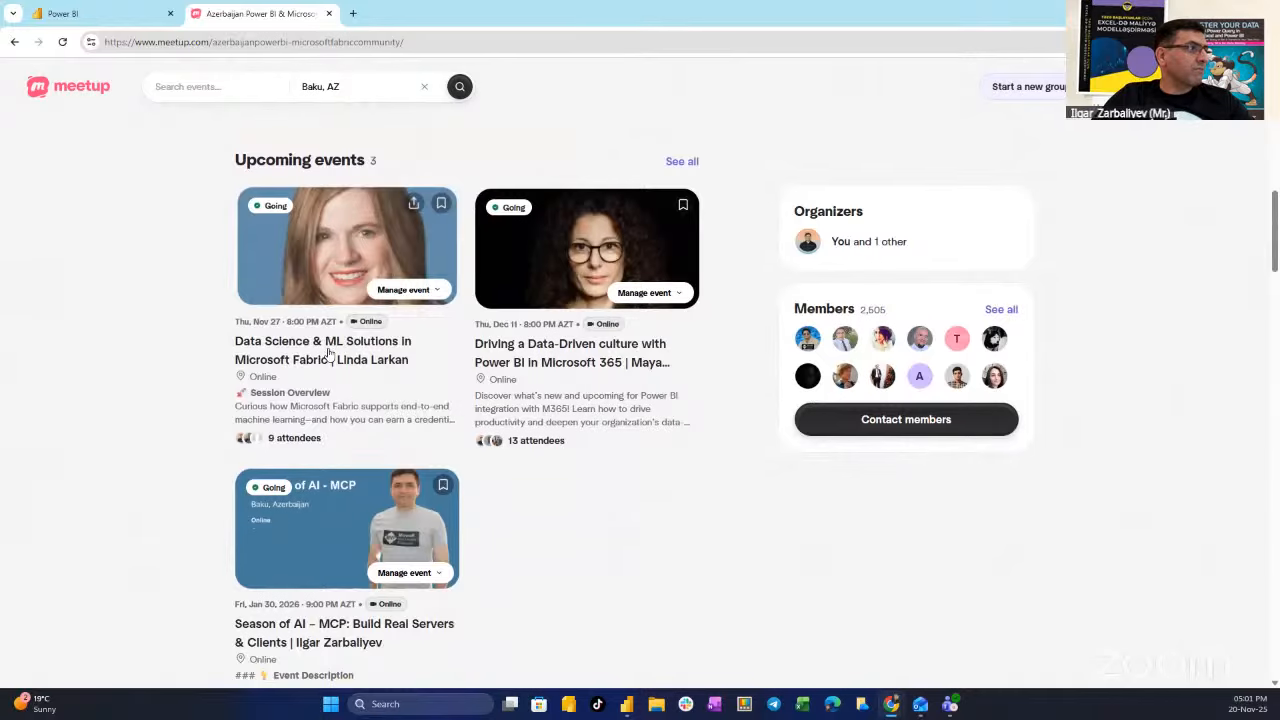
- View the Data Science & ML Solutions in Microsoft Fabric event page, then return to the Power BI catalog
click(329, 350)
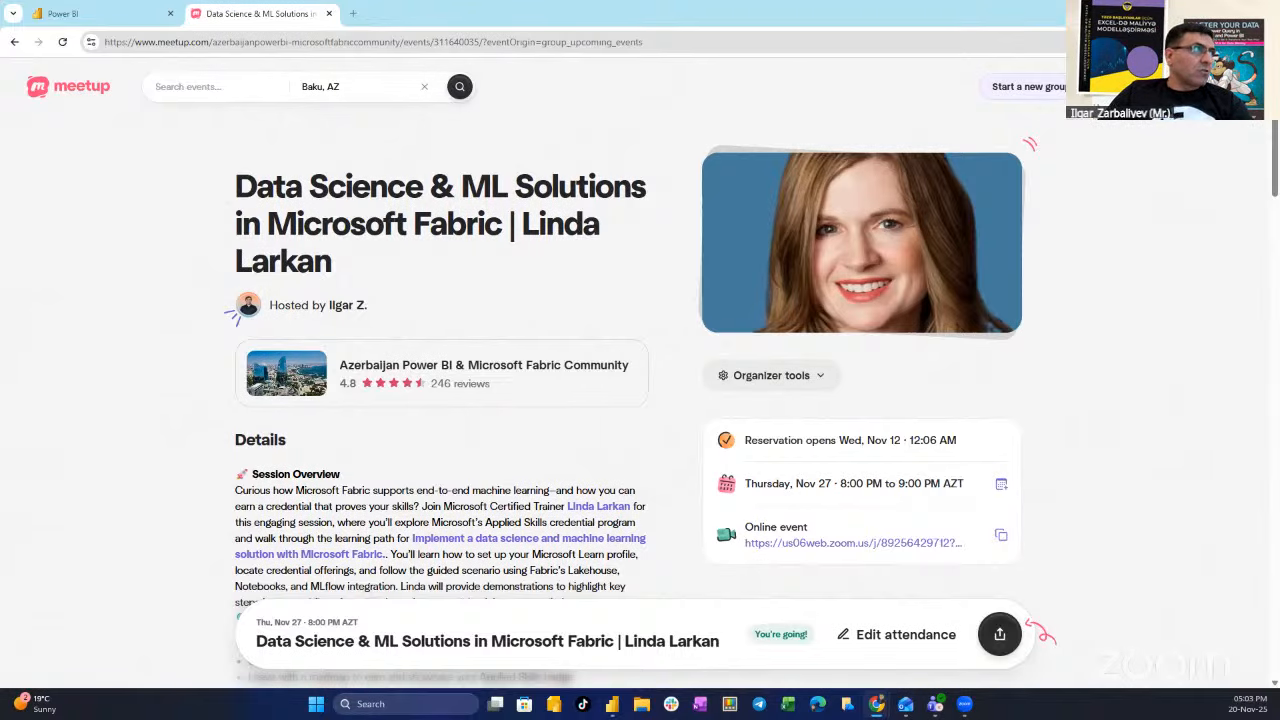
click(129, 22)
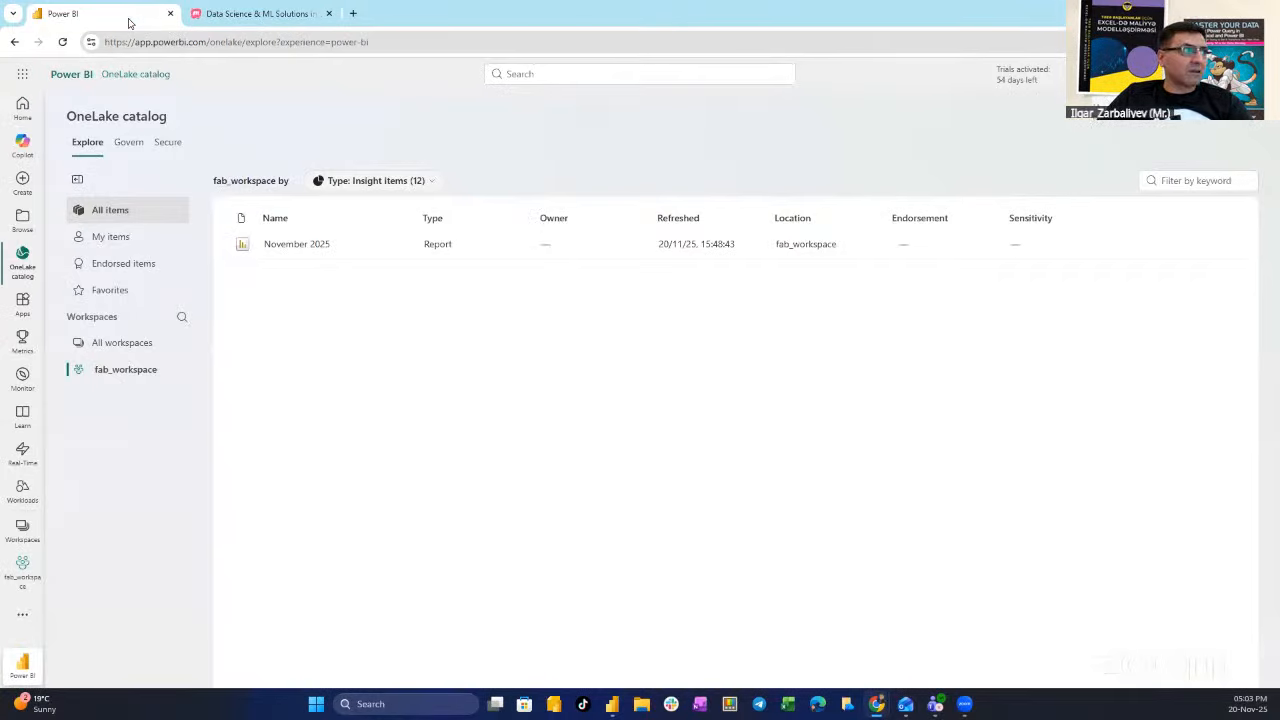
- Go to app.fabric.microsoft.com and close the Meetup event tab
click(277, 43)
text(app)
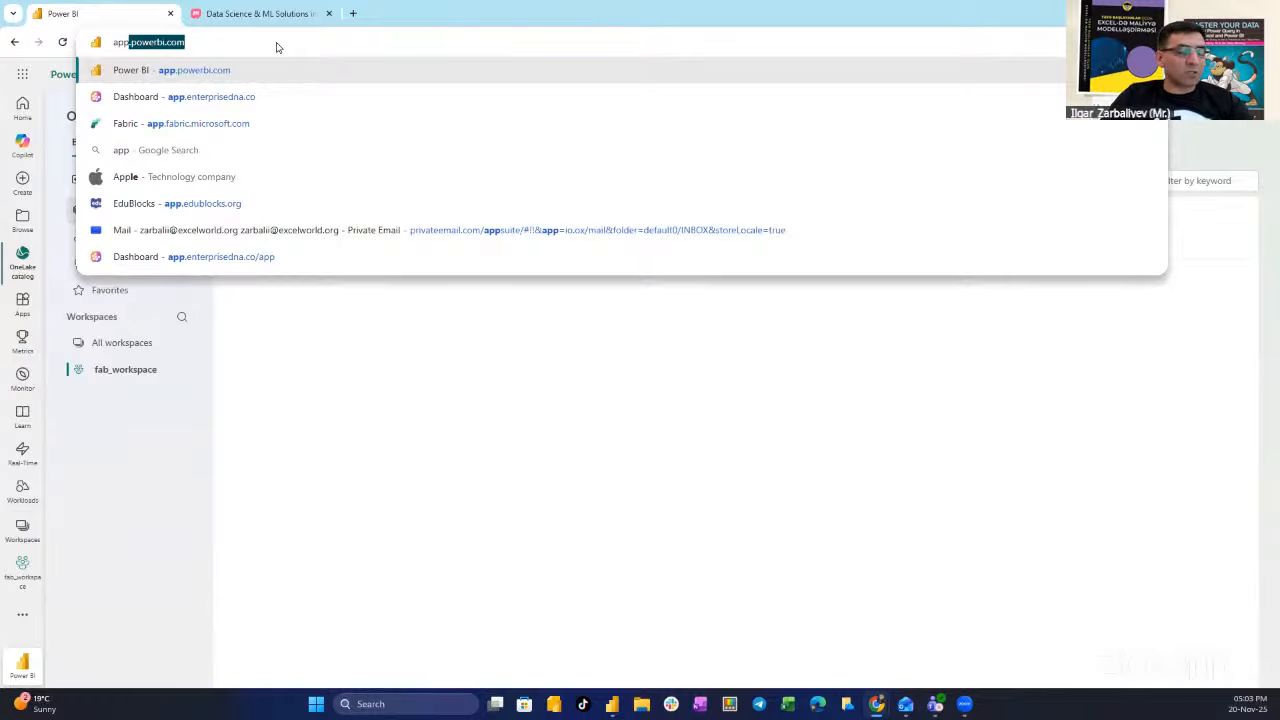
text(.)
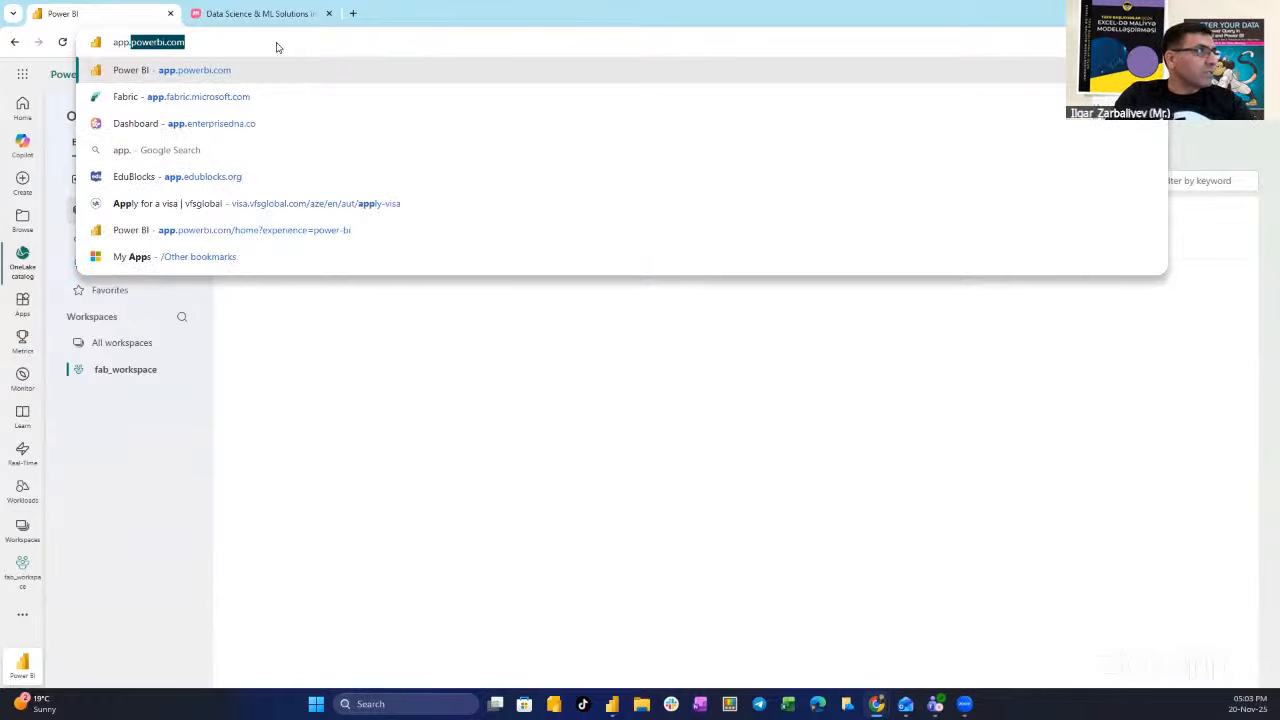
text(fab)
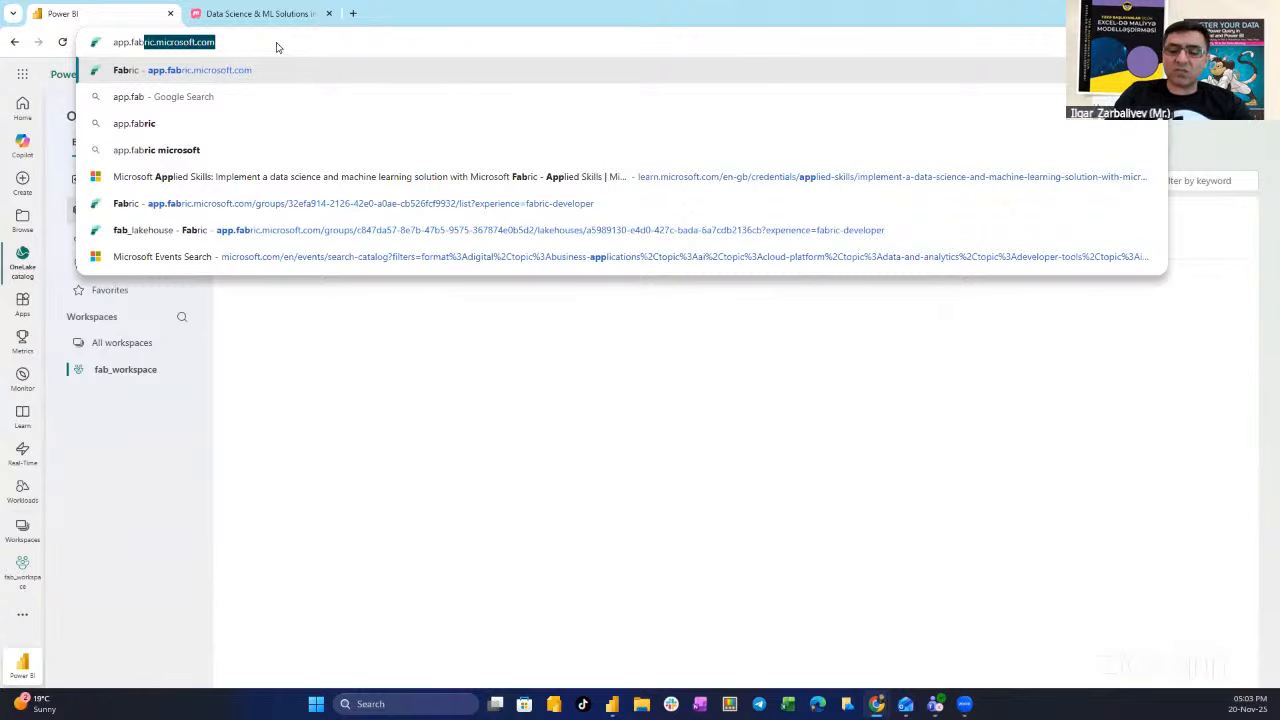
key(Return)
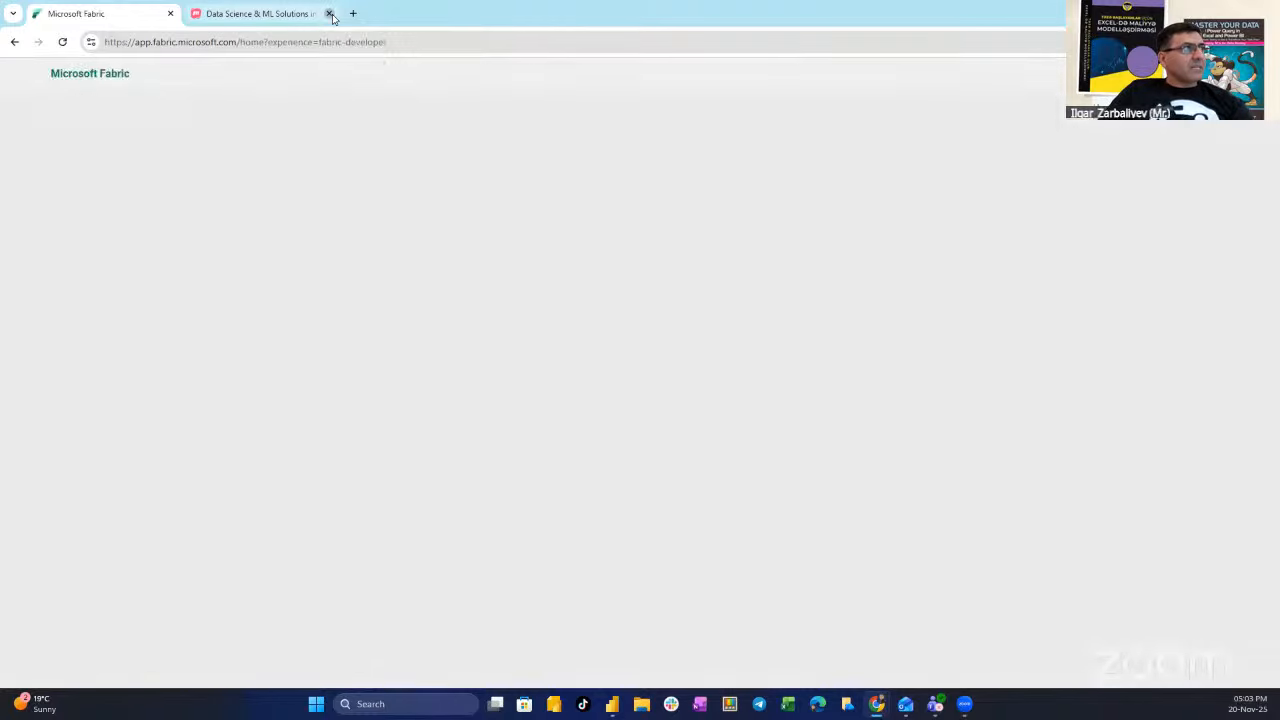
click(329, 14)
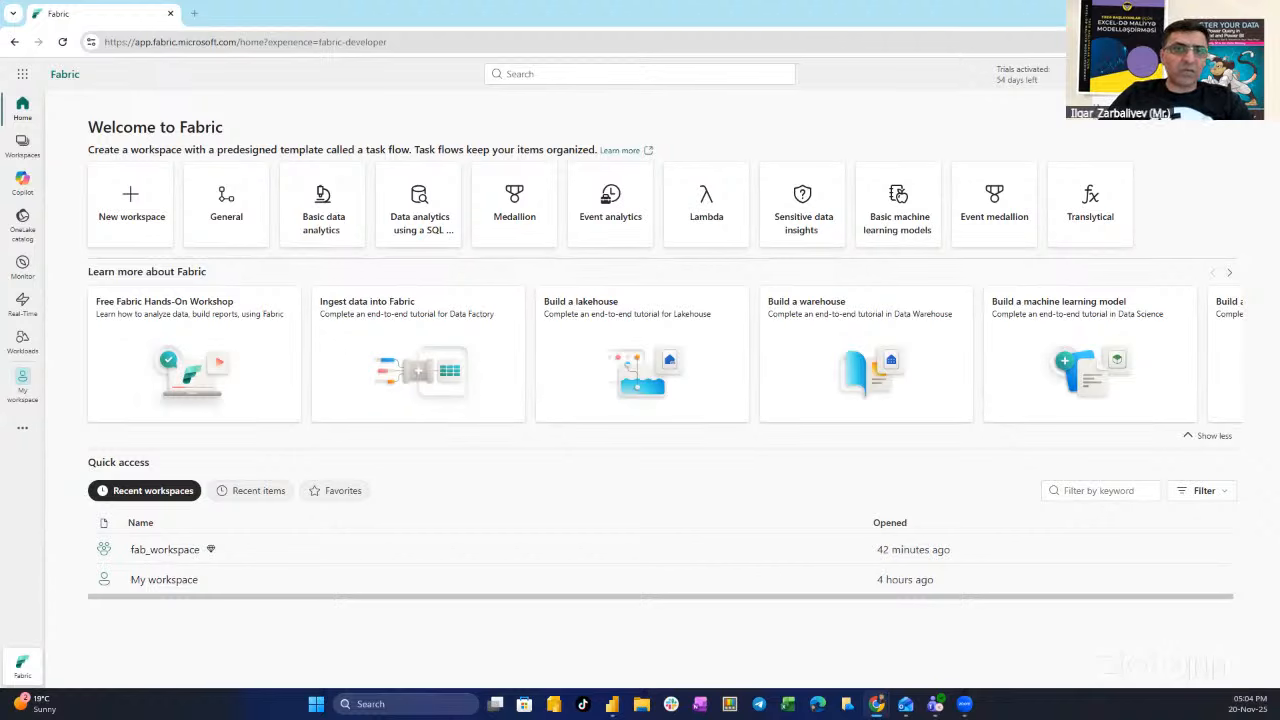
- Start a new workspace named DataWarehouse_WS with the description 'Lab Purpose Only'
click(125, 219)
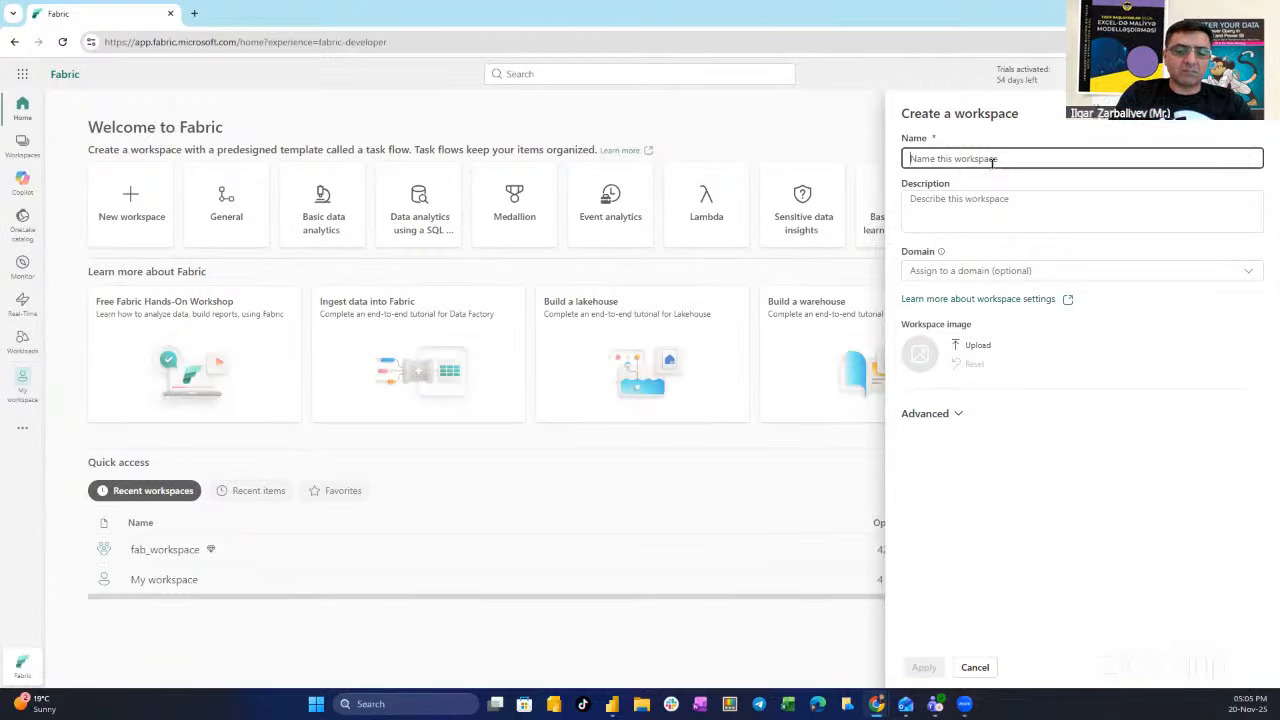
text(Data)
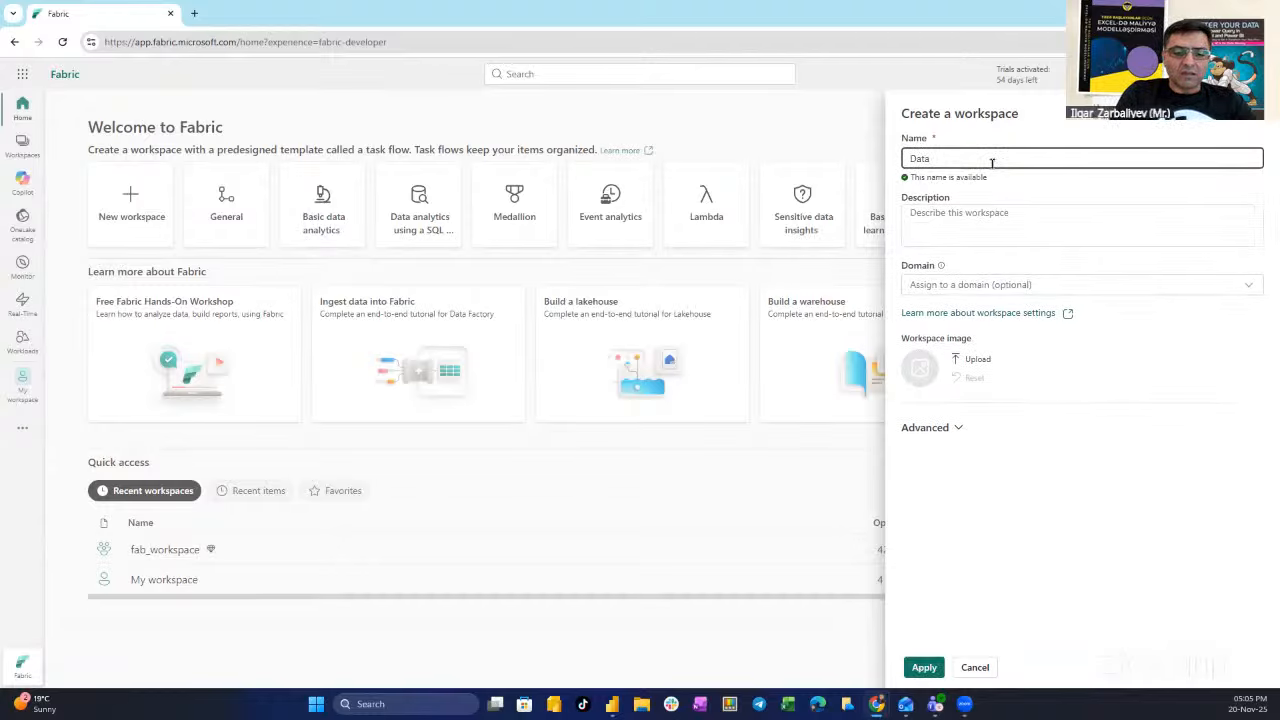
text(_WS)
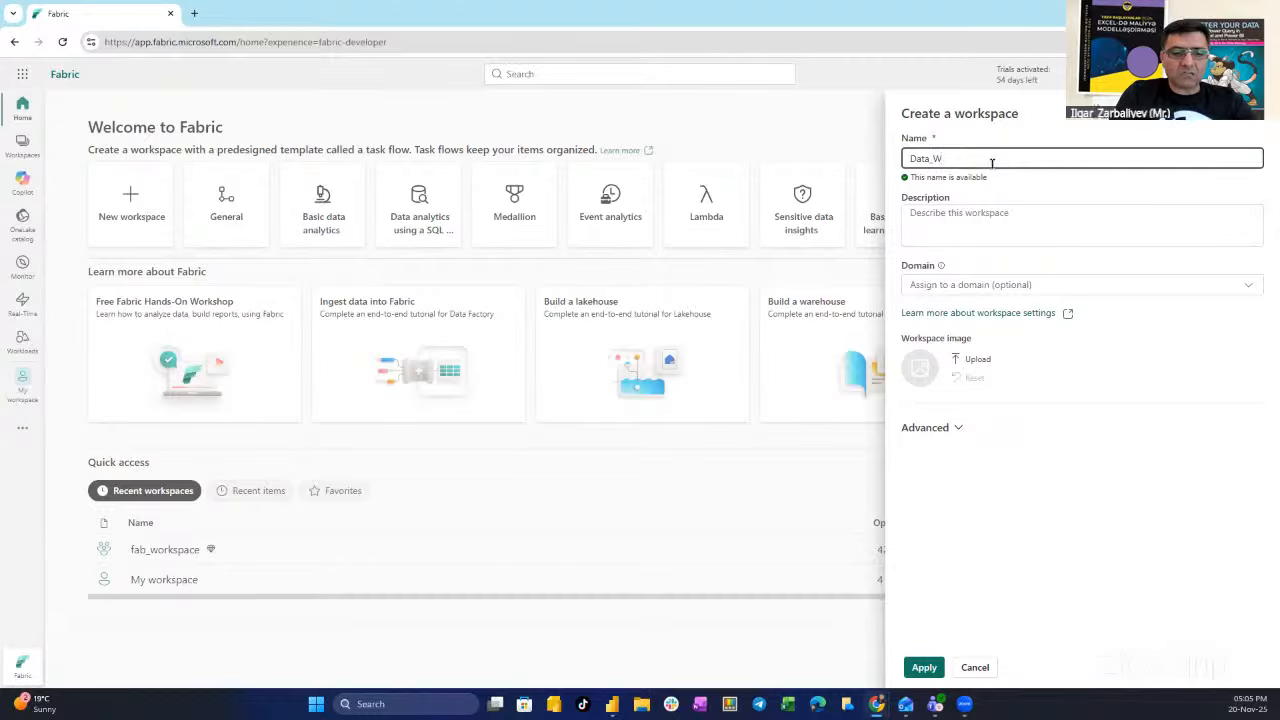
key(BackSpace)
key(BackSpace)
key(BackSpace)
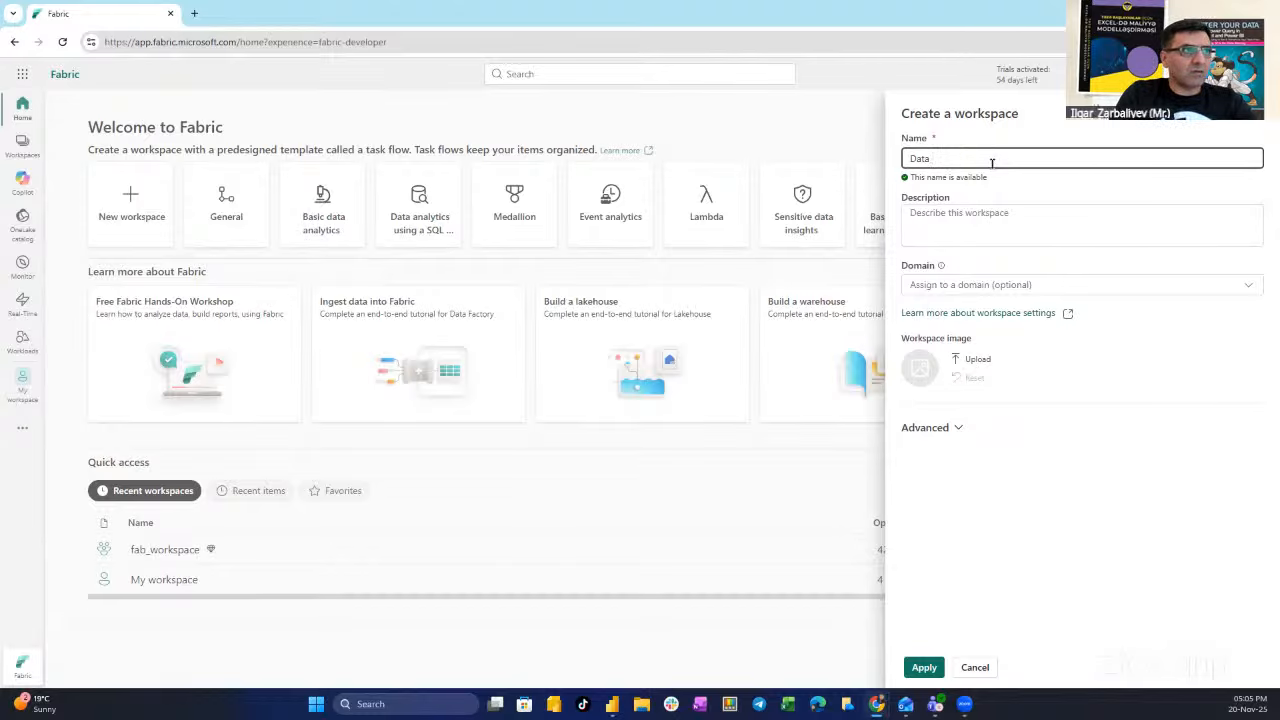
text(WAREHOUSE )
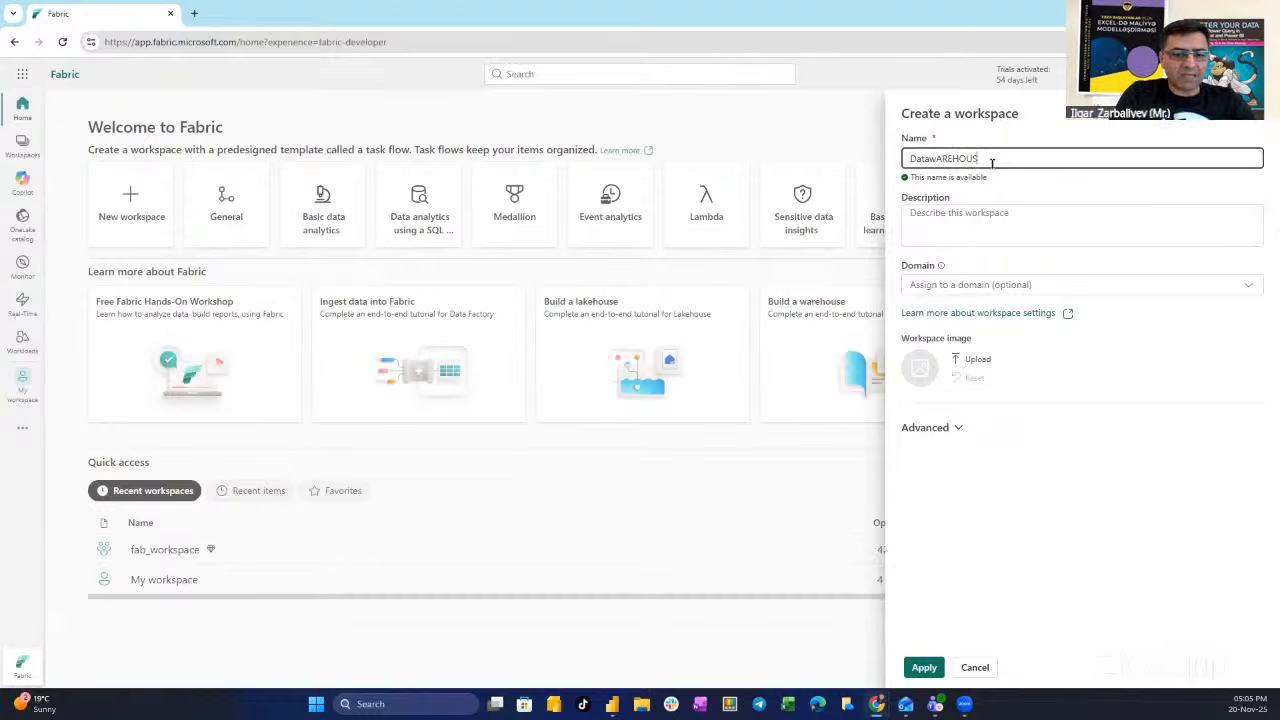
text(we)
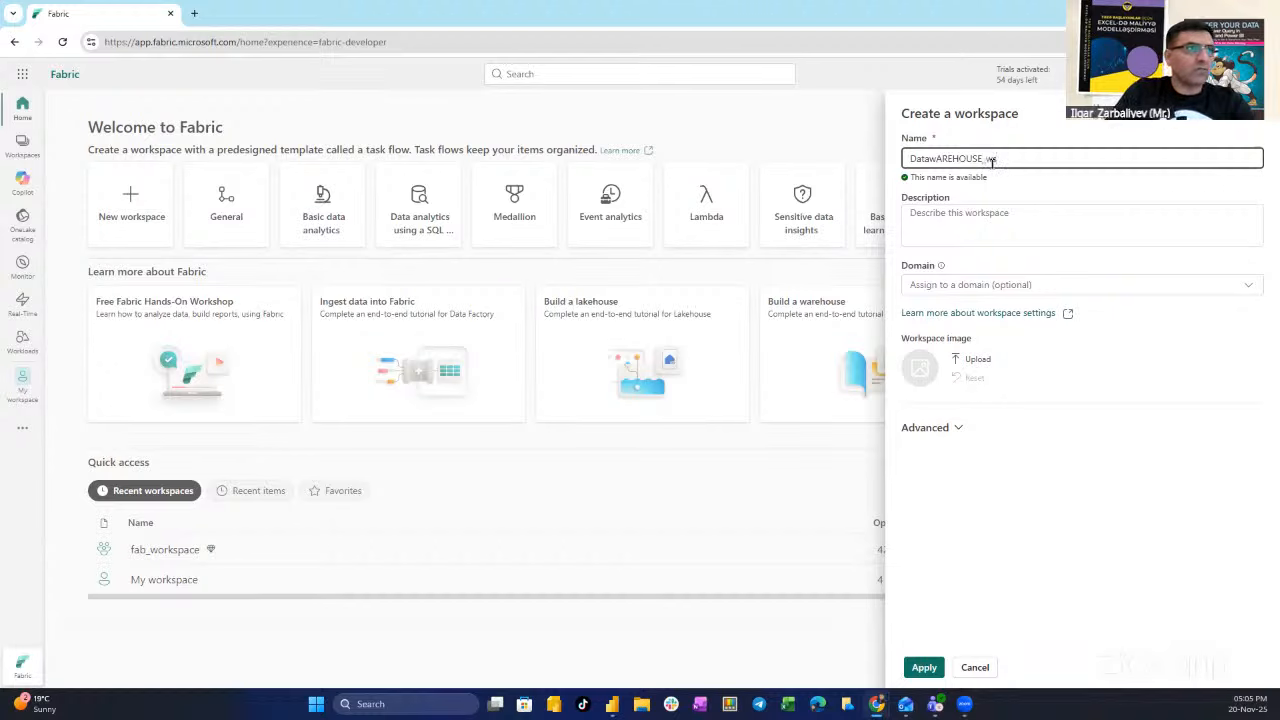
key(BackSpace)
key(BackSpace)
key(BackSpace)
key(BackSpace)
key(BackSpace)
key(BackSpace)
key(BackSpace)
key(BackSpace)
key(BackSpace)
key(BackSpace)
key(BackSpace)
key(BackSpace)
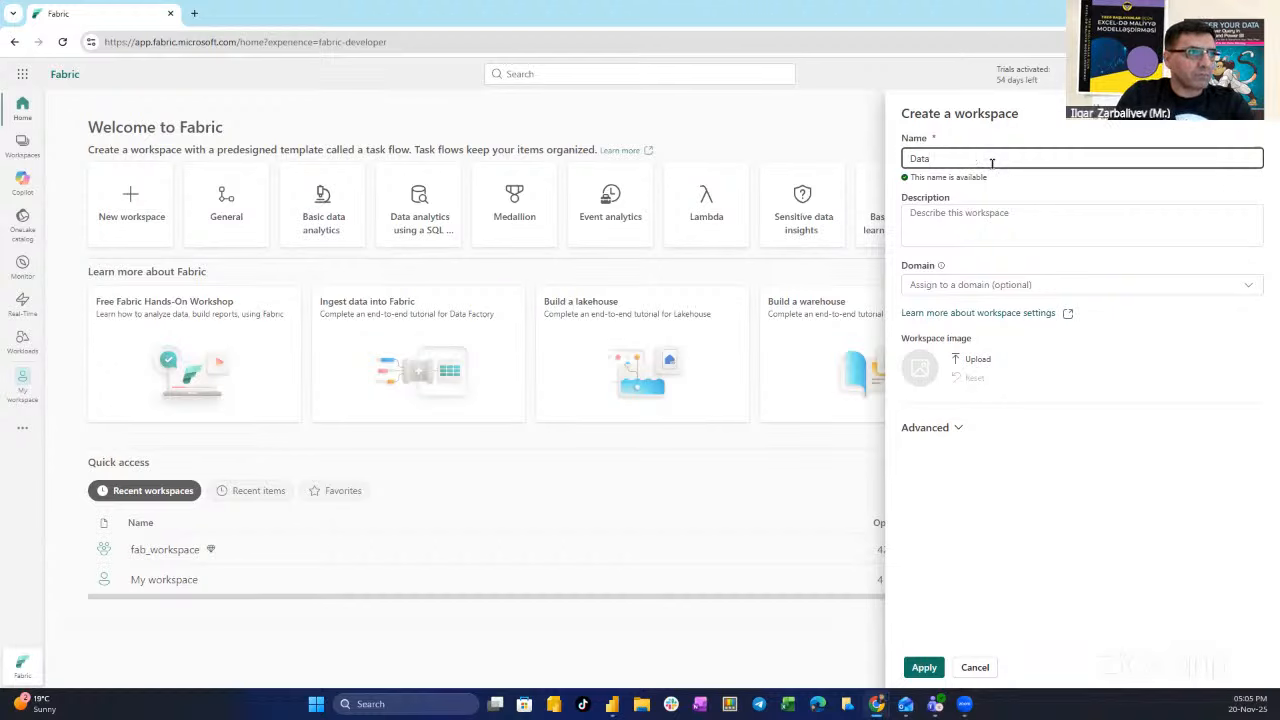
text(War)
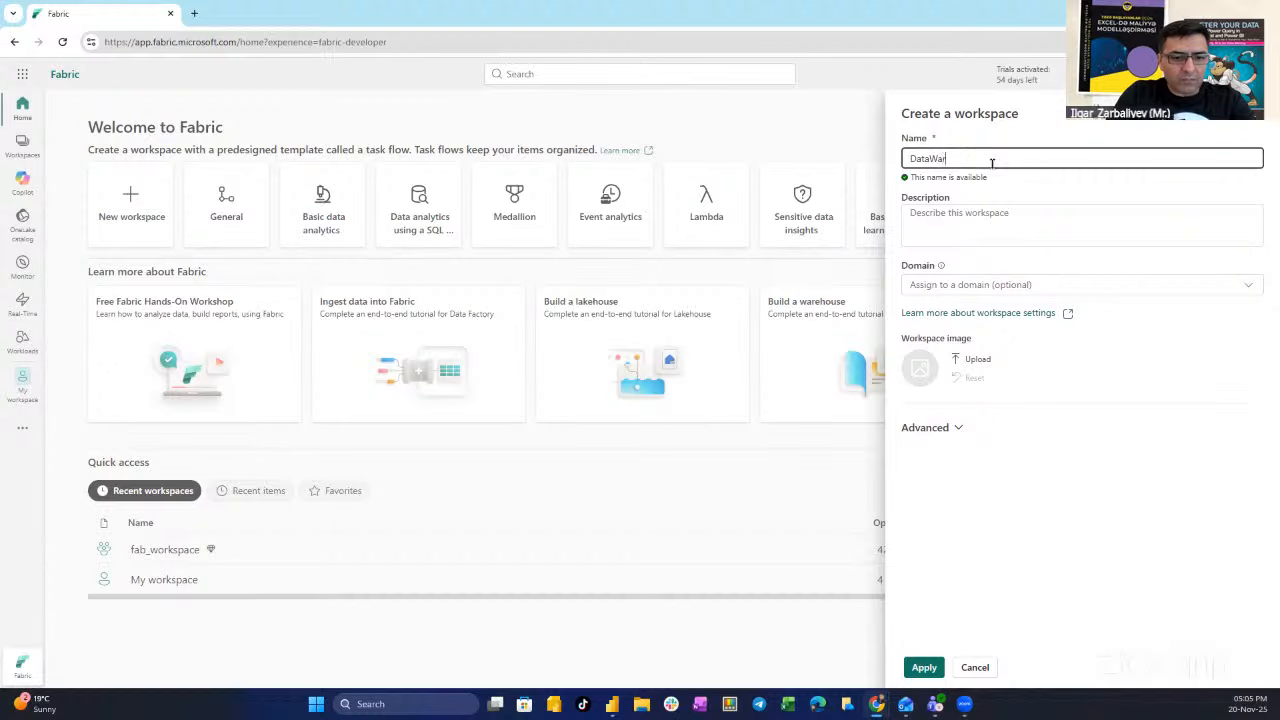
text(ehouse_WS)
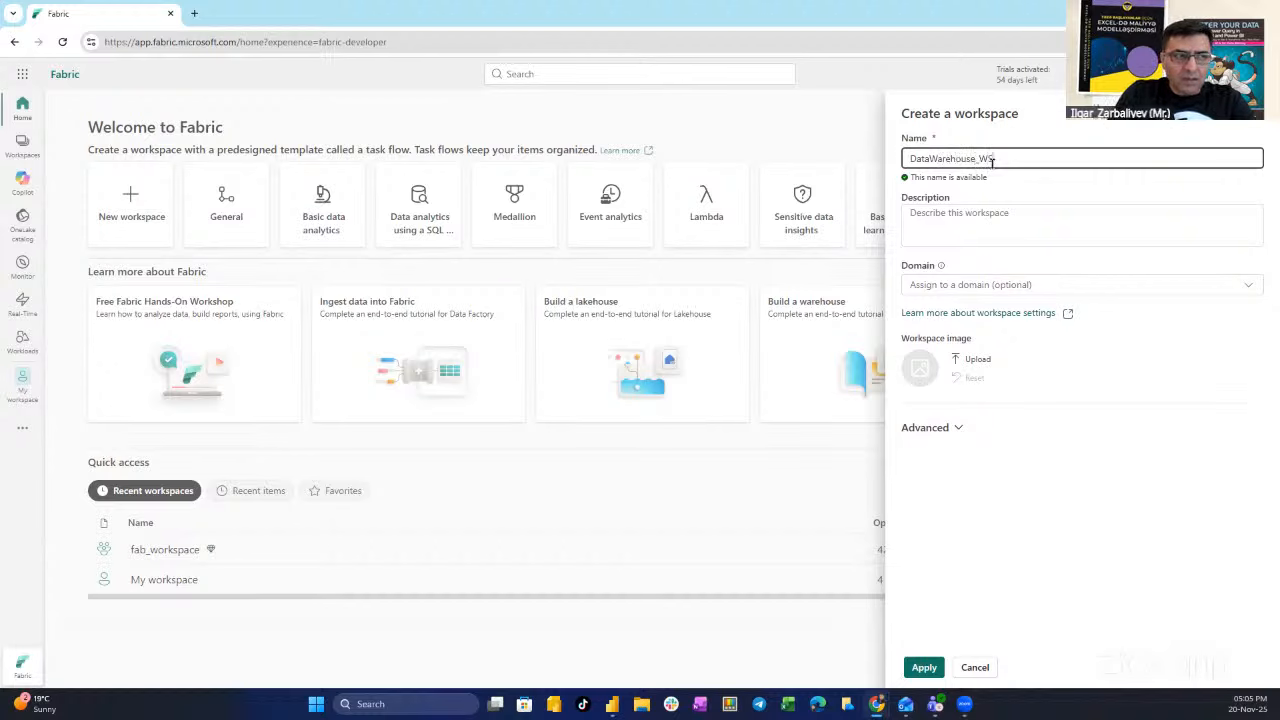
click(974, 228)
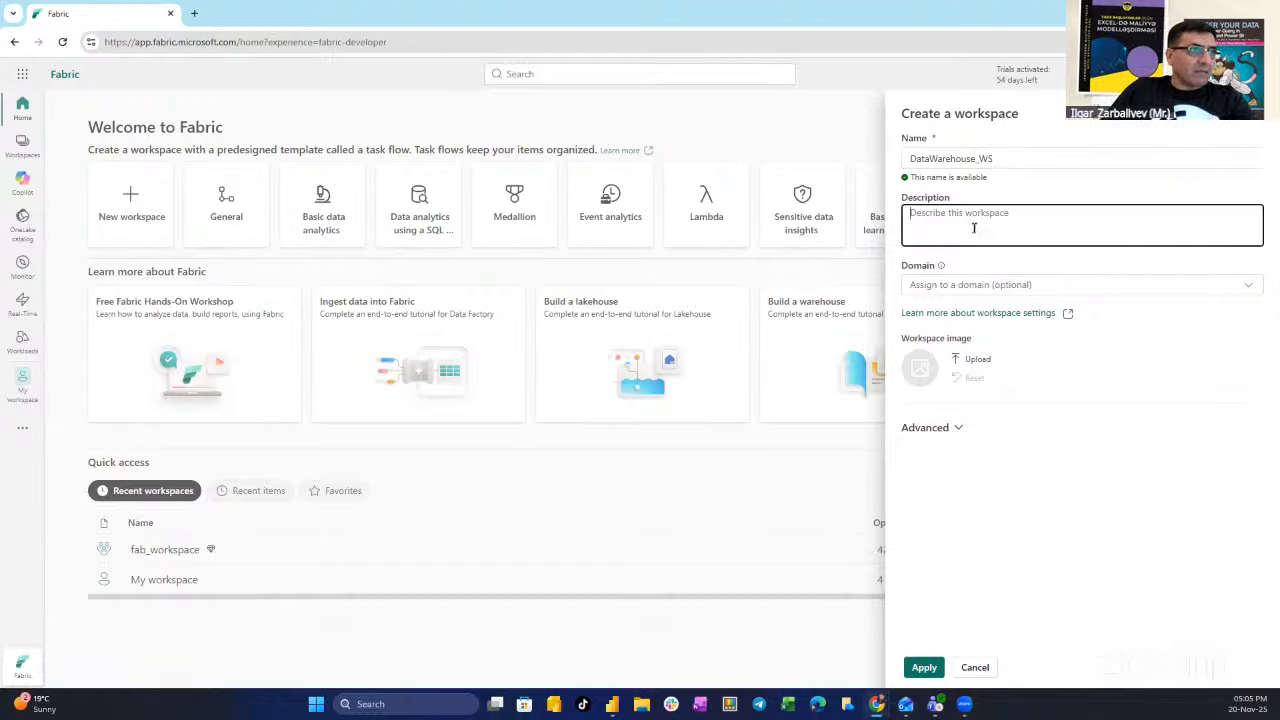
text(IAB)
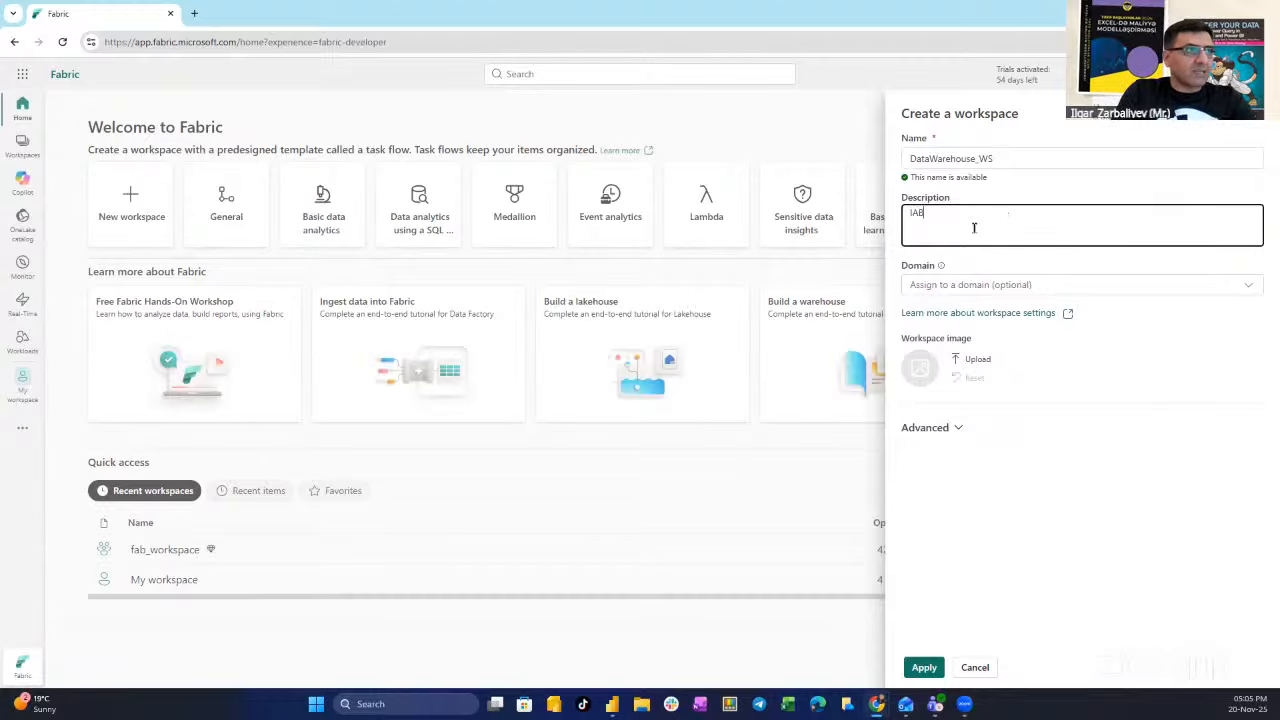
key(BackSpace)
key(BackSpace)
key(BackSpace)
text(Lab Purpose)
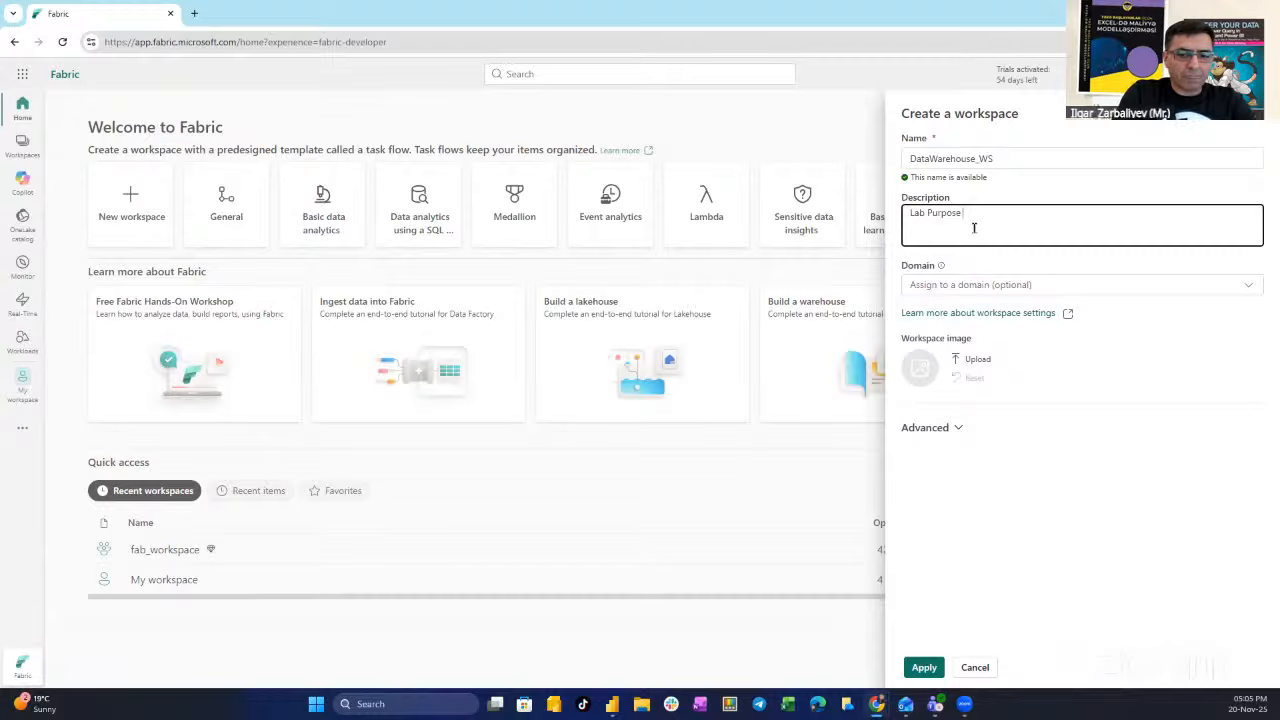
text( Only)
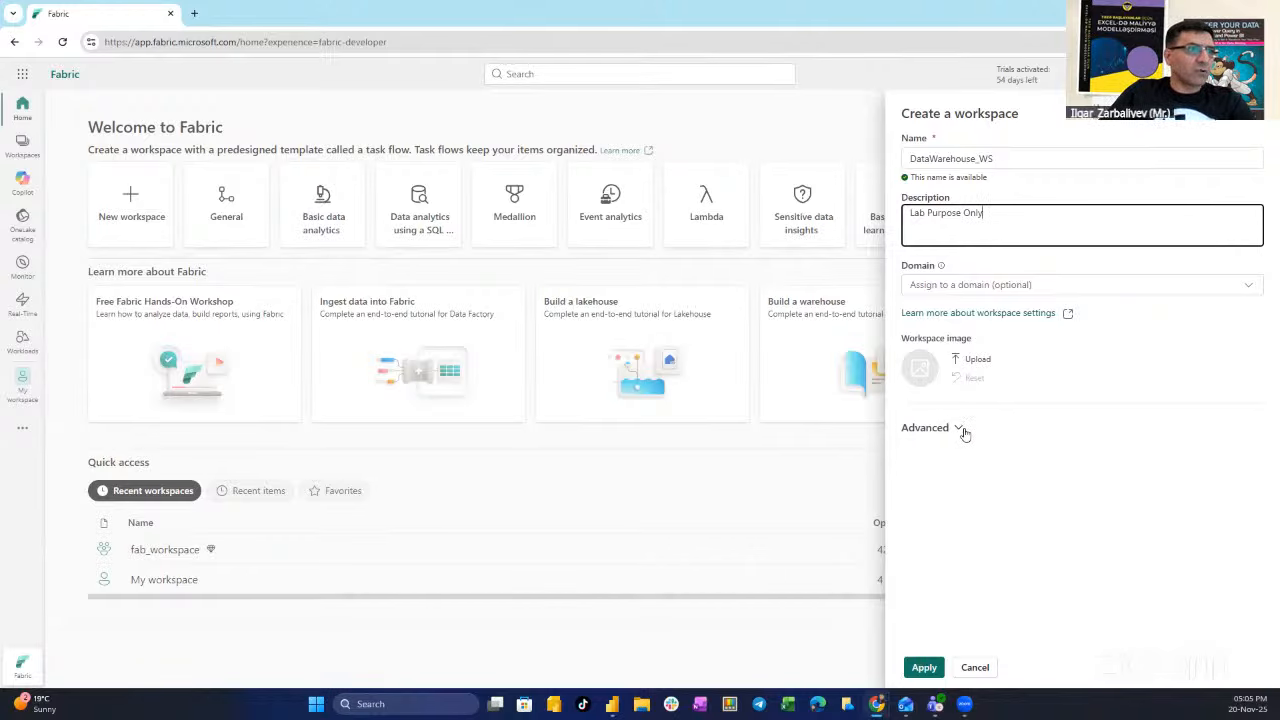
- Keep the small semantic model storage format and trial capacity, and create the workspace
click(960, 428)
scroll(952, 398, down, 3)
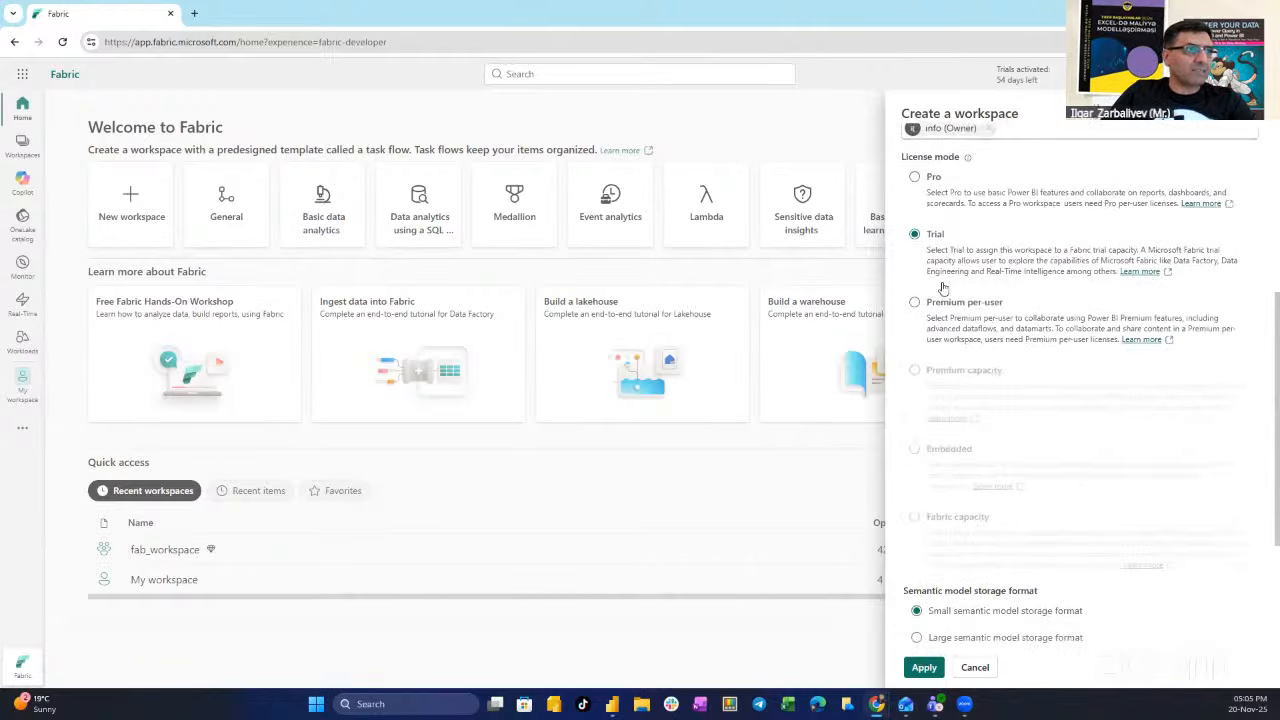
scroll(1086, 420, down, 3)
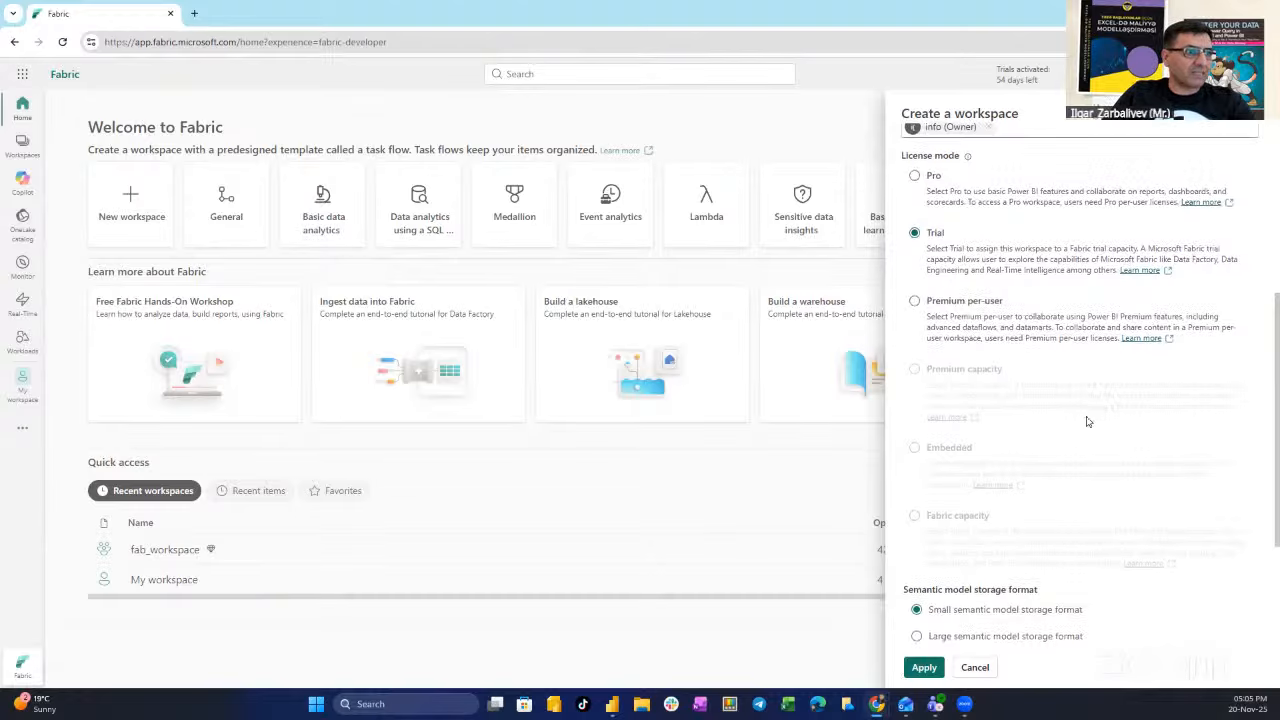
click(920, 666)
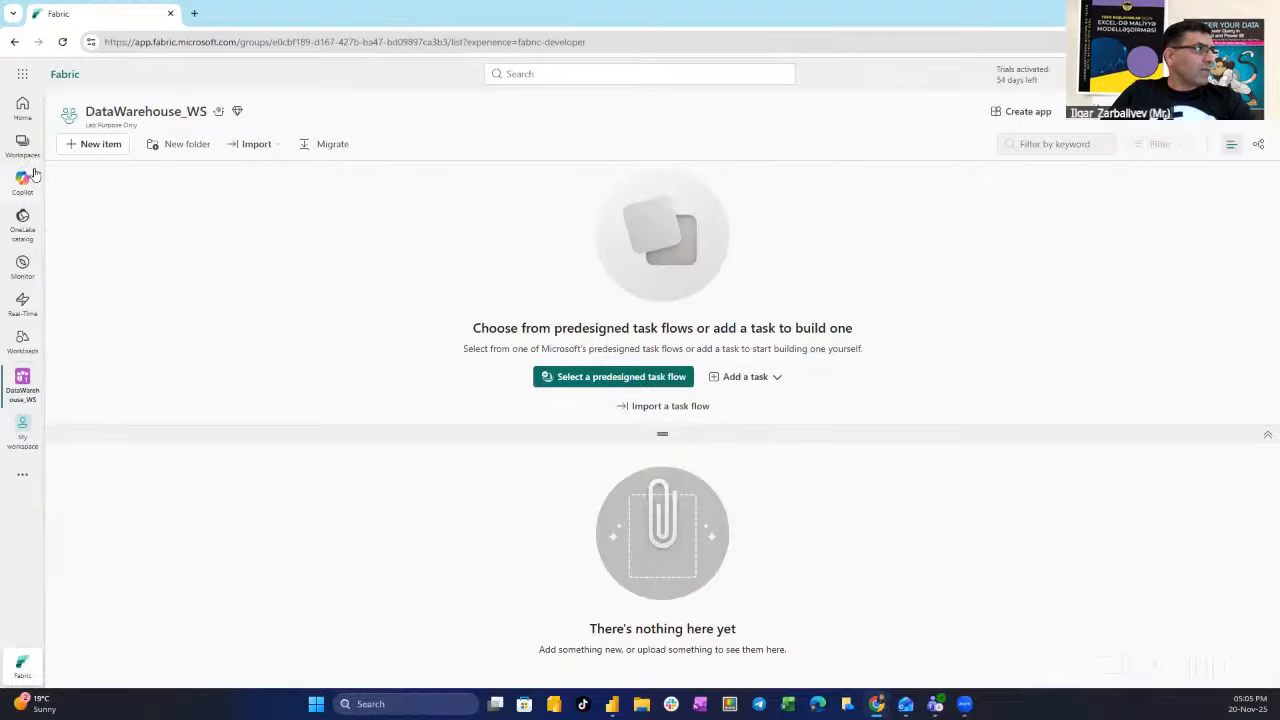
- Remove fab_workspace from its workspace settings and confirm the deletion
click(22, 145)
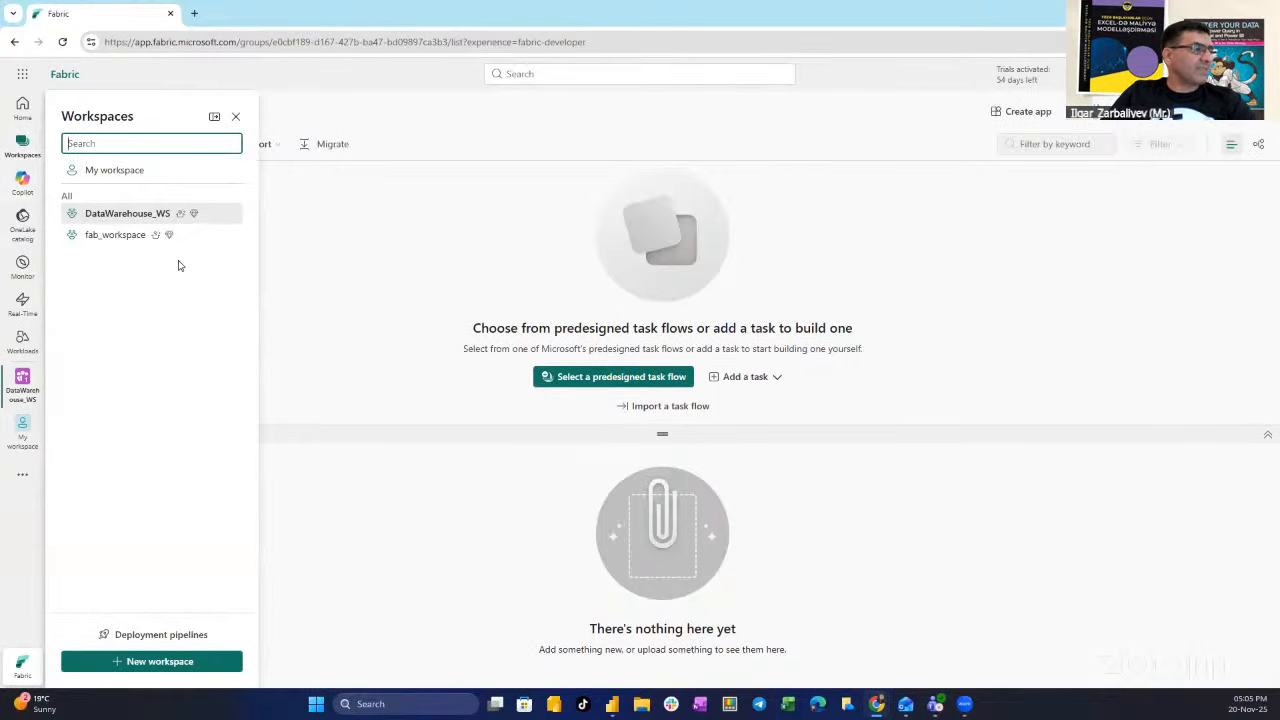
click(113, 236)
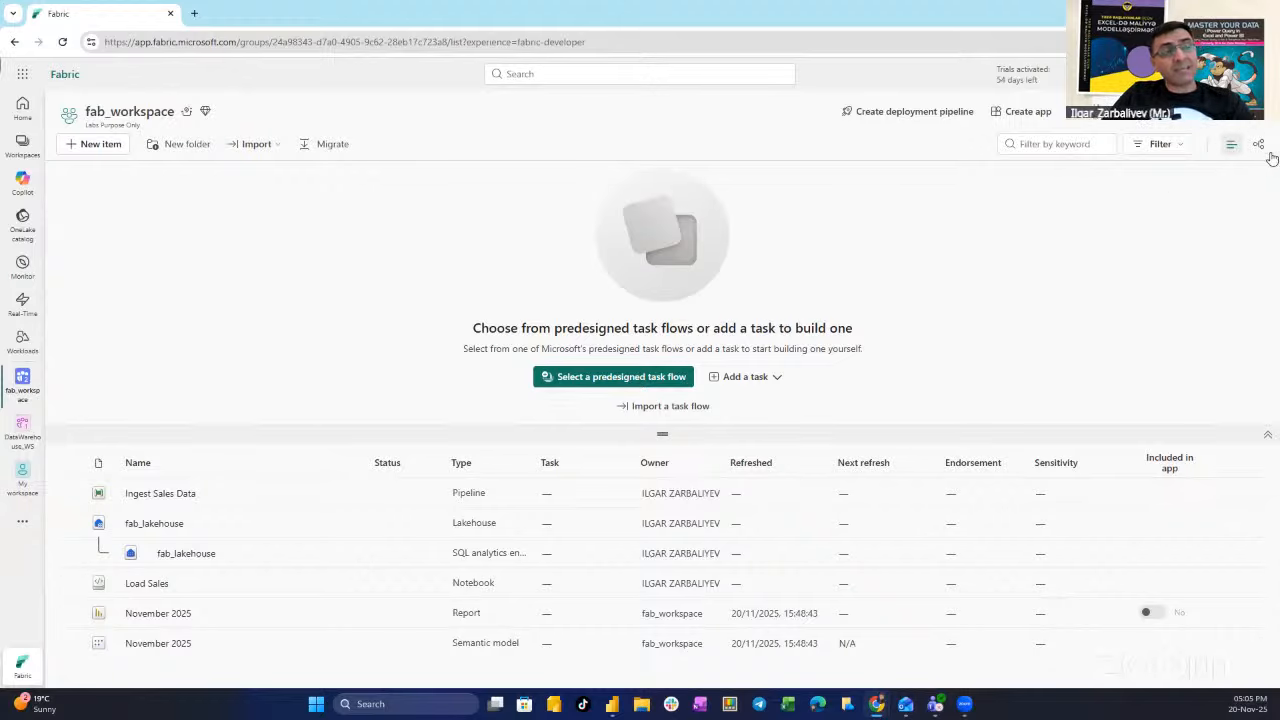
click(1224, 118)
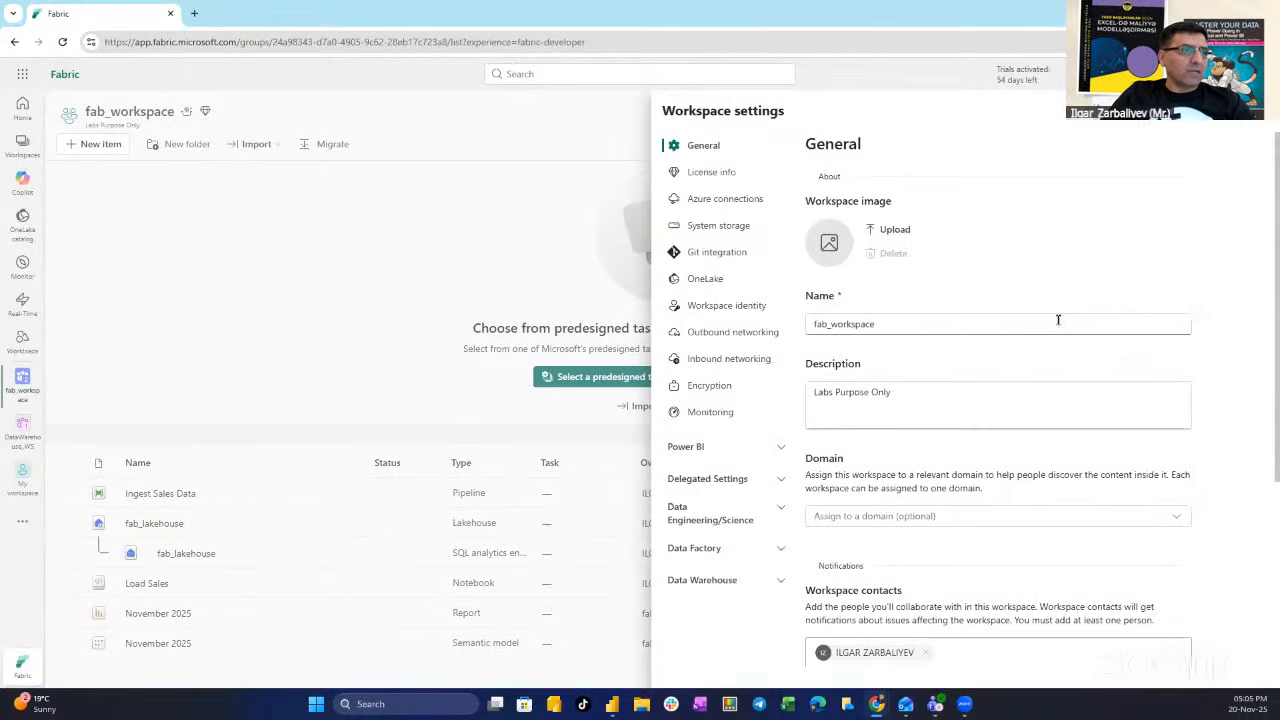
scroll(1060, 320, down, 3)
click(877, 626)
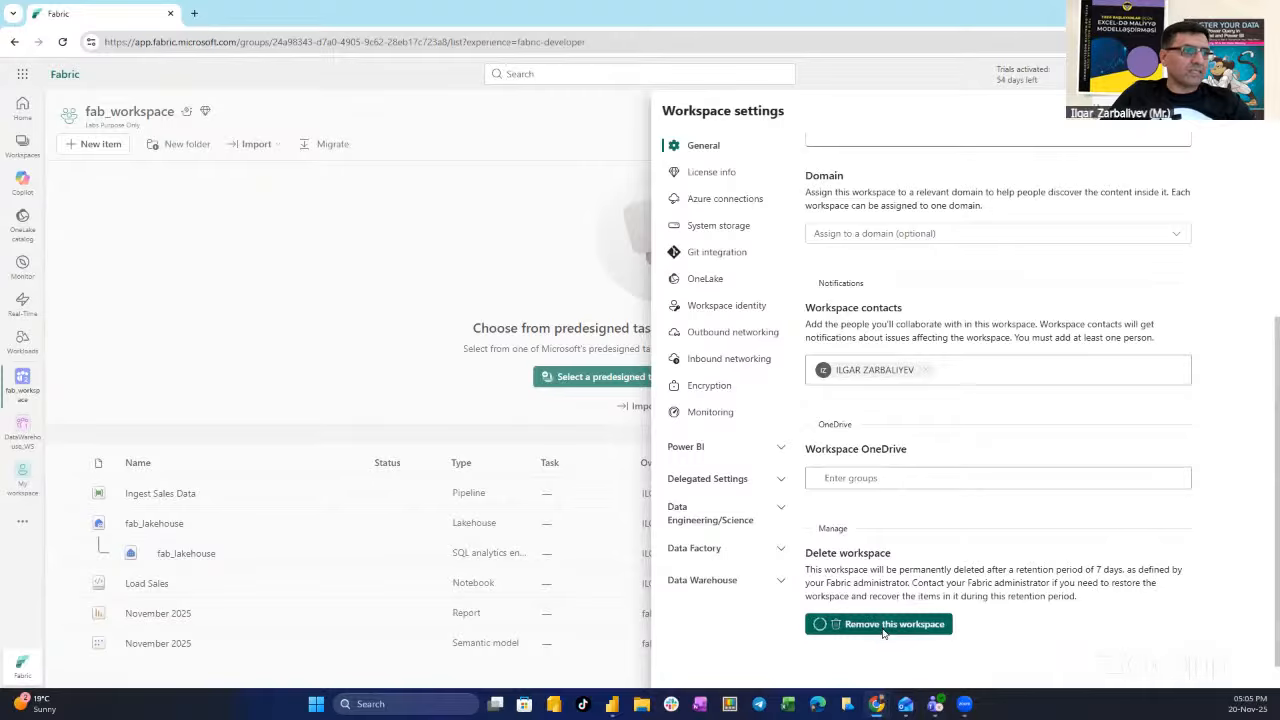
click(746, 400)
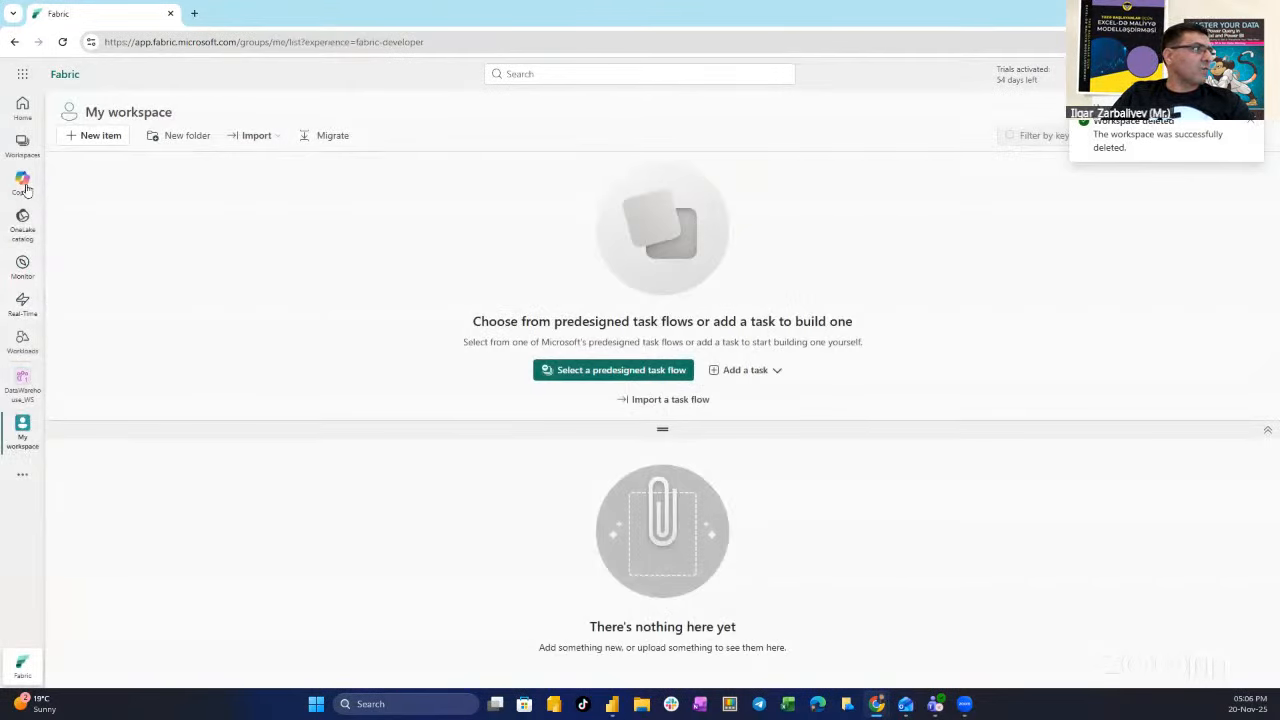
- Open DataWarehouse_WS, then go to the New item page and scroll to the Data Warehouse items
click(22, 146)
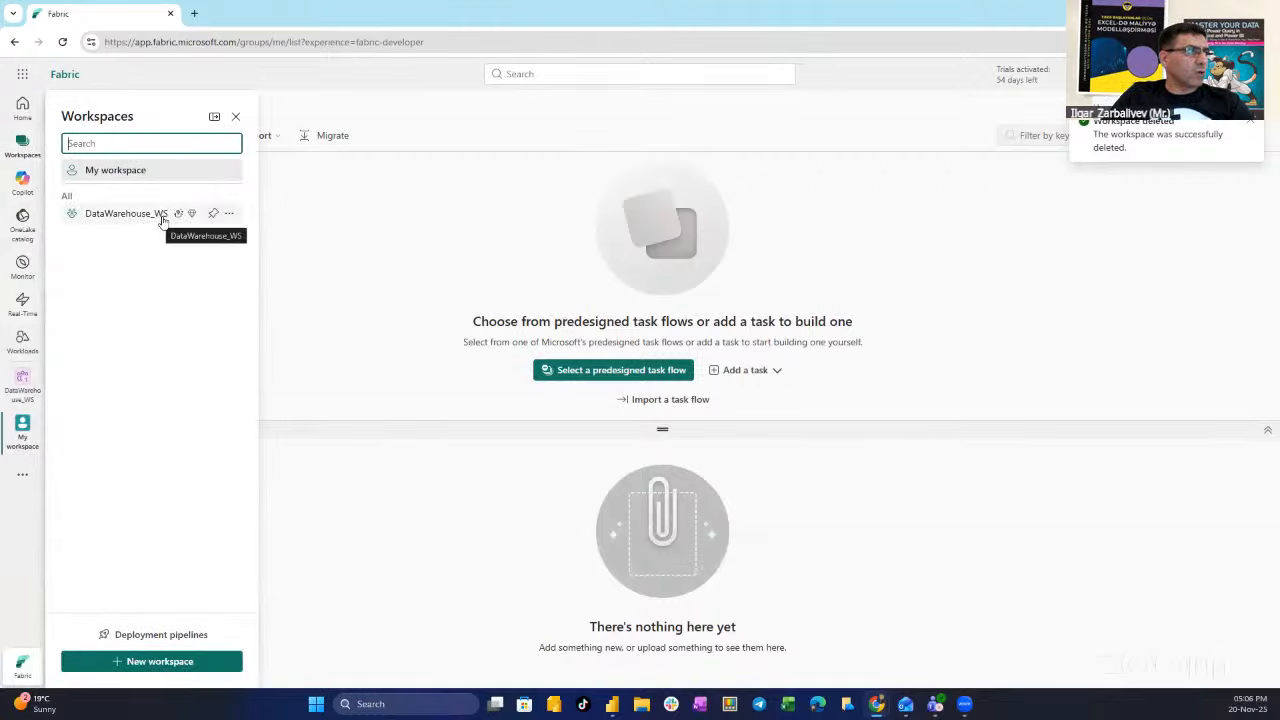
click(127, 213)
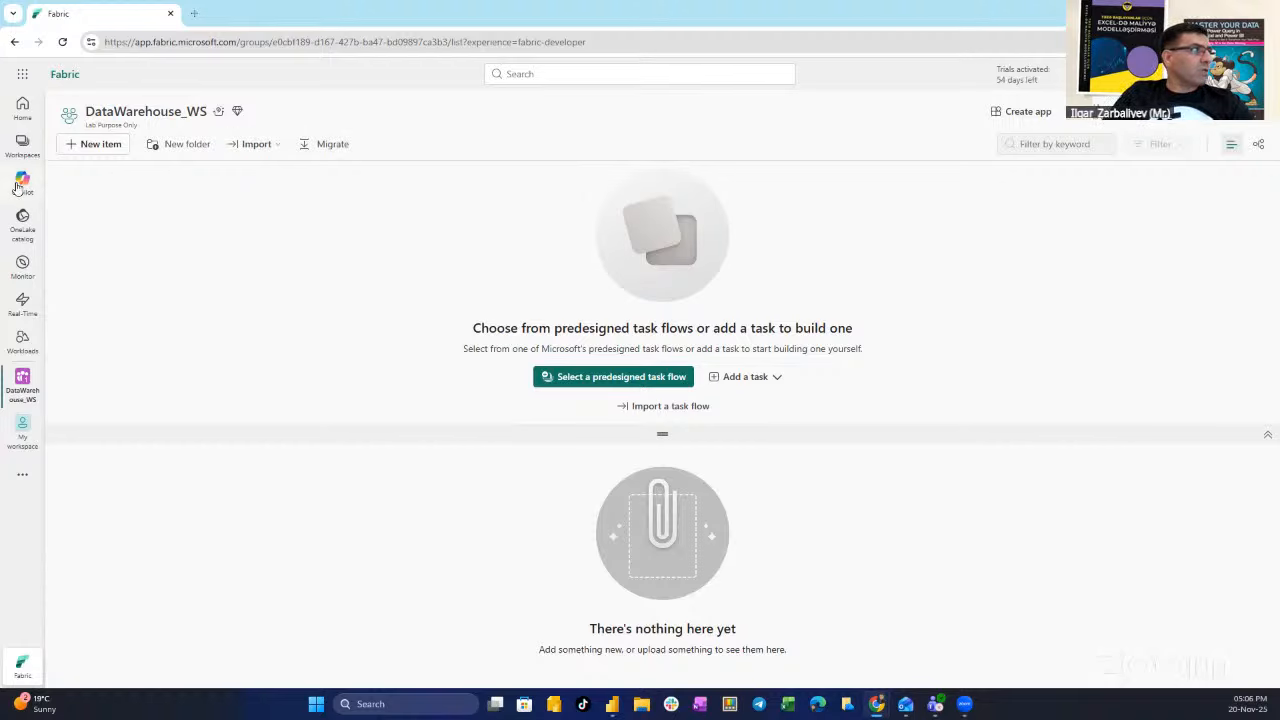
click(22, 106)
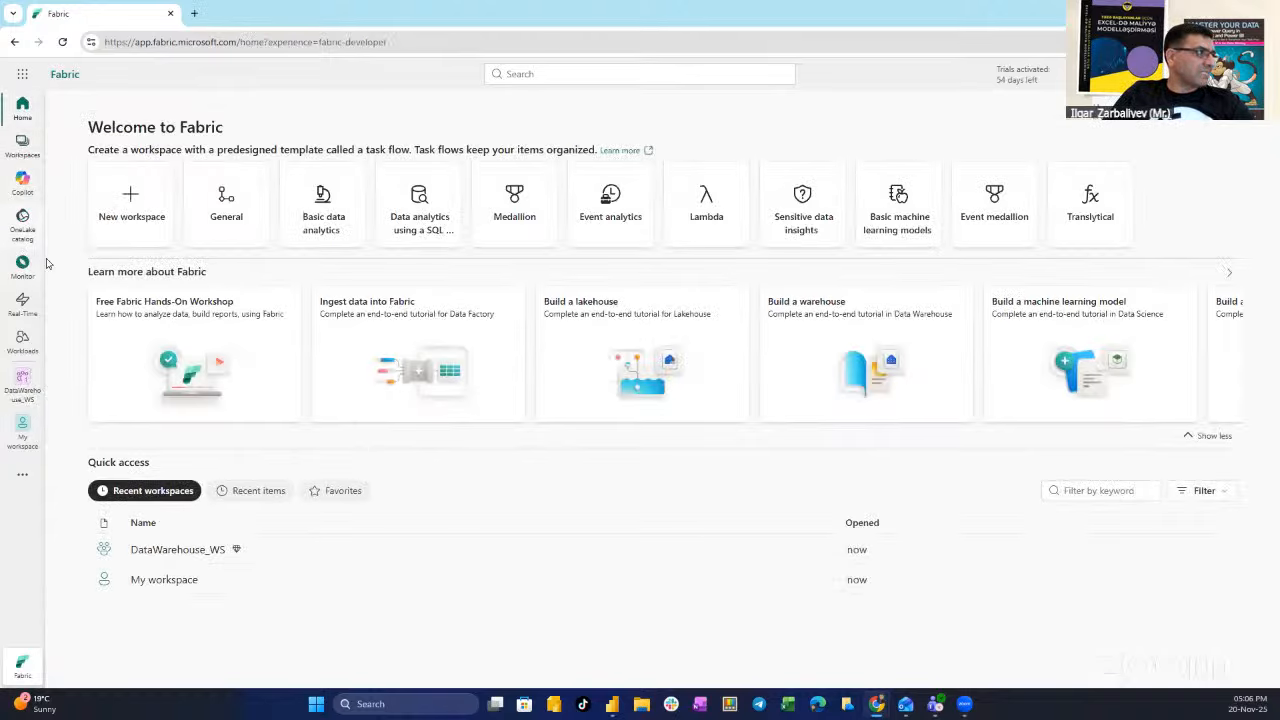
click(22, 477)
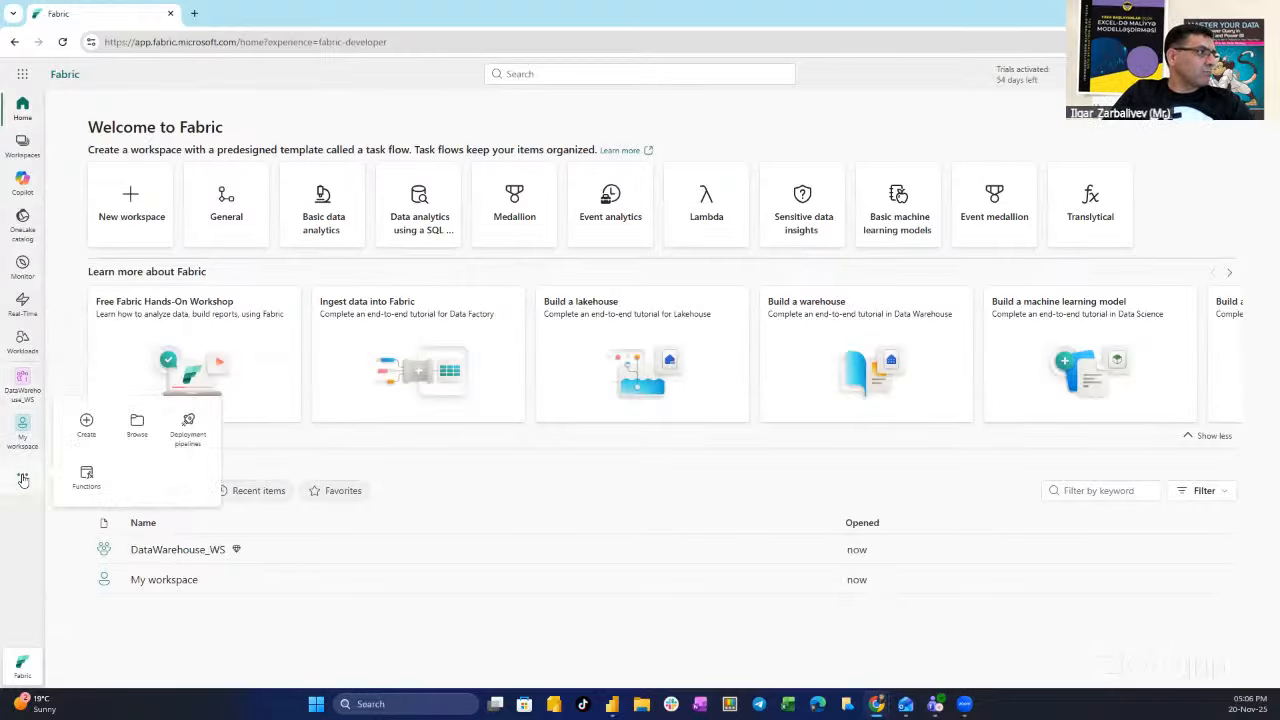
click(86, 427)
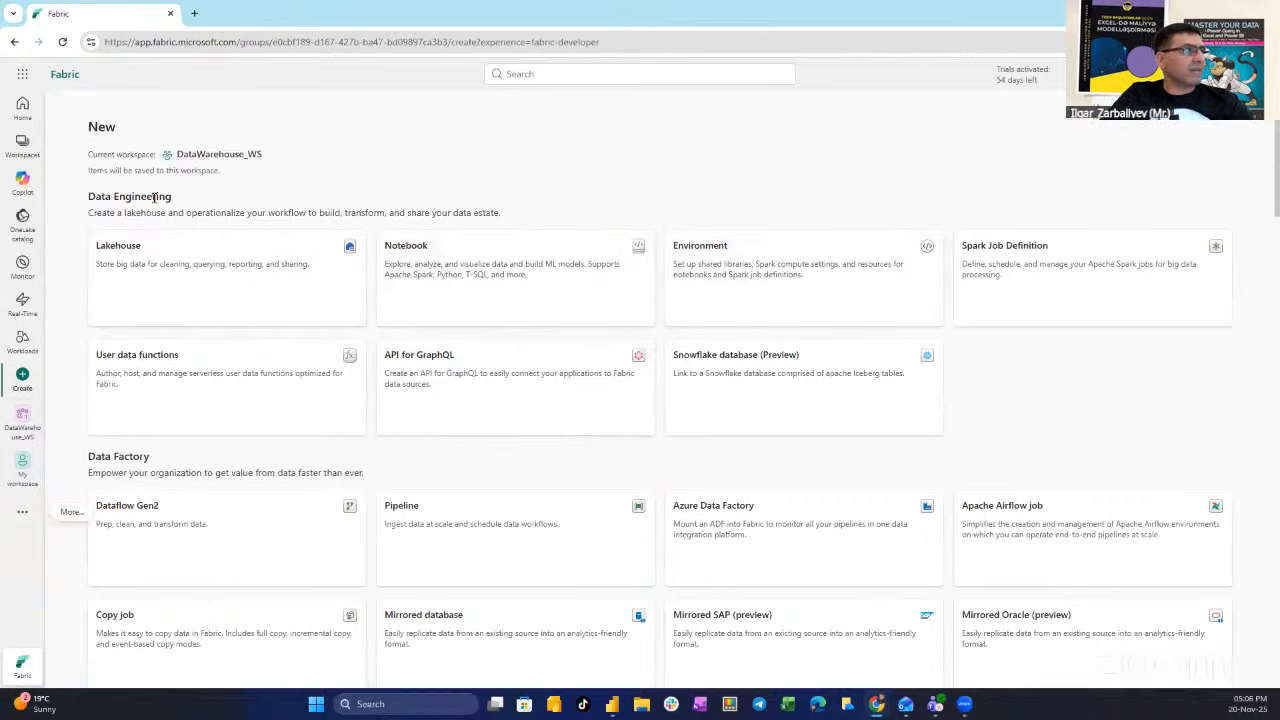
scroll(292, 322, down, 1)
scroll(250, 370, down, 4)
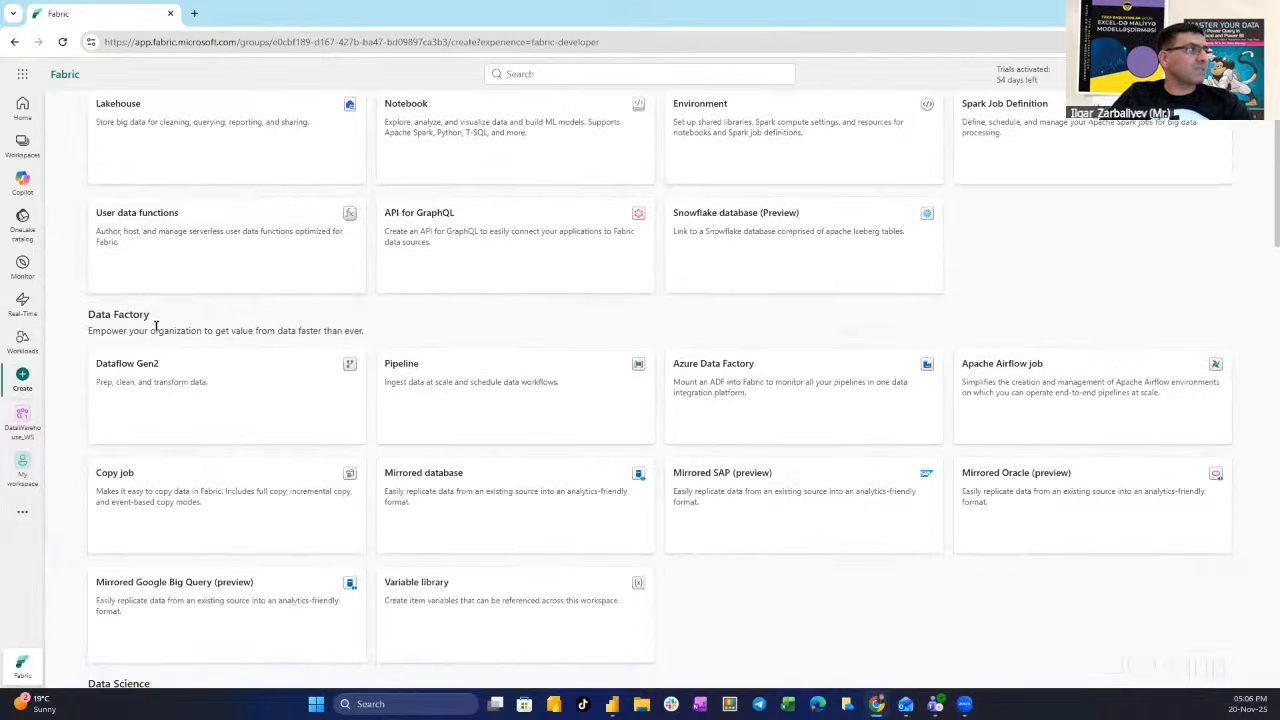
scroll(150, 434, down, 4)
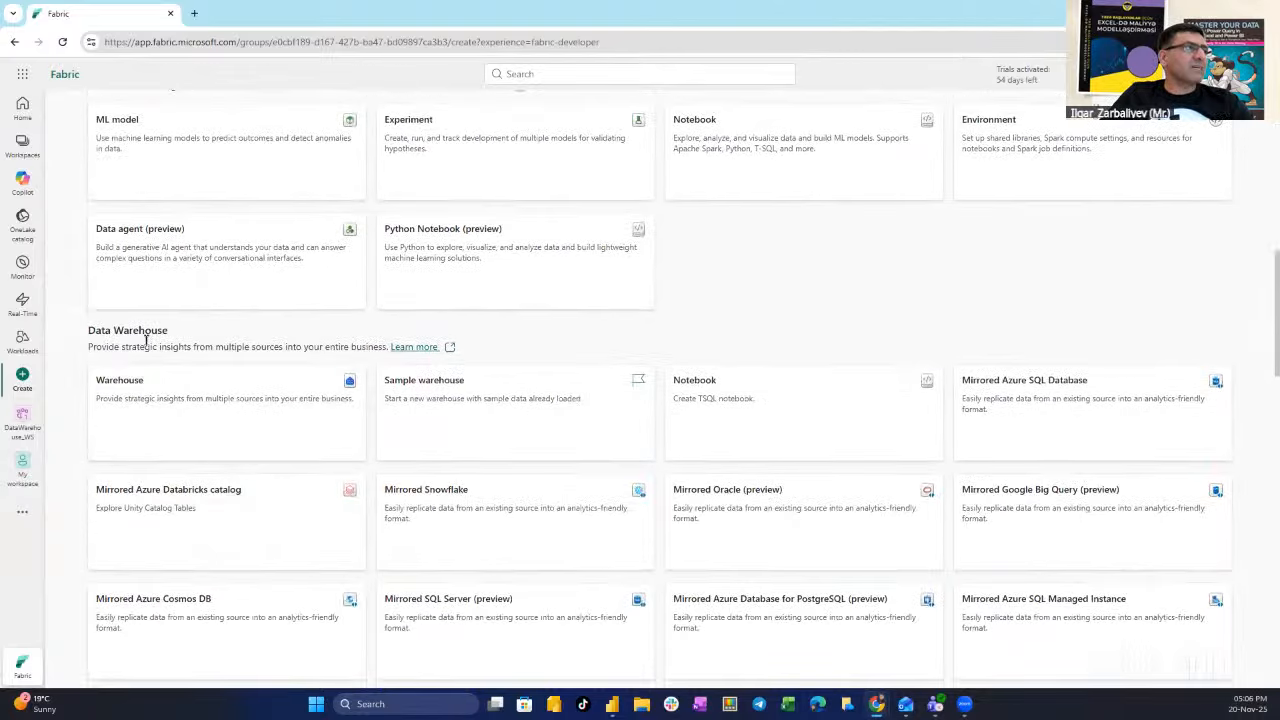
- Create a Warehouse item named DateWarehouse_Lab
click(197, 420)
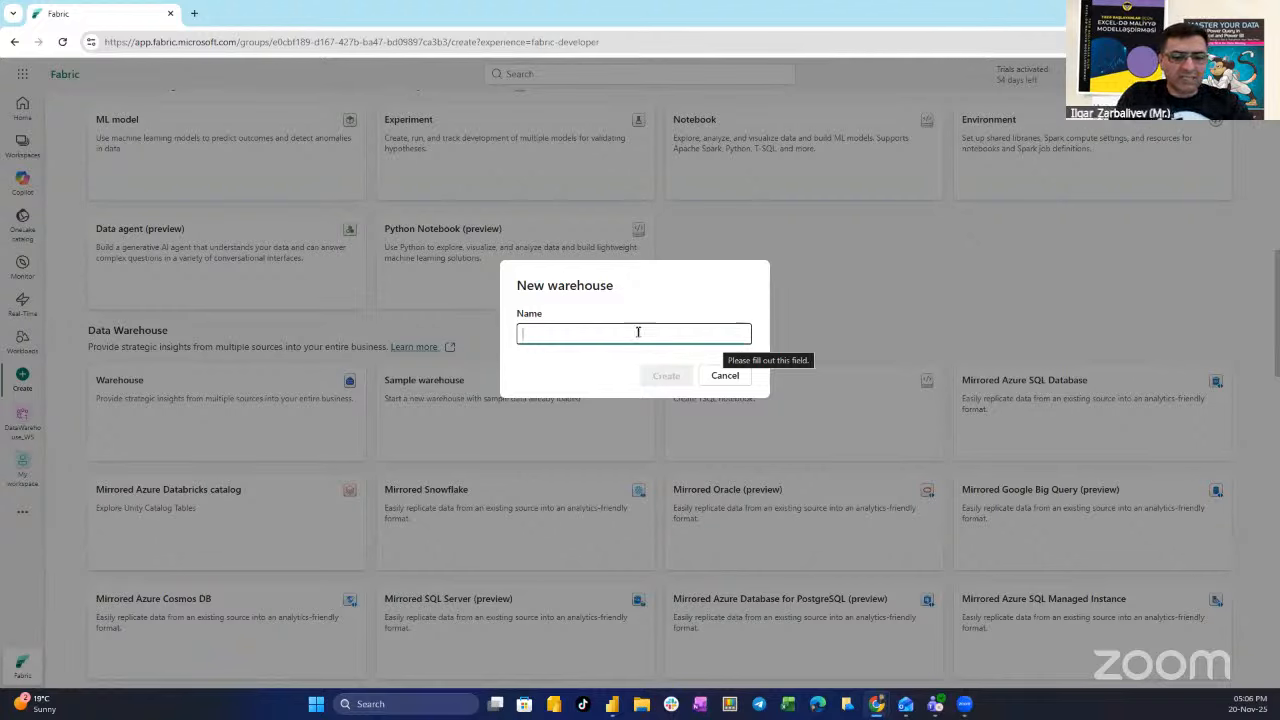
text(DateW)
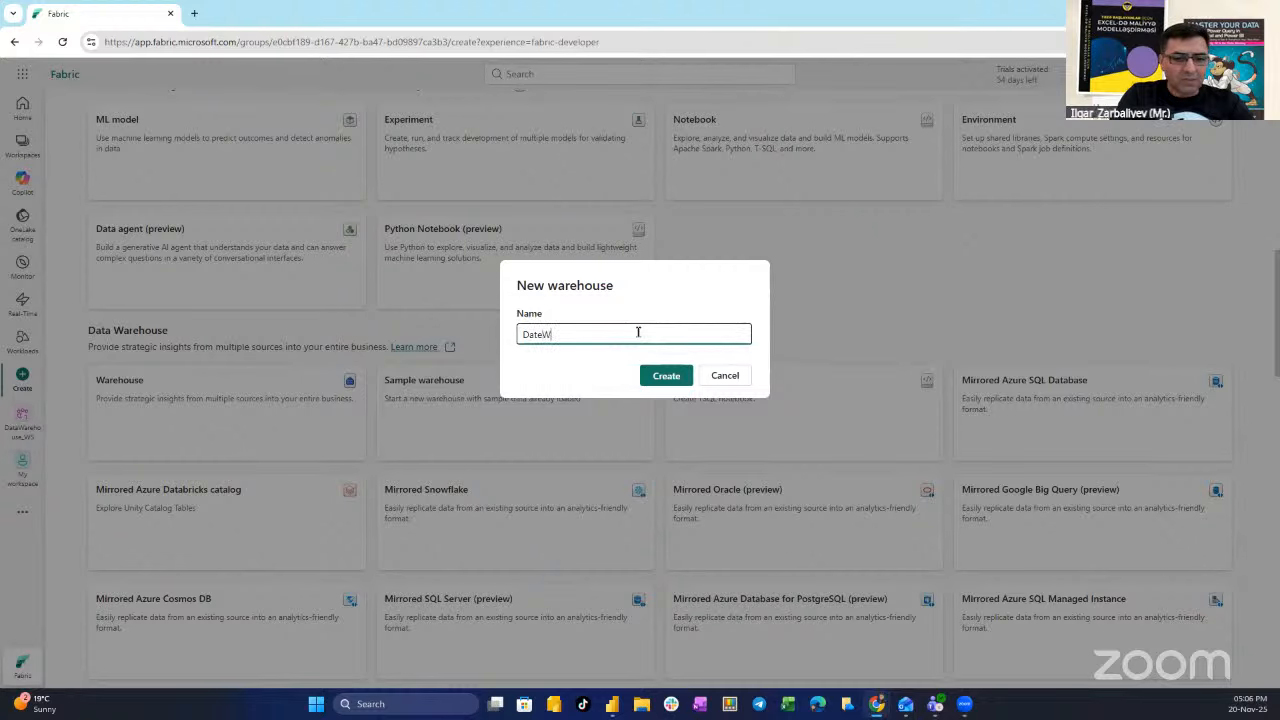
text(arehouse_Lab)
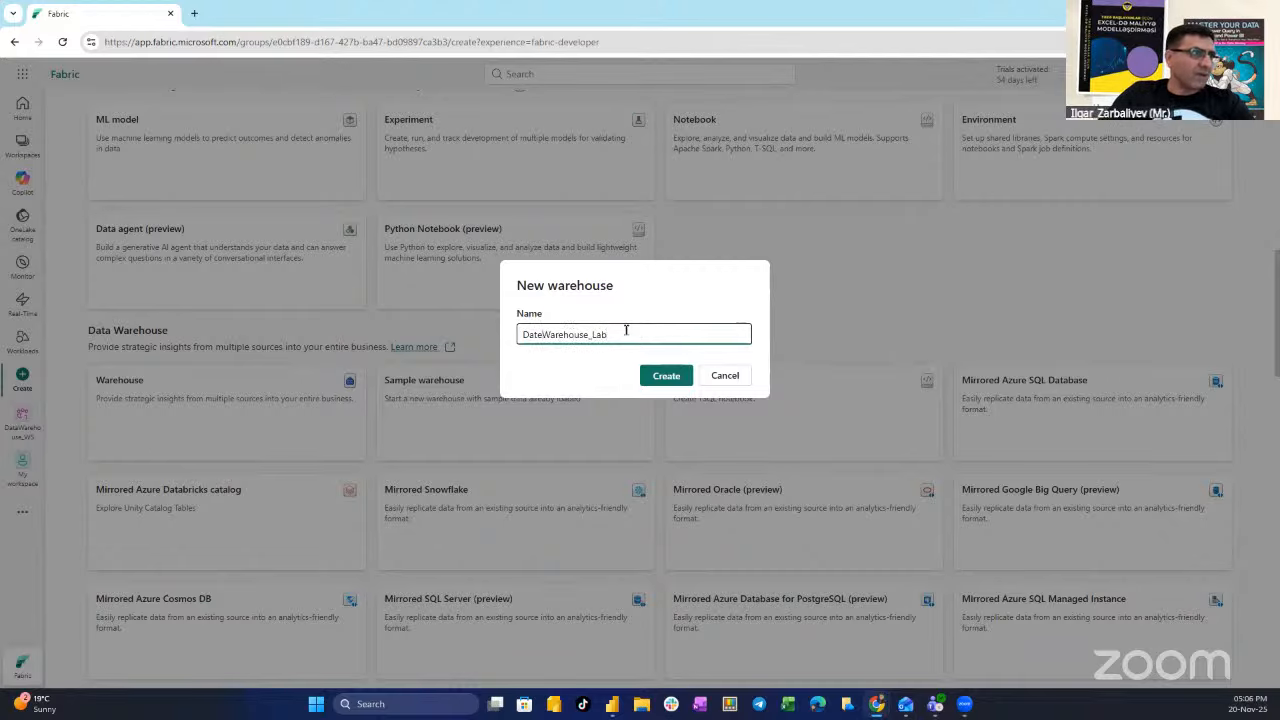
click(664, 375)
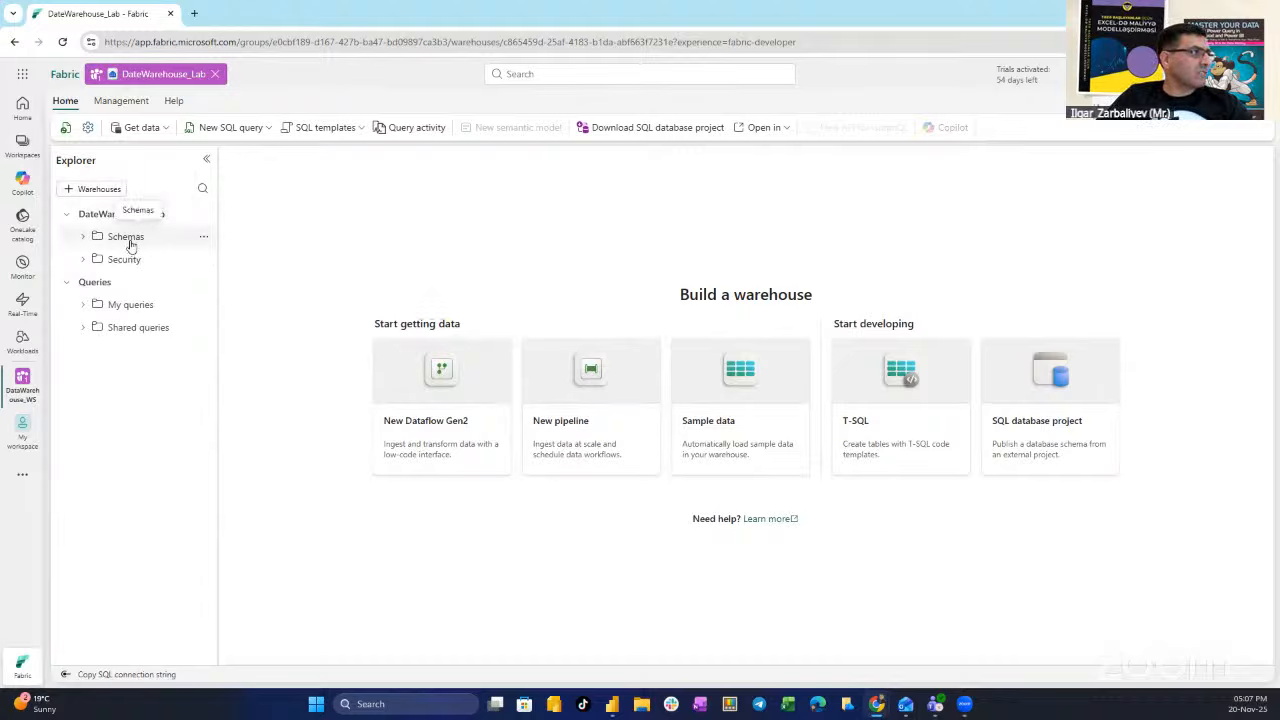
- Expand Schemas, Security, My queries and Shared queries in the DateWarehouse_Lab explorer
click(82, 237)
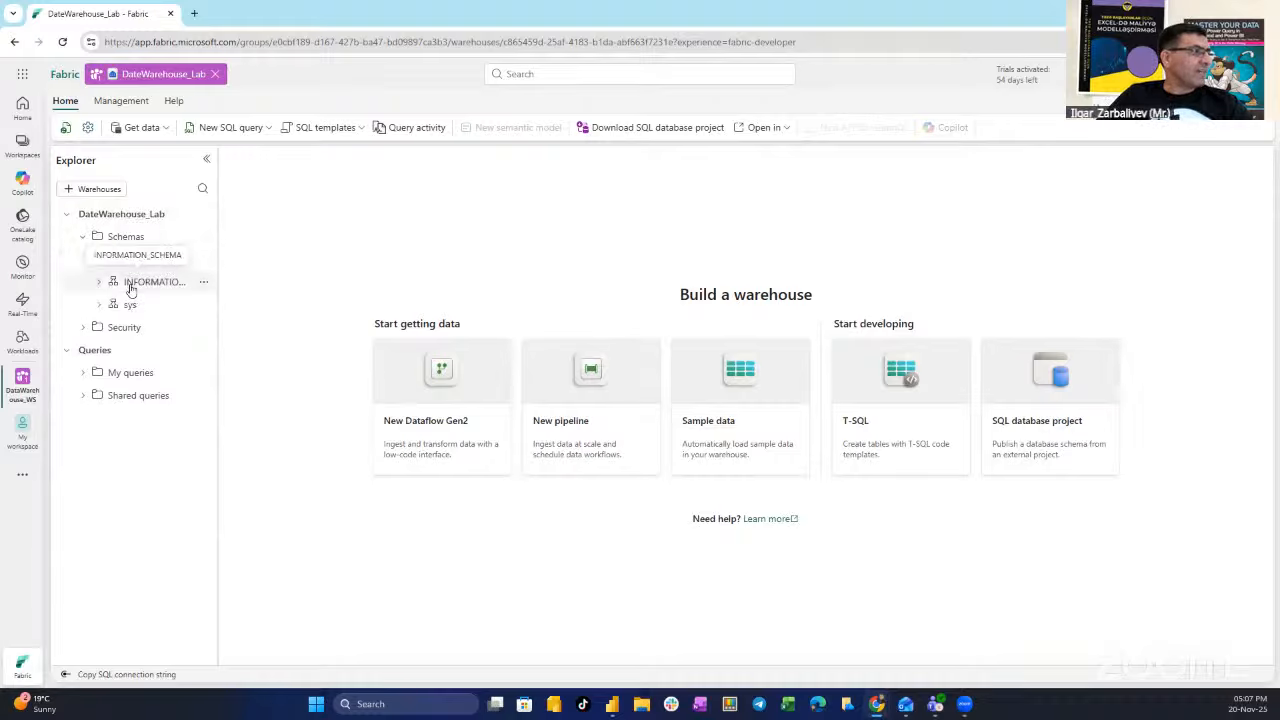
click(82, 328)
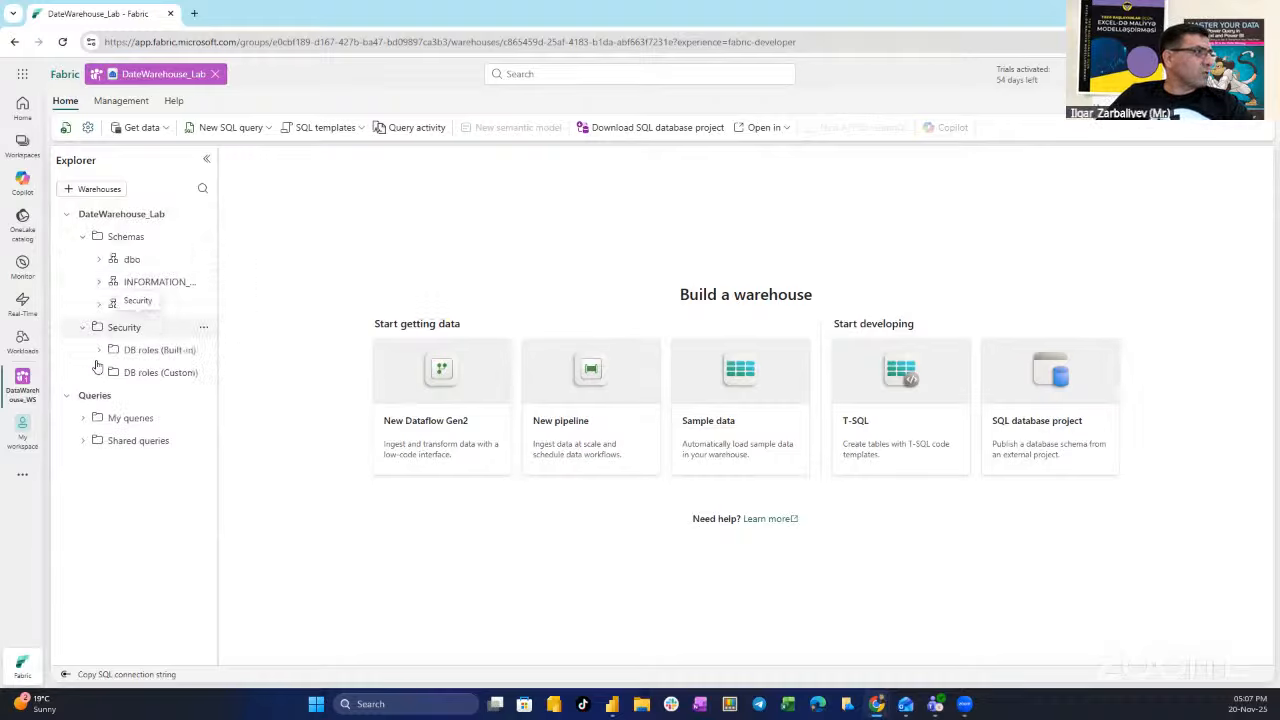
click(83, 418)
click(82, 441)
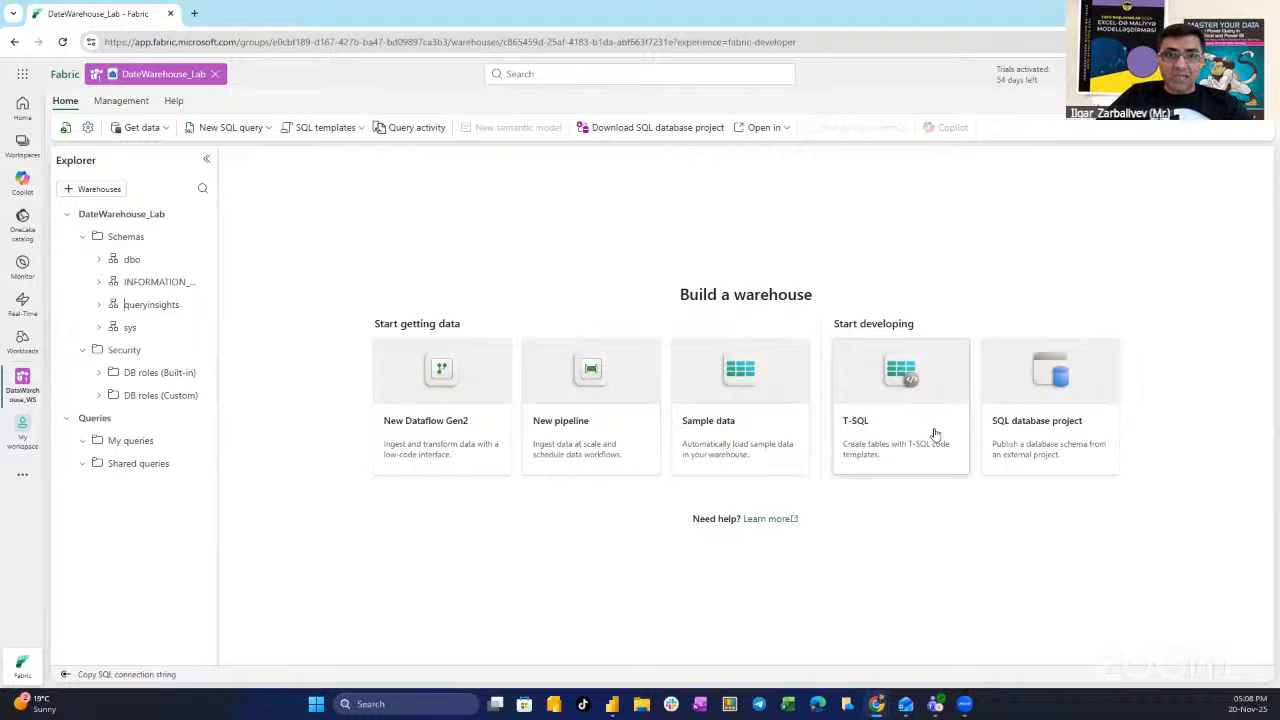
- Start a new SQL query with the line CREATE TABLE dbo.DimProduct
click(898, 432)
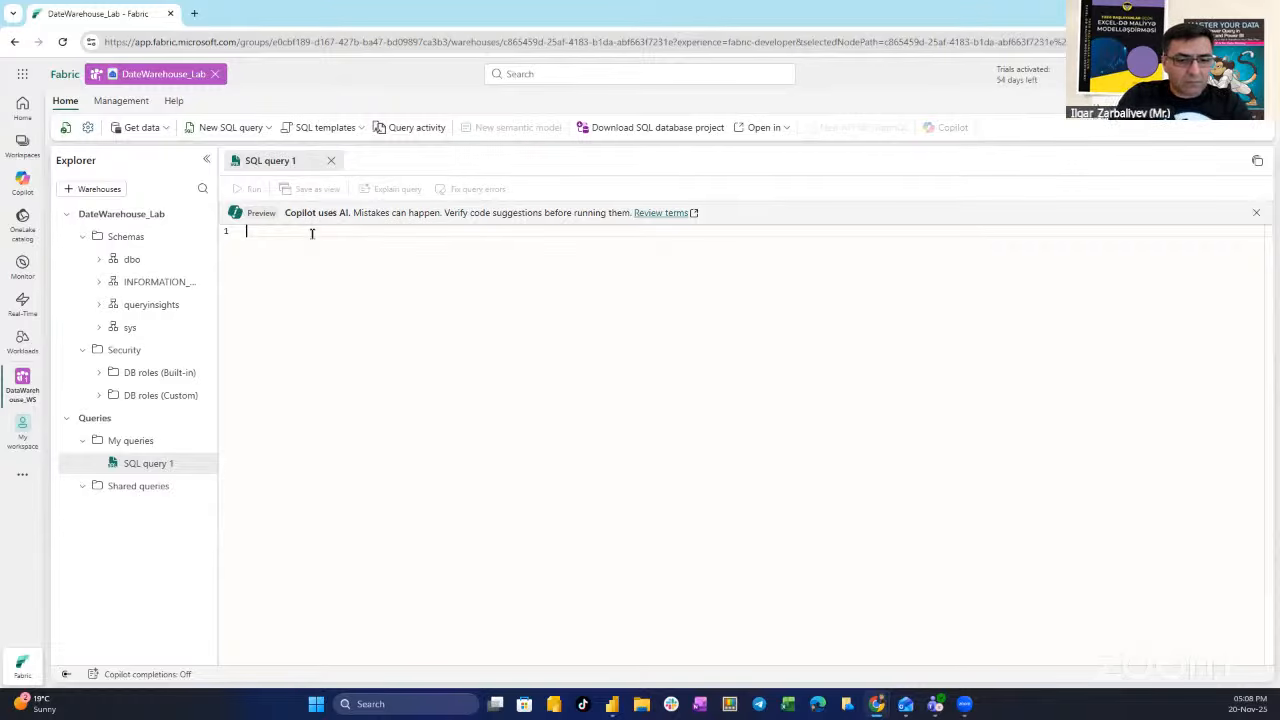
text(CREATE )
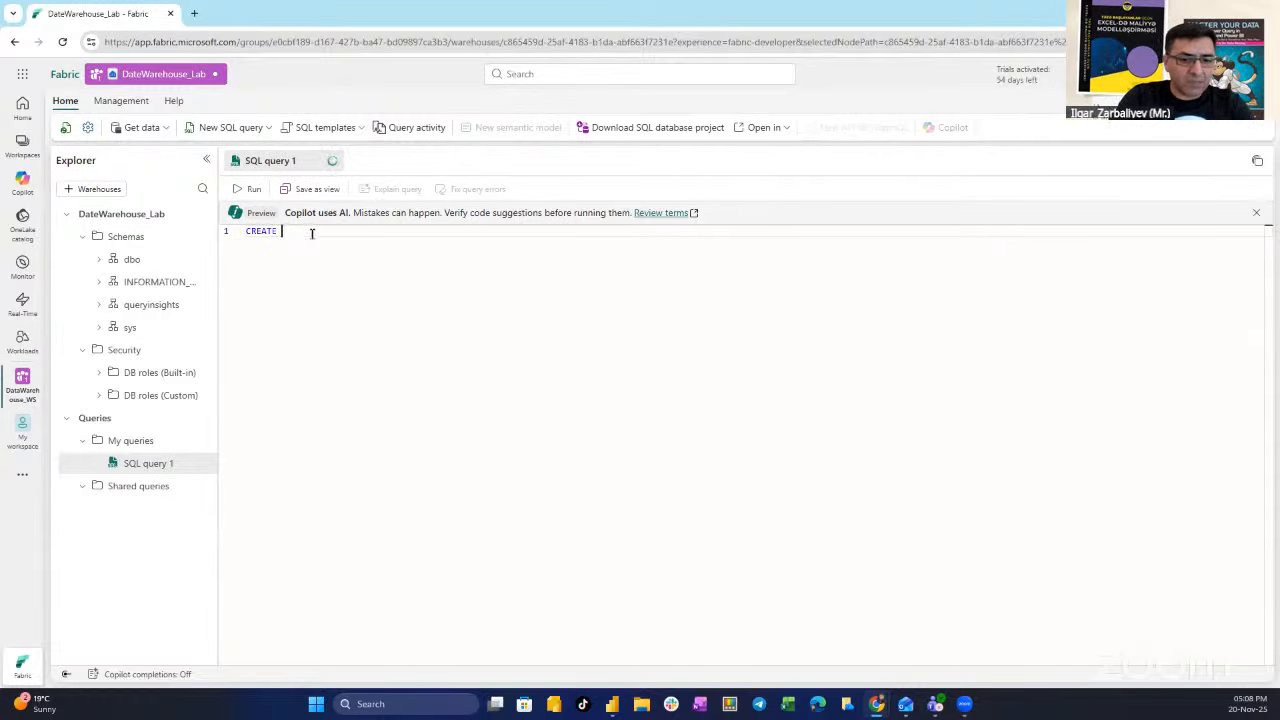
text(TABLE)
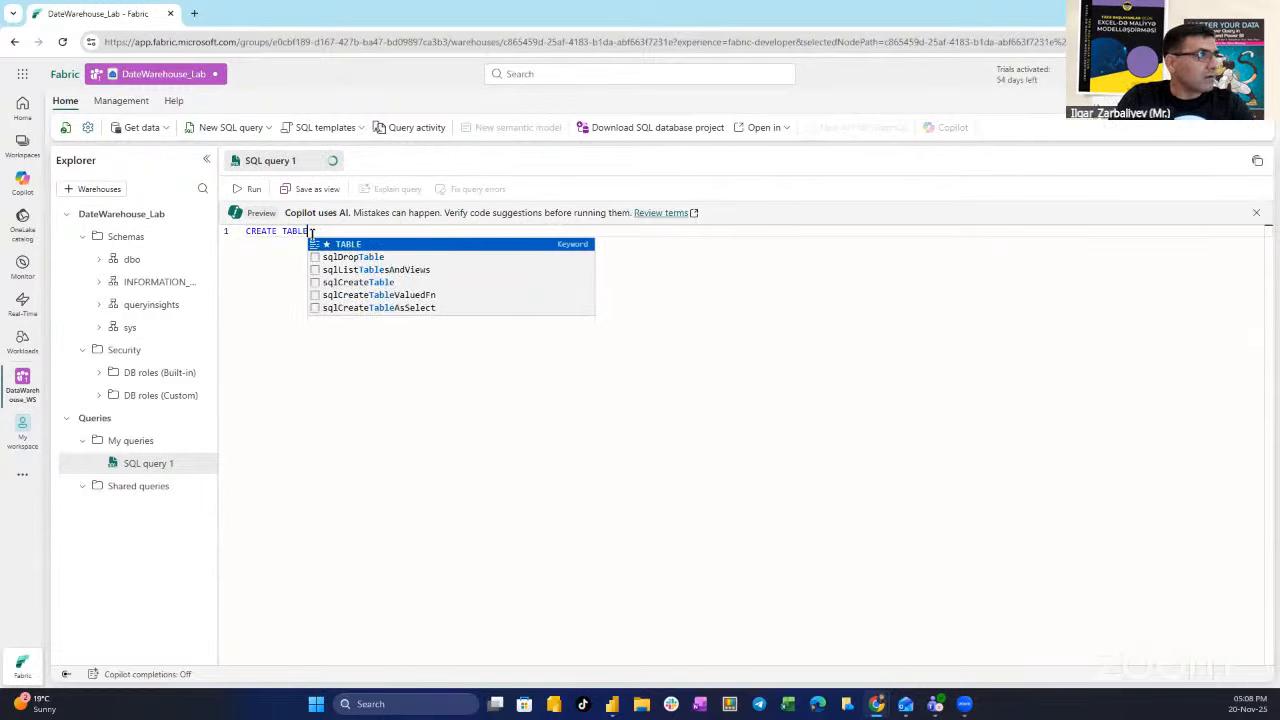
text( db)
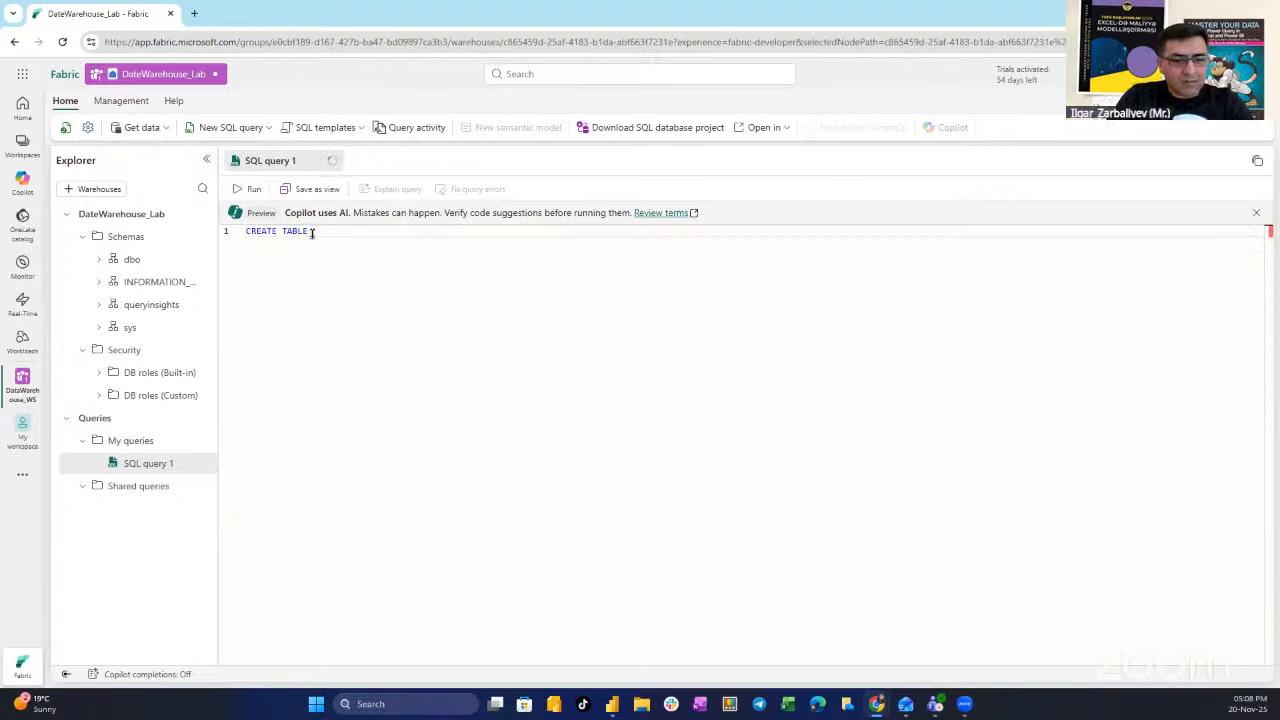
text(o.)
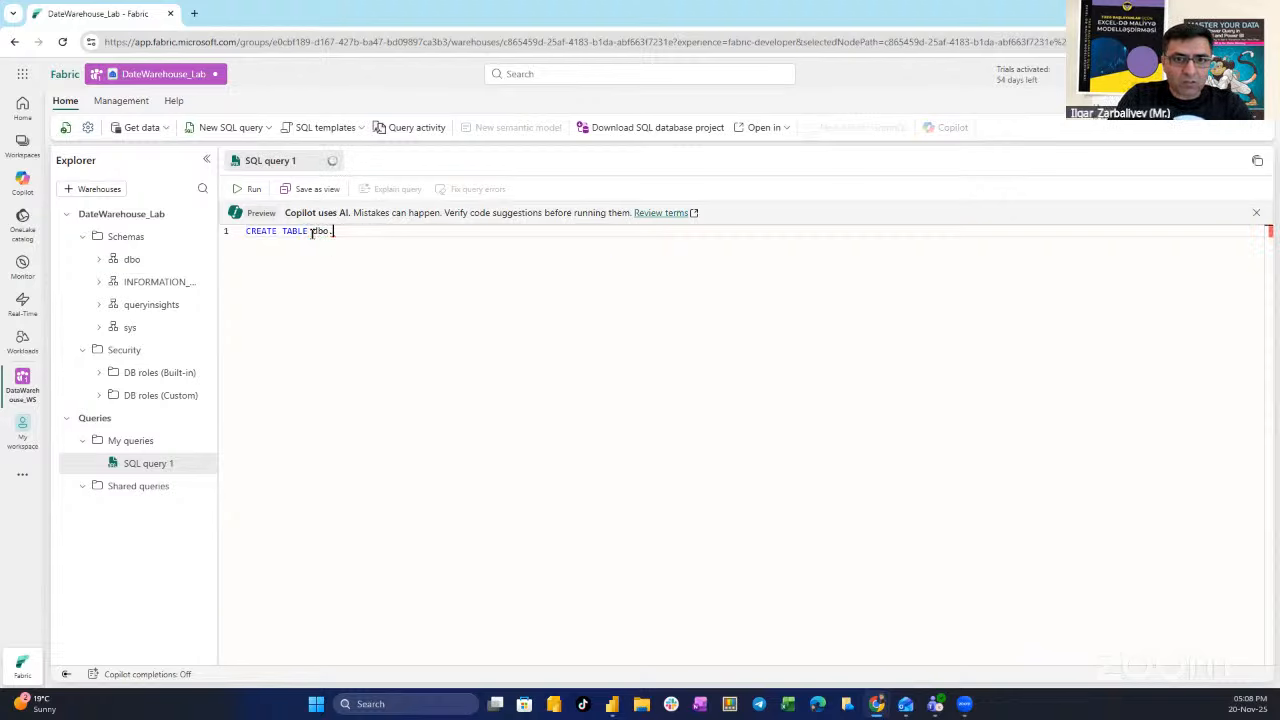
text(DimProduct)
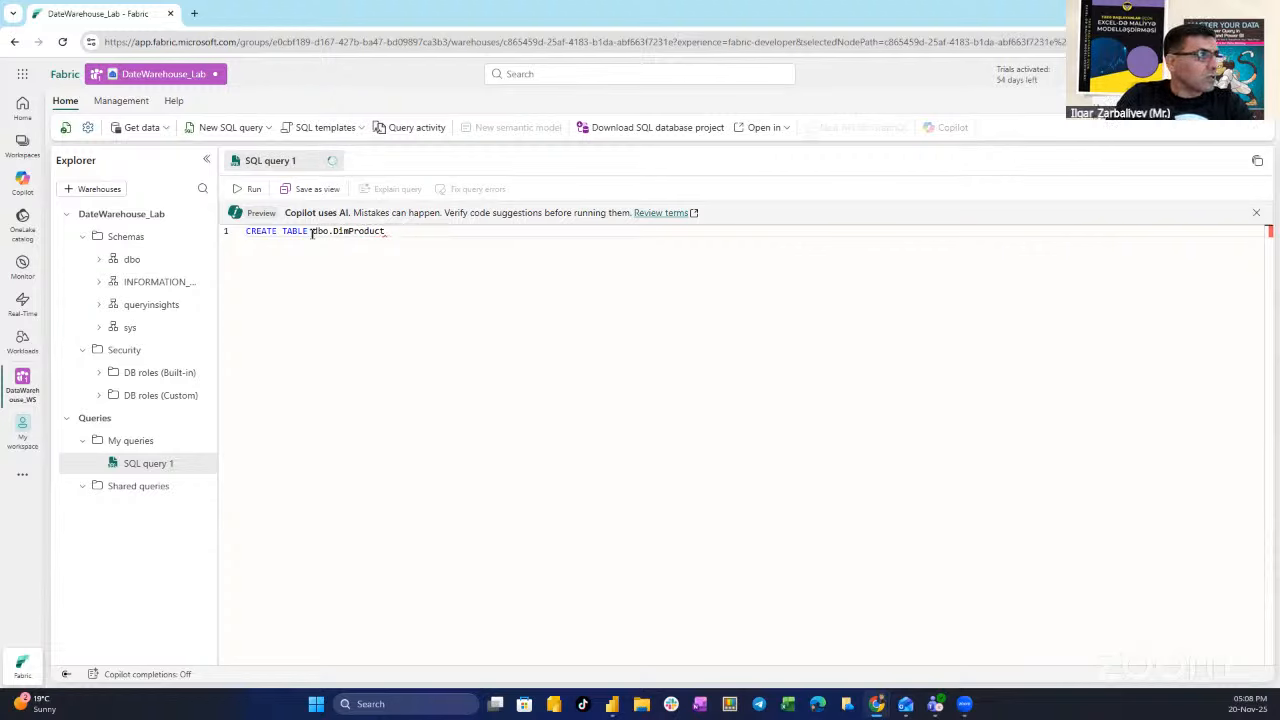
key(Return)
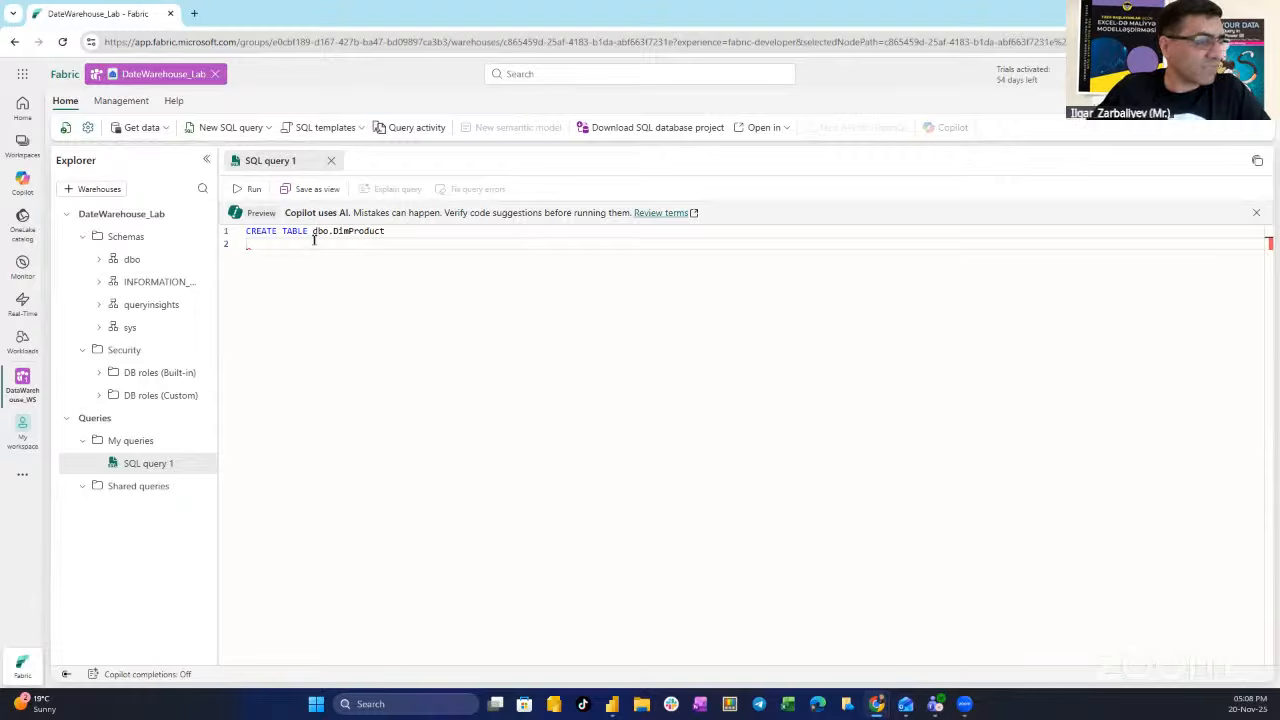
- Open the column list with ProductKey INTEGER NOT NULL and ProductAltKey VARCHAR(25) NULL
text(()
key(Return)
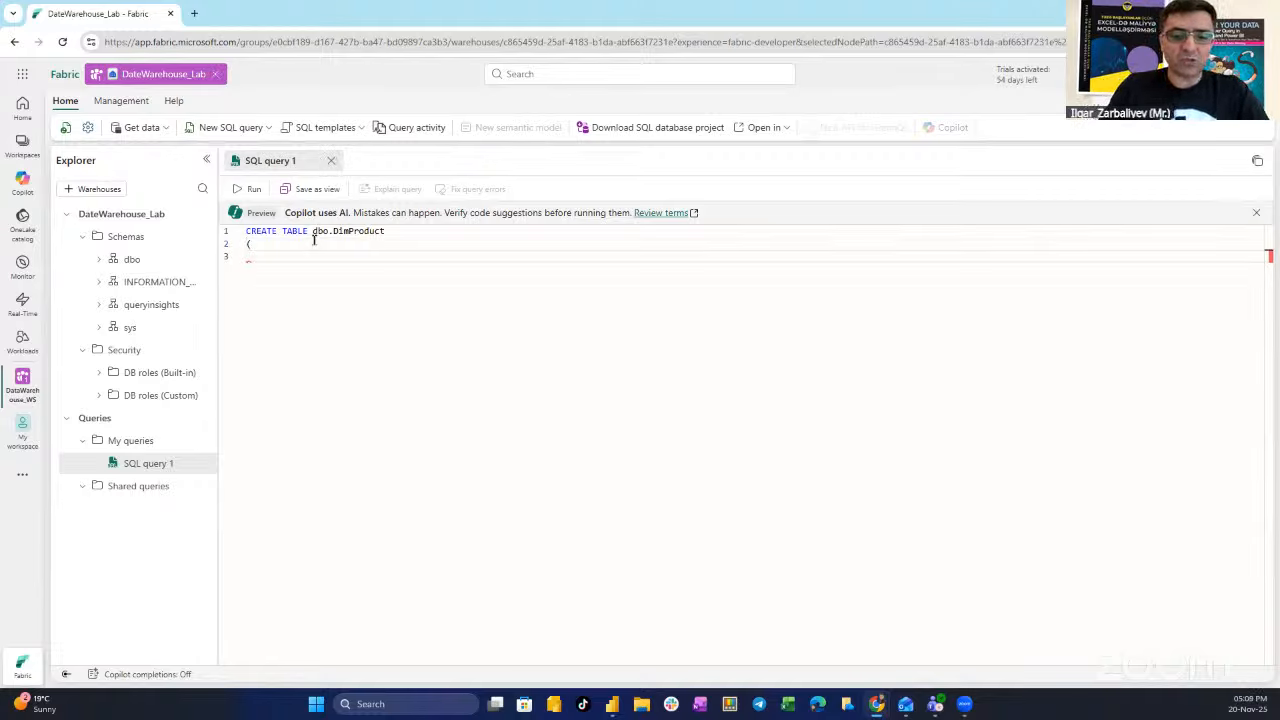
text(Produc)
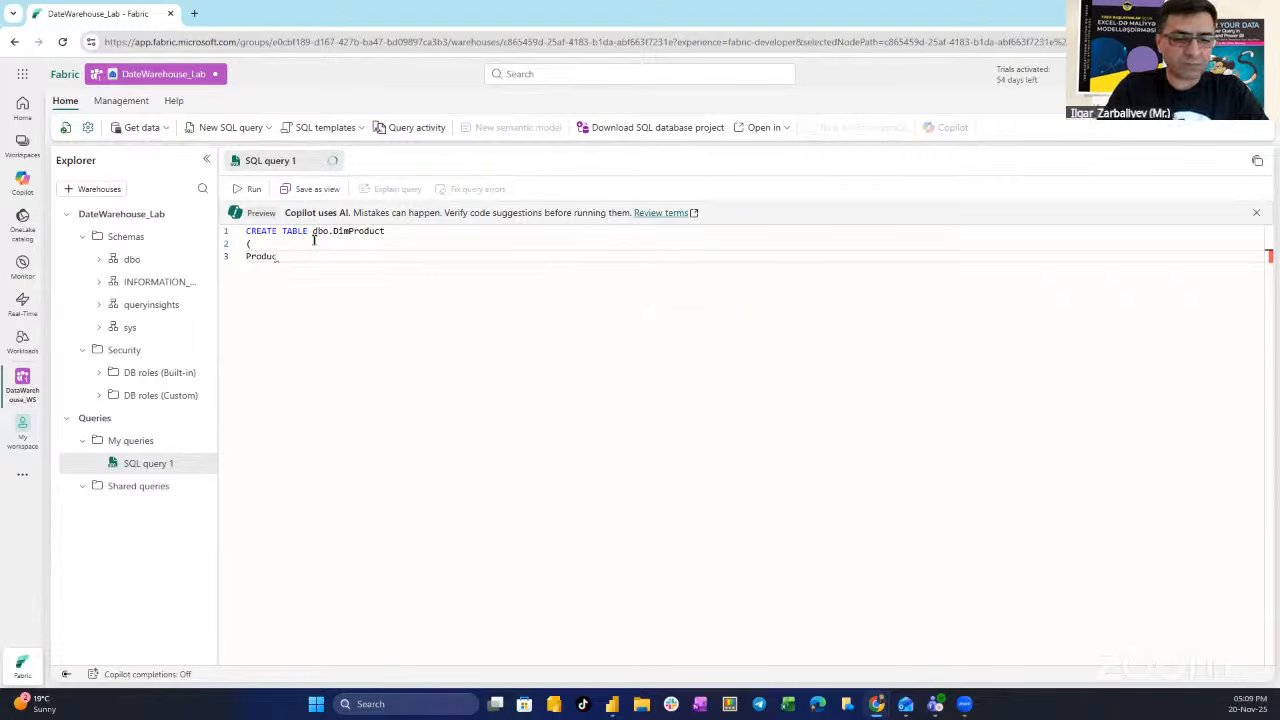
text(tKey)
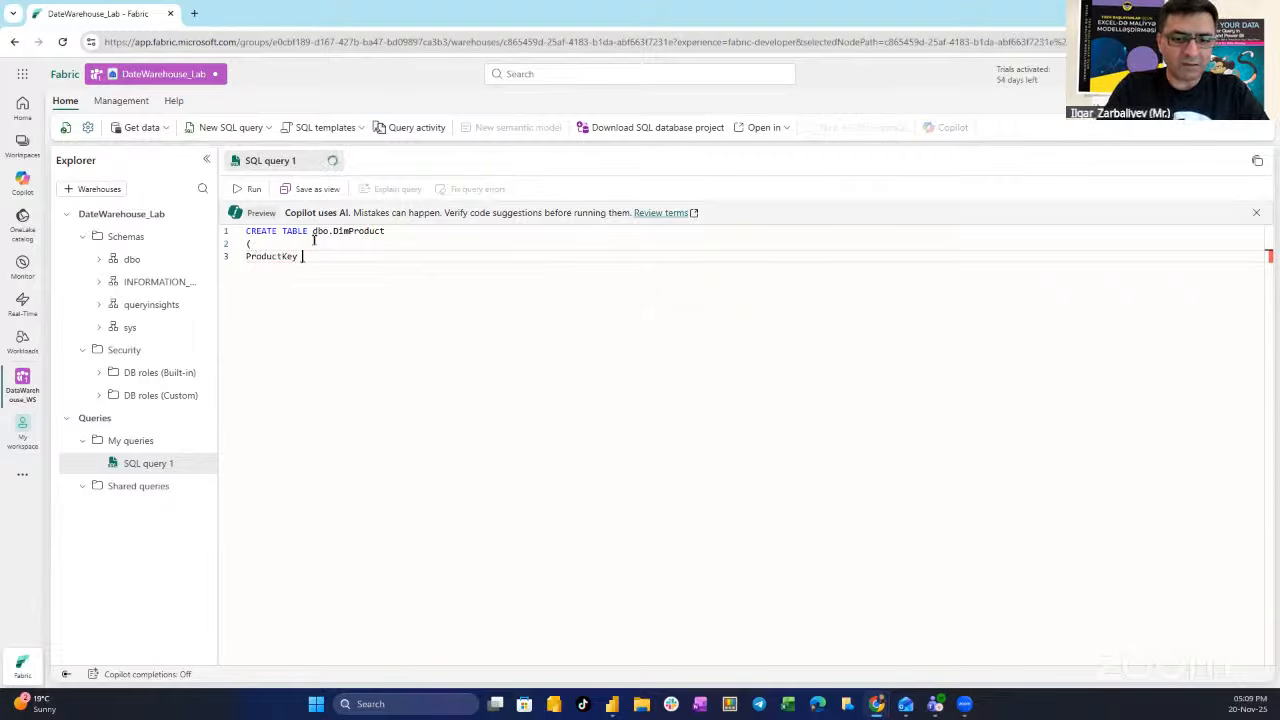
text( INTEGER)
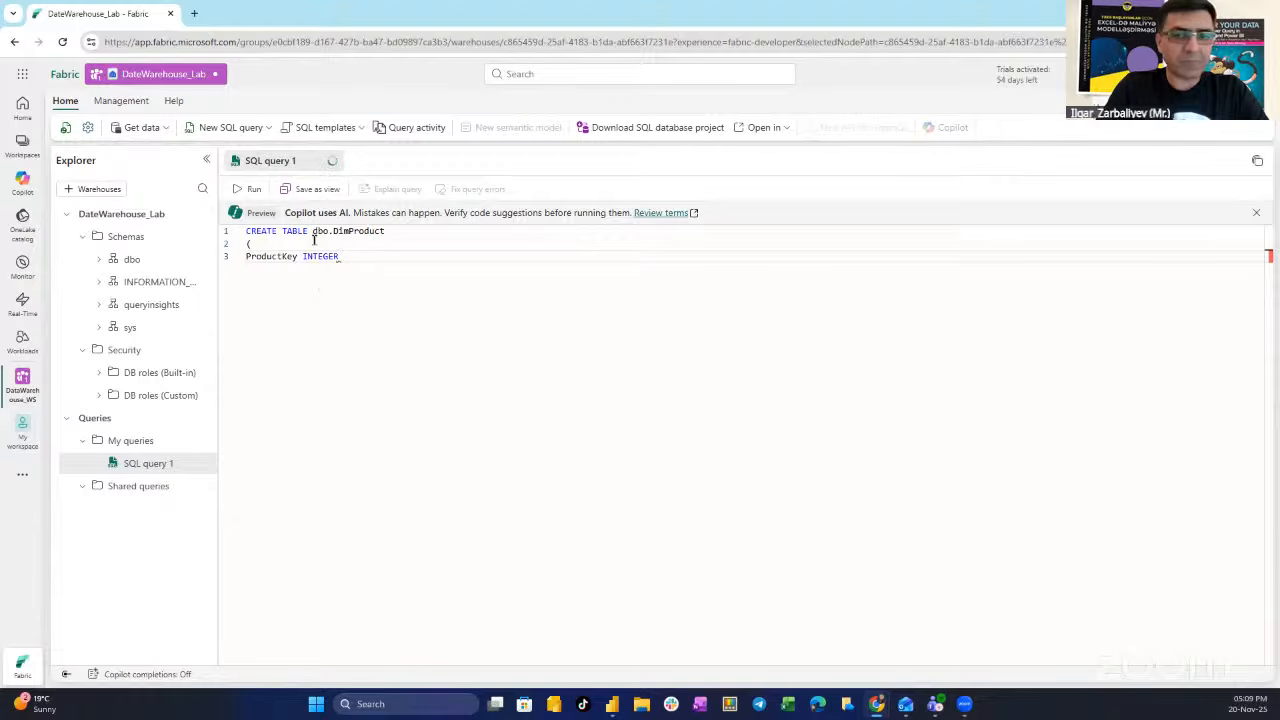
text( not NULL)
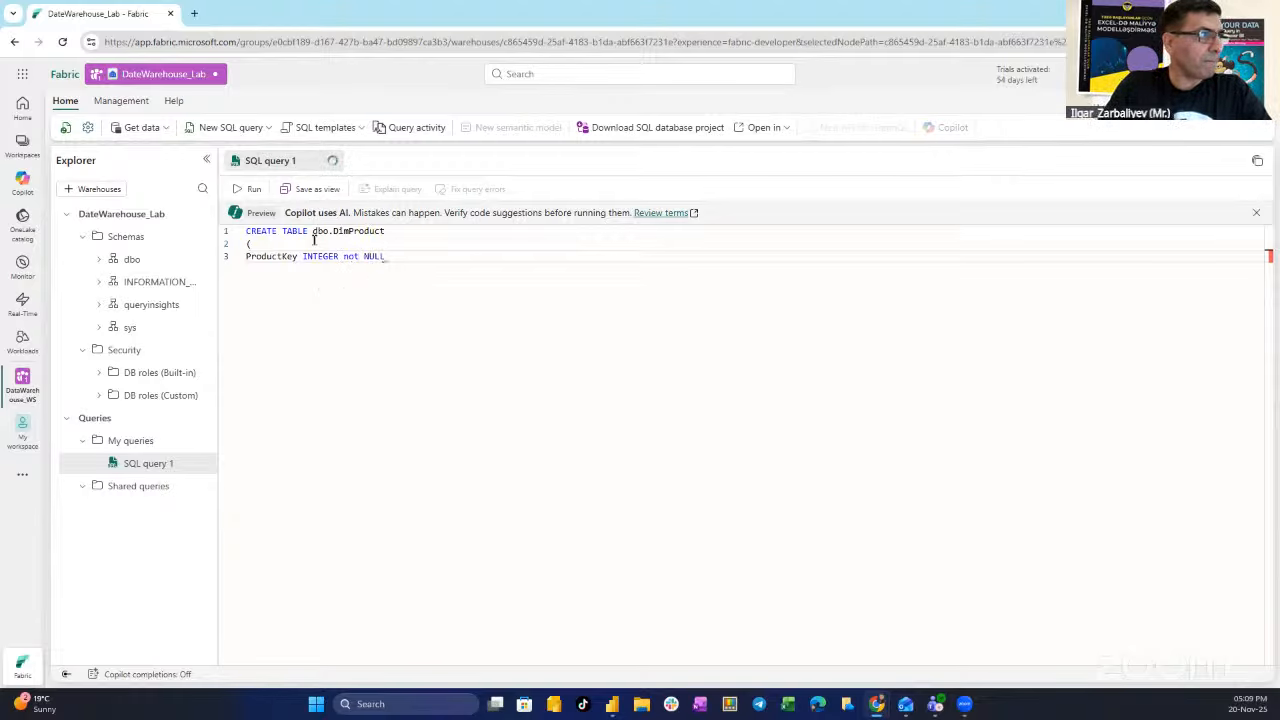
key(BackSpace)
key(BackSpace)
key(BackSpace)
key(BackSpace)
key(BackSpace)
key(BackSpace)
key(BackSpace)
key(BackSpace)
text(N)
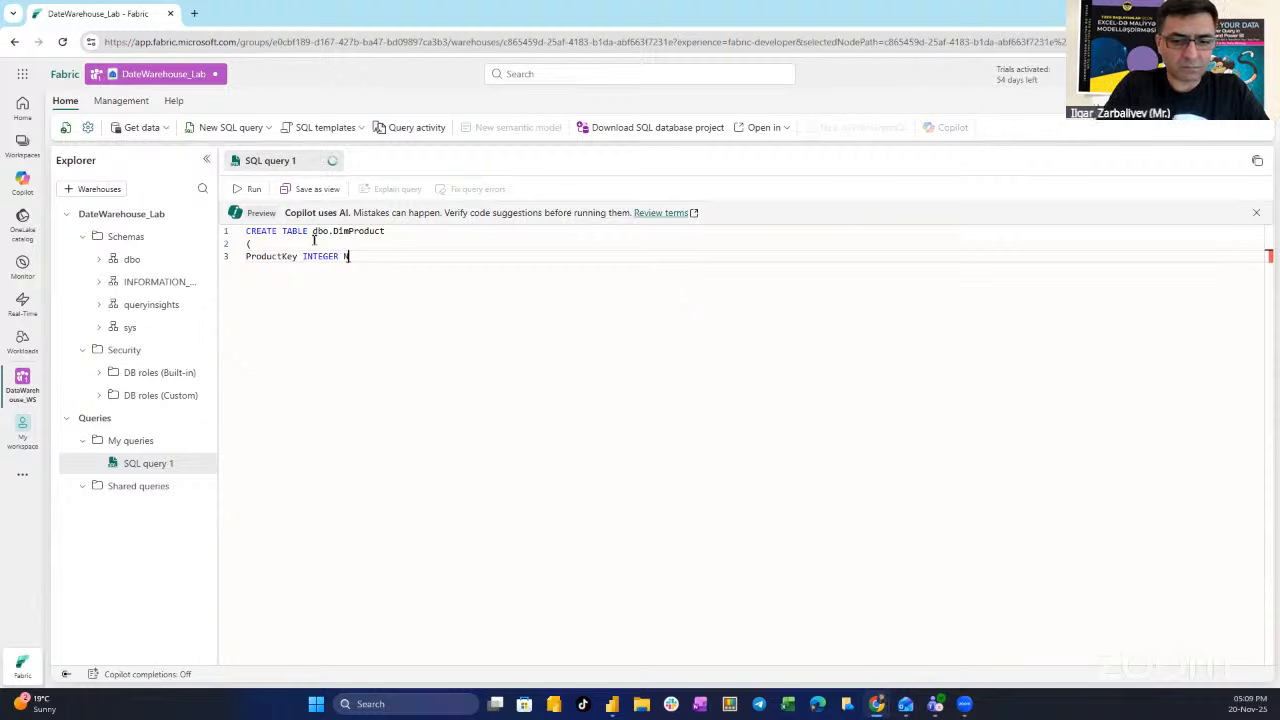
text(OT N)
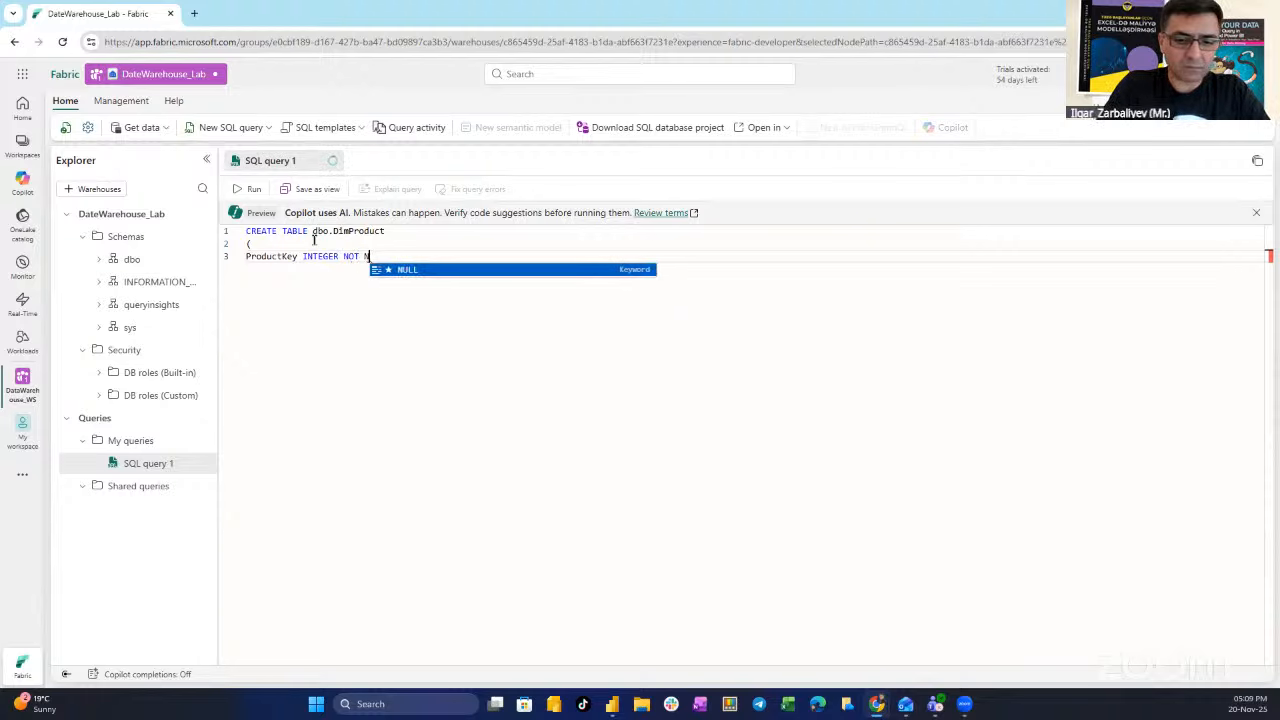
text(ULL)
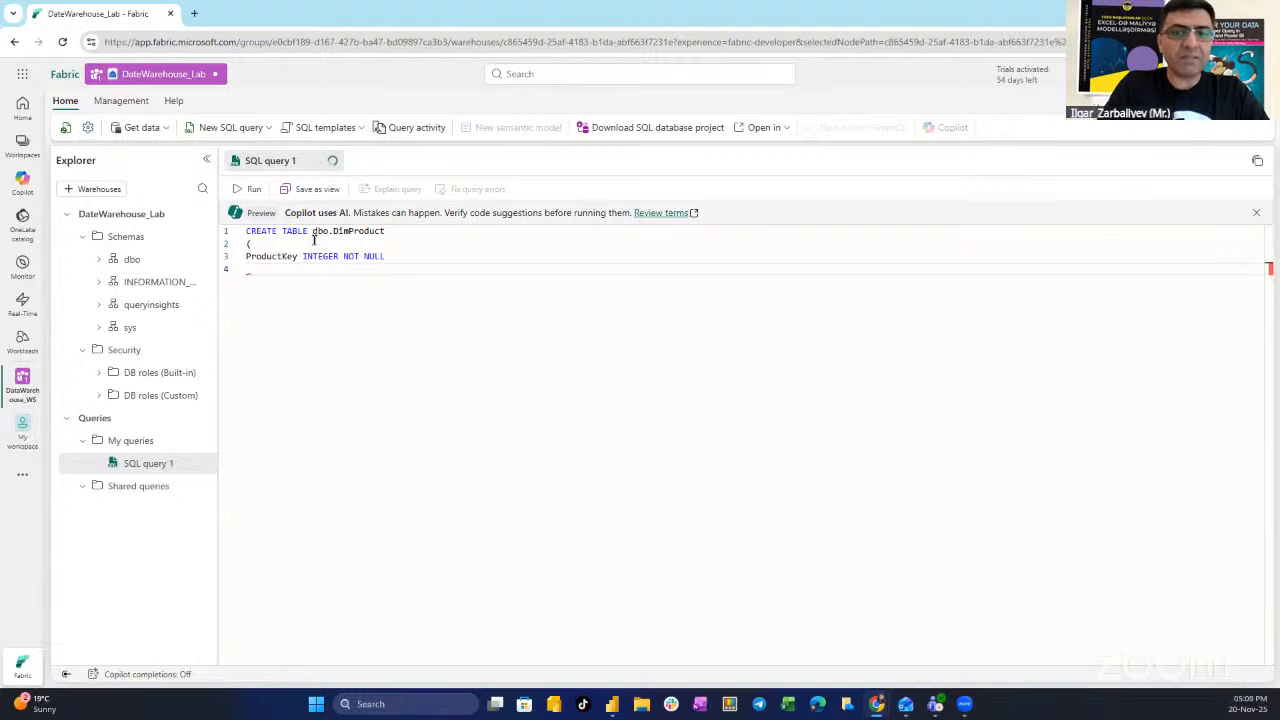
key(BackSpace)
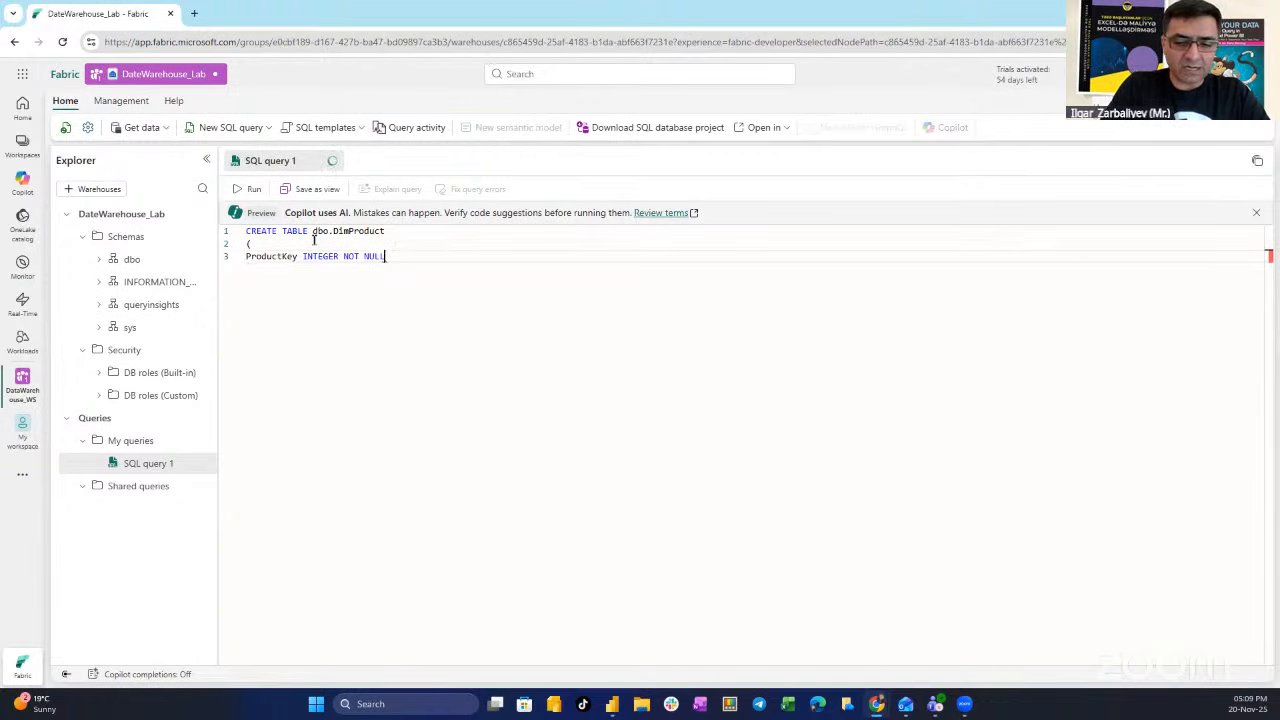
text(,)
key(Return)
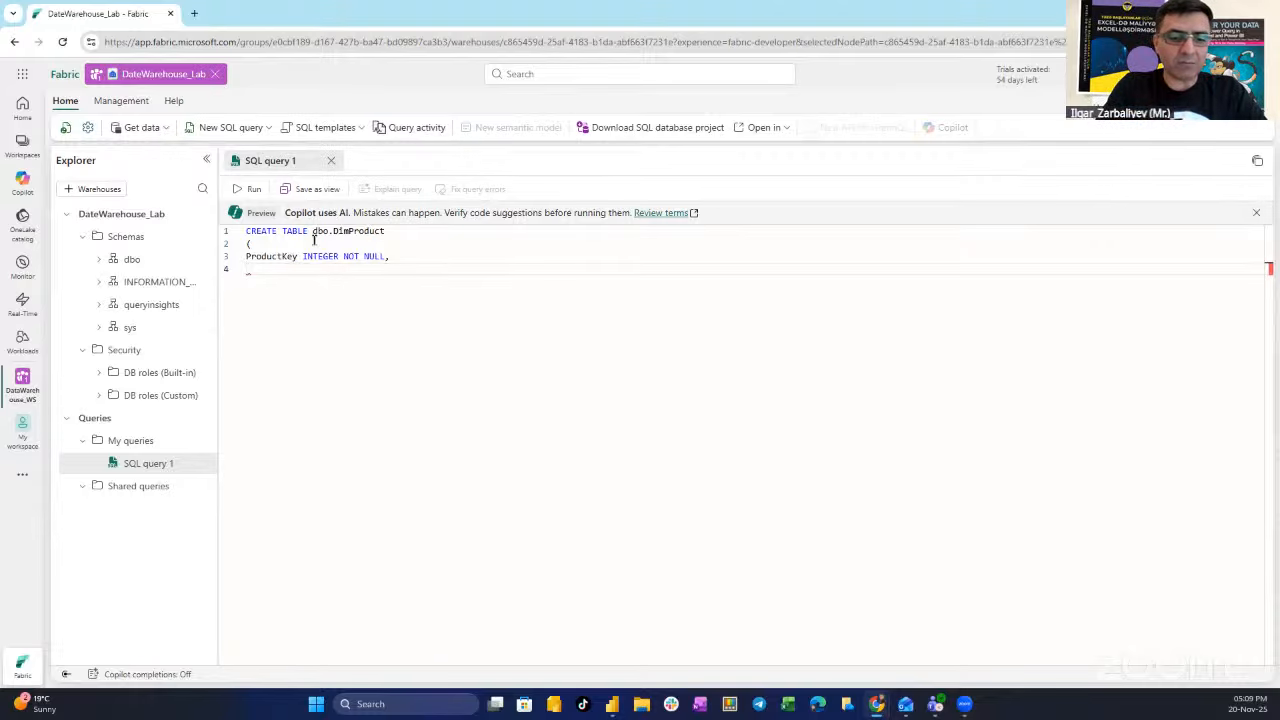
text(Product)
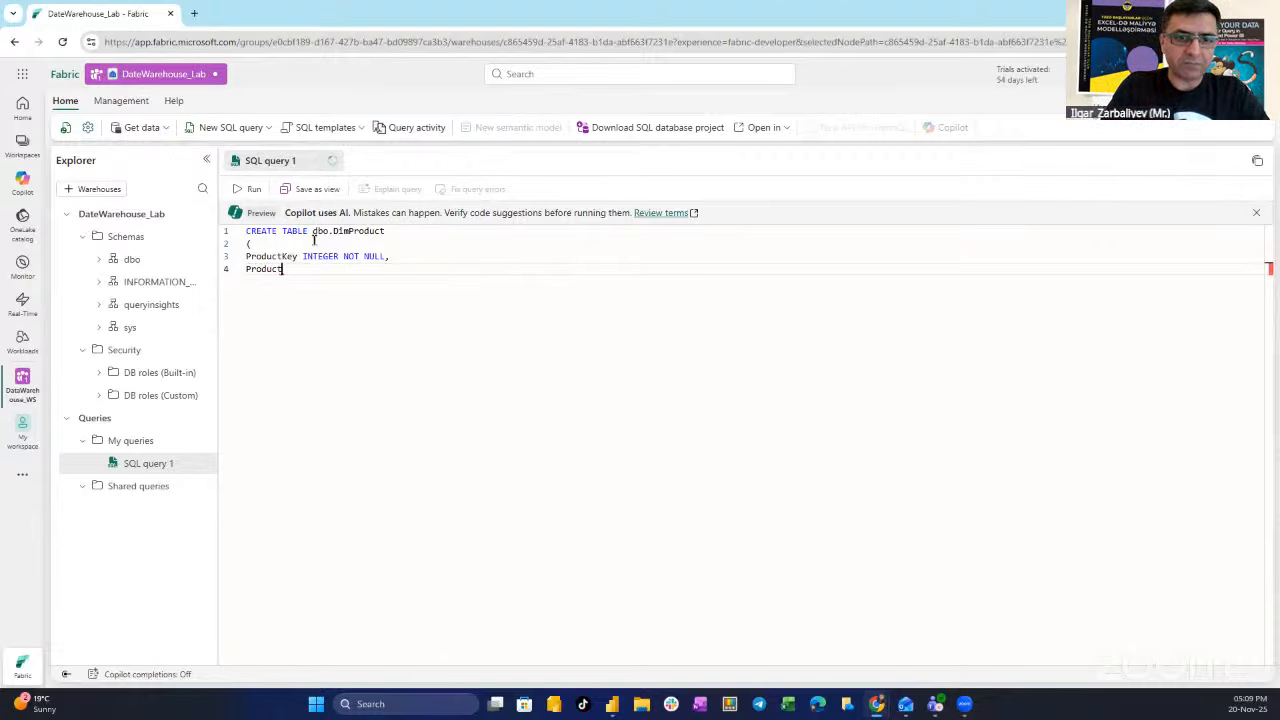
text(AltKey)
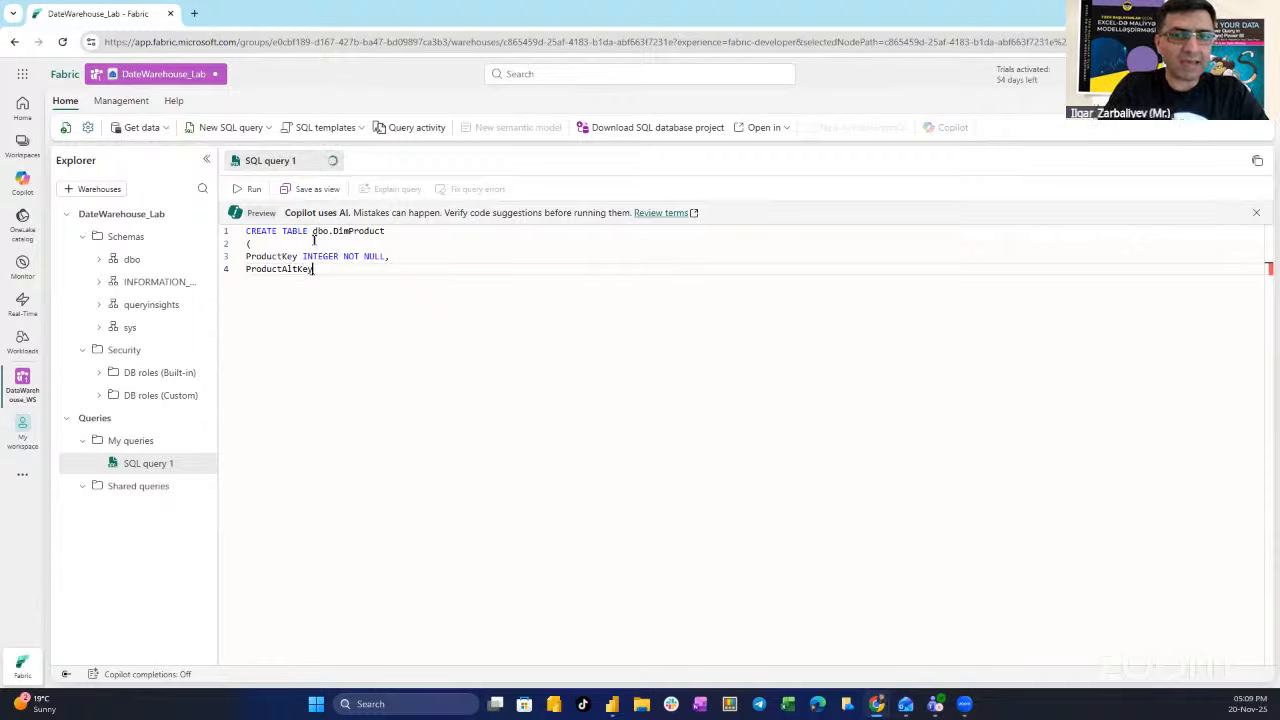
text( VARCH)
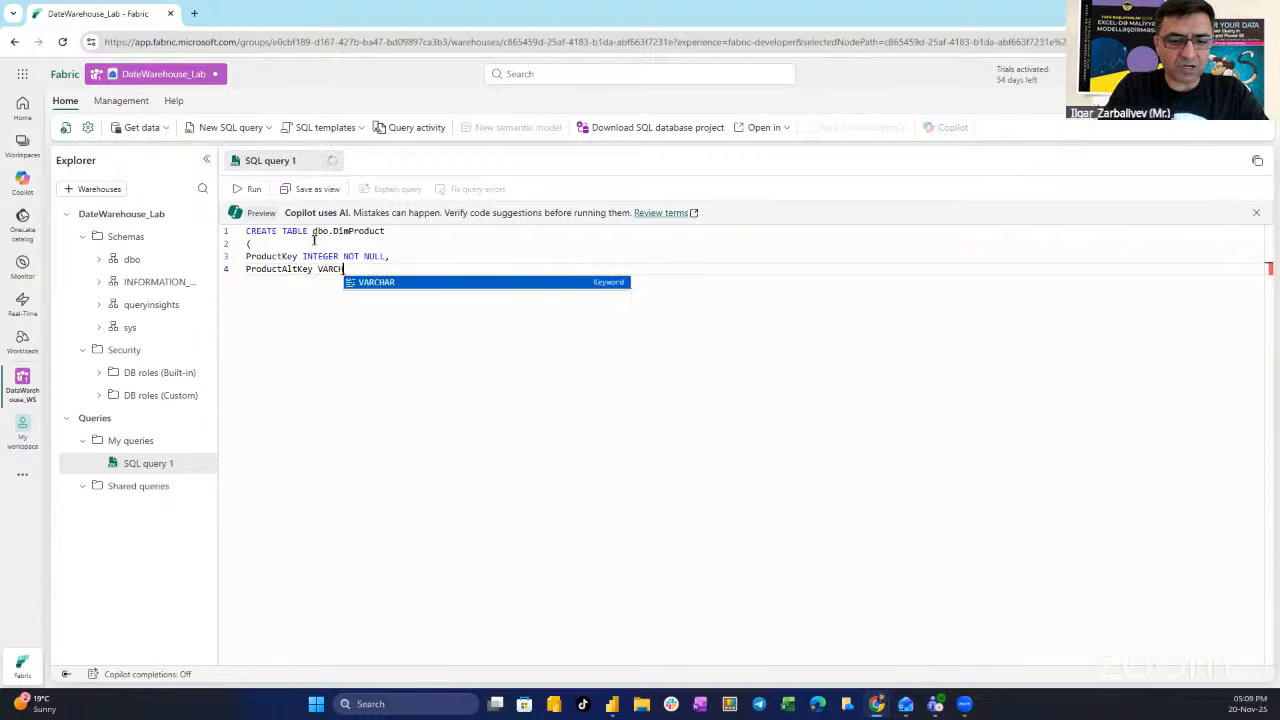
text(AR(25)
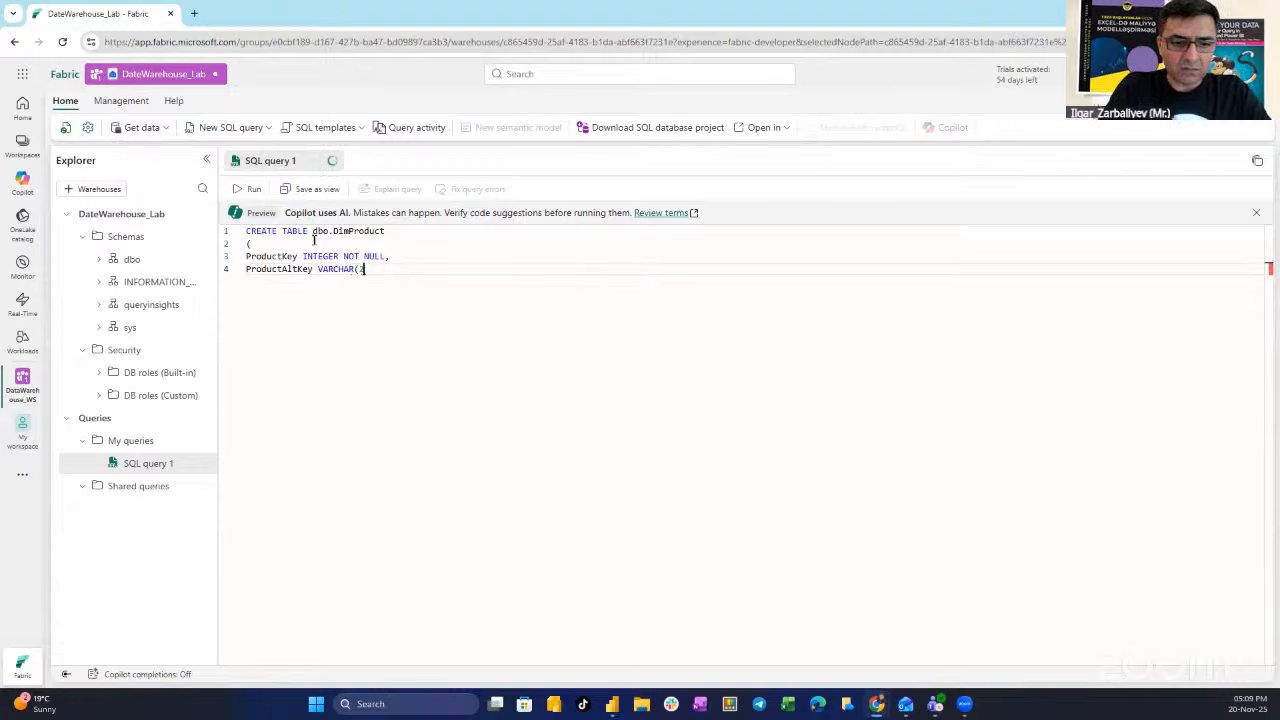
text() )
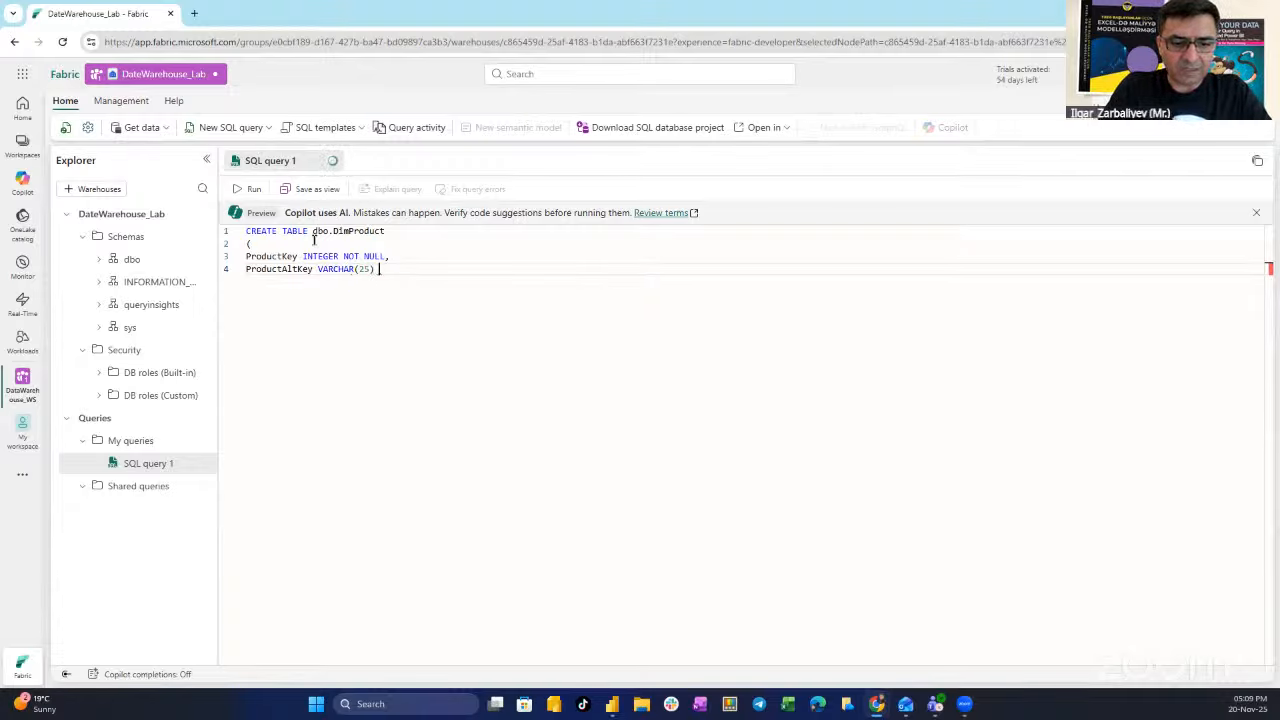
text(NULL,)
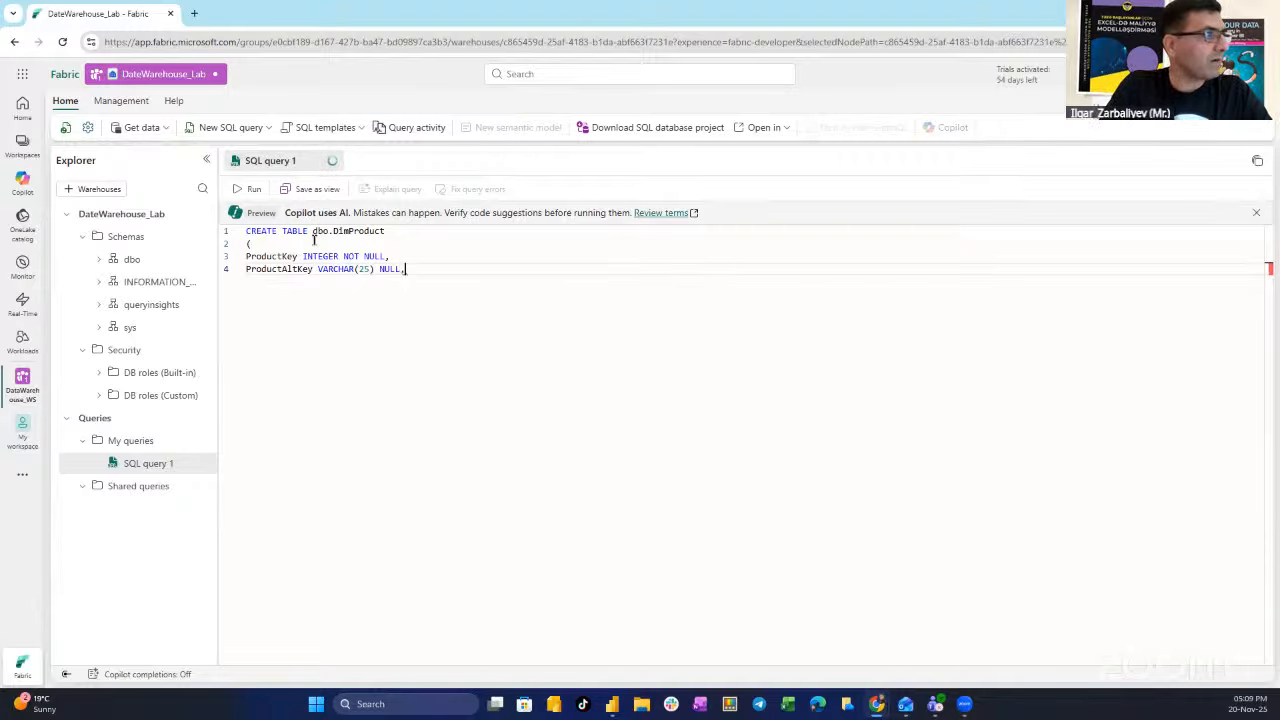
key(Return)
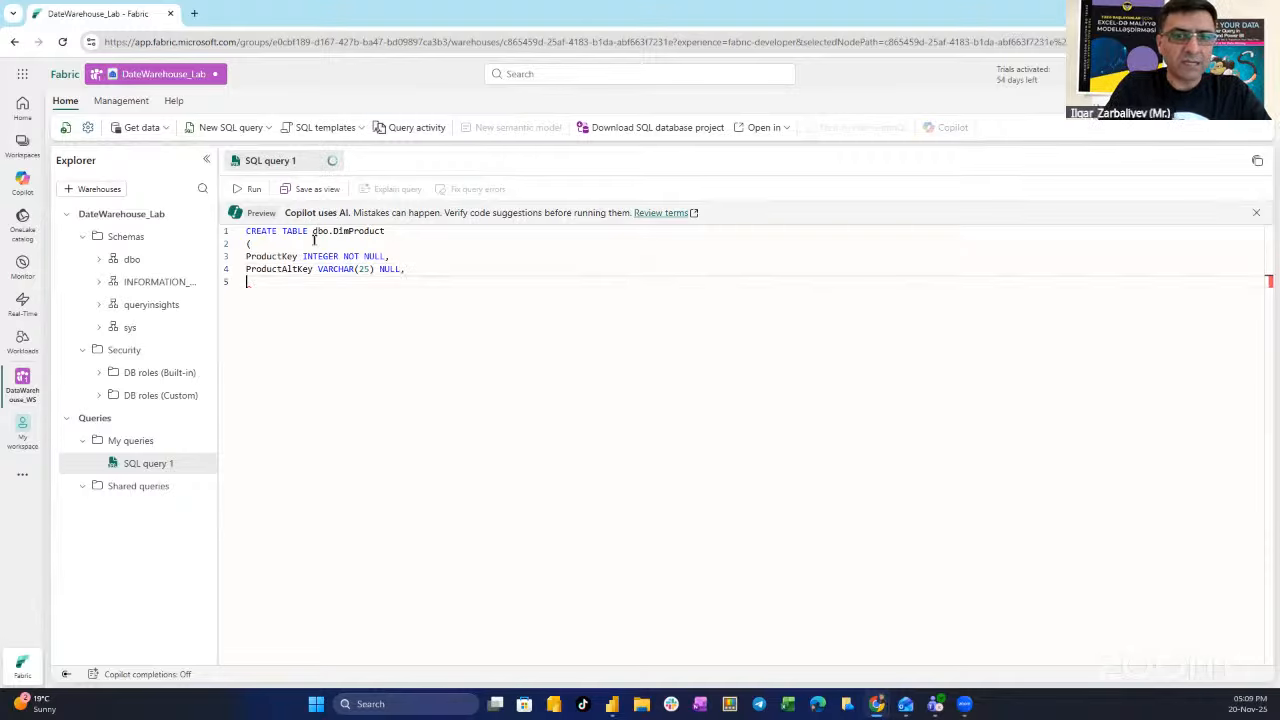
- Add ProductName VARCHAR(50) NOT NULL, Category VARCHAR(50) NULL, ListPrice DECIMAL (5,2) NULL, then close with ');' and GO
text(Product)
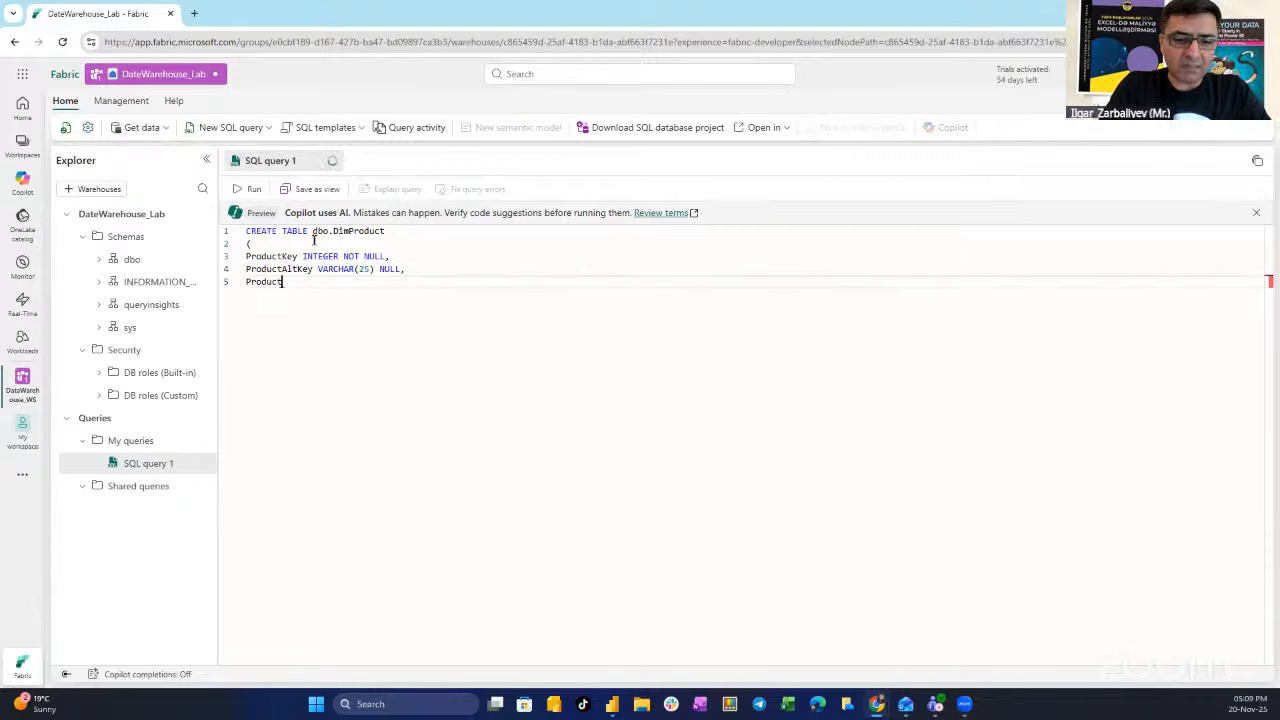
text(Name)
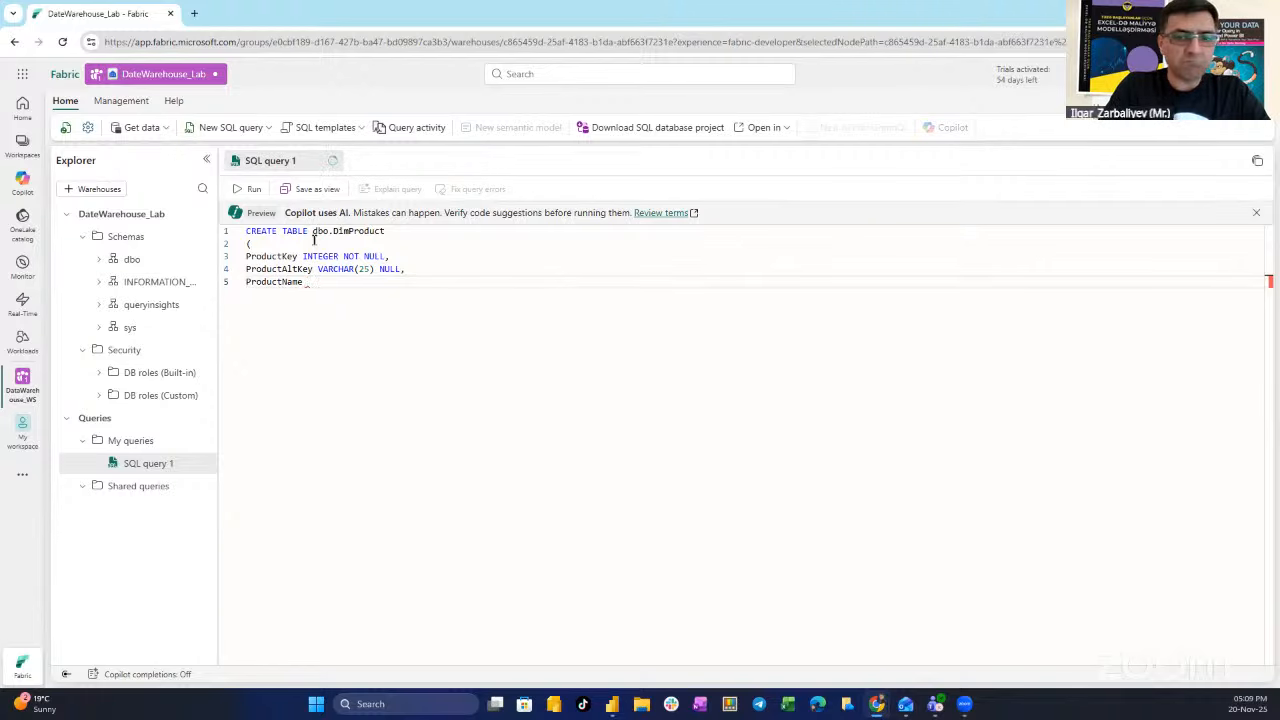
text( VARCHAR)
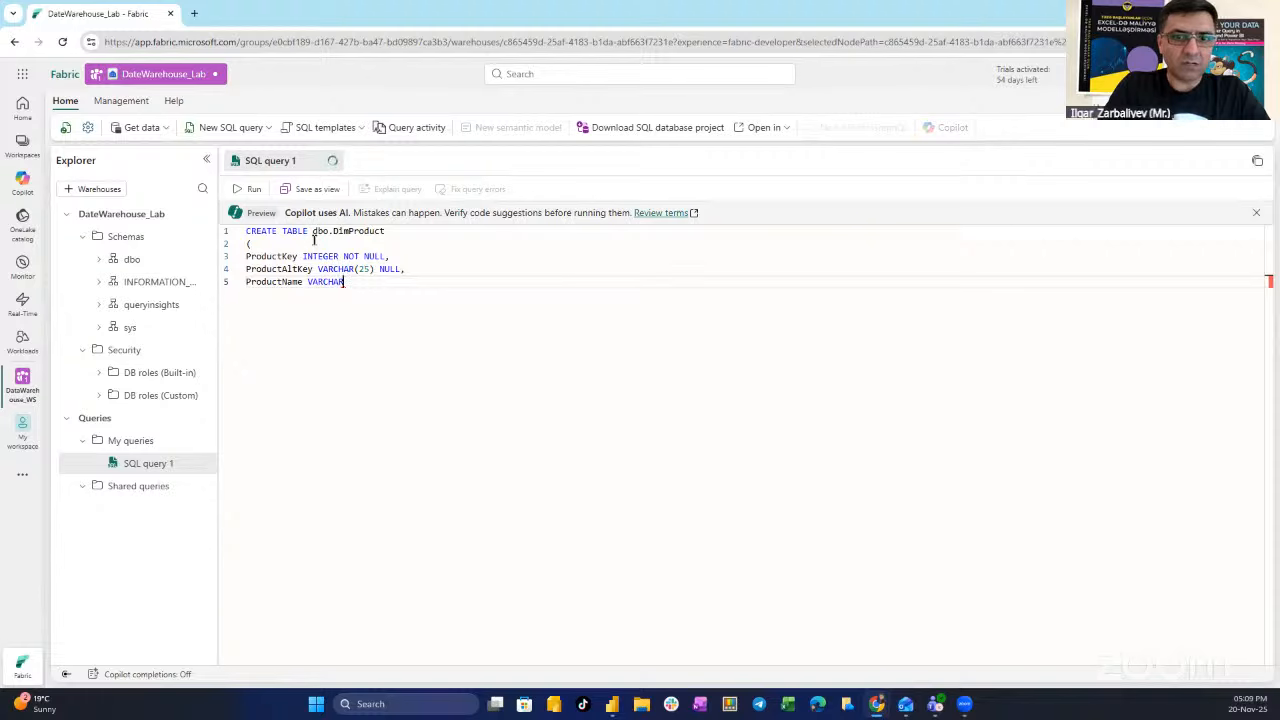
text(()
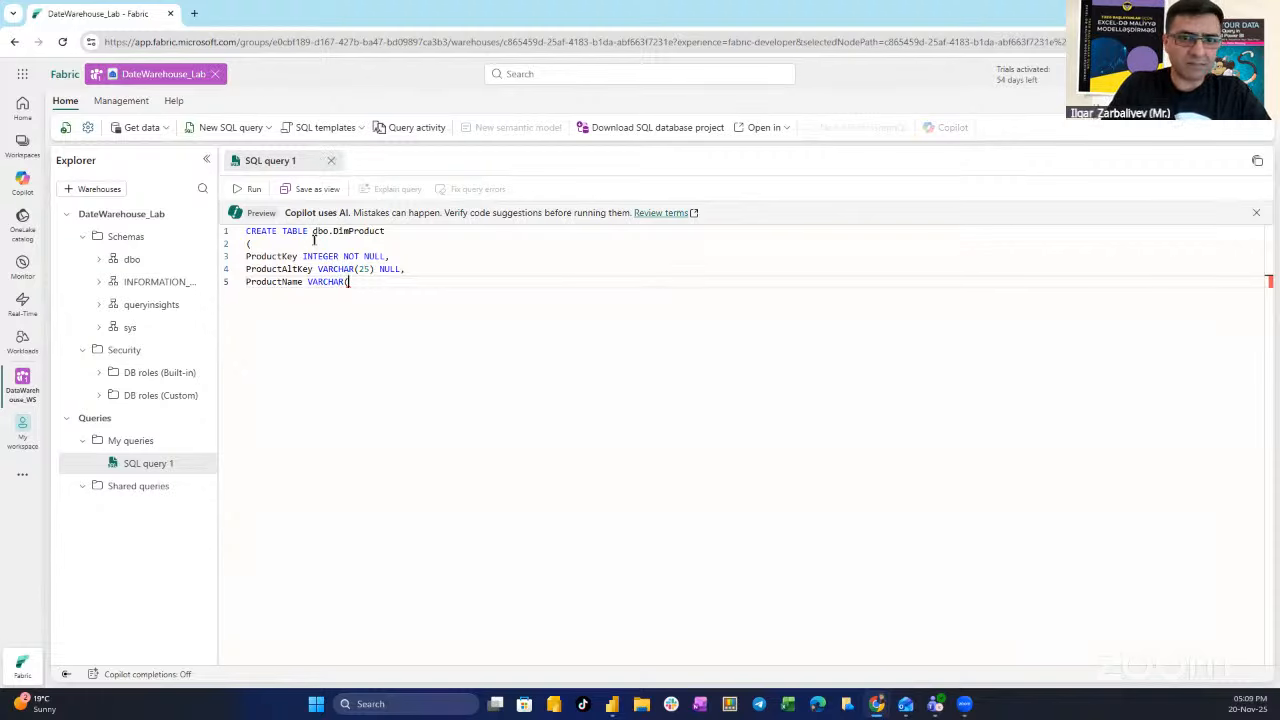
text(50))
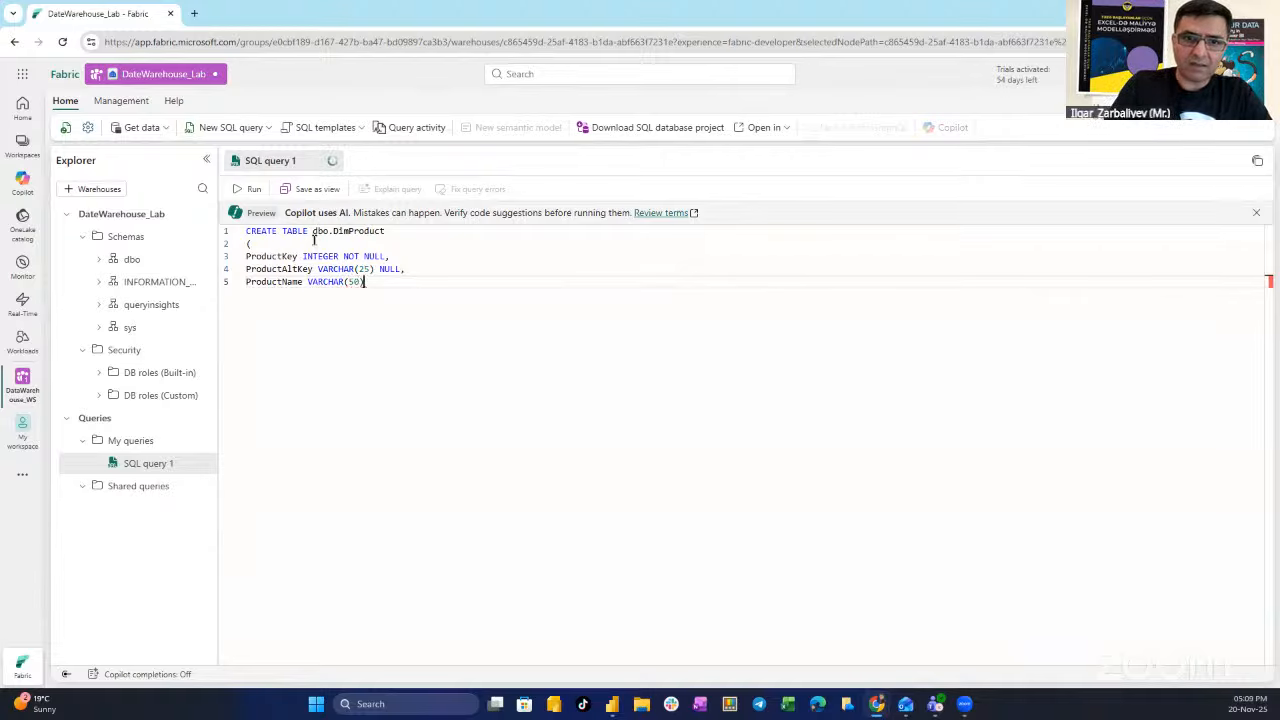
text( N)
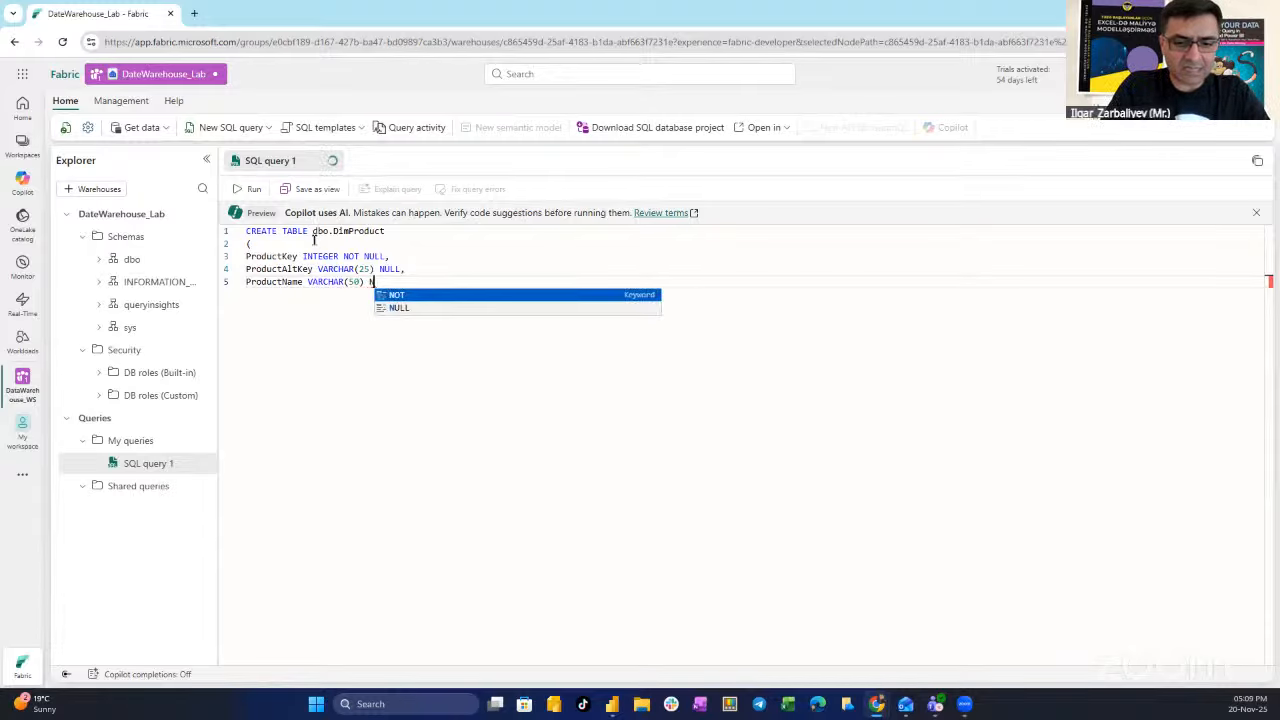
text(OT NULL,)
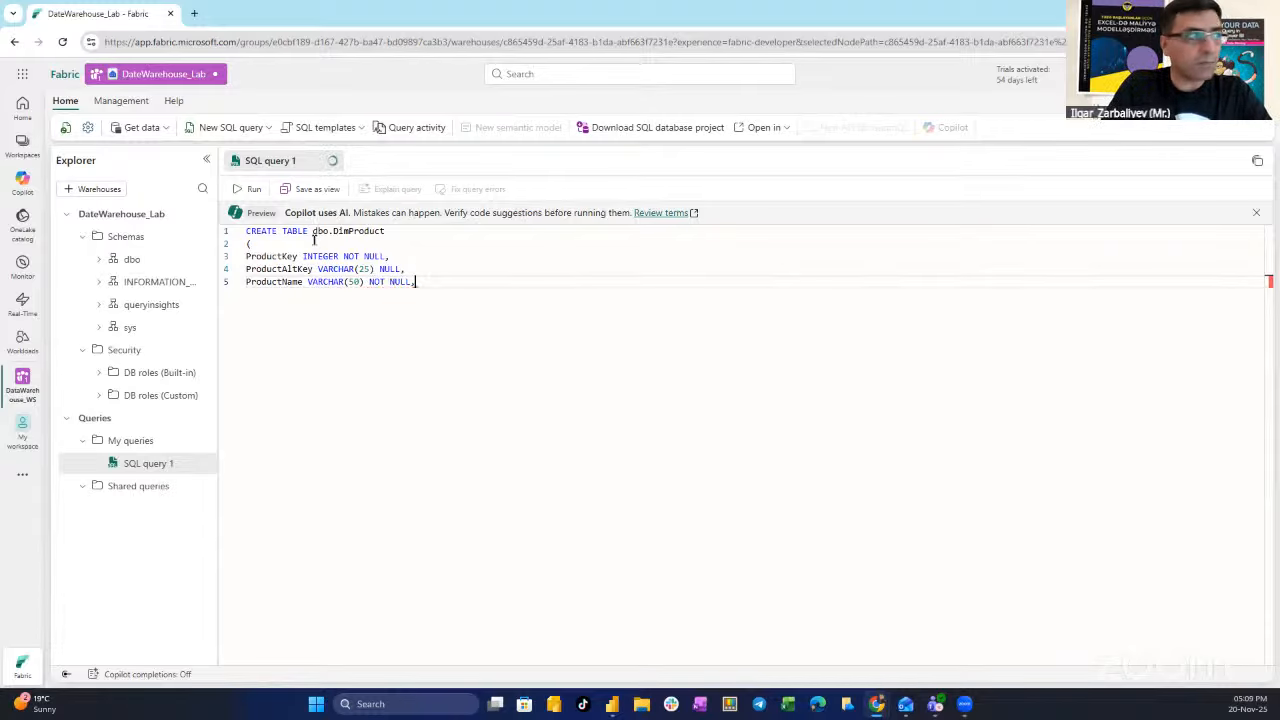
key(Return)
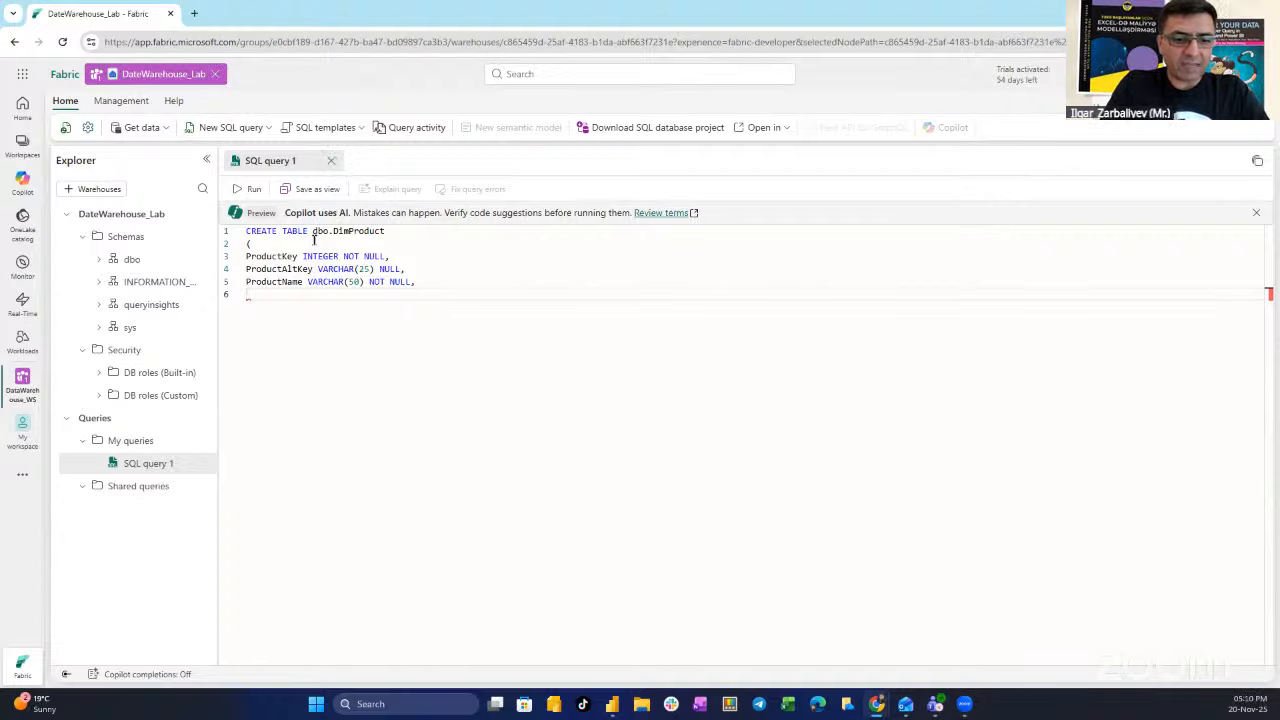
text(Category)
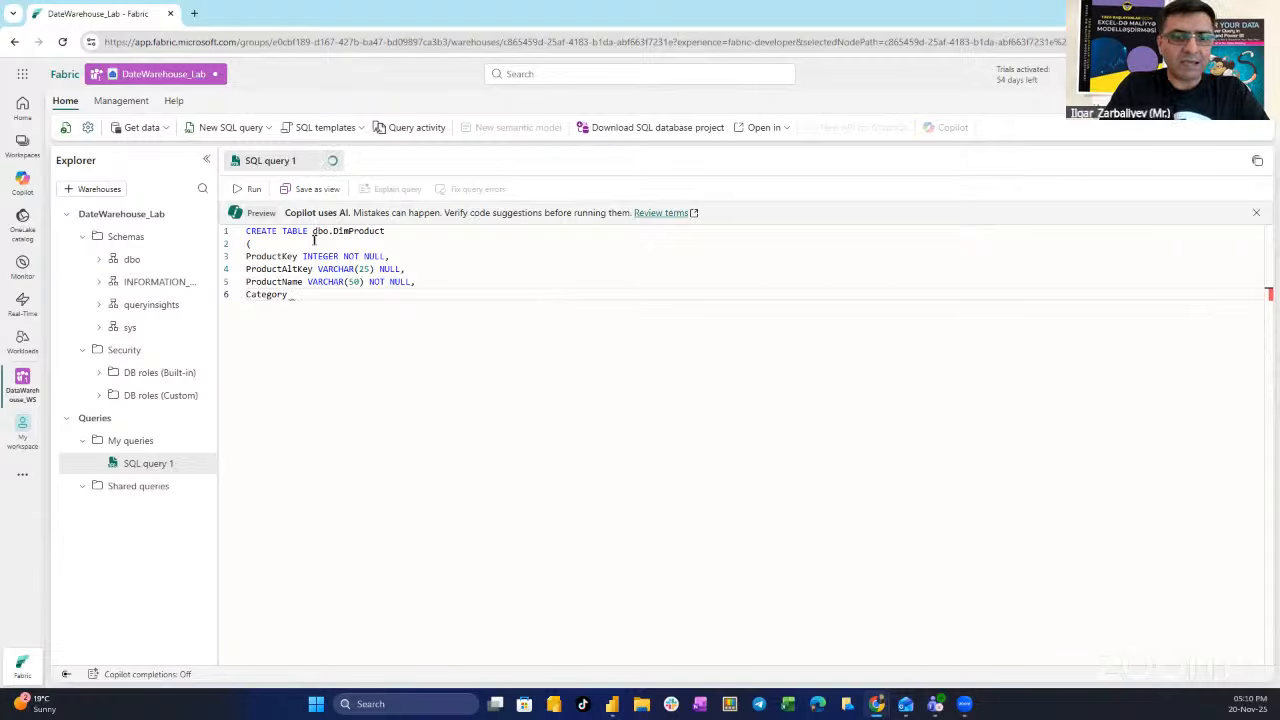
text( VARCHAR)
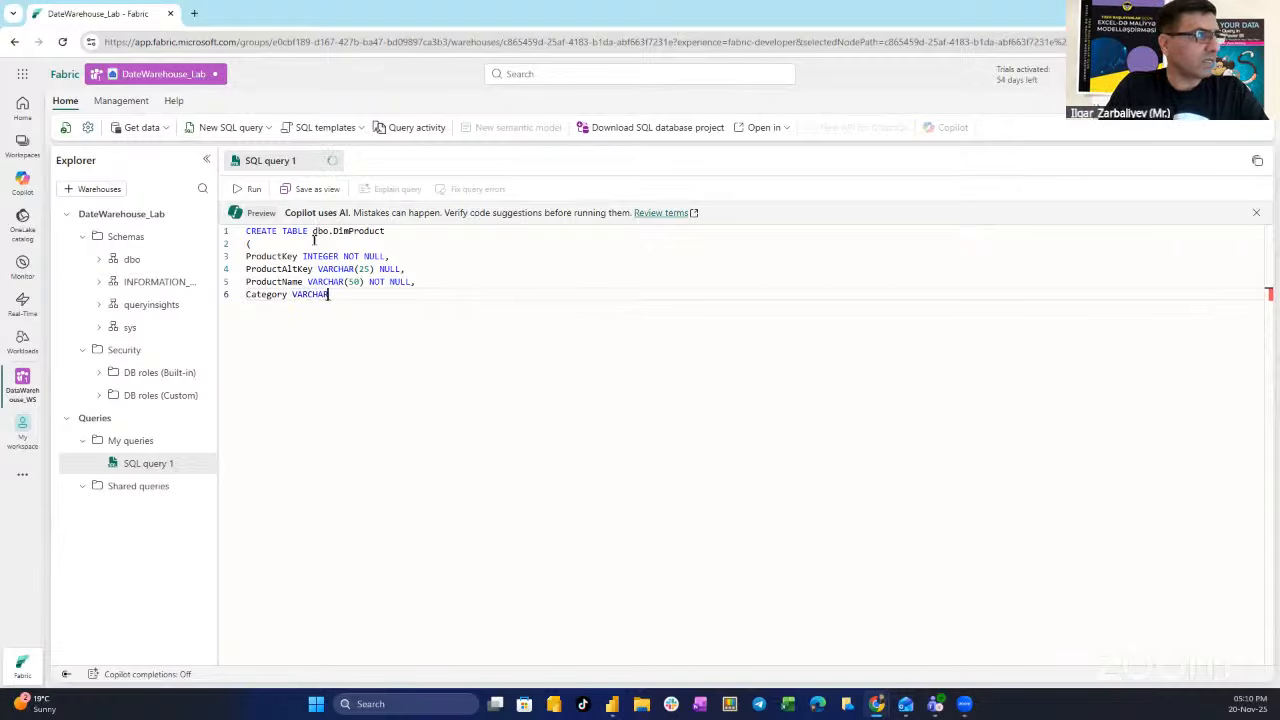
text(()
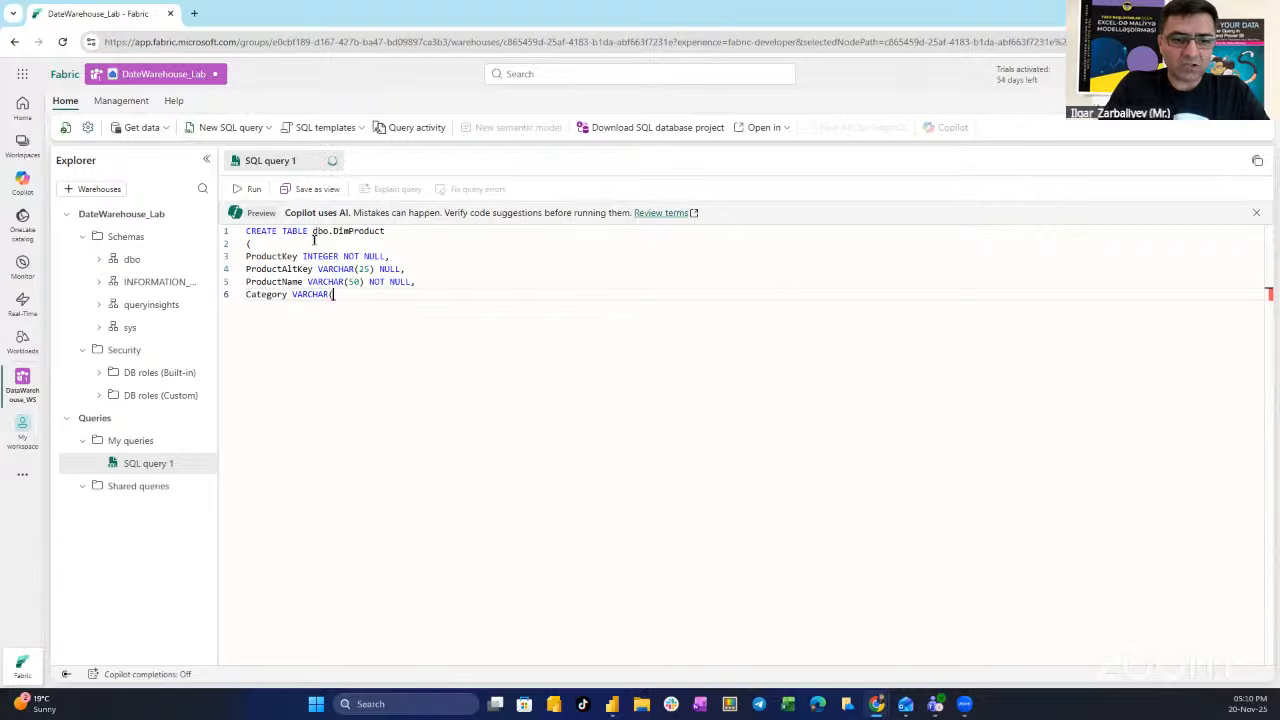
text(50) NULL)
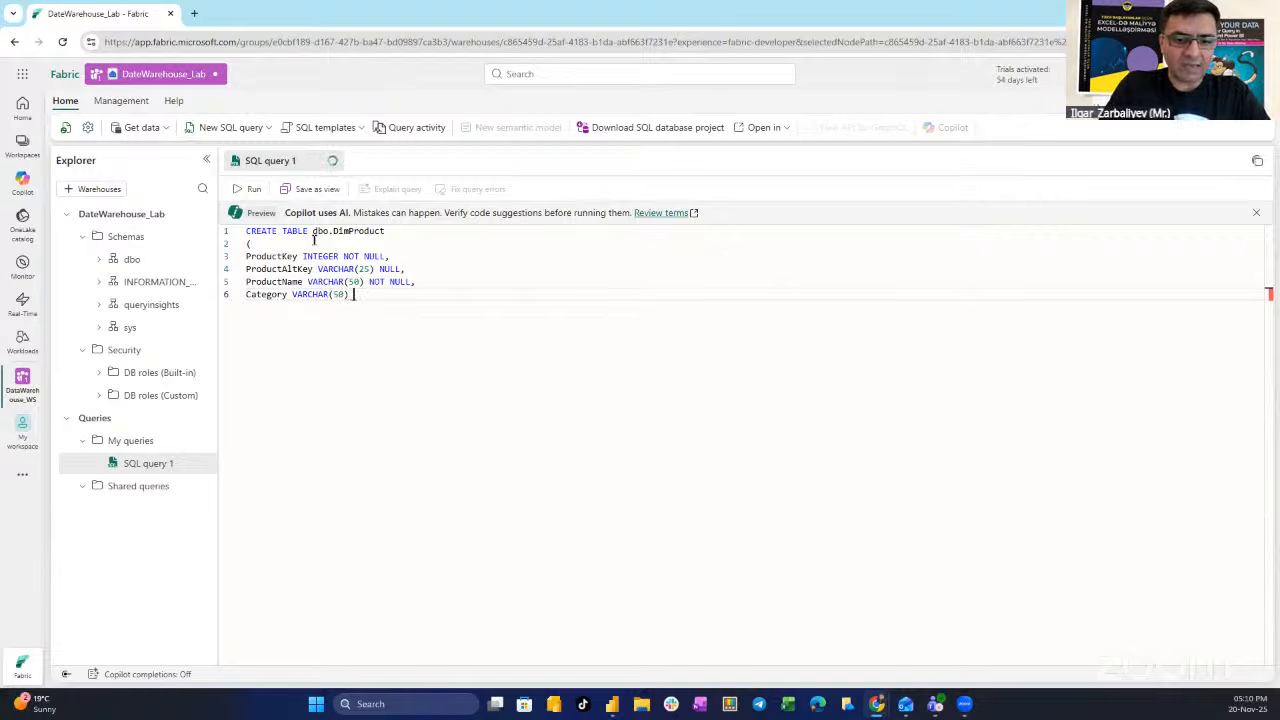
text(,)
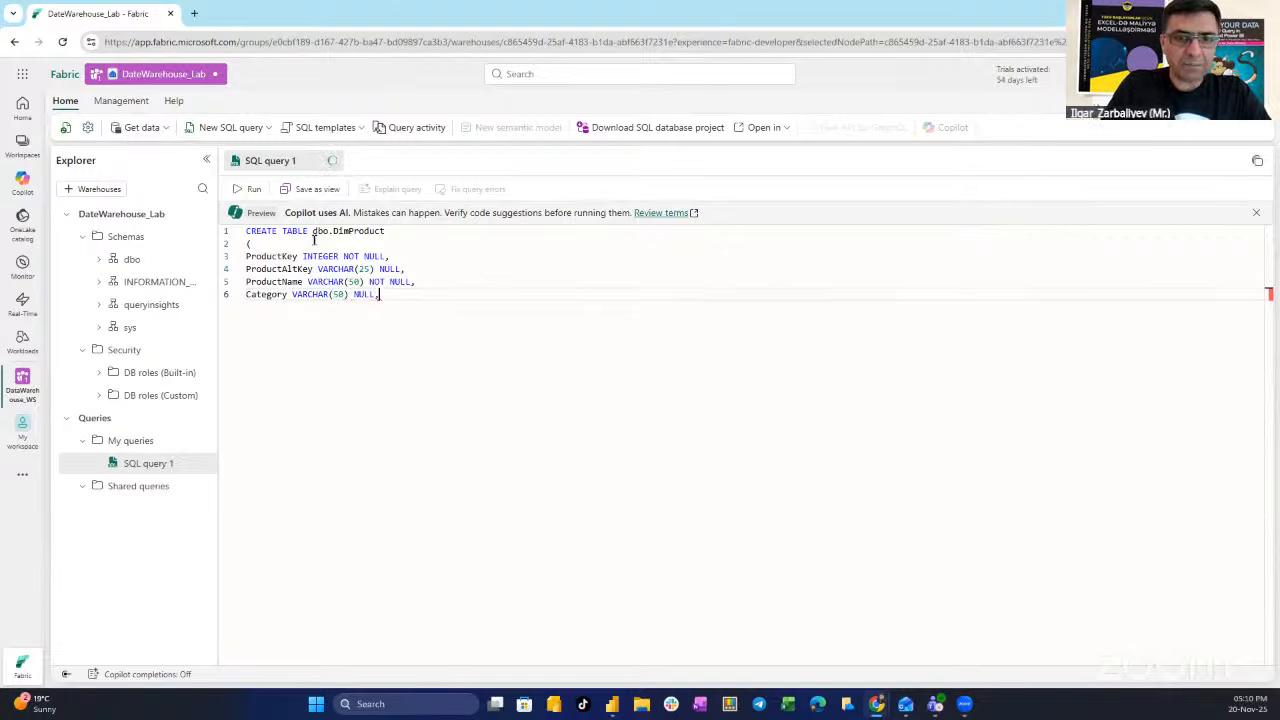
key(Return)
text(L)
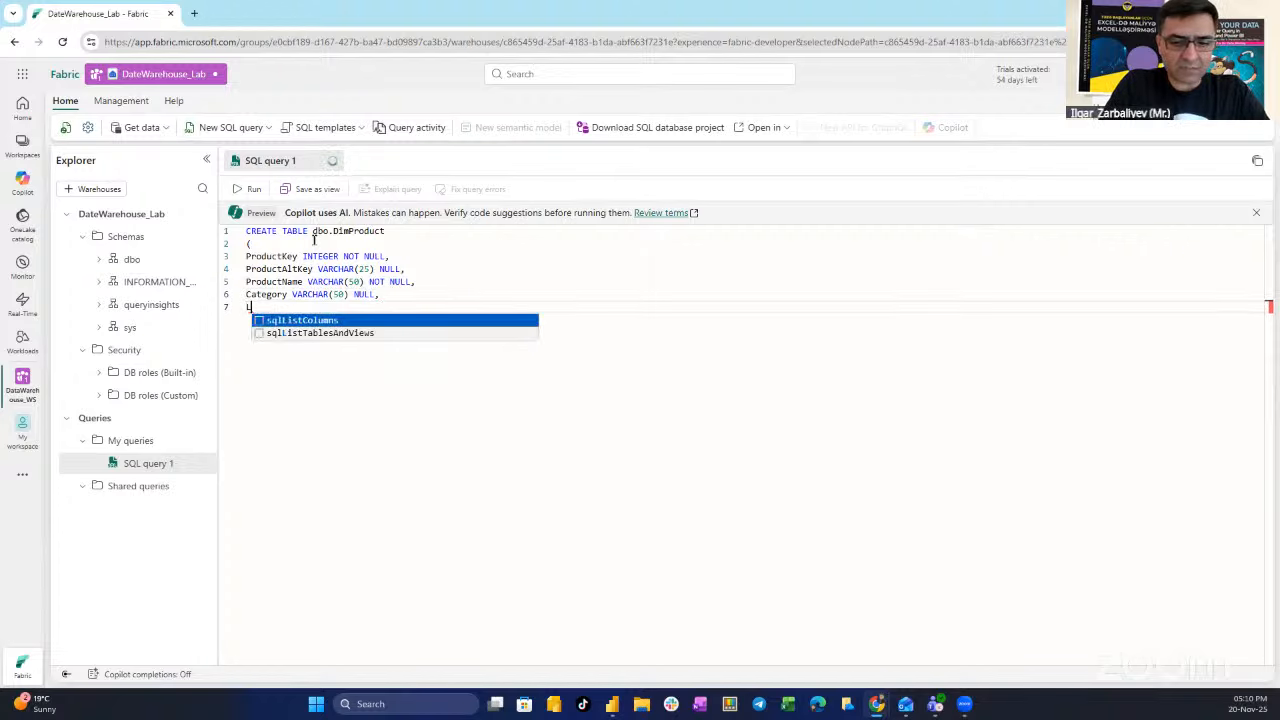
text(istPrice )
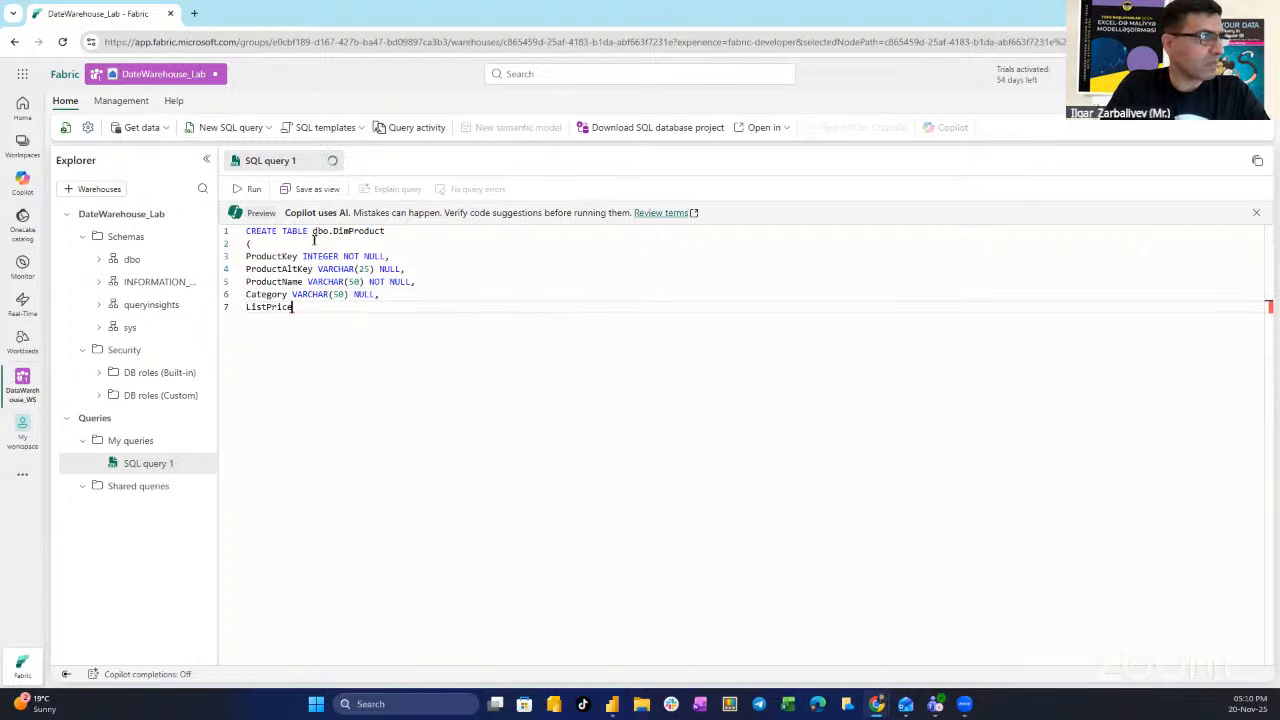
text(DECIMAL)
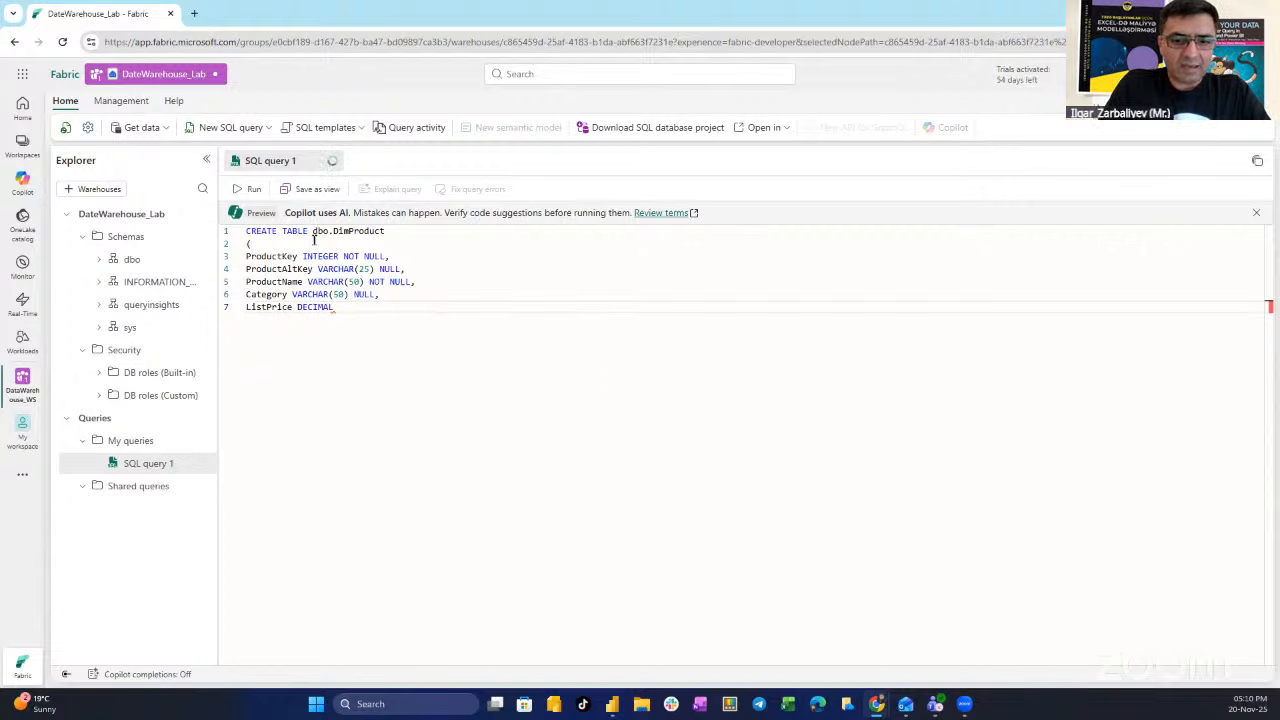
text( (5,)
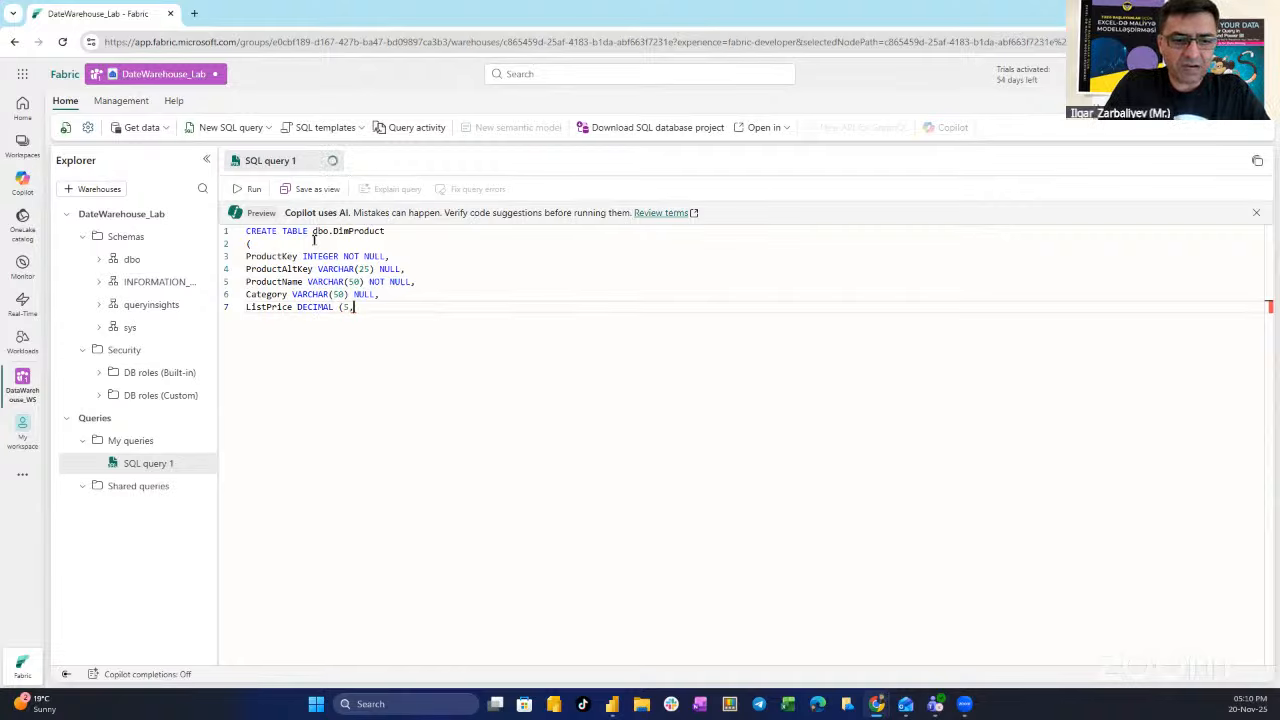
text(2) NU)
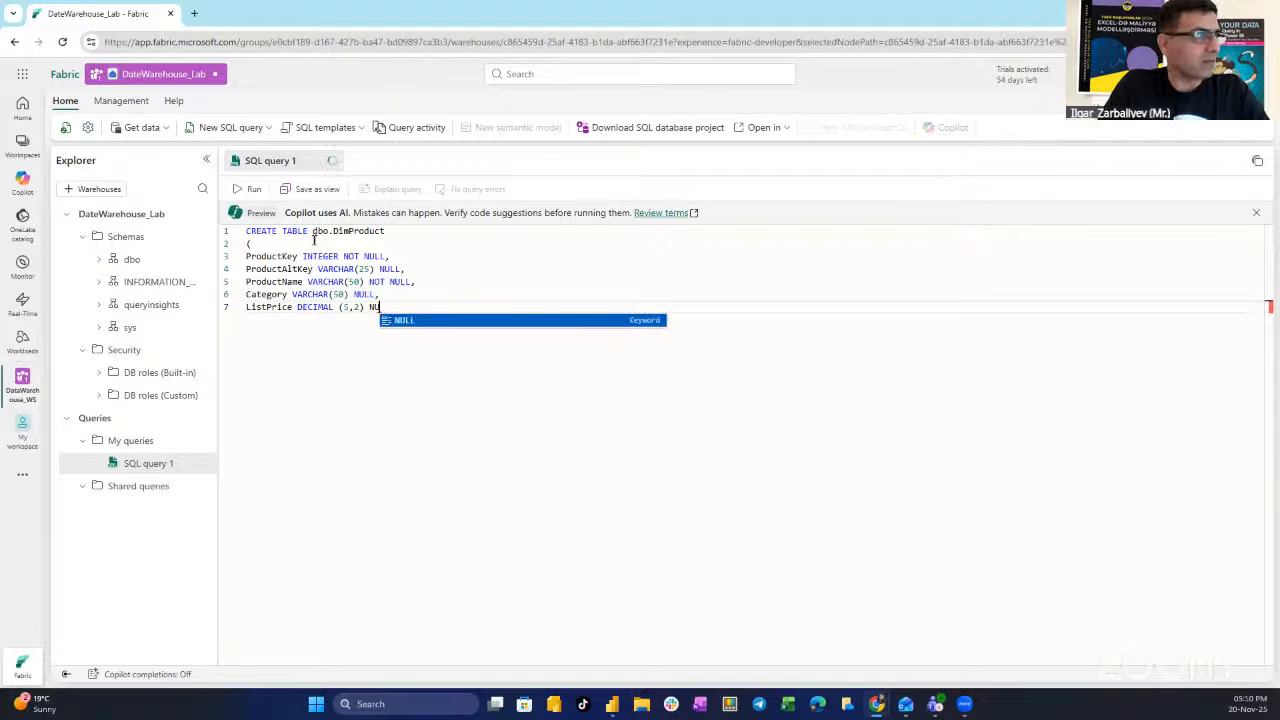
text(LL,)
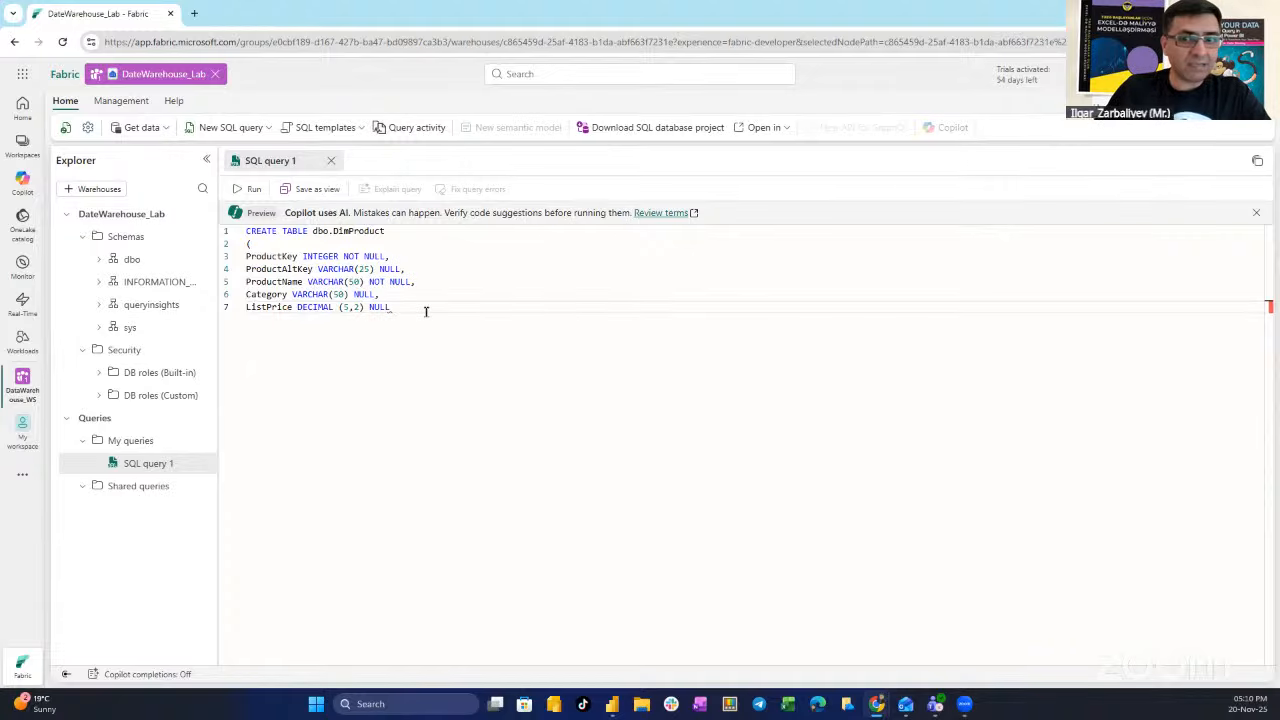
key(Return)
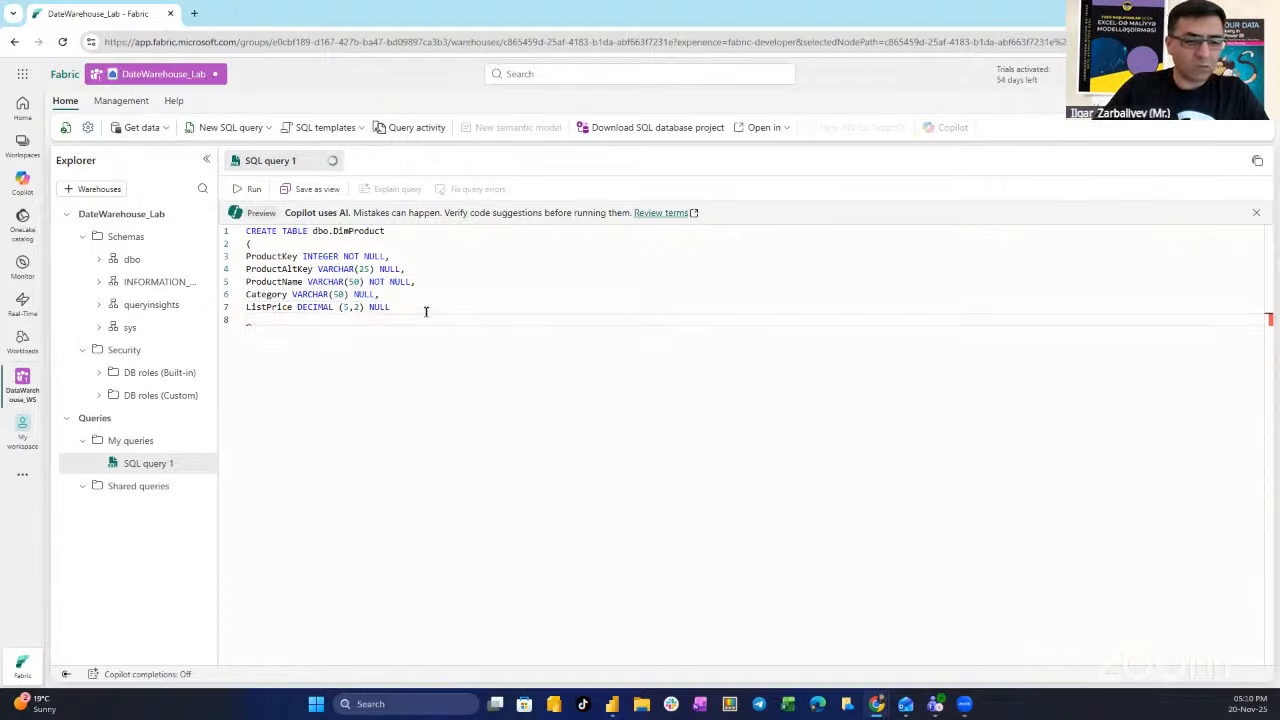
text();)
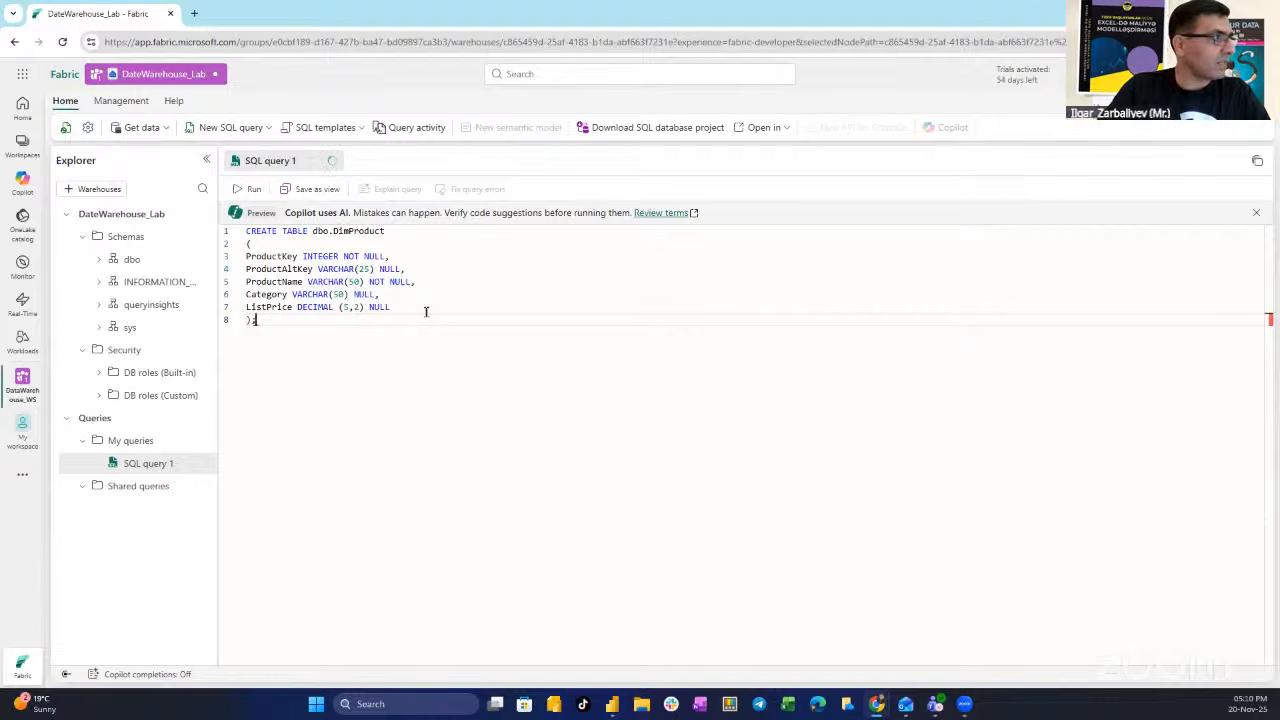
key(Return)
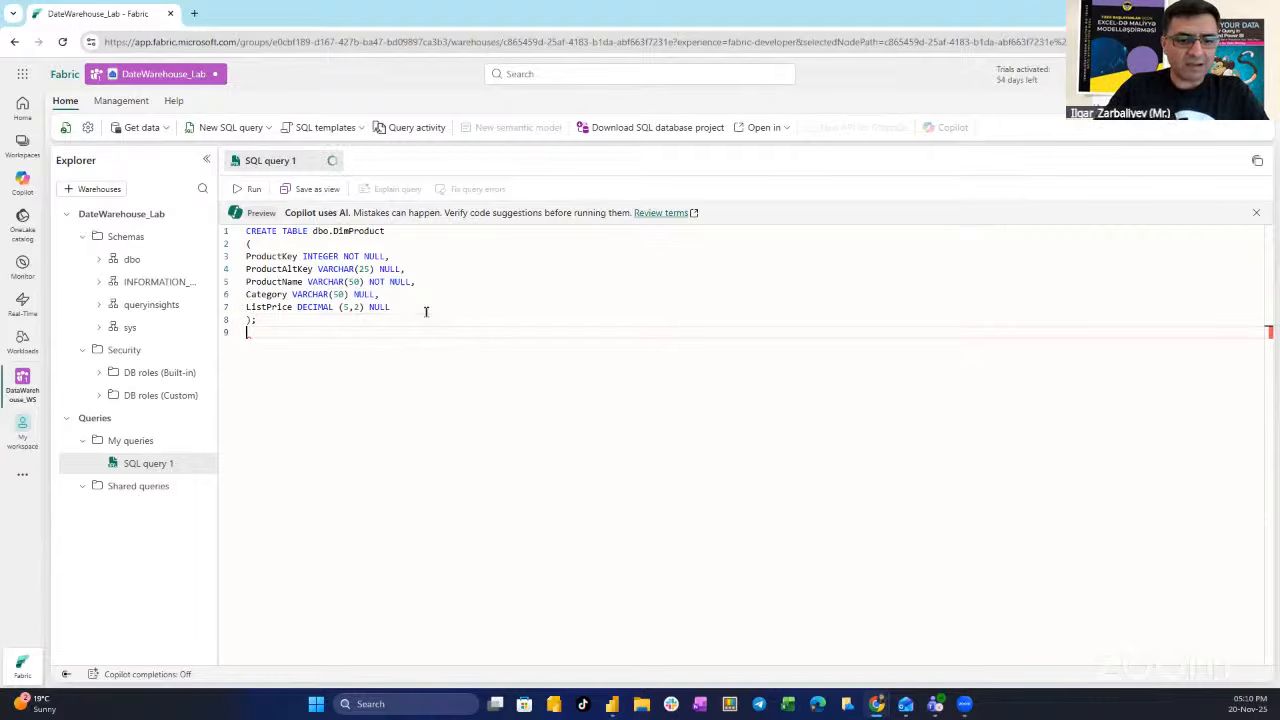
text(GO)
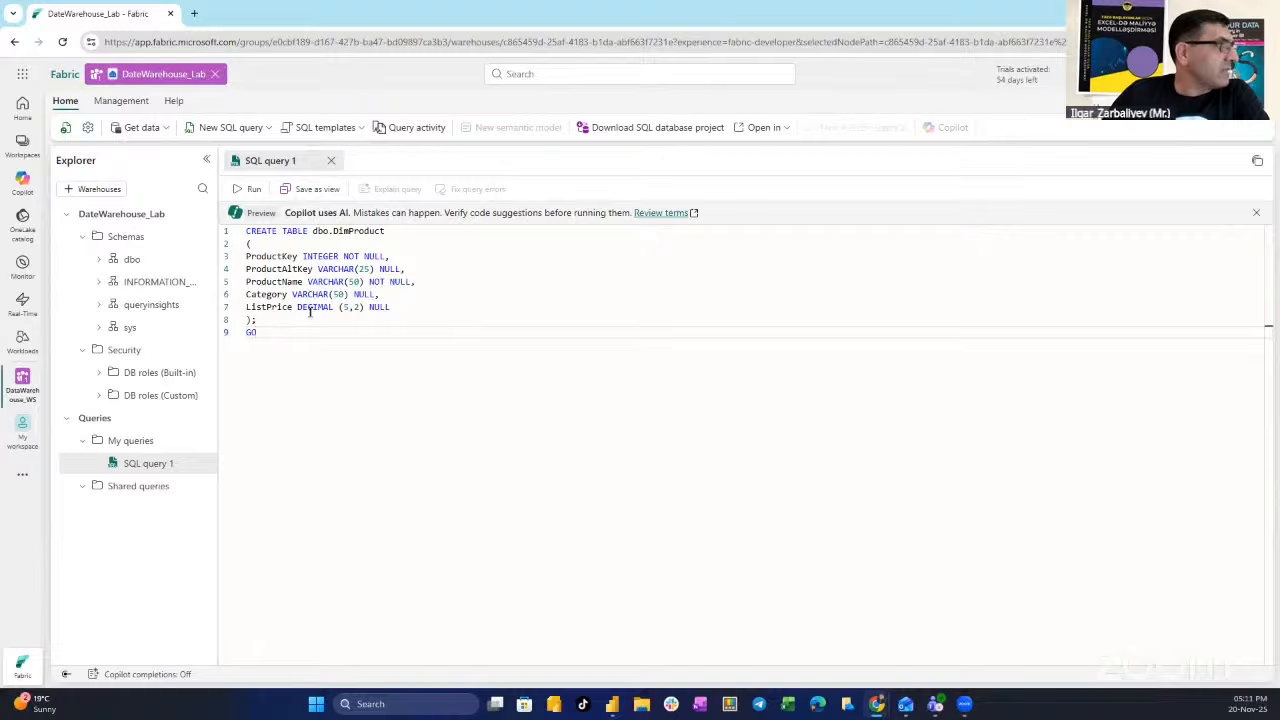
- Run the CREATE TABLE statement, refresh dbo Tables, and preview the empty DimProduct table
click(252, 189)
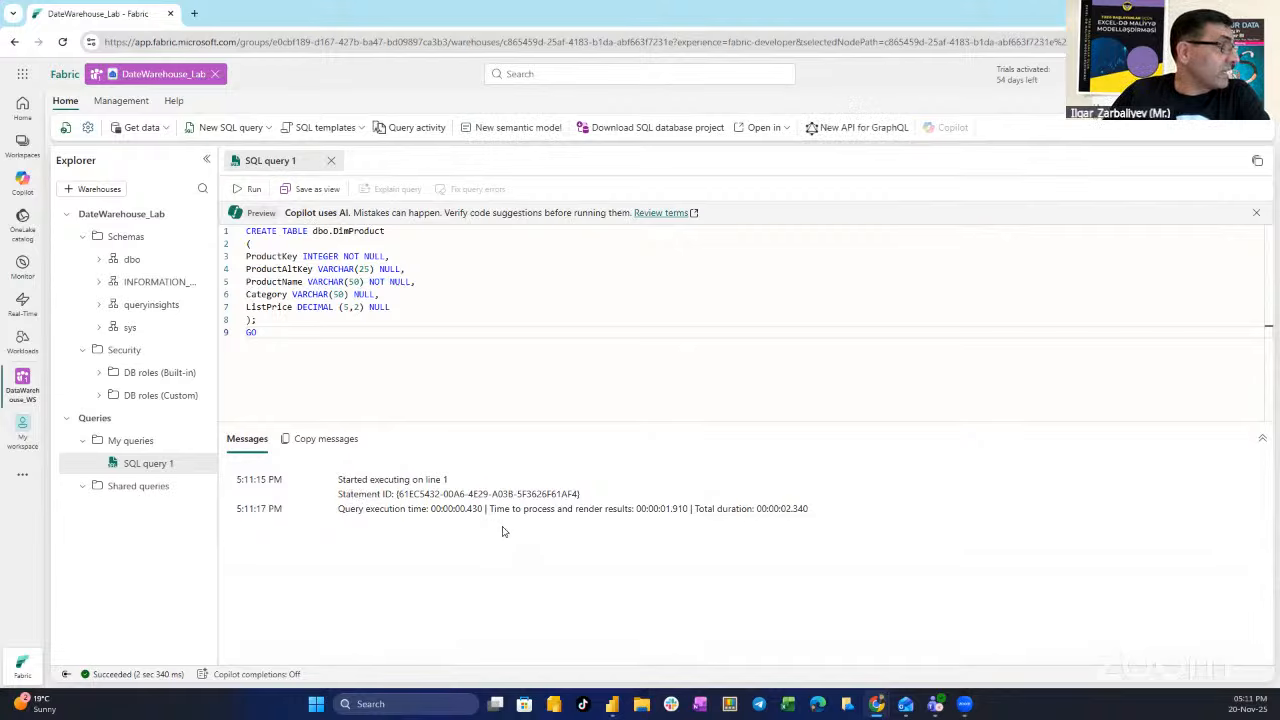
click(100, 260)
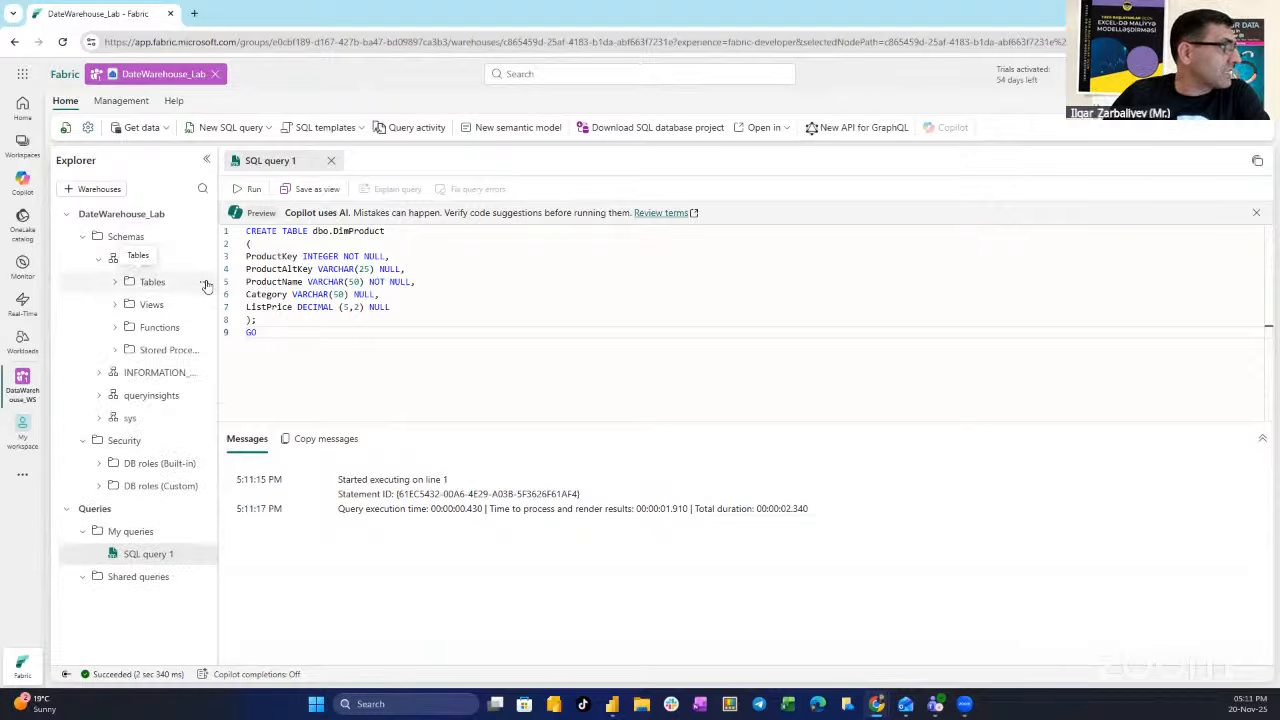
click(205, 285)
click(239, 350)
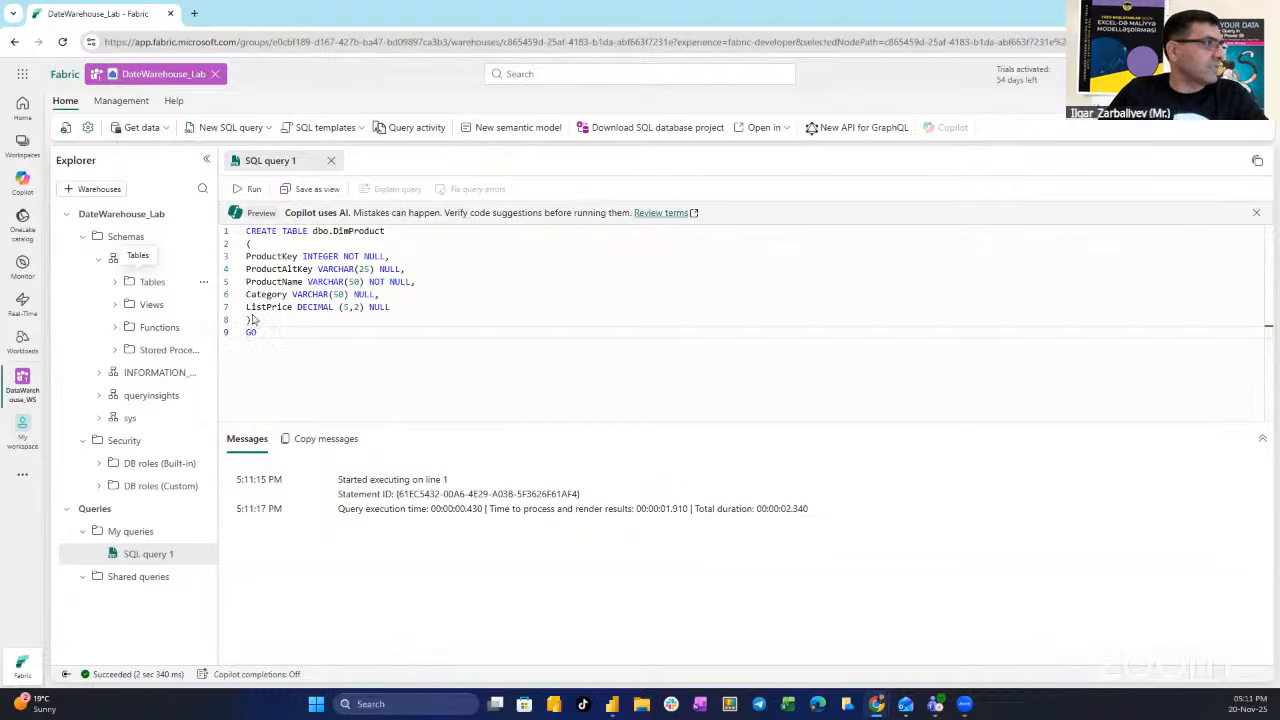
click(111, 283)
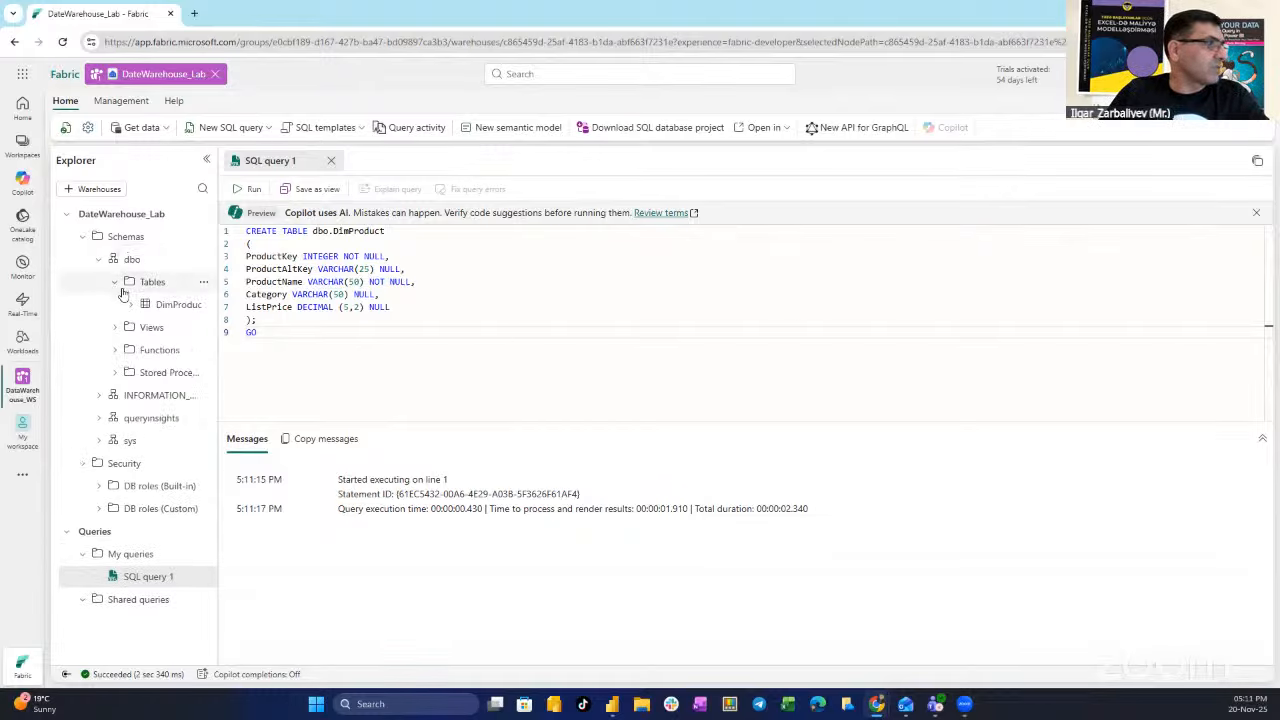
click(174, 306)
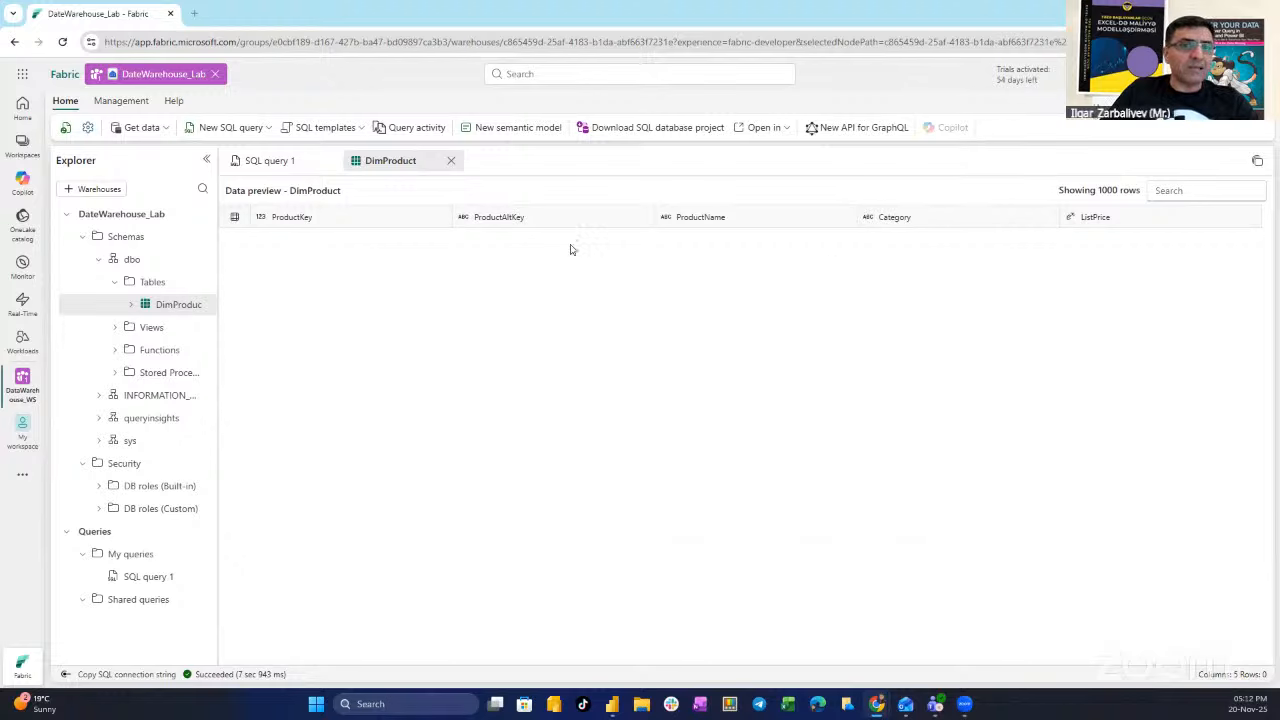
- In a new SQL query, run an INSERT adding three Accessories product rows to dbo.DimProduct
click(238, 133)
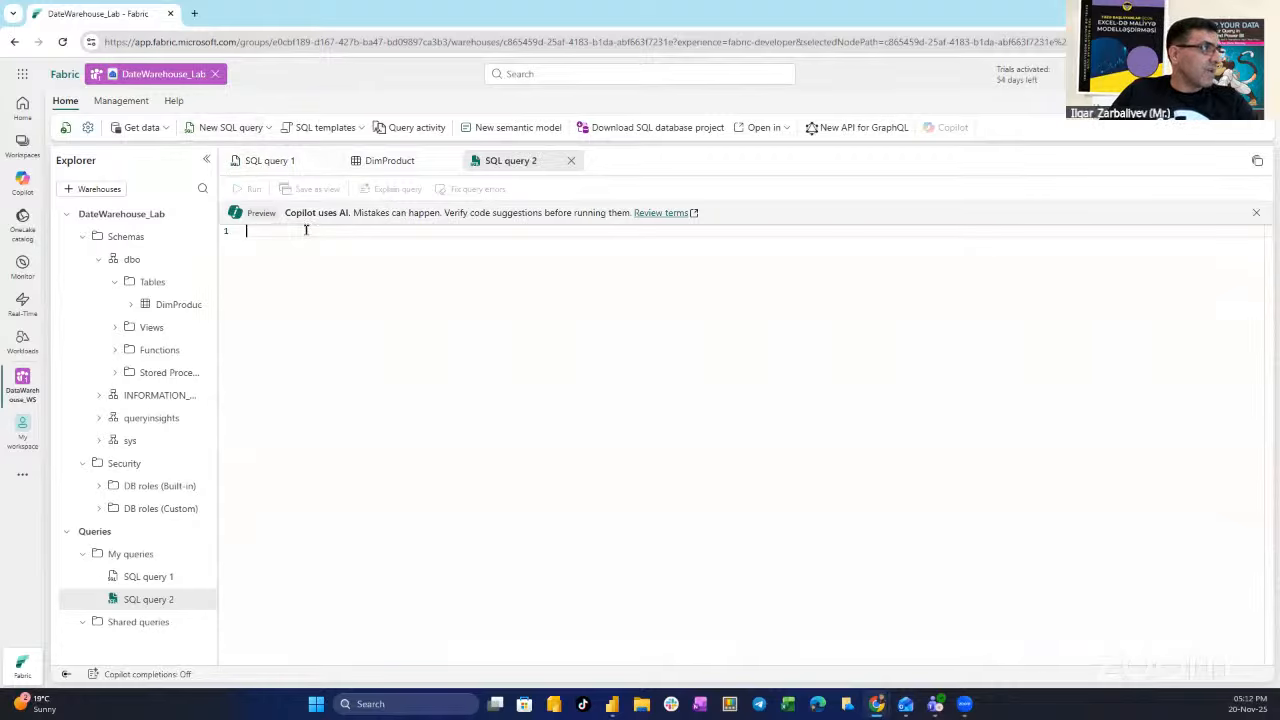
text(INSERT INTO dbo.DimProduct VALUES (1, 'RING1', 'Bicycle bell', 'Accessories', 5.99), (2, 'BRITE1', 'Front light', 'Accessories', 15.49), (3, 'BRITE2', 'Rear light', 'Accessories', 15.49); GO)
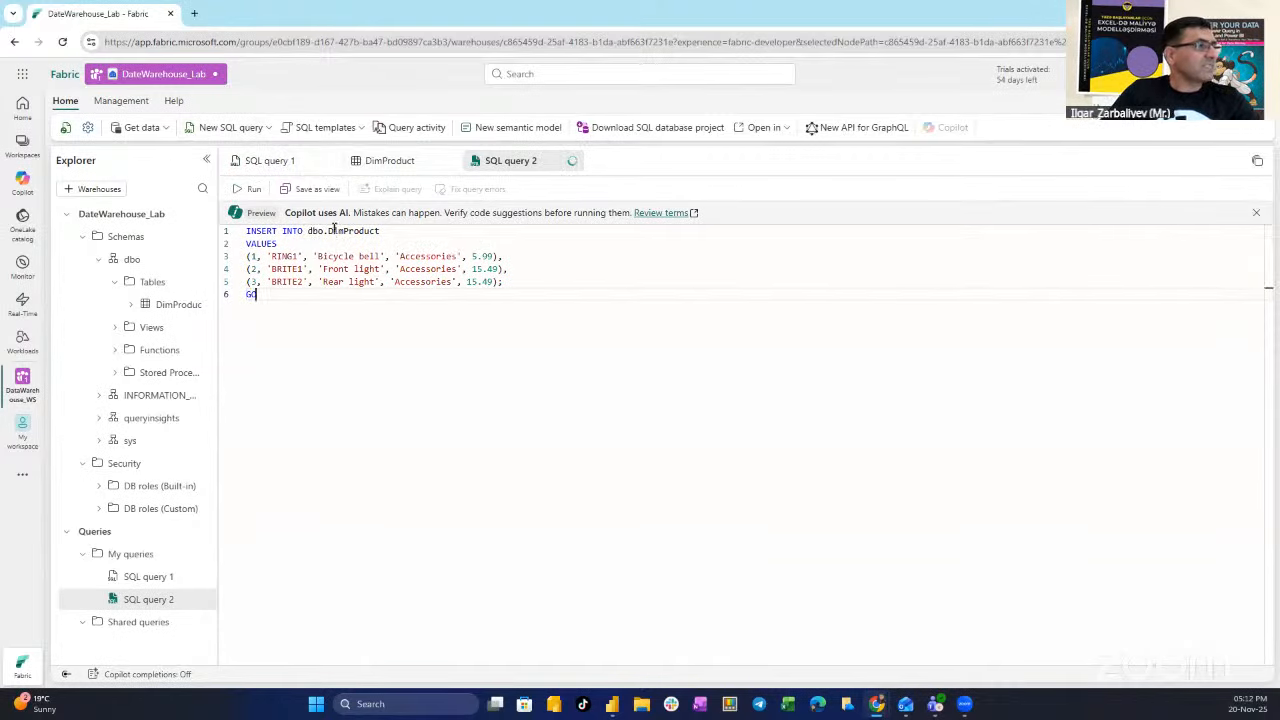
click(250, 189)
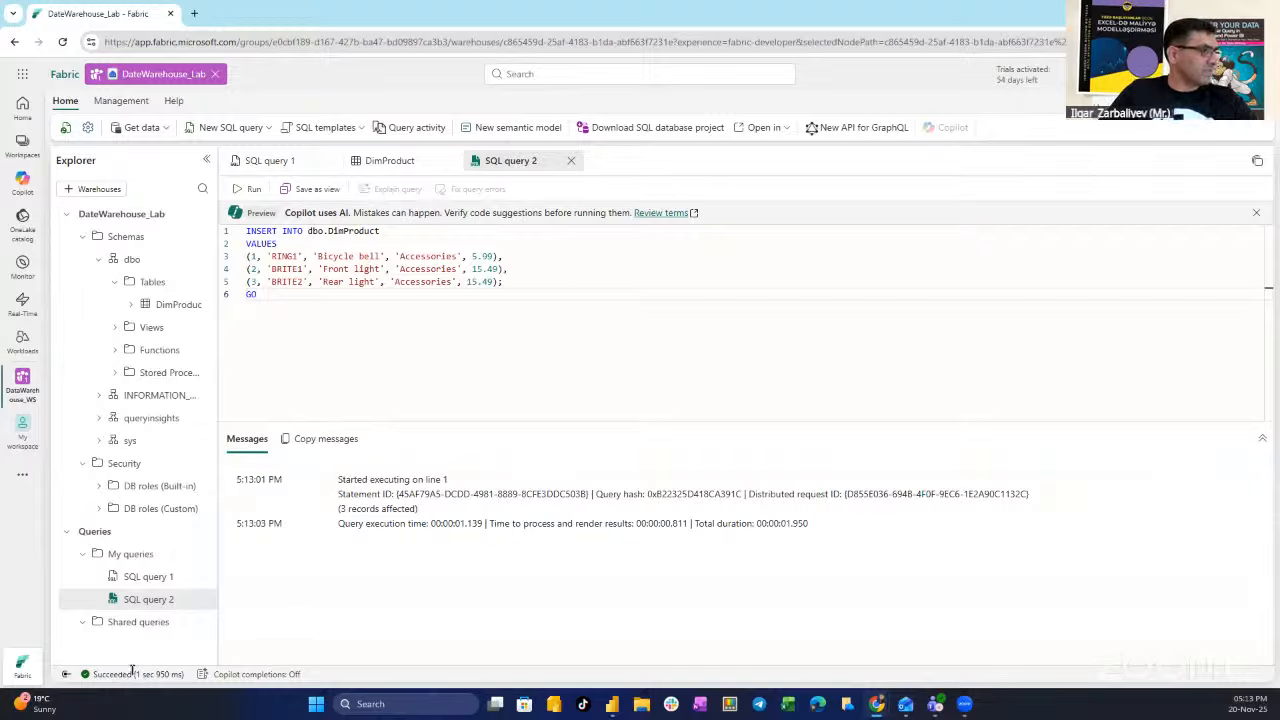
- Refresh the Tables folder, reopen the DimProduct preview, and widen the Explorer tree
click(203, 282)
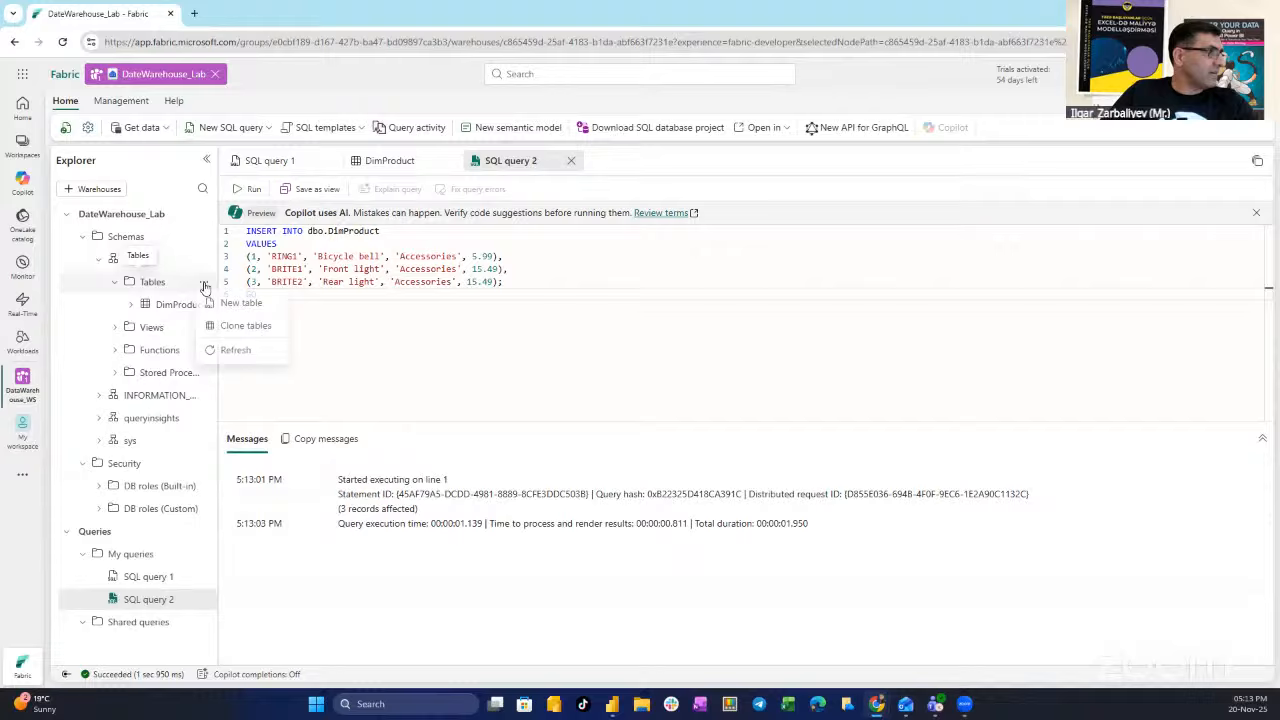
click(238, 352)
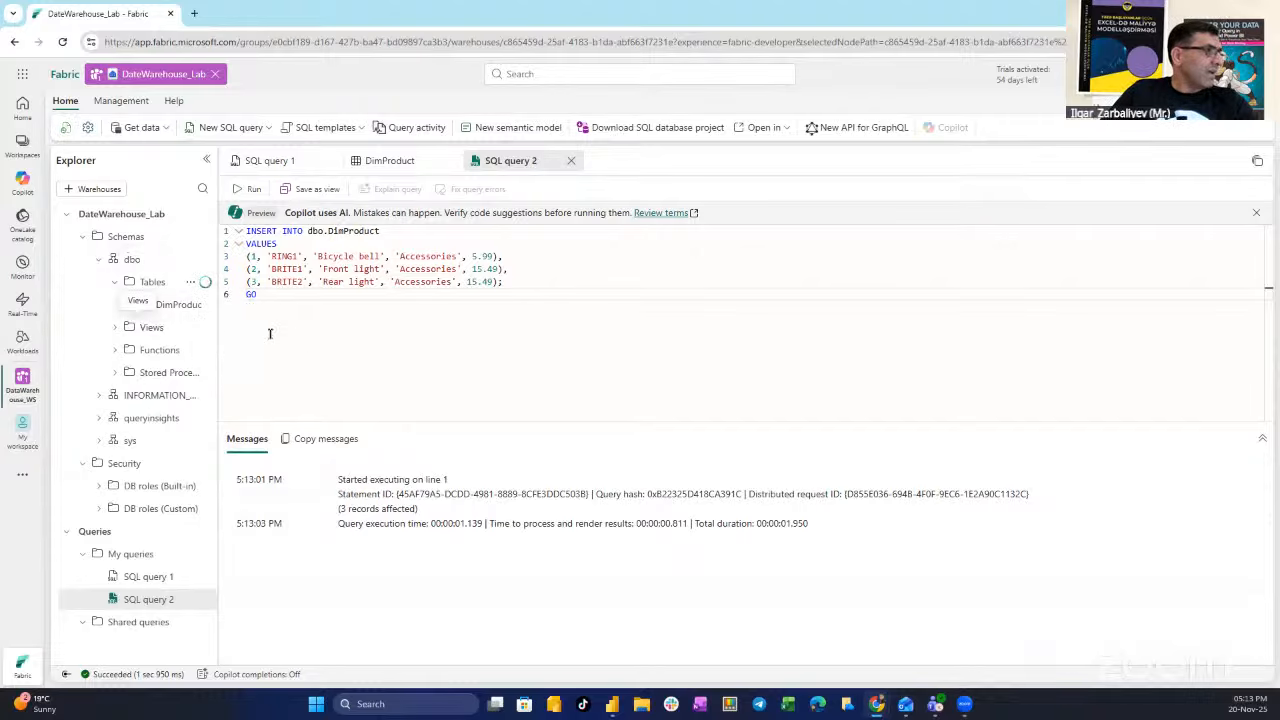
click(170, 306)
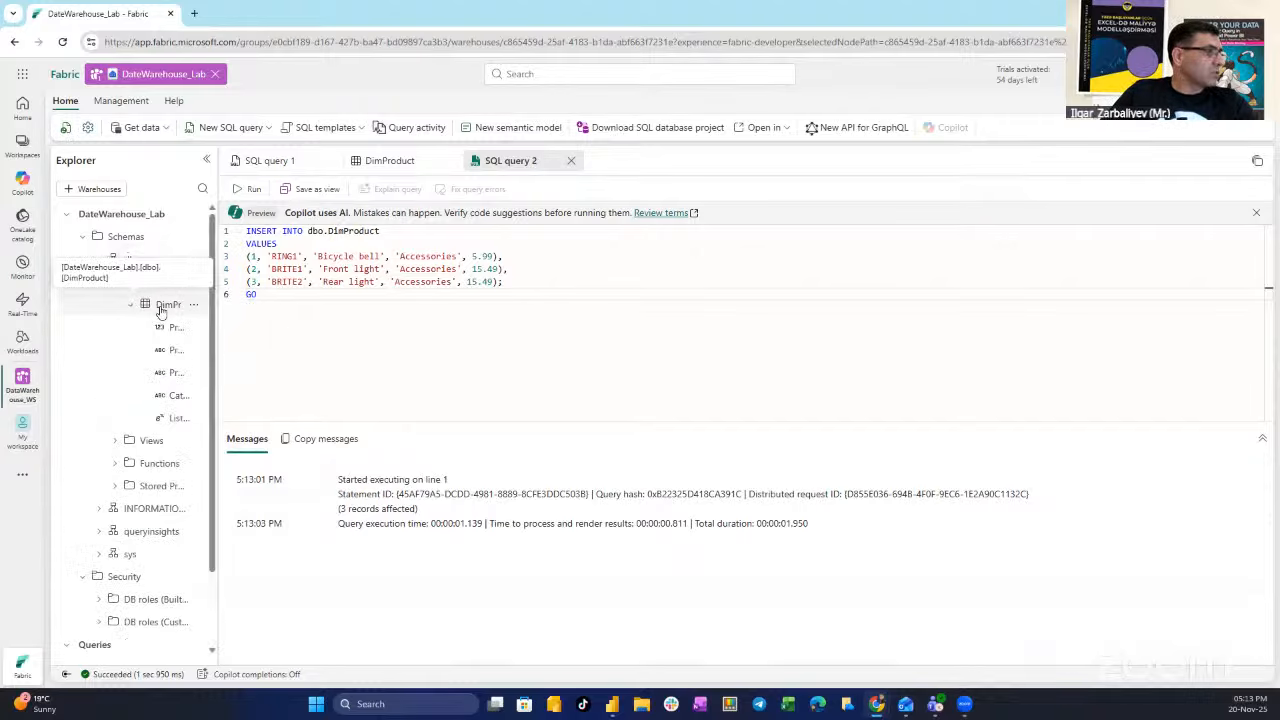
click(171, 305)
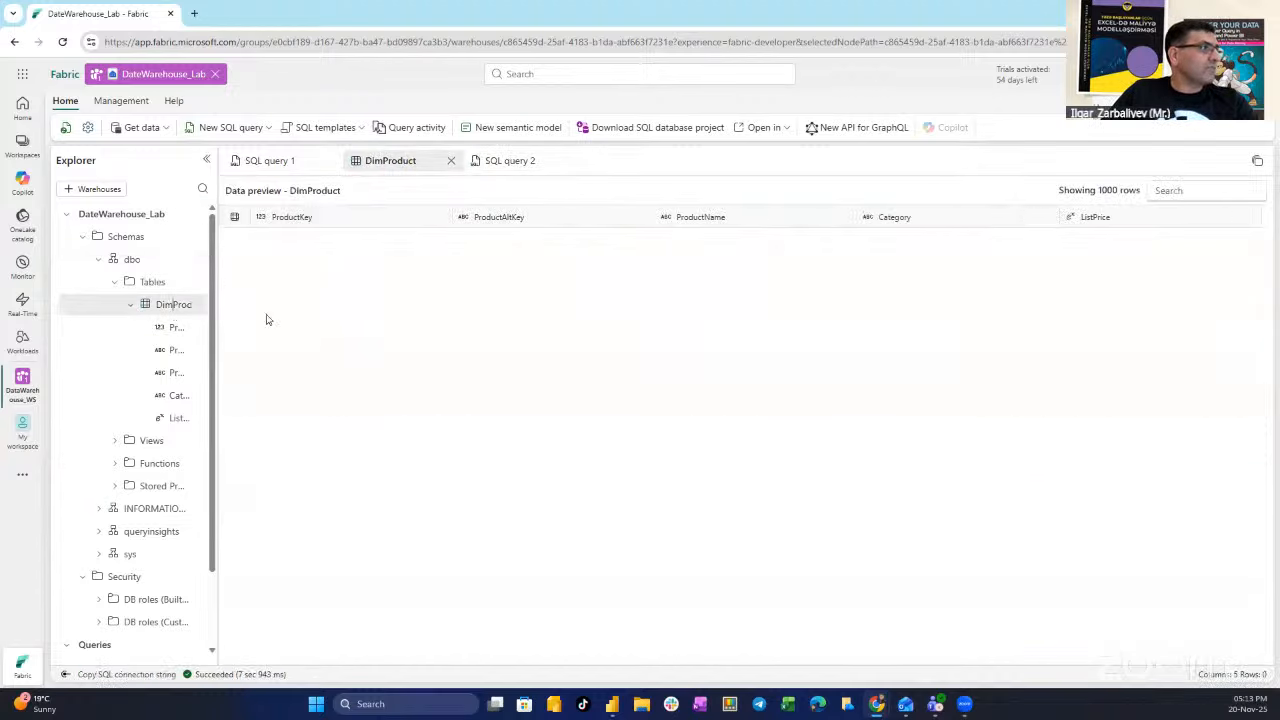
drag(216, 330, 354, 340)
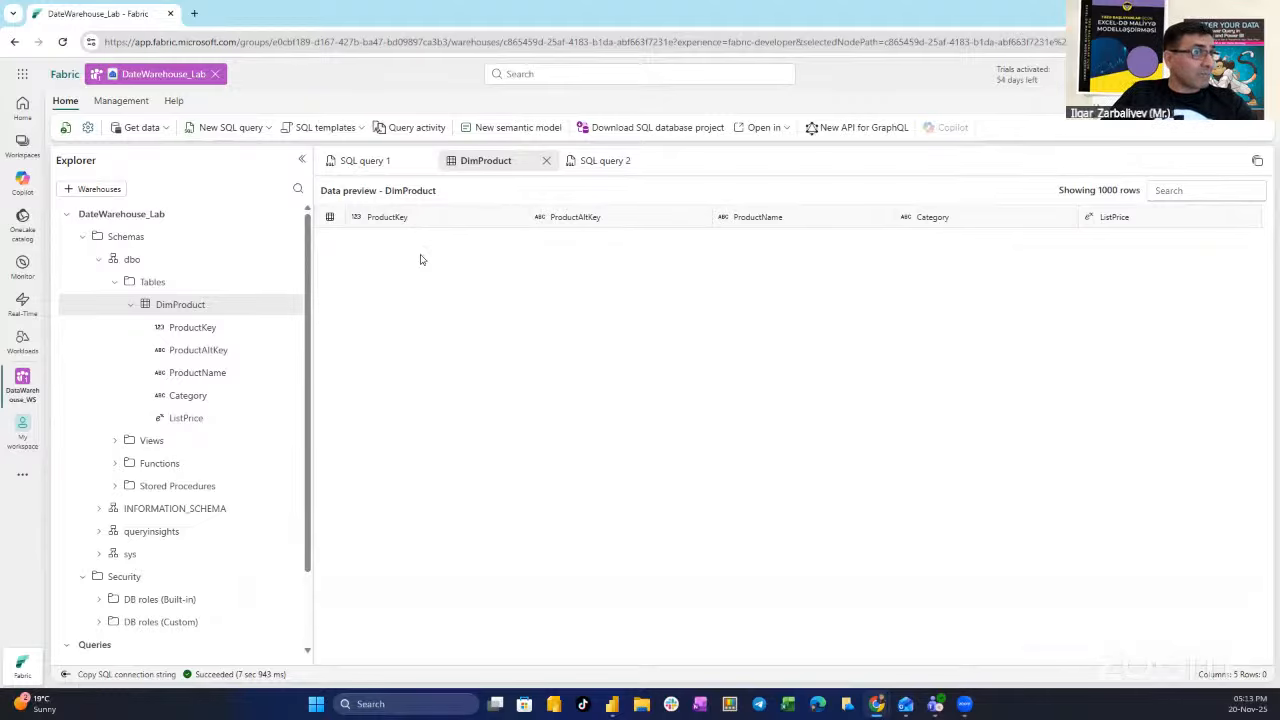
- Compare SQL query 2 results with the DimProduct preview, then reload the page to refresh it
click(605, 164)
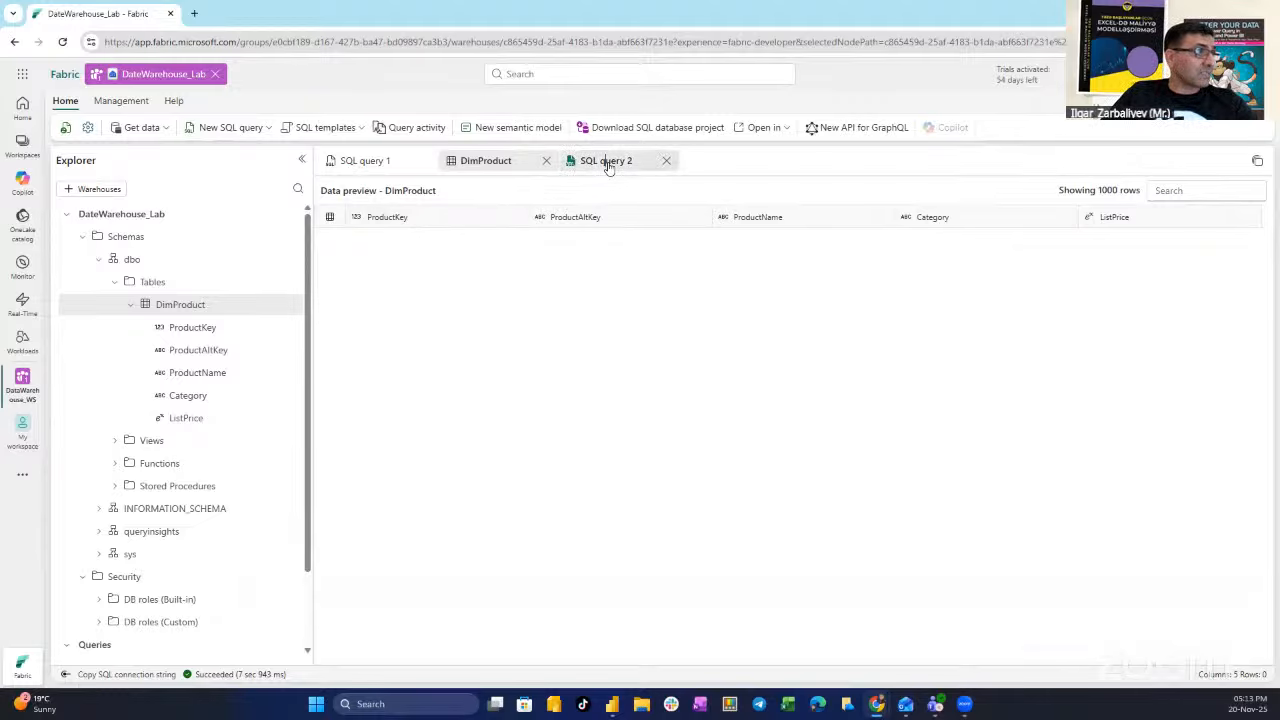
click(491, 163)
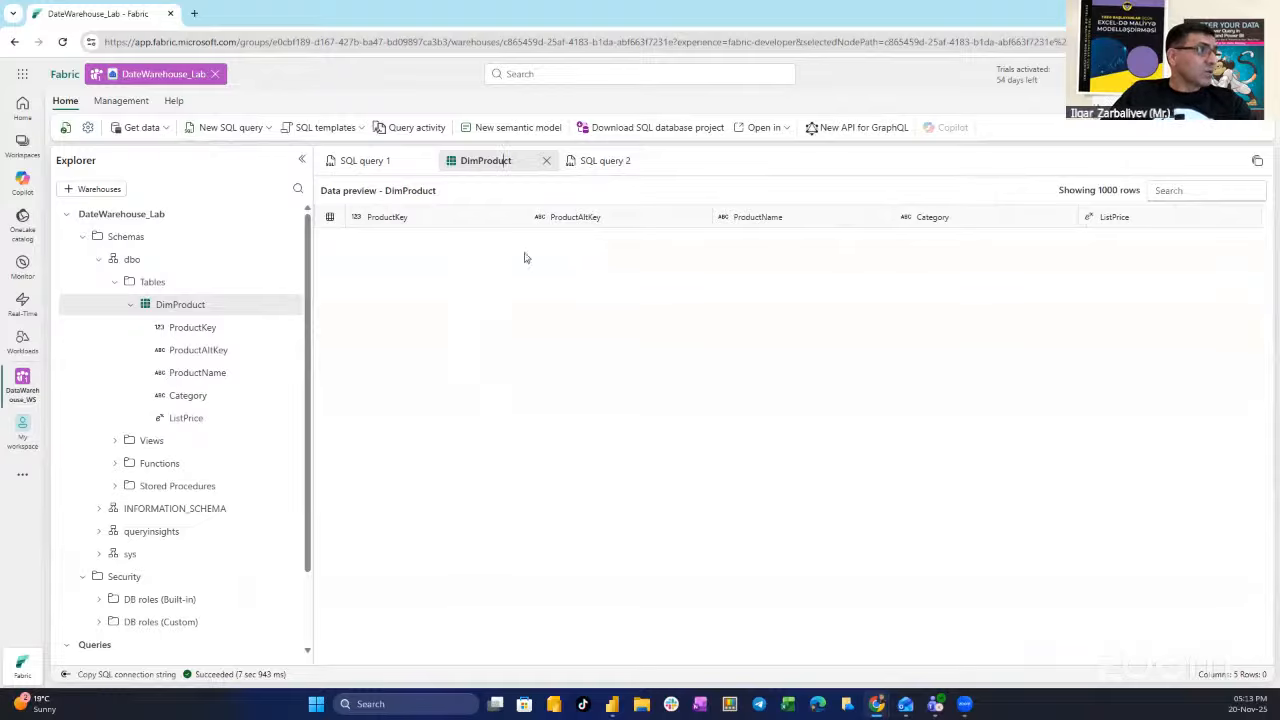
click(606, 161)
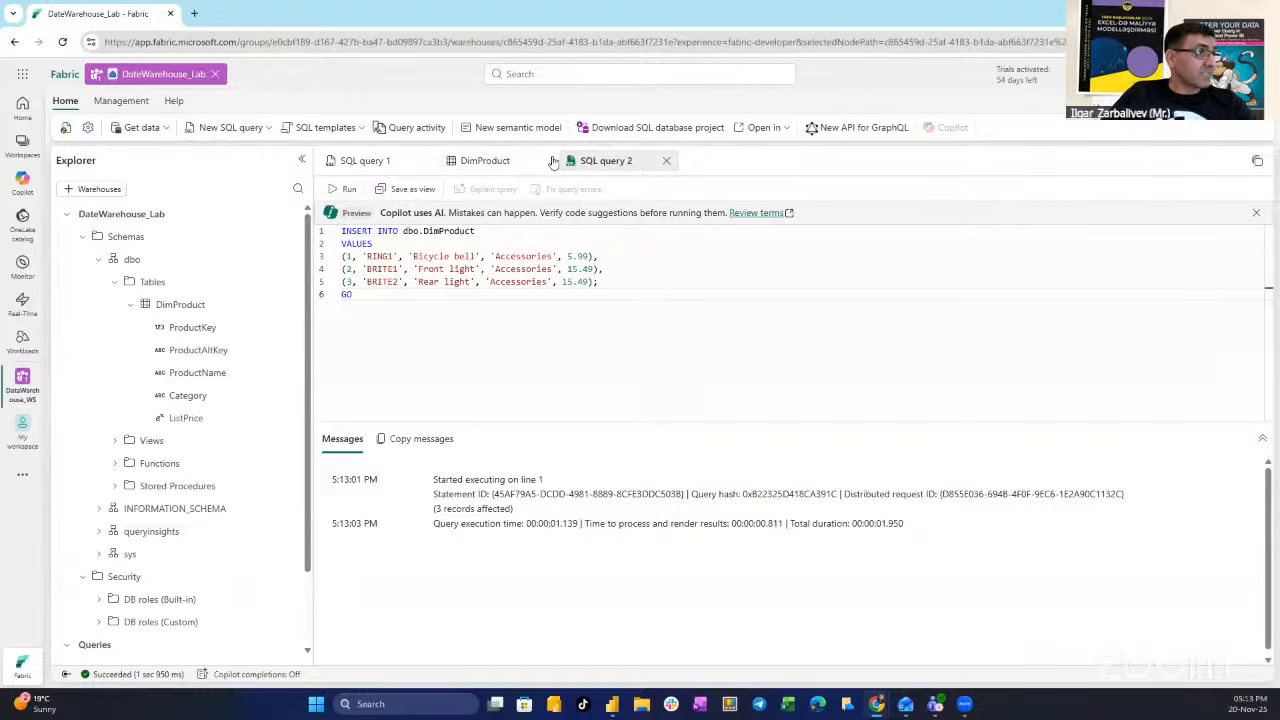
click(492, 161)
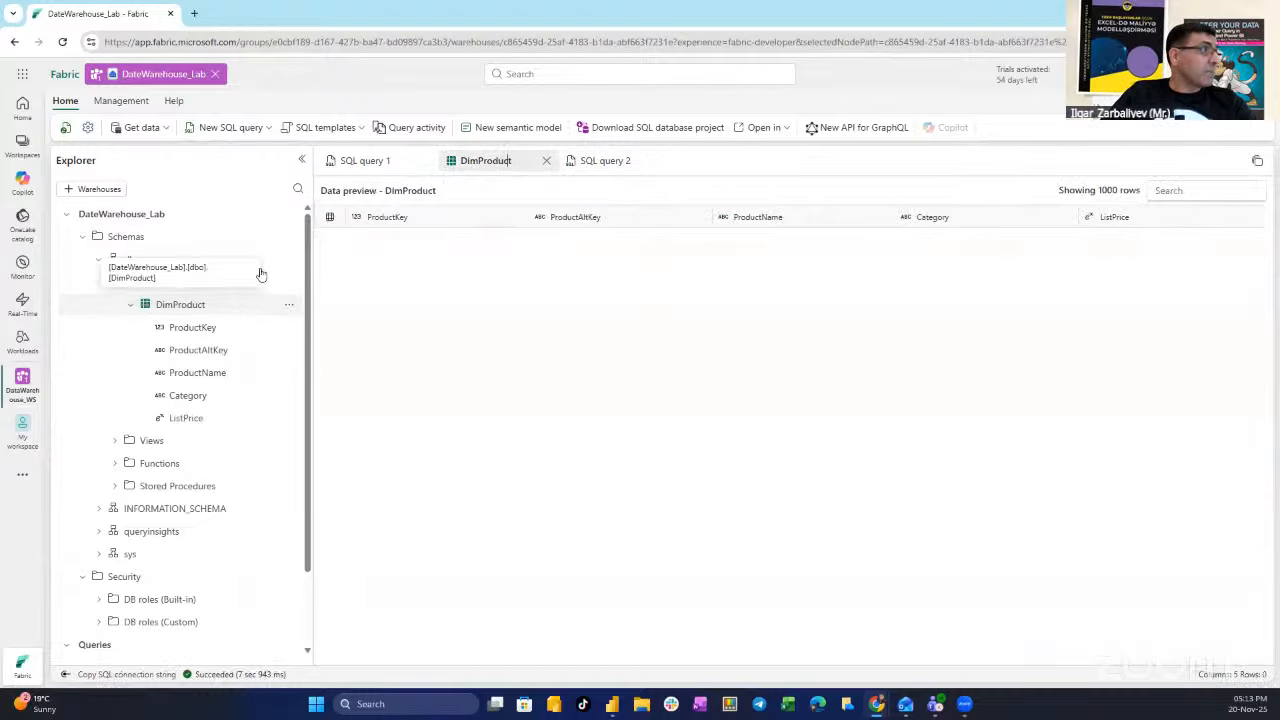
click(62, 42)
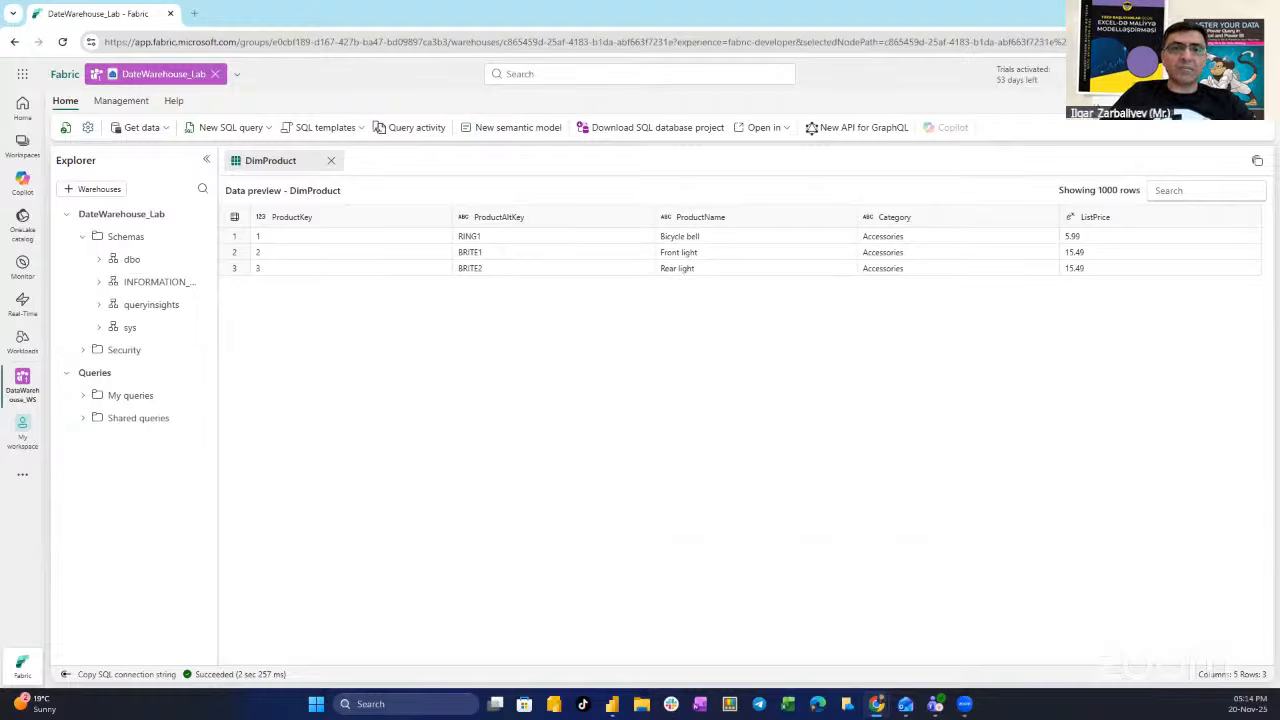
- Load the raw GitHub create-dw.txt script in a new Chrome tab and scroll through it
click(194, 13)
click(234, 36)
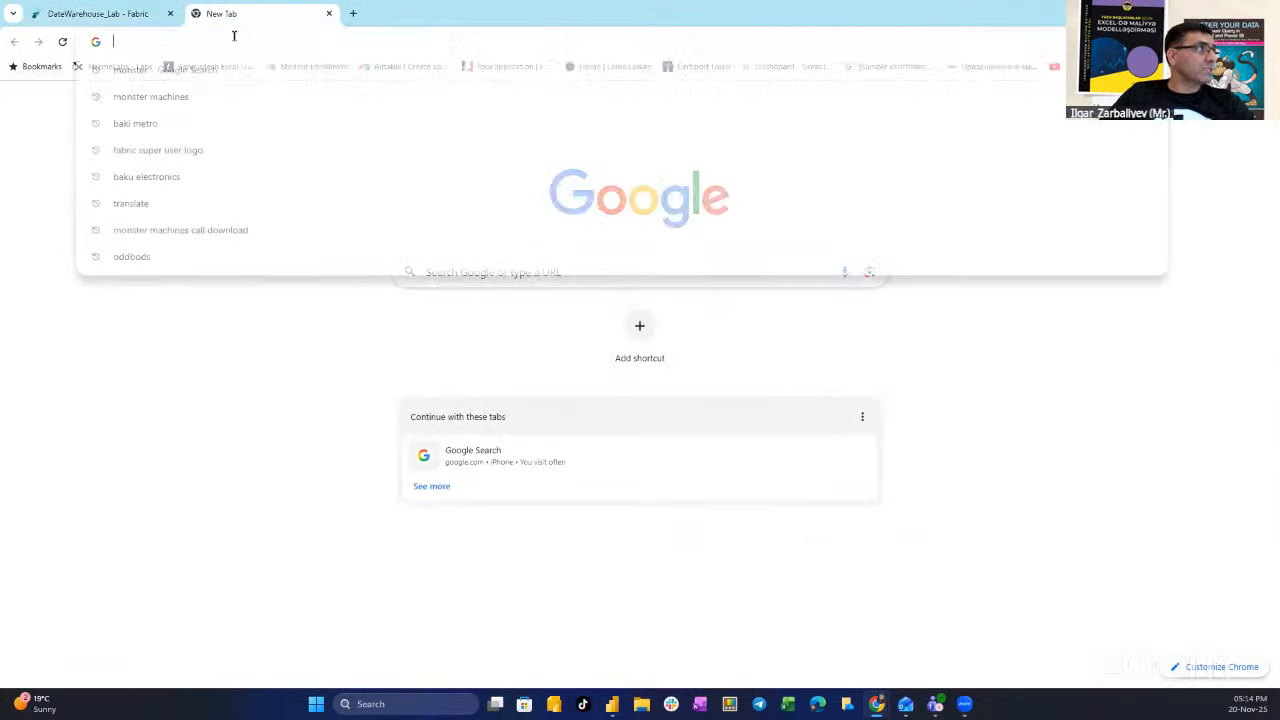
text(https://raw.githubusercontent.com/MicrosoftLearning/dp-data/main/create-dw.txt)
key(Return)
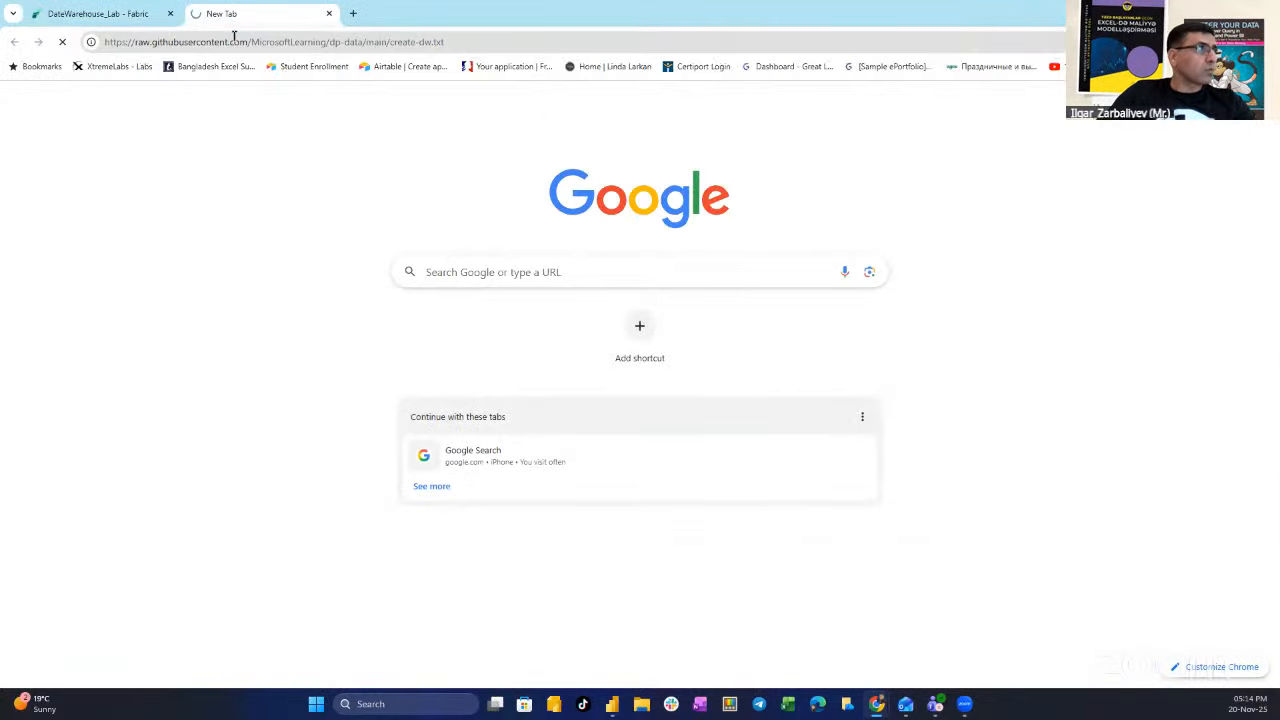
scroll(278, 366, down, 20)
scroll(280, 364, down, 12)
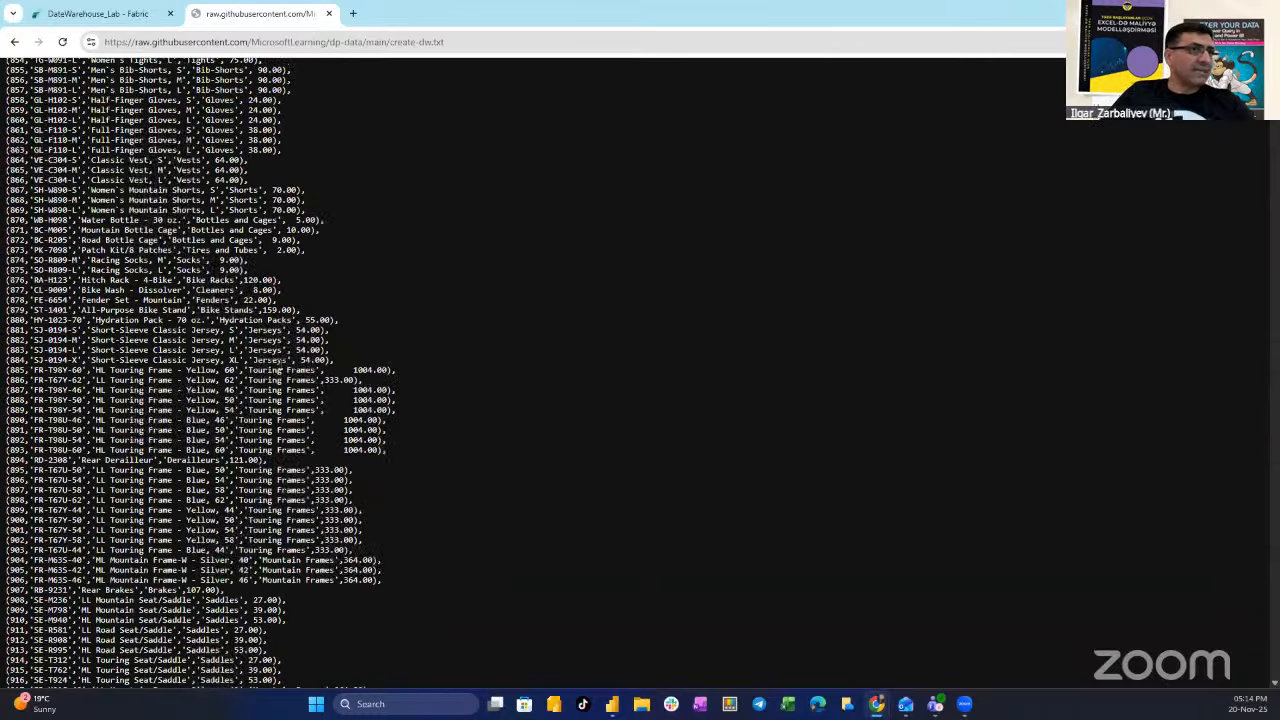
scroll(280, 364, down, 20)
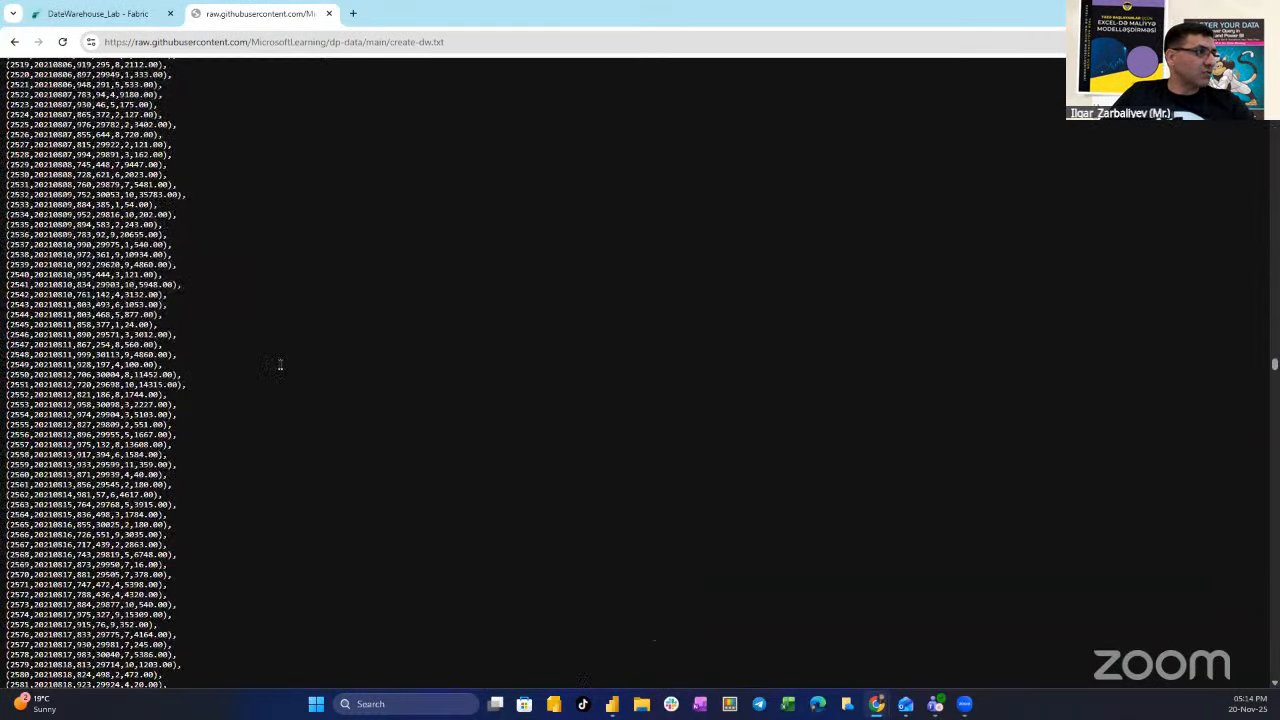
scroll(280, 364, down, 20)
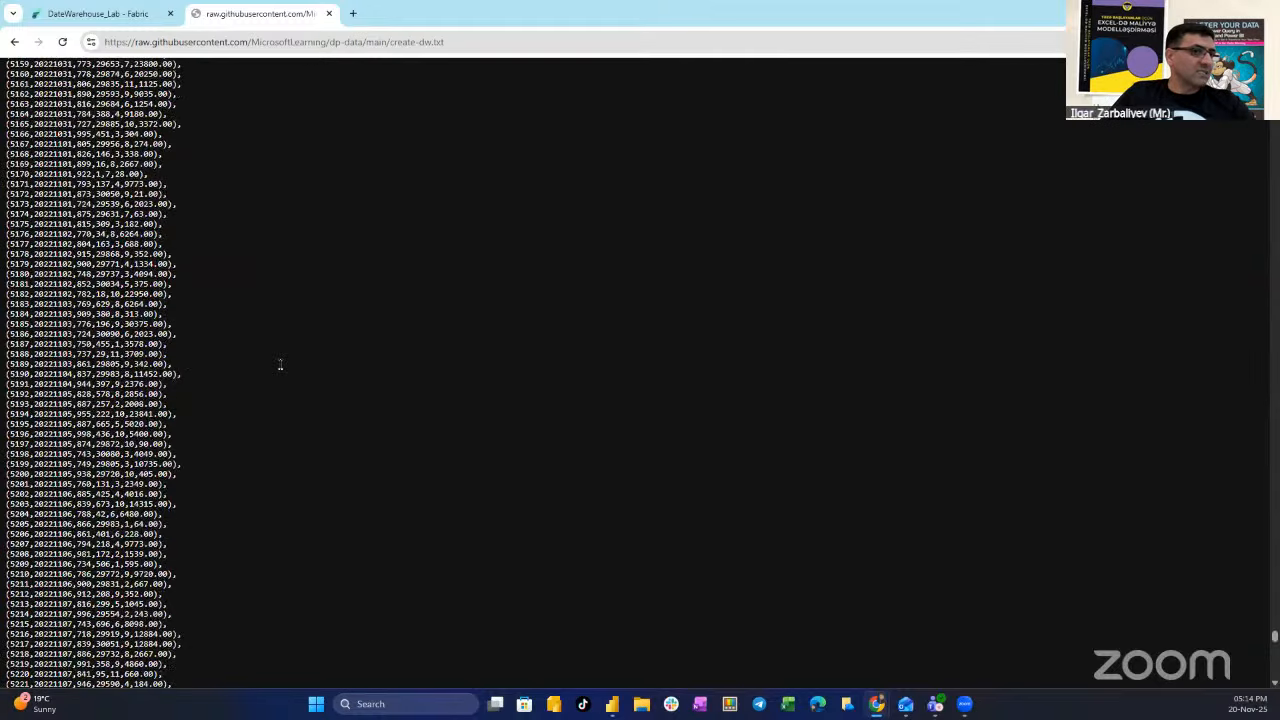
scroll(280, 364, up, 20)
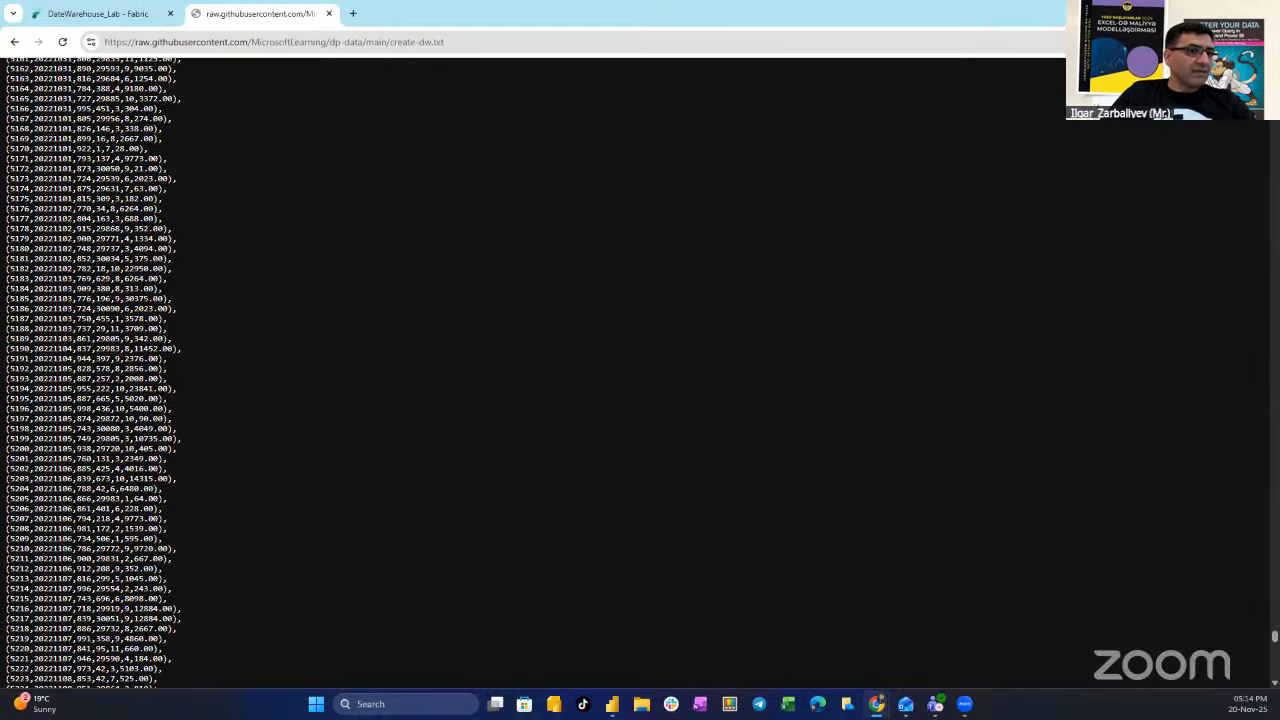
drag(1274, 635, 1274, 72)
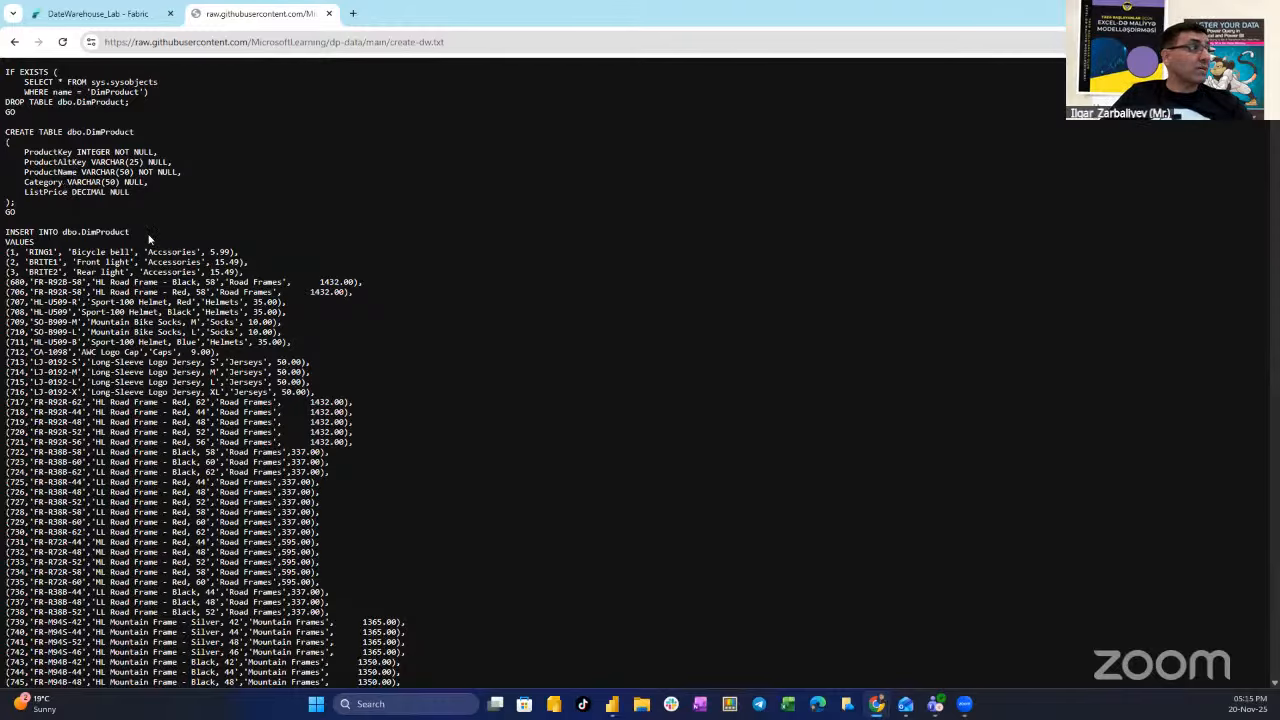
- Select all of the create-dw.txt script text and return to the Fabric tab
click(57, 14)
click(277, 14)
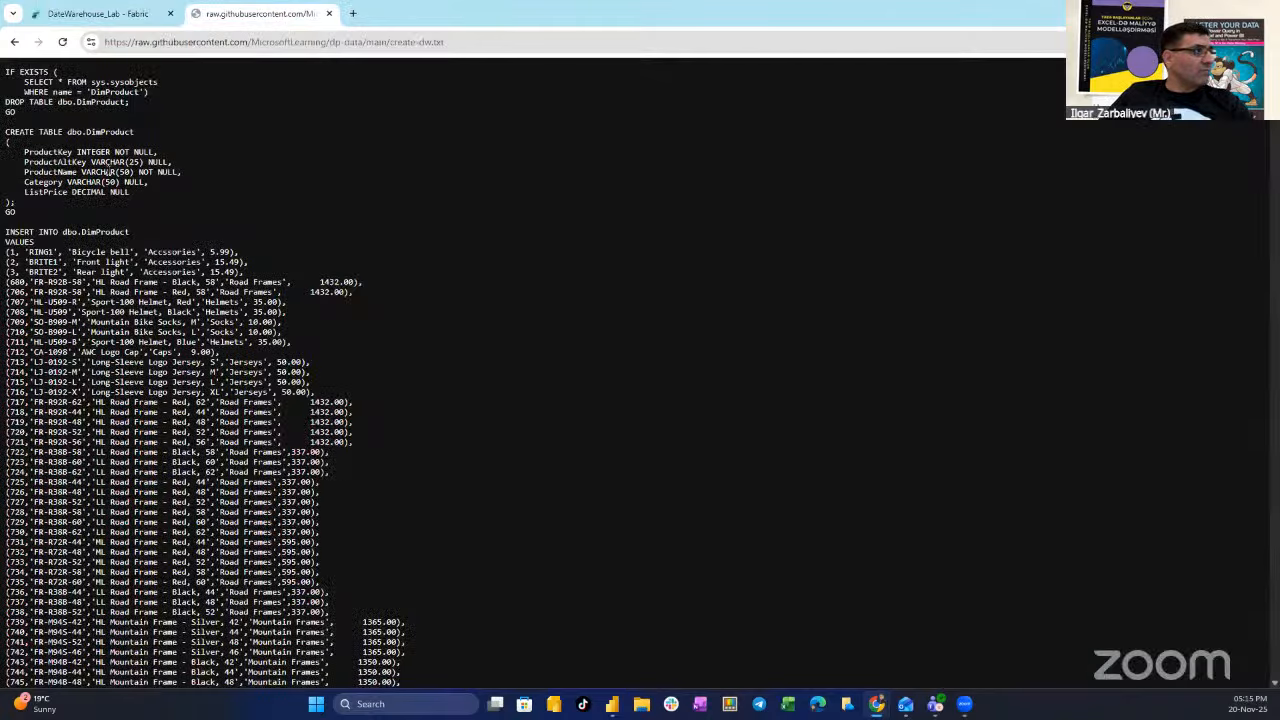
key(ctrl+a)
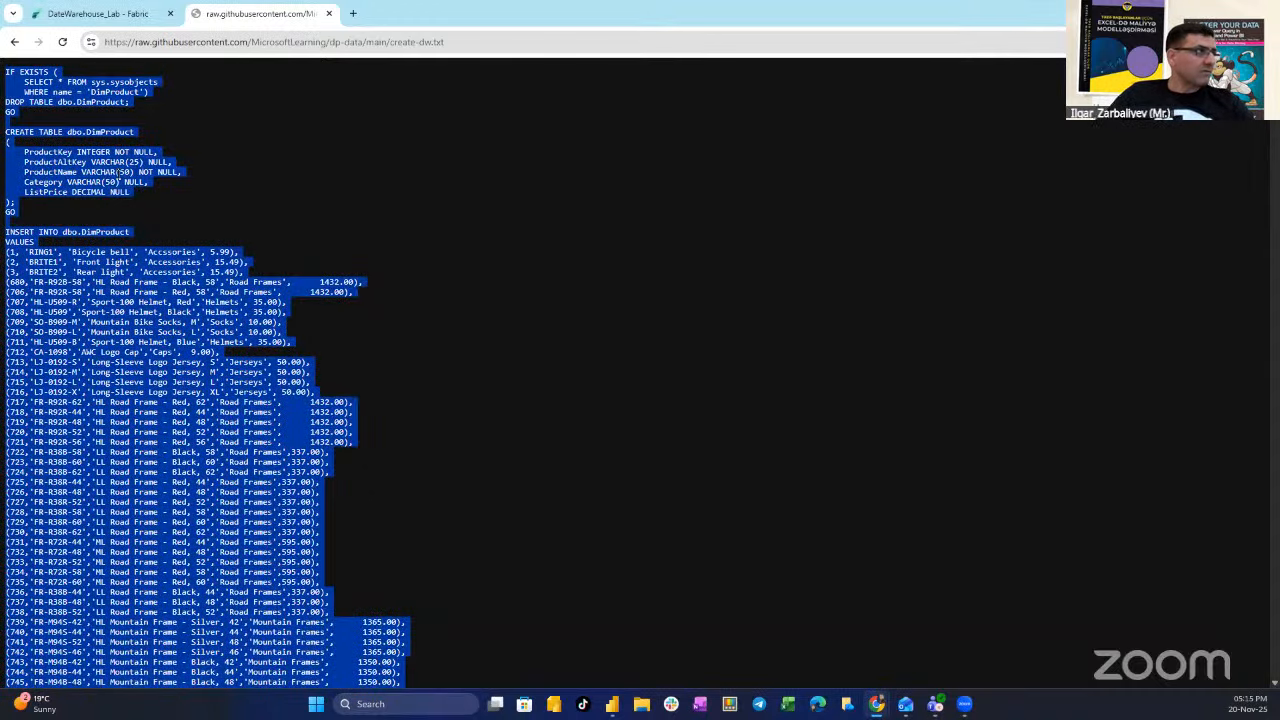
click(84, 14)
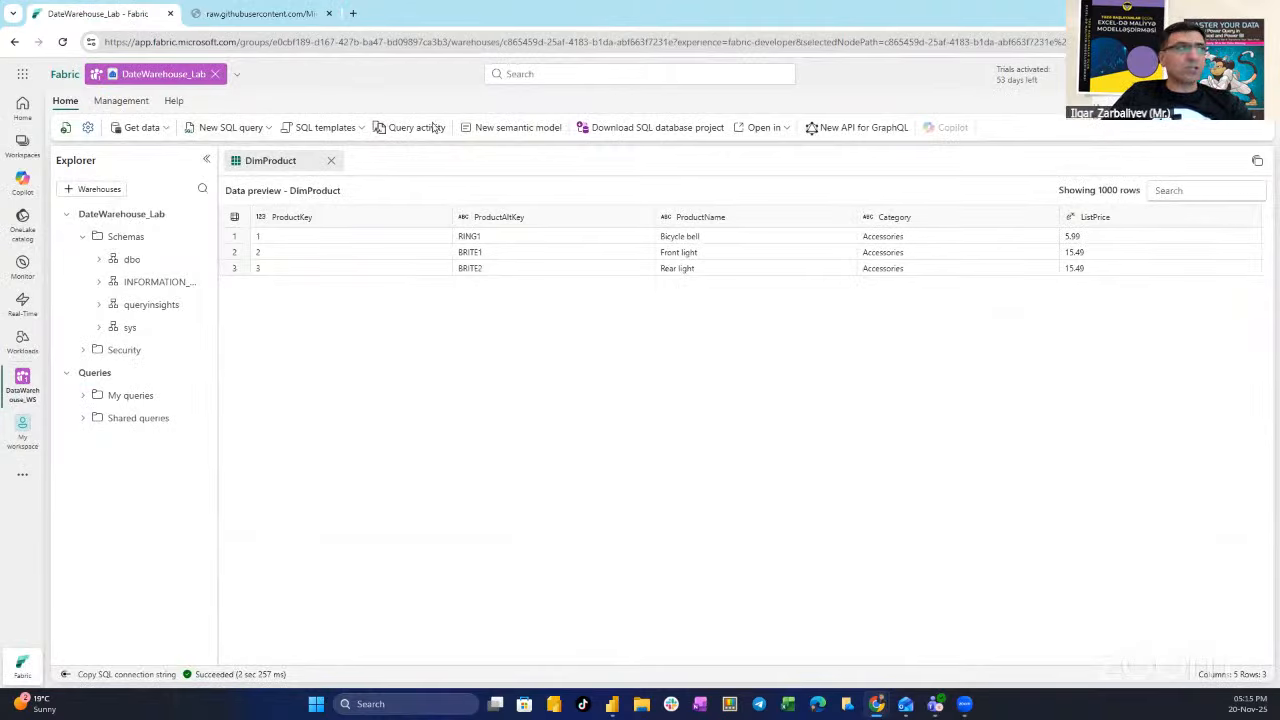
- Paste the create-dw script into new SQL query 3, append GO, and run it (298, 407, 730 records)
click(230, 128)
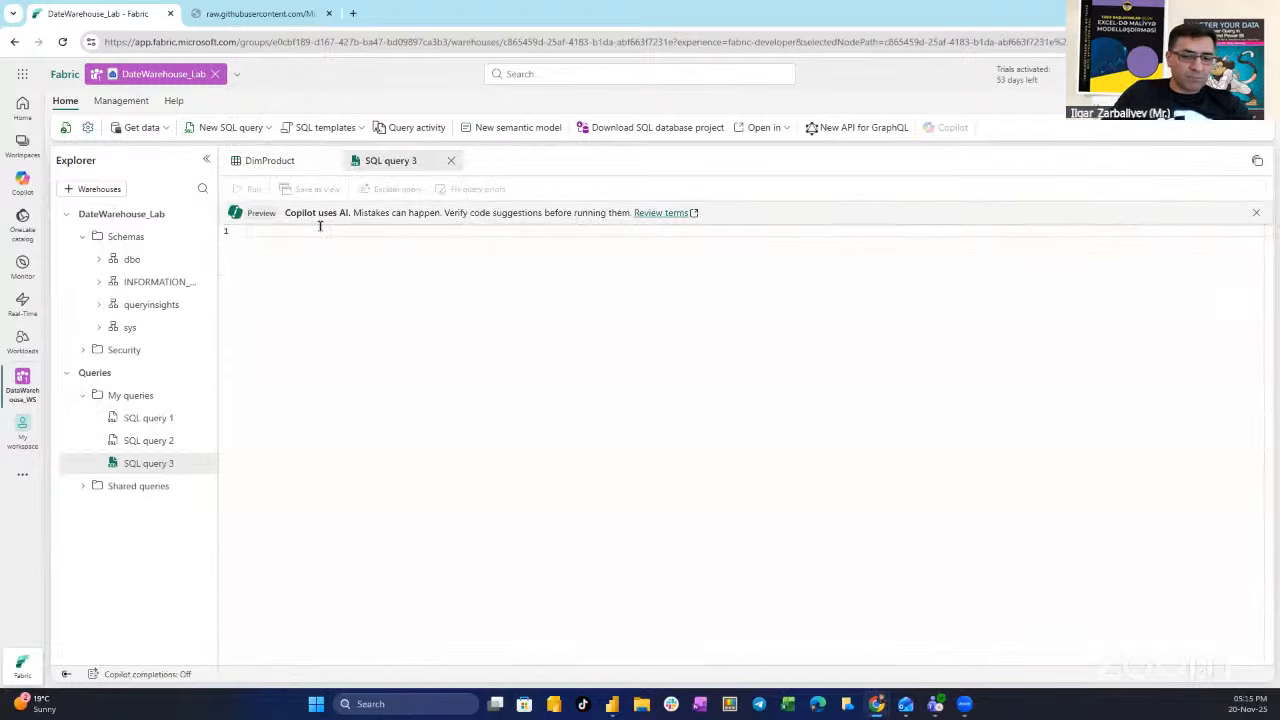
key(ctrl+v)
text(GO)
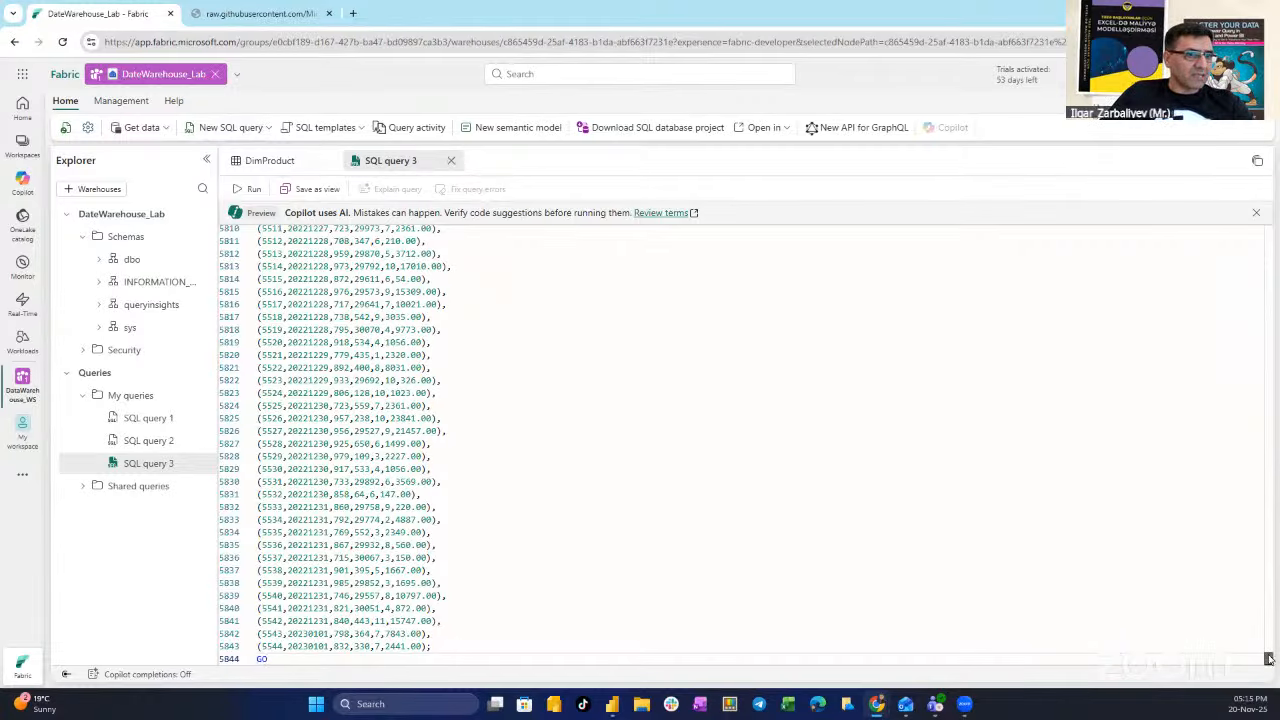
drag(1269, 658, 1268, 231)
click(250, 189)
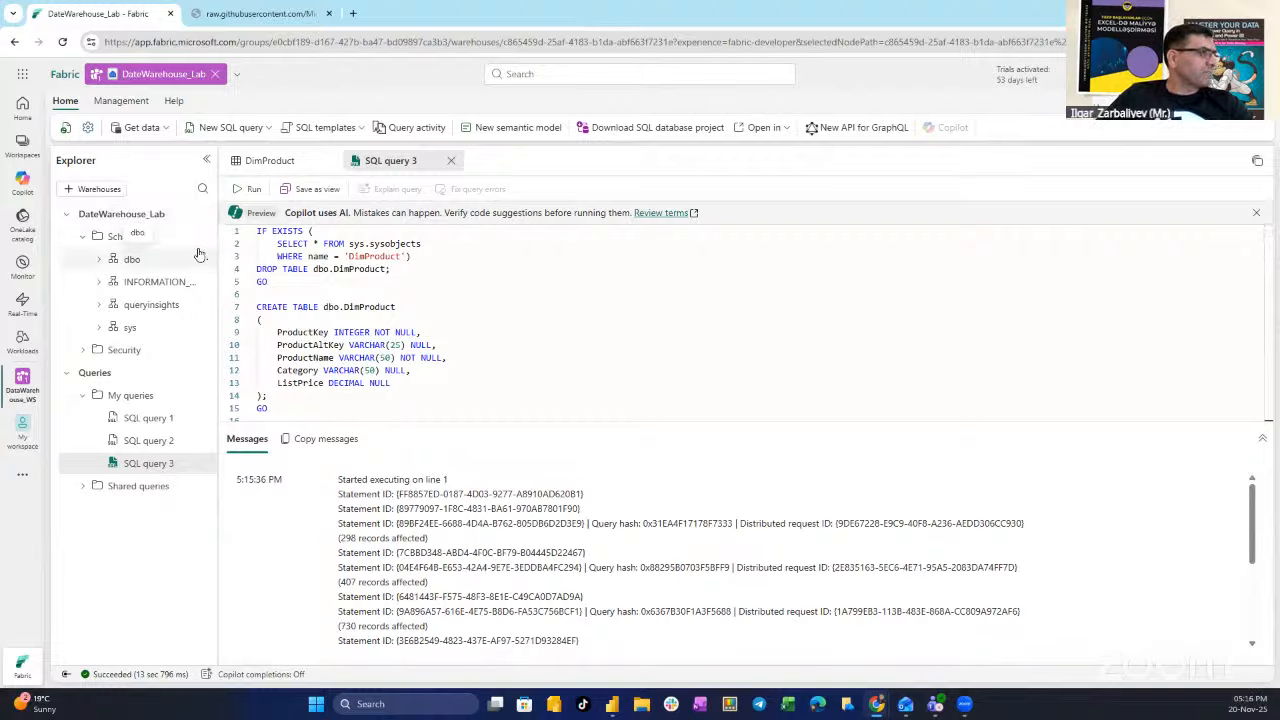
- Refresh dbo Tables to show DimCustomer, DimDate, DimProduct and FactSalesOrder, widening the Explorer
click(100, 259)
click(203, 259)
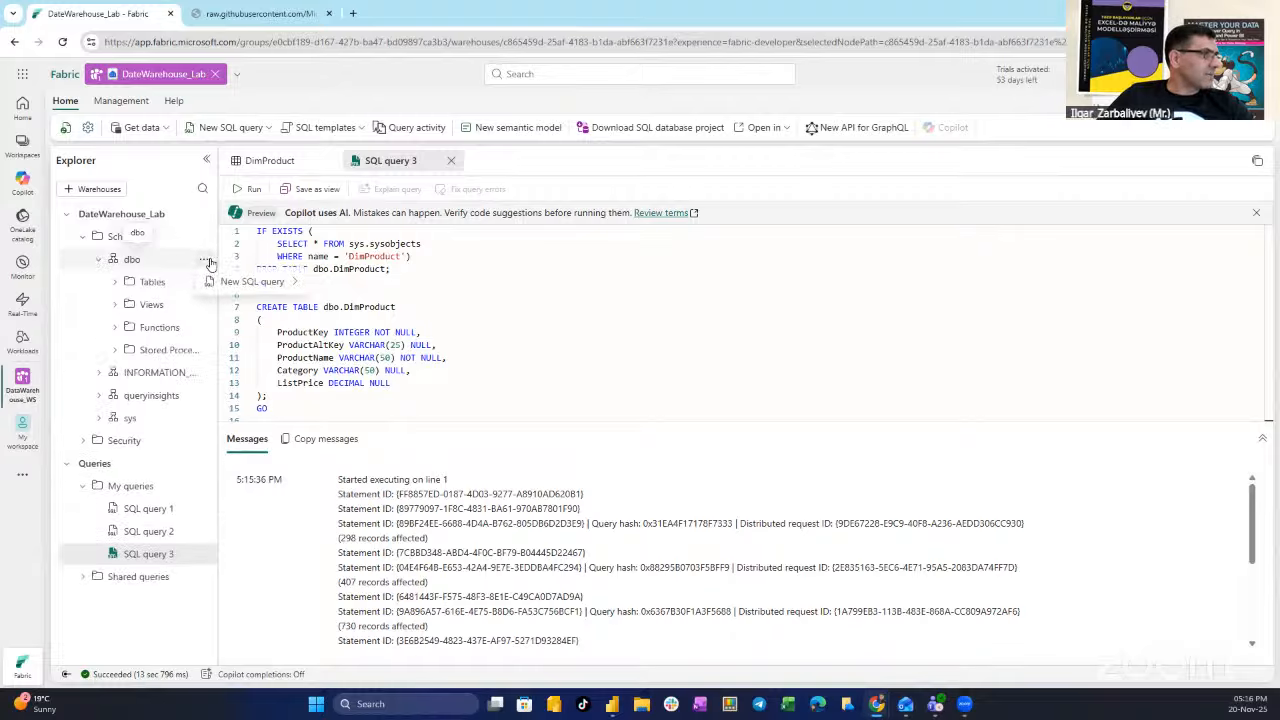
click(203, 260)
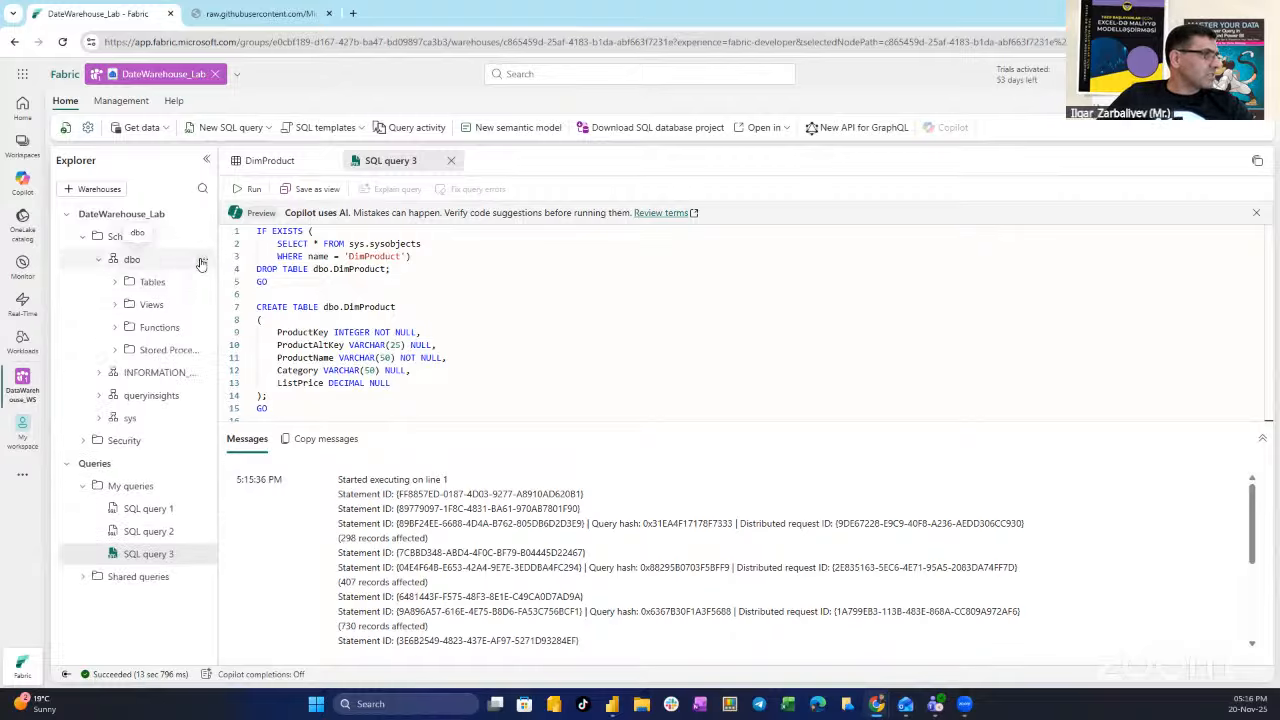
click(203, 282)
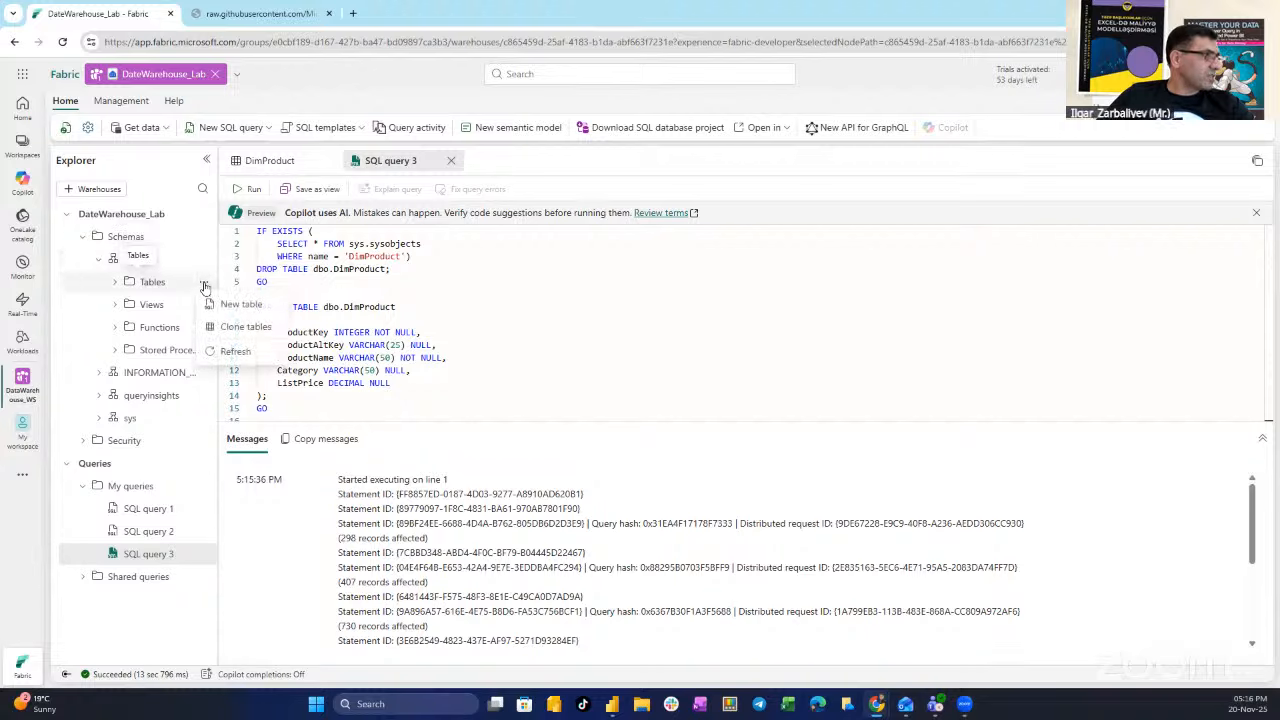
click(236, 352)
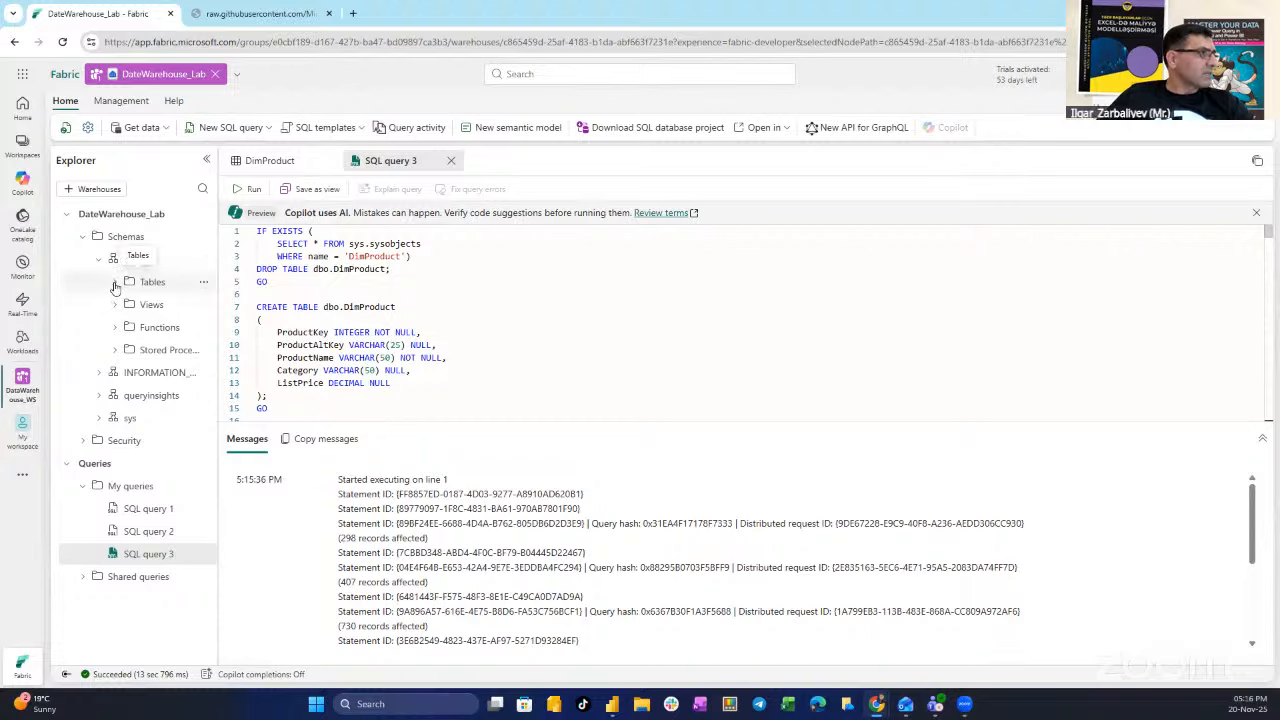
click(115, 284)
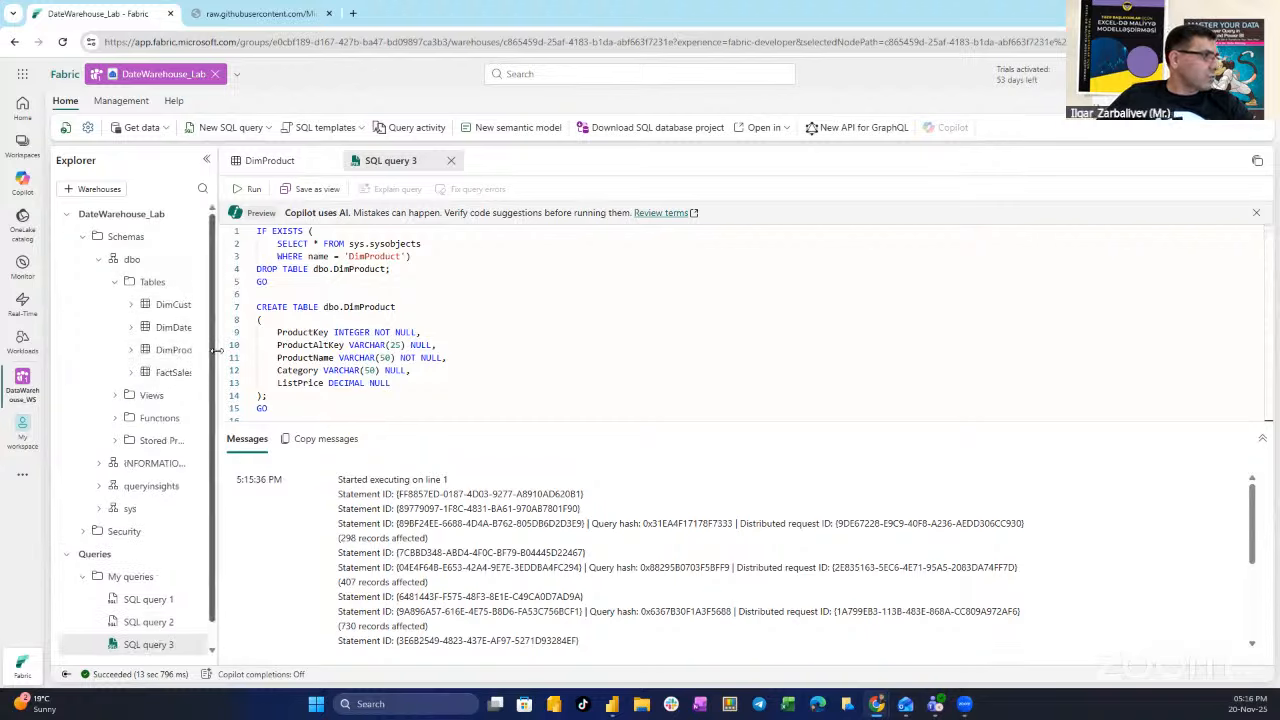
drag(214, 350, 253, 350)
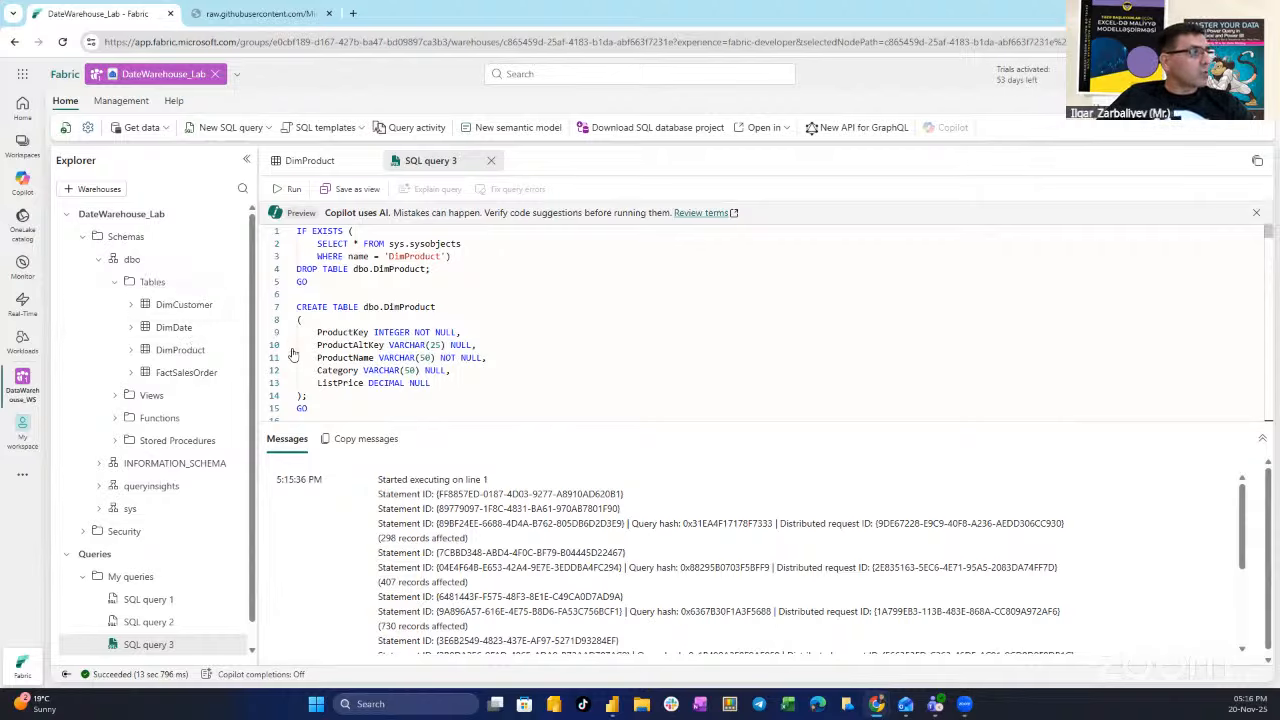
- Open data previews for DimCustomer, DimDate and FactSalesOrder (1000 rows with Quantity and SalesTotal)
click(183, 306)
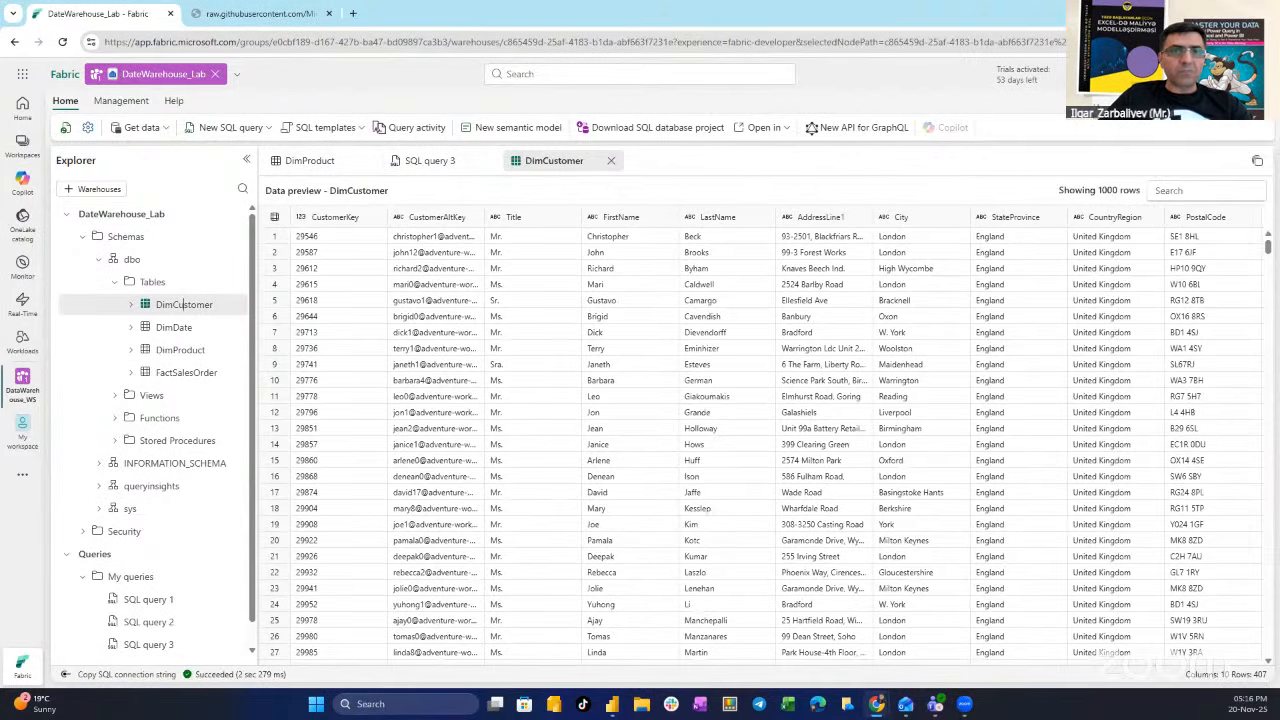
click(170, 328)
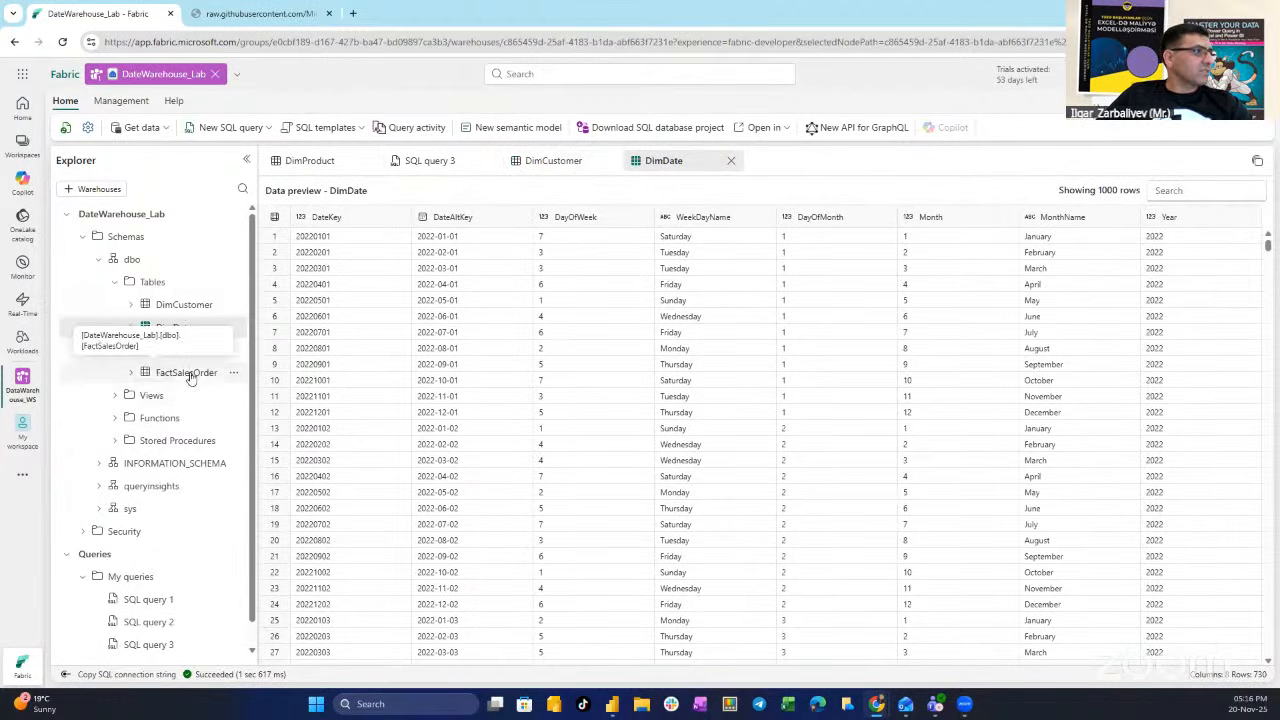
click(188, 373)
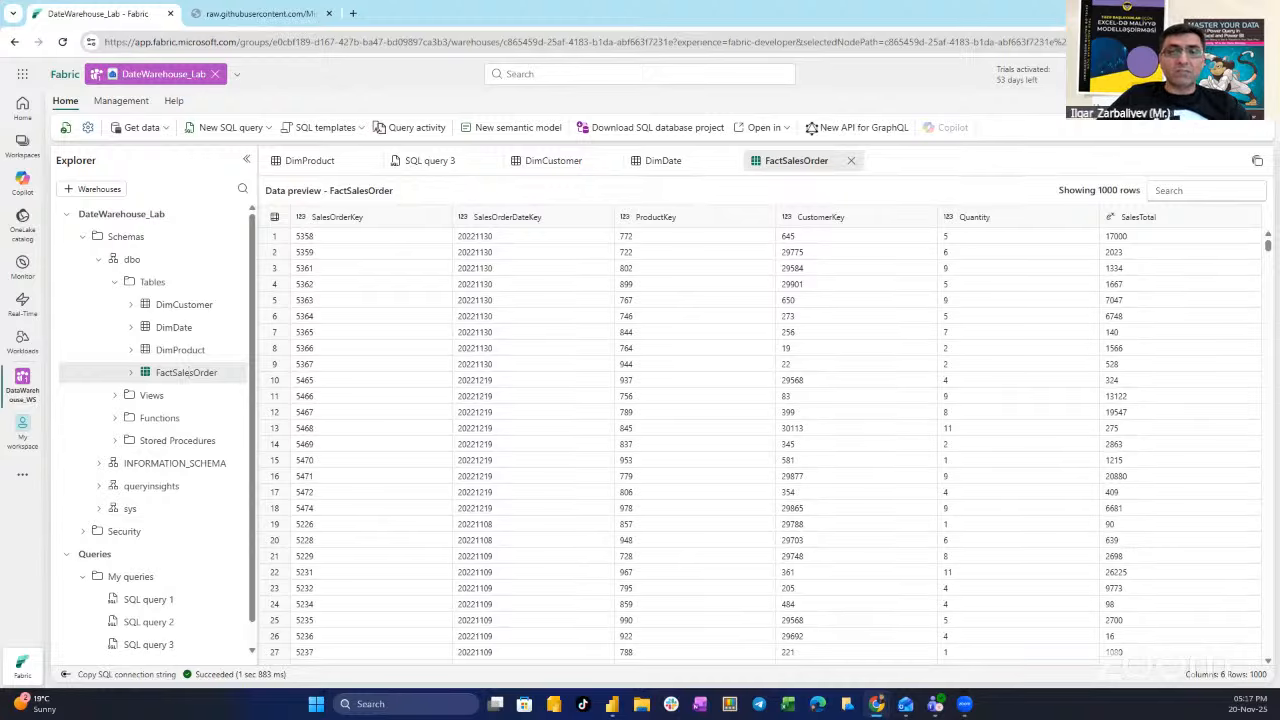
- In new SQL query 4, run the FactSalesOrder–DimDate join summing SalesRevenue by year and month
click(228, 130)
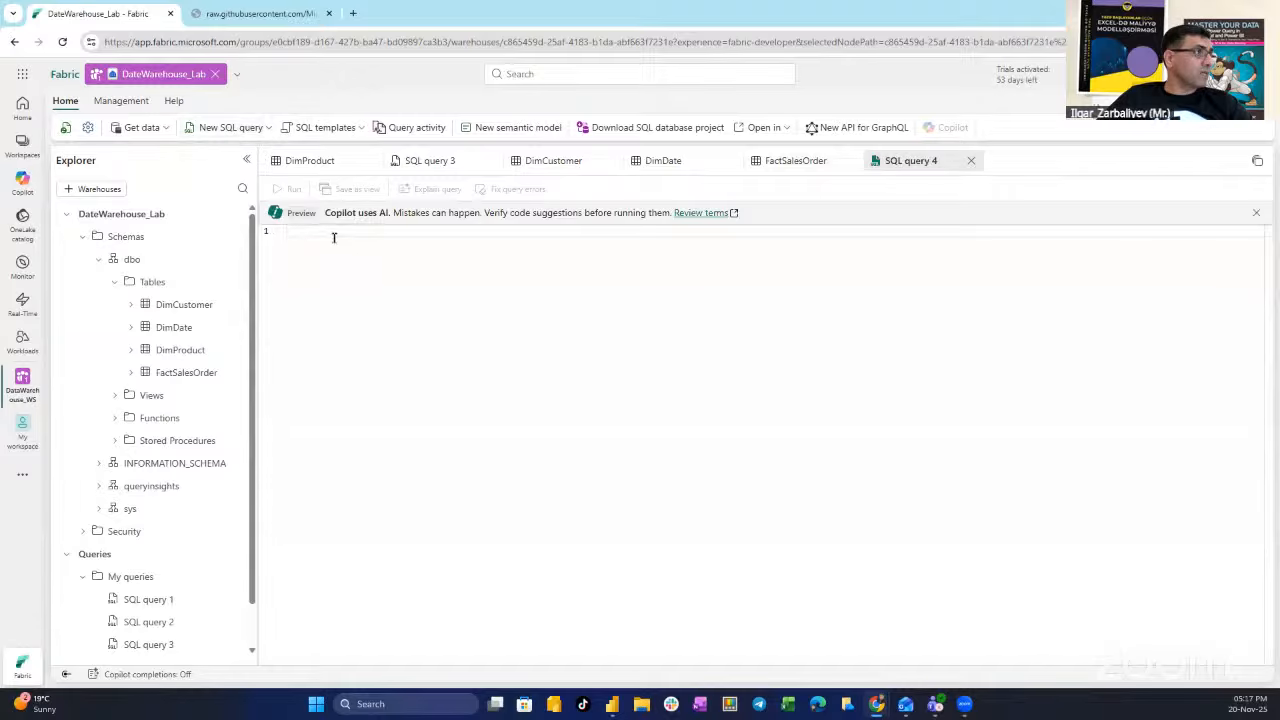
text(SELECT d.[Year] AS CalendarYear,         d.[Month] AS MonthOfYear,         d.MonthName AS MonthName,        SUM(so.SalesTotal) AS SalesRevenue FROM FactSalesOrder AS so JOIN DimDate AS d ON so.SalesOrderDateKey = d.DateKey GROUP BY d.[Year], d.[Month], d.MonthName ORDER BY CalendarYear, MonthOfYear;)
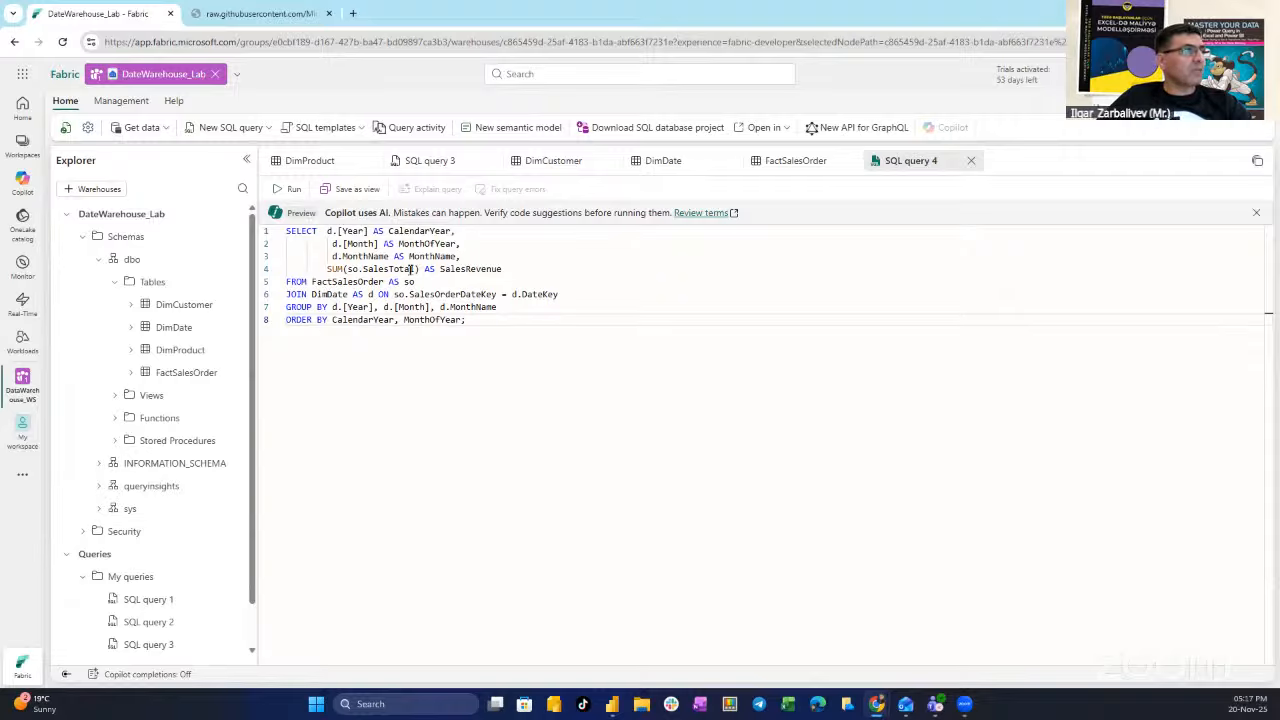
click(291, 190)
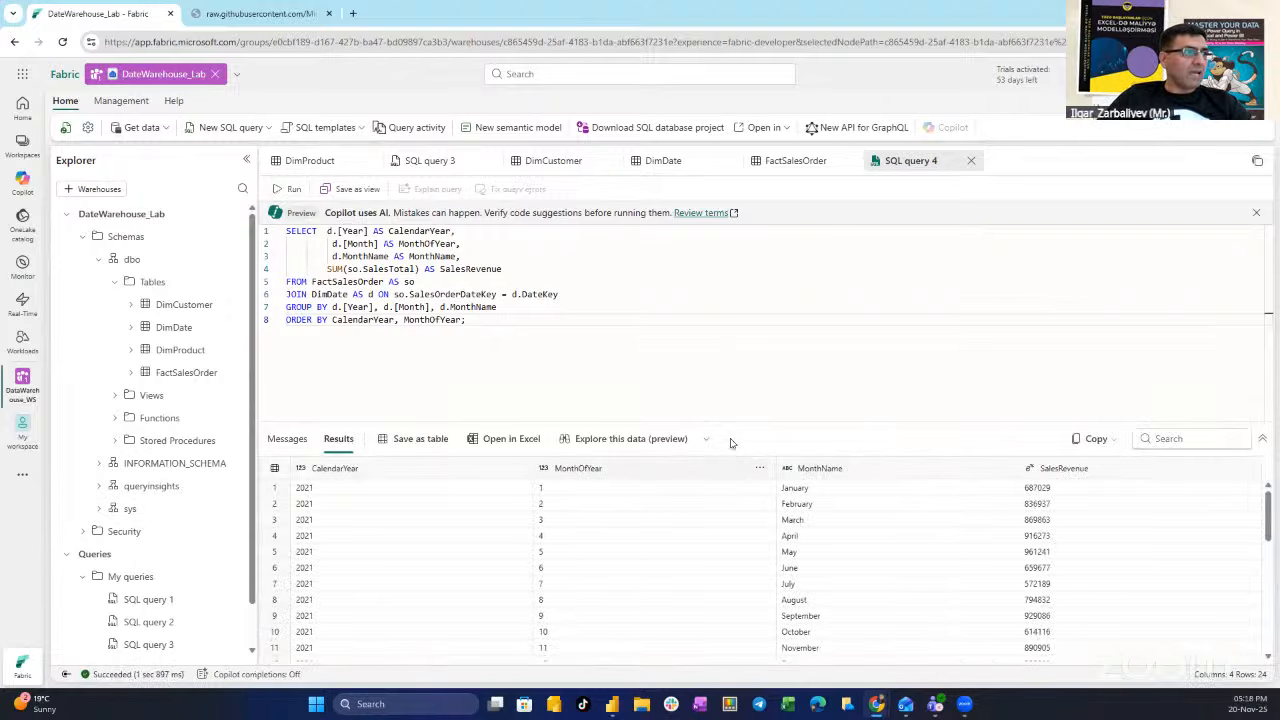
drag(738, 418, 734, 346)
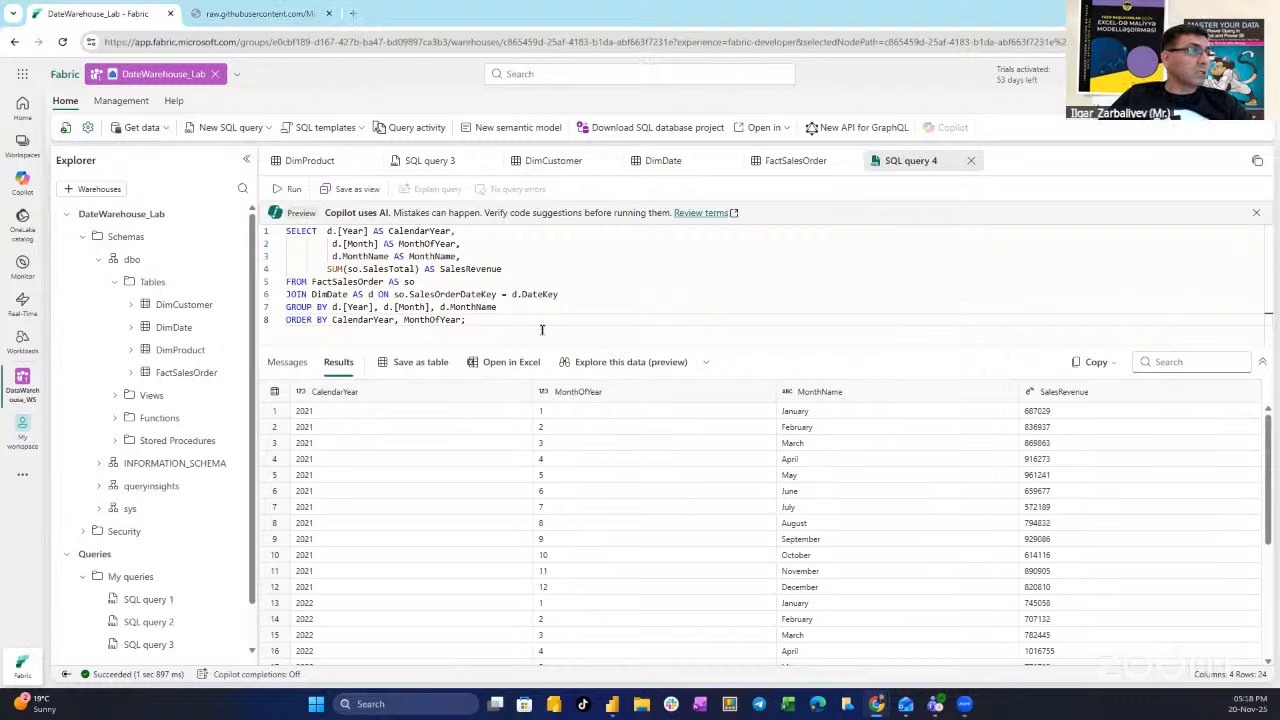
- Replace the query with one joining DimCustomer, adding c.CountryRegion AS SalesRegion, and run it (72 rows)
drag(506, 323, 240, 212)
key(Delete)
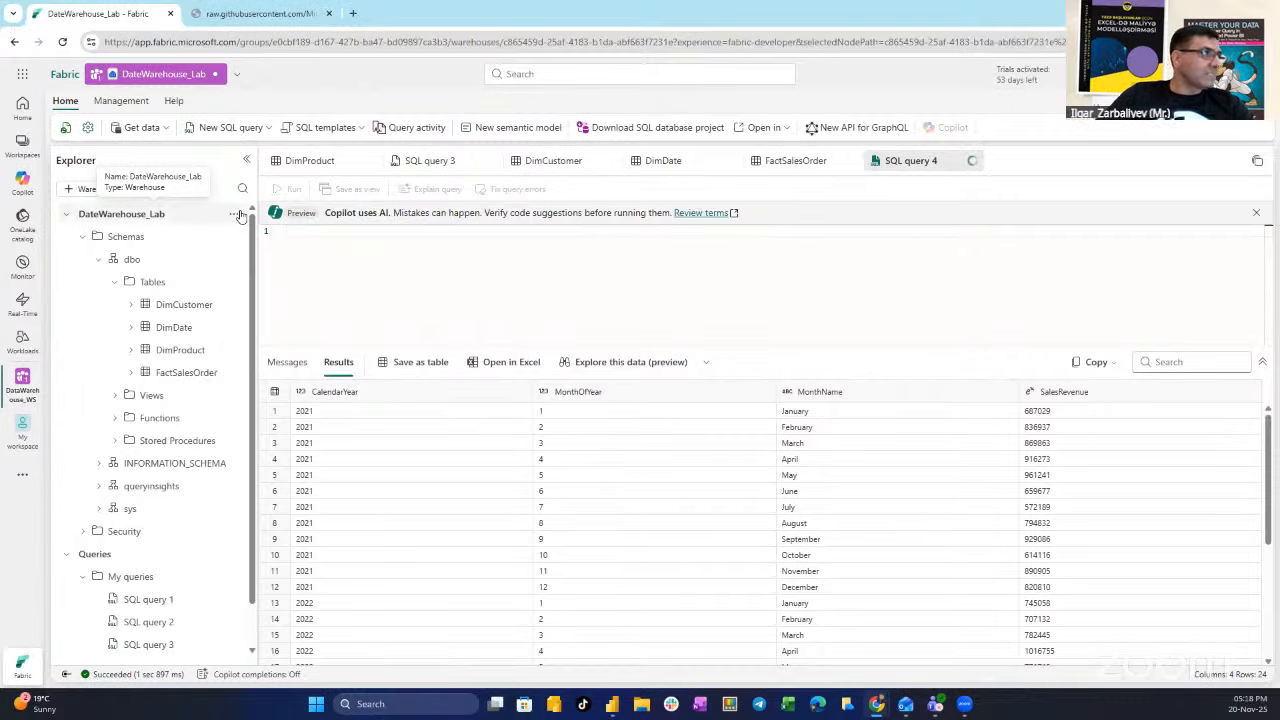
text(SELECT d.[Year] AS CalendarYear,        d.[Month] AS MonthOfYear,        d.MonthName AS MonthName,        c.CountryRegion AS SalesRegion,        SUM(so.SalesTotal) AS SalesRevenue FROM FactSalesOrder AS so JOIN DimDate AS d ON so.SalesOrderDateKey = d.DateKey JOIN DimCustomer AS c ON so.CustomerKey = c.CustomerKey GROUP BY d.[Year], d.[Month], d.MonthName, c.CountryRegion ORDER BY CalendarYear, MonthOfYear, SalesRegion;)
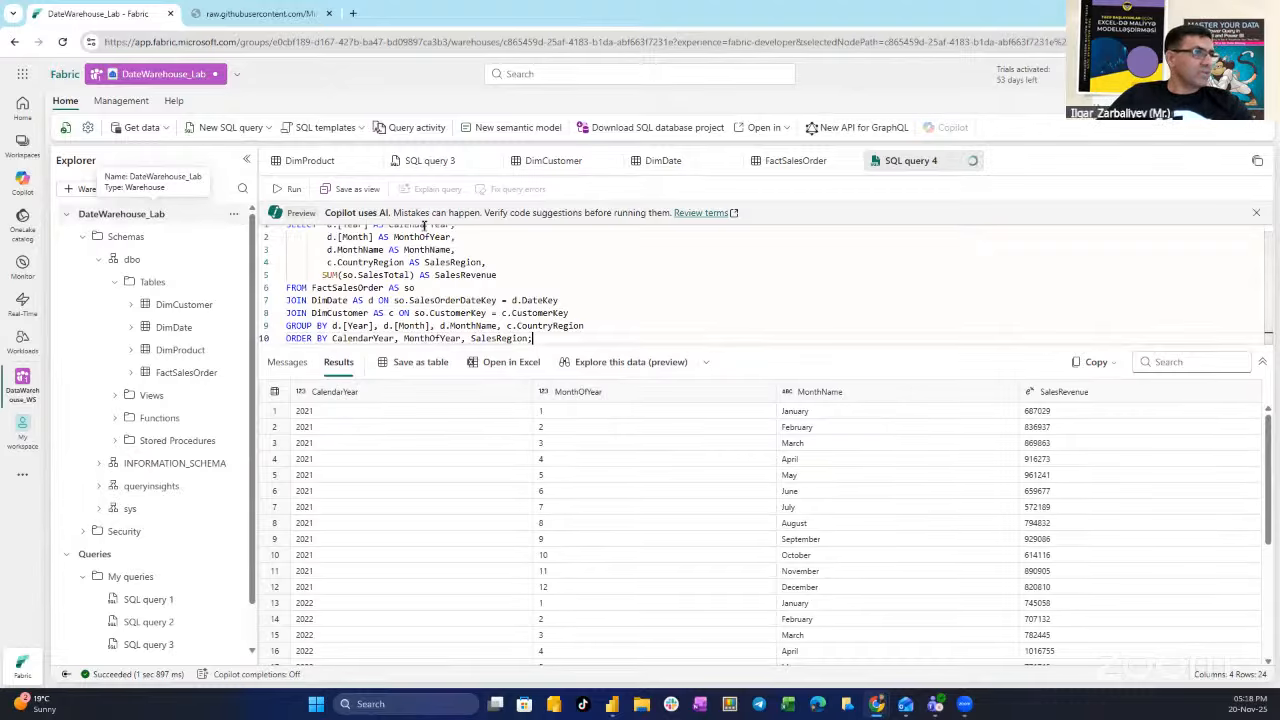
drag(689, 343, 690, 448)
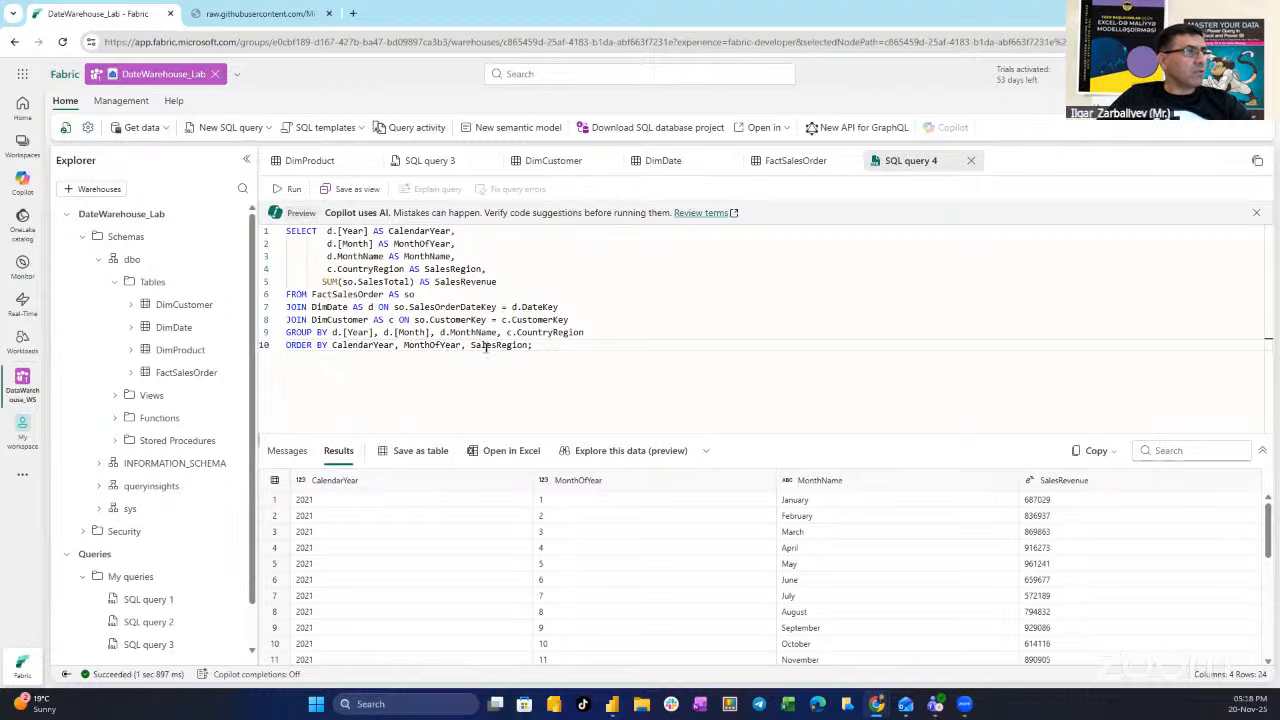
click(294, 190)
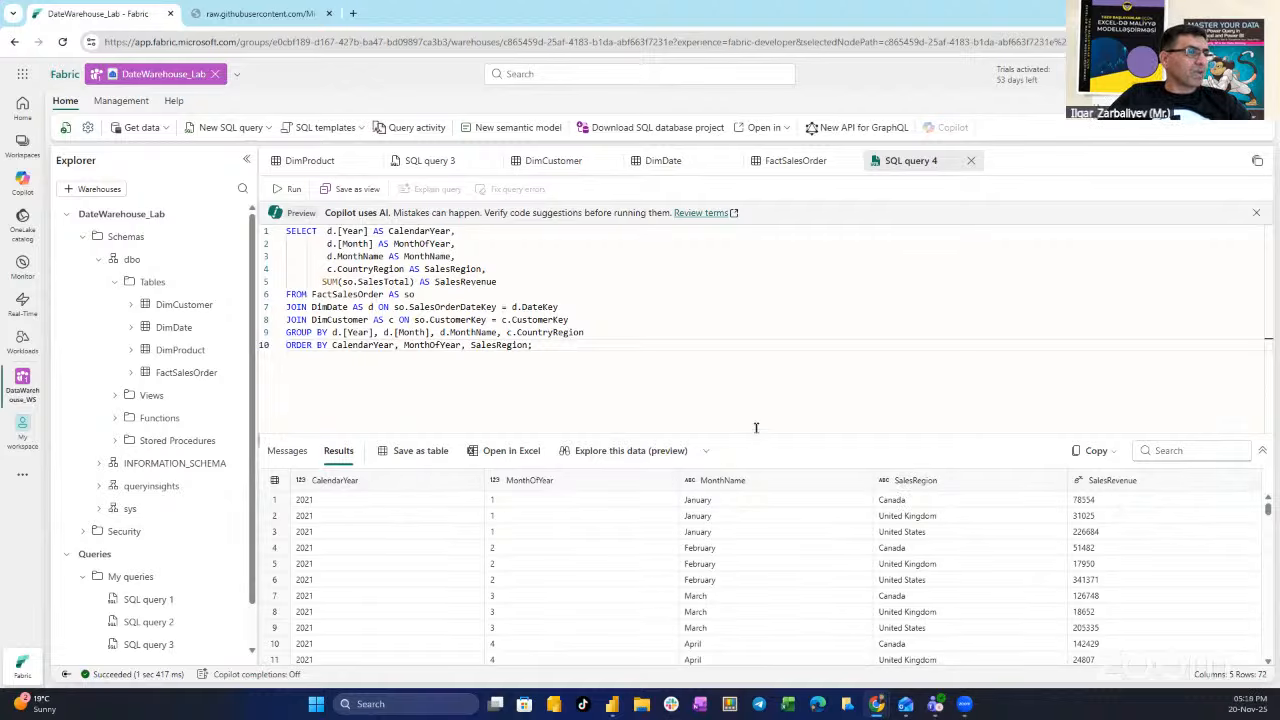
drag(754, 432, 746, 378)
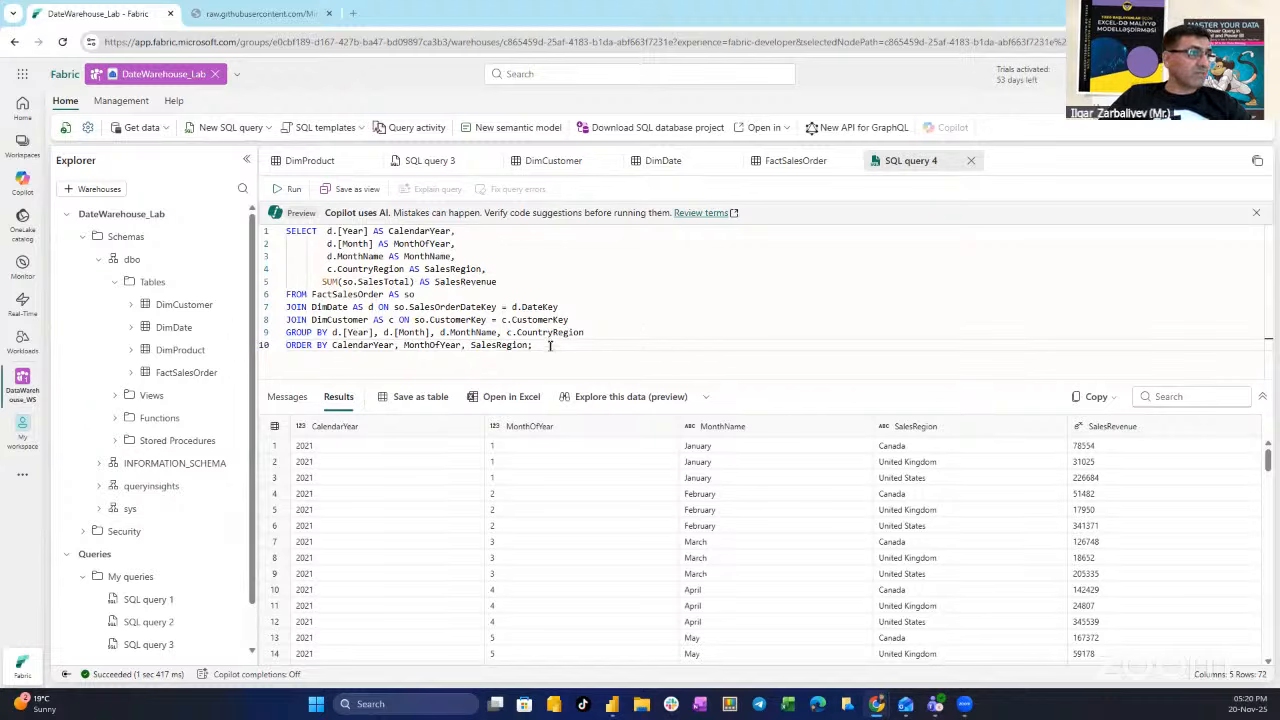
- Replace the query with CREATE VIEW vSalesByRegion AS SELECT … and run it successfully
drag(549, 345, 243, 230)
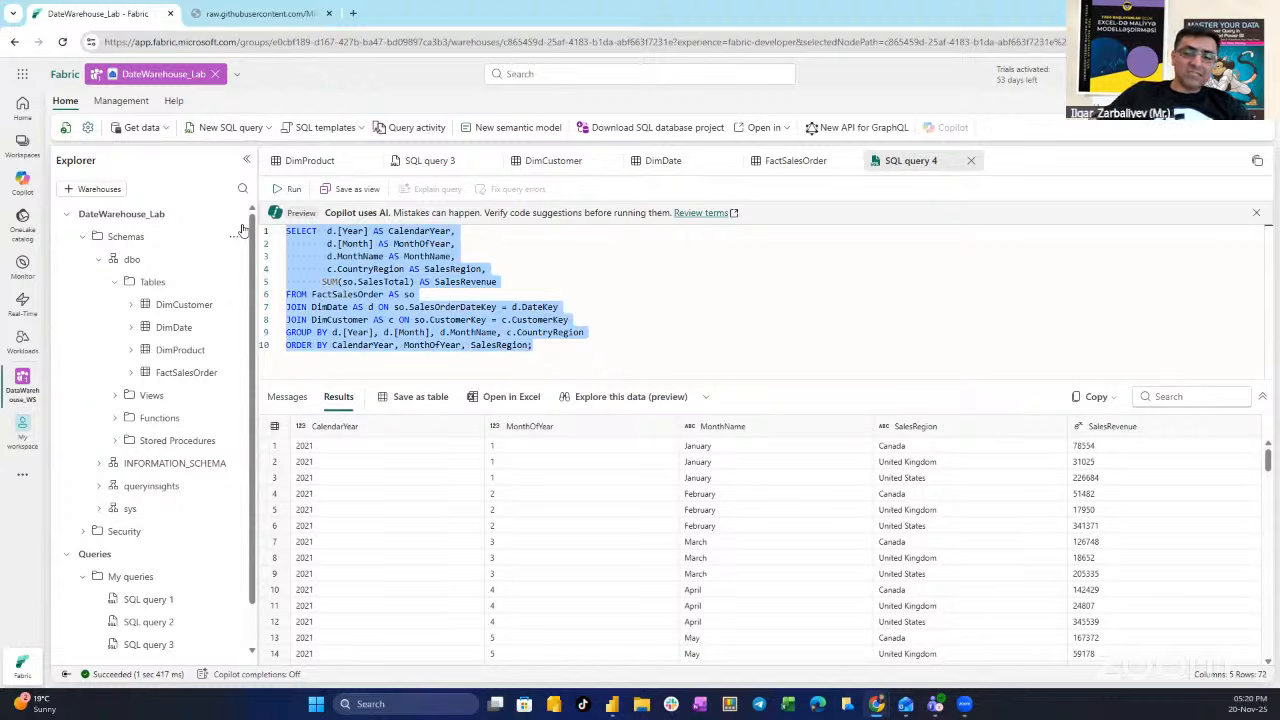
key(BackSpace)
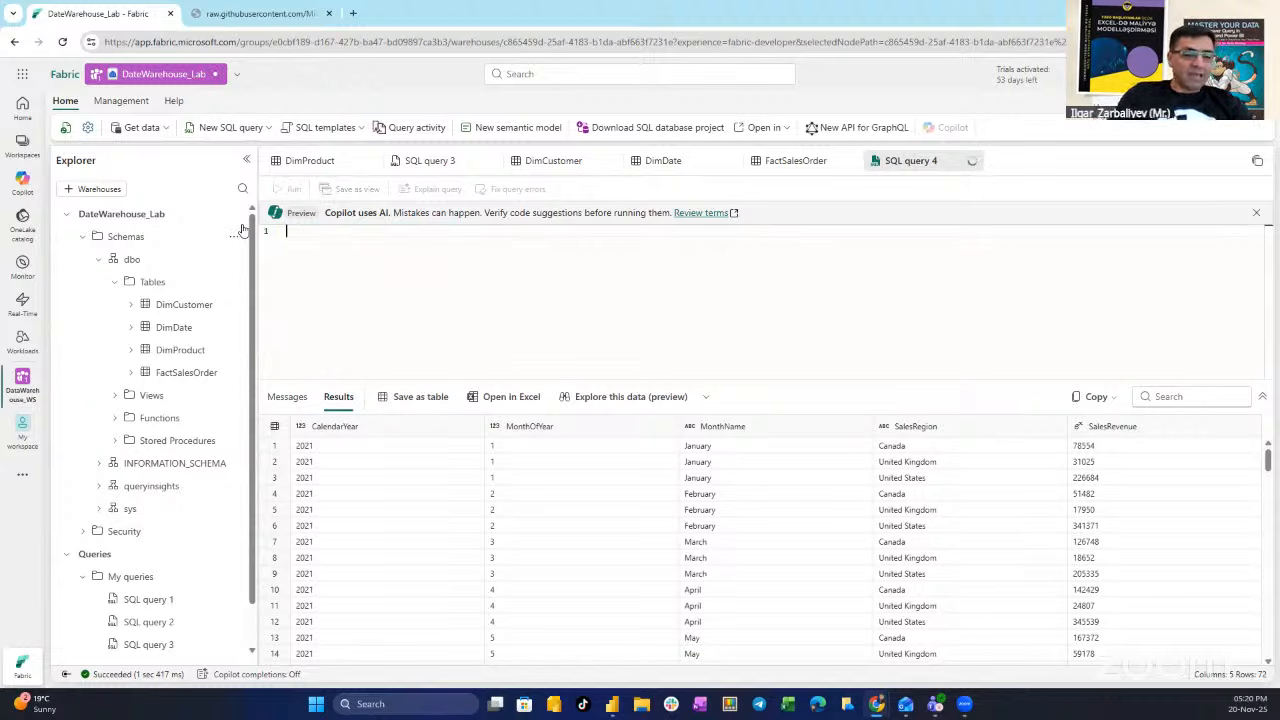
text(CREATE VIEW vSalesByRegion AS SELECT d.[Year] AS CalendarYear,        d.[Month] AS MonthOfYear,        d.MonthName AS MonthName,        c.CountryRegion AS SalesRegion,       SUM(so.SalesTotal) AS SalesRevenue FROM FactSalesOrder AS so JOIN DimDate AS d ON so.SalesOrderDateKey = d.DateKey JOIN DimCustomer AS c ON so.CustomerKey = c.CustomerKey GROUP BY d.[Year], d.[Month], d.MonthName, c.CountryRegion;)
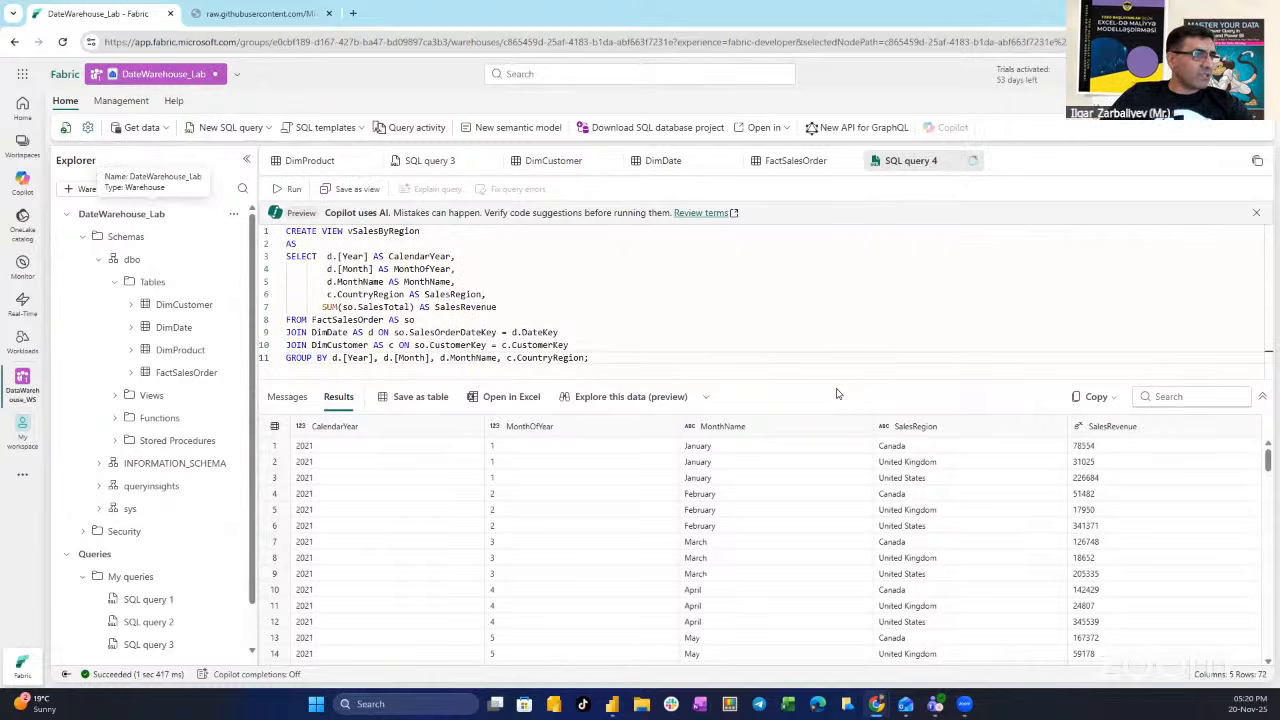
drag(836, 379, 834, 434)
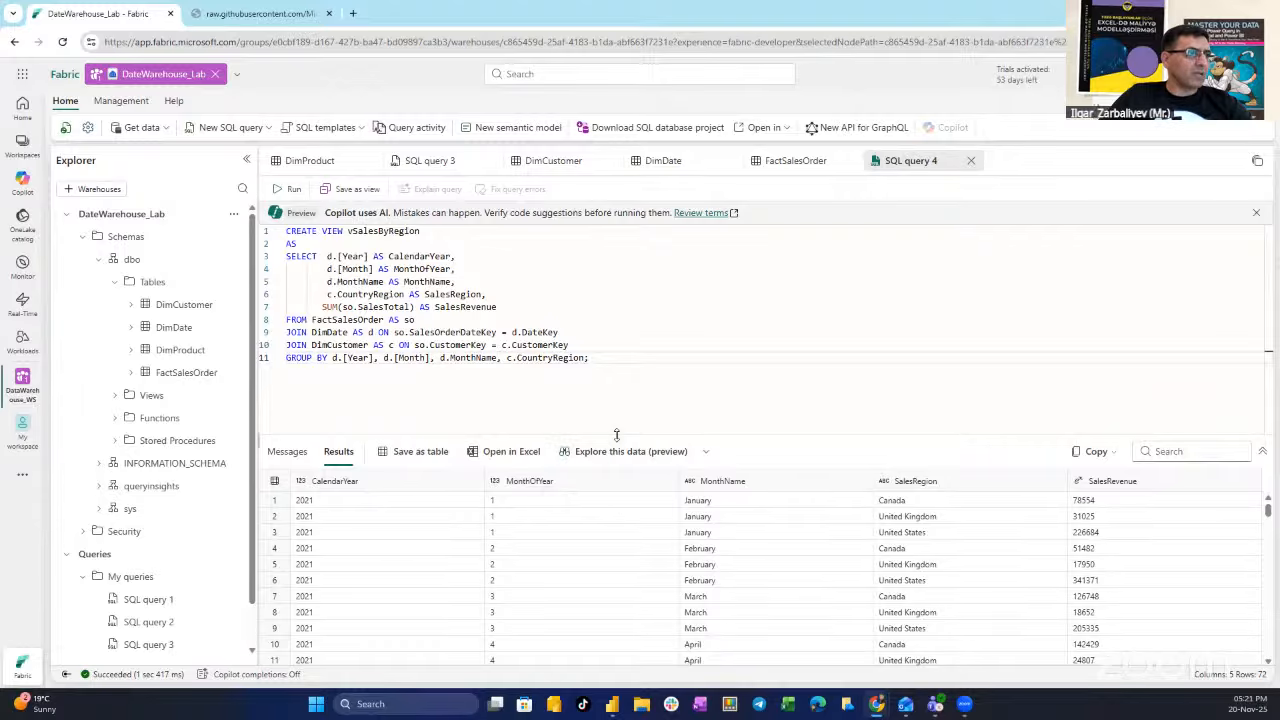
drag(612, 440, 611, 412)
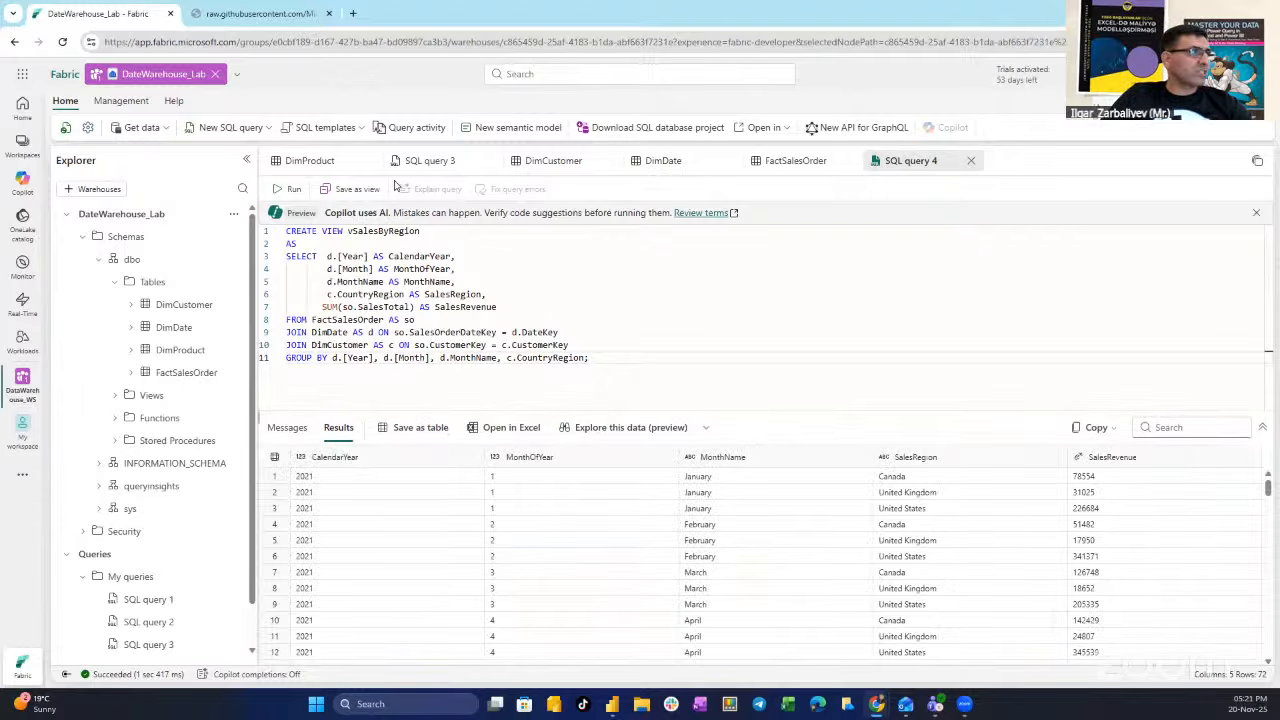
click(292, 189)
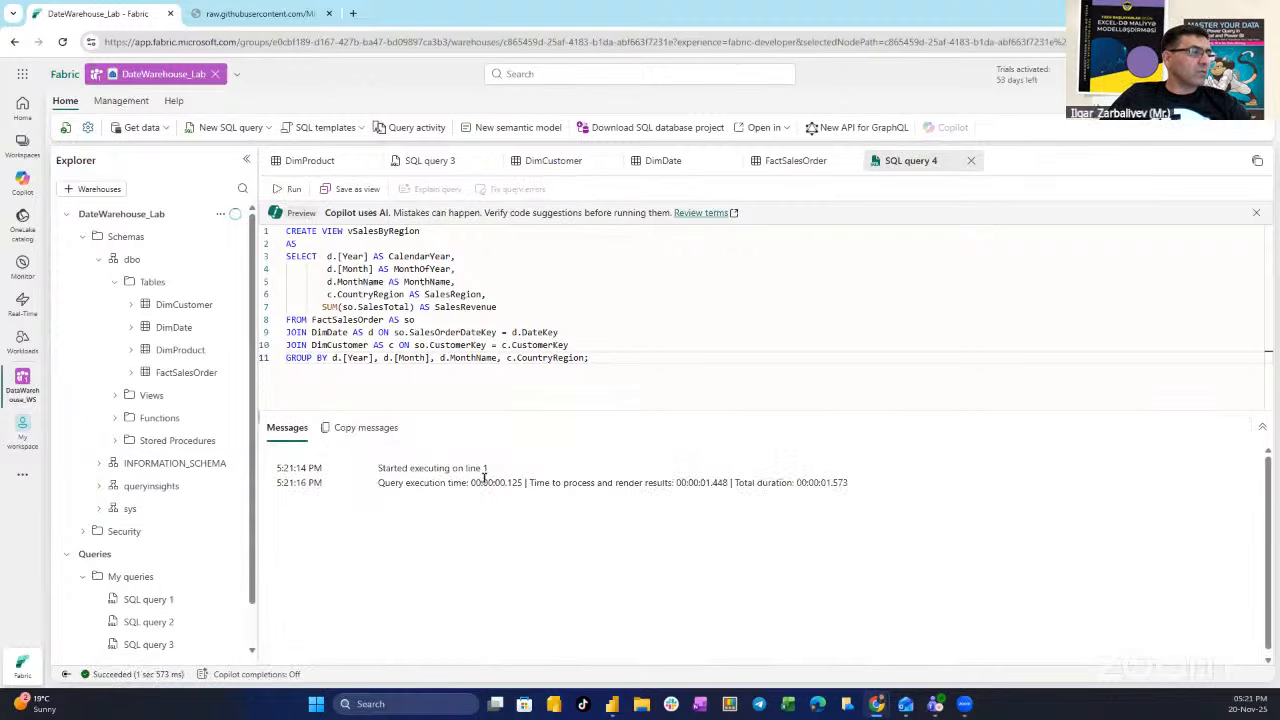
scroll(171, 549, down, 1)
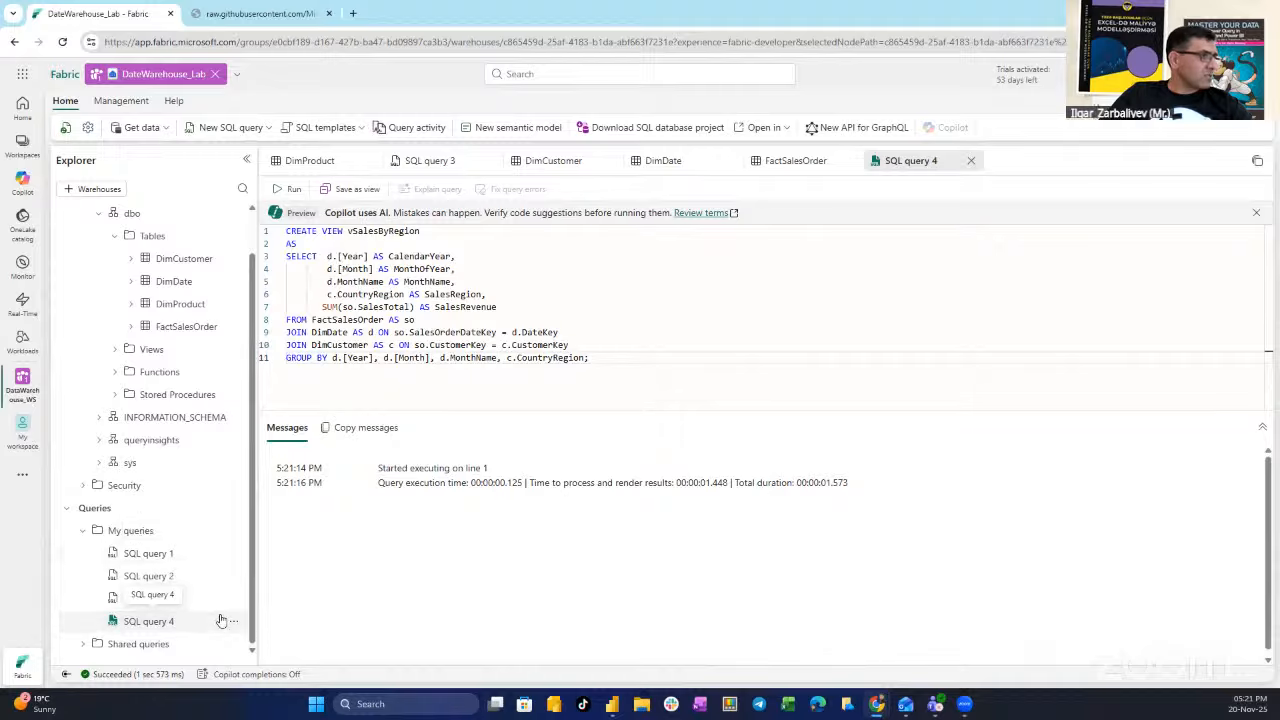
- Expand Views and vSalesByRegion to show its five columns, widening the Explorer panel
click(112, 349)
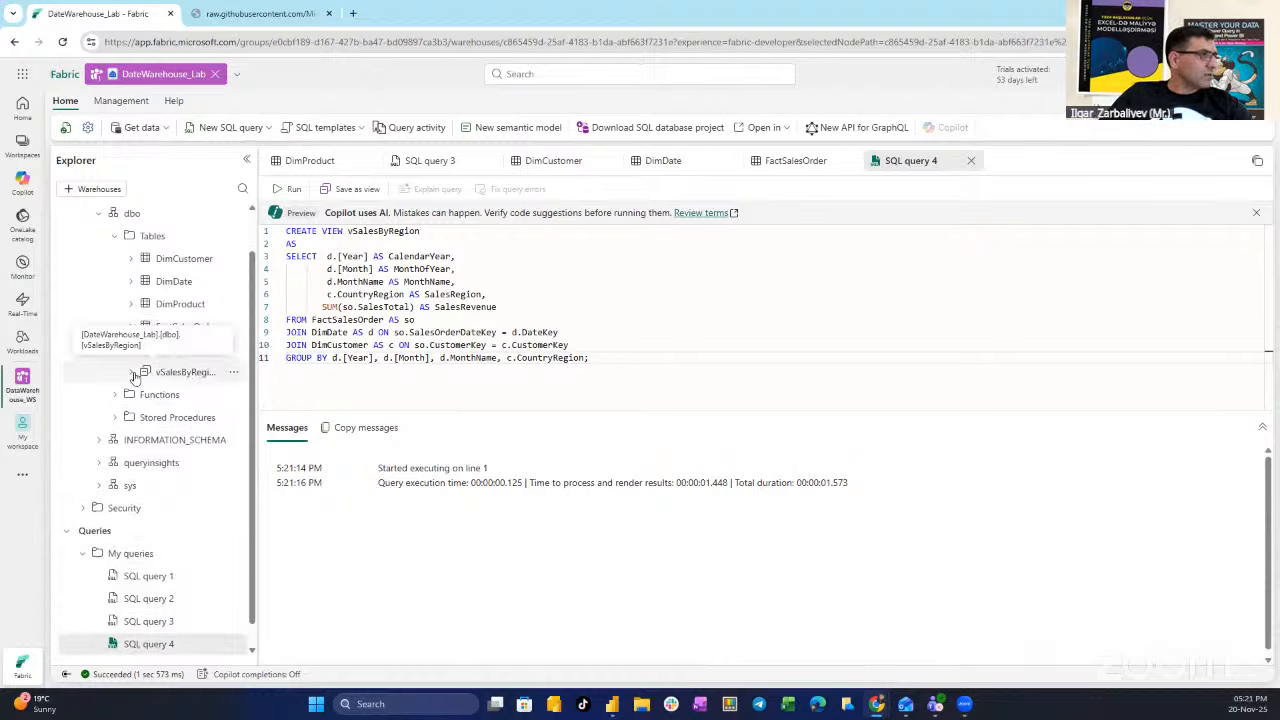
click(132, 373)
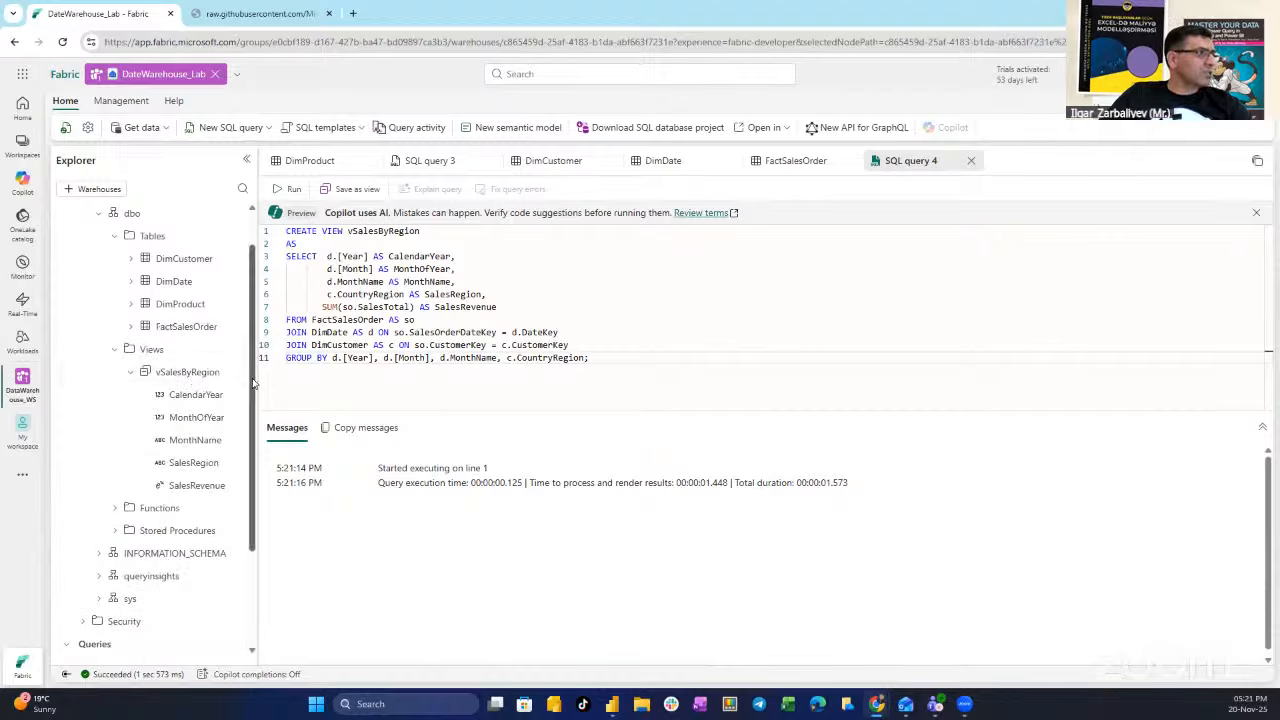
drag(255, 378, 281, 378)
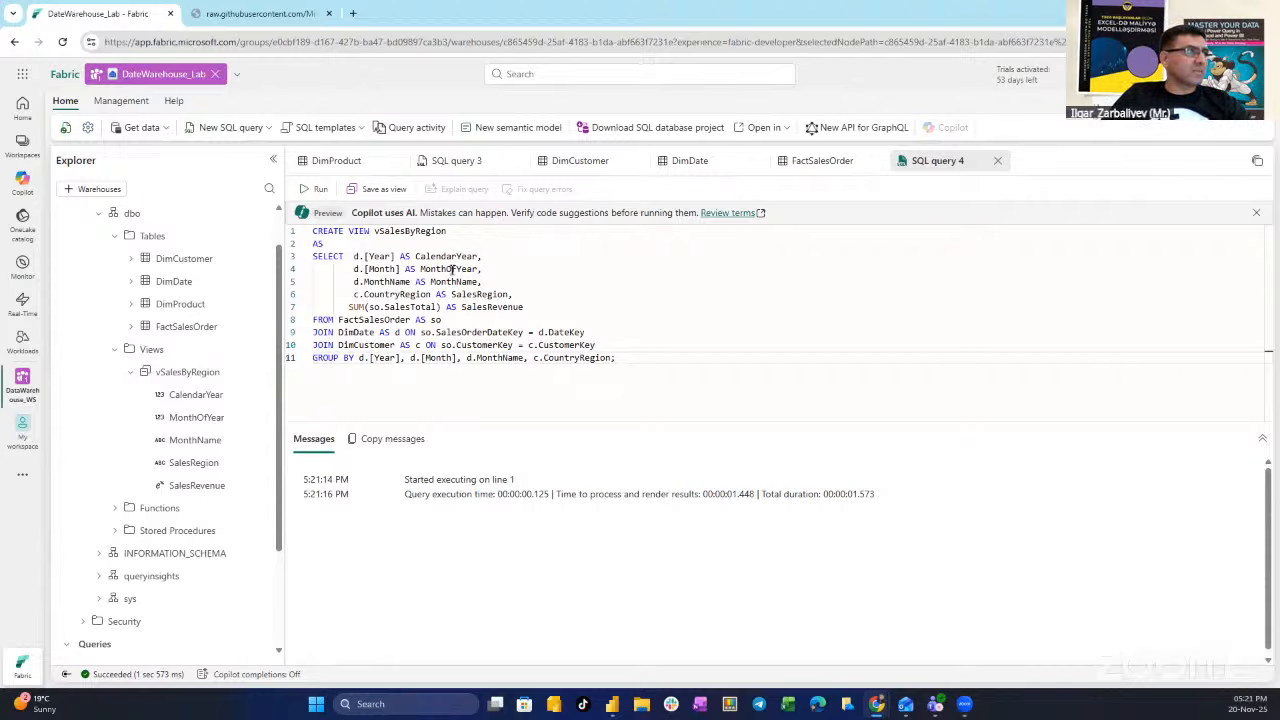
- Run a new query selecting CalendarYear, MonthName, SalesRegion, SalesRevenue from vSalesByRegion, returning 72 rows
click(218, 130)
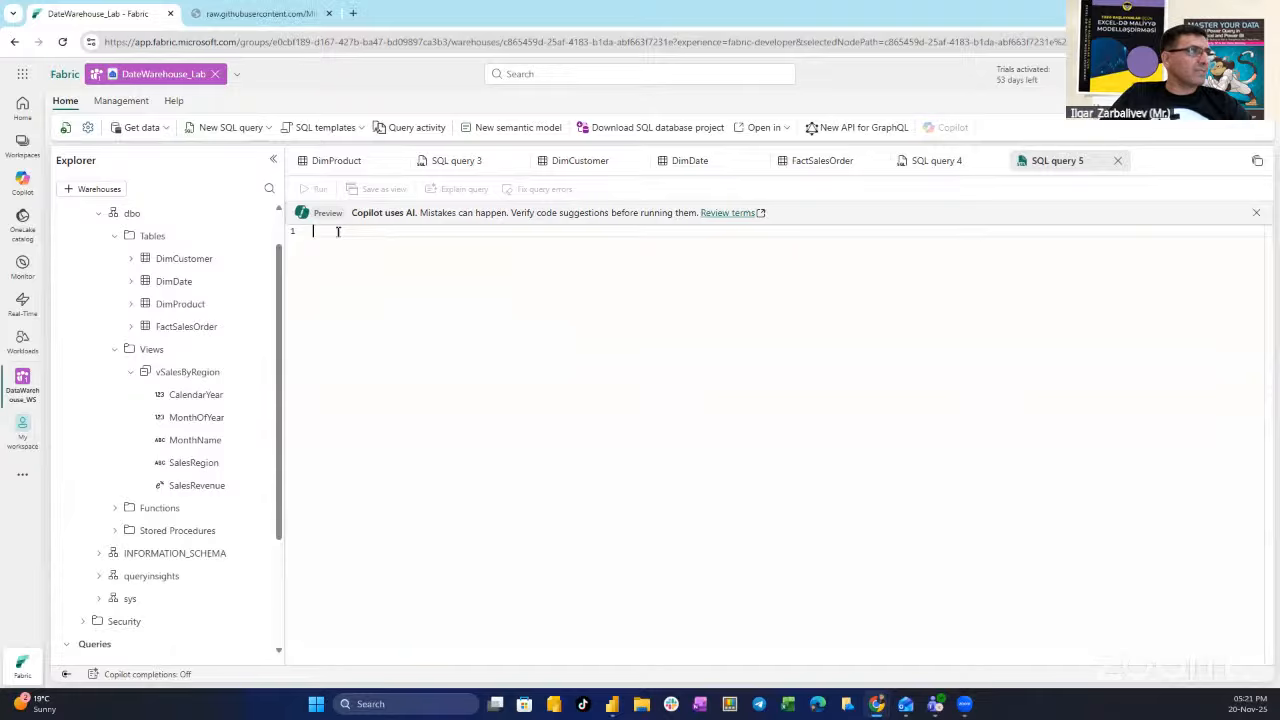
text(SELECT CalendarYear, MonthName, SalesRegion, SalesRevenue FROM vSalesByRegion ORDER BY CalendarYear, MonthOfYear, SalesRegion;)
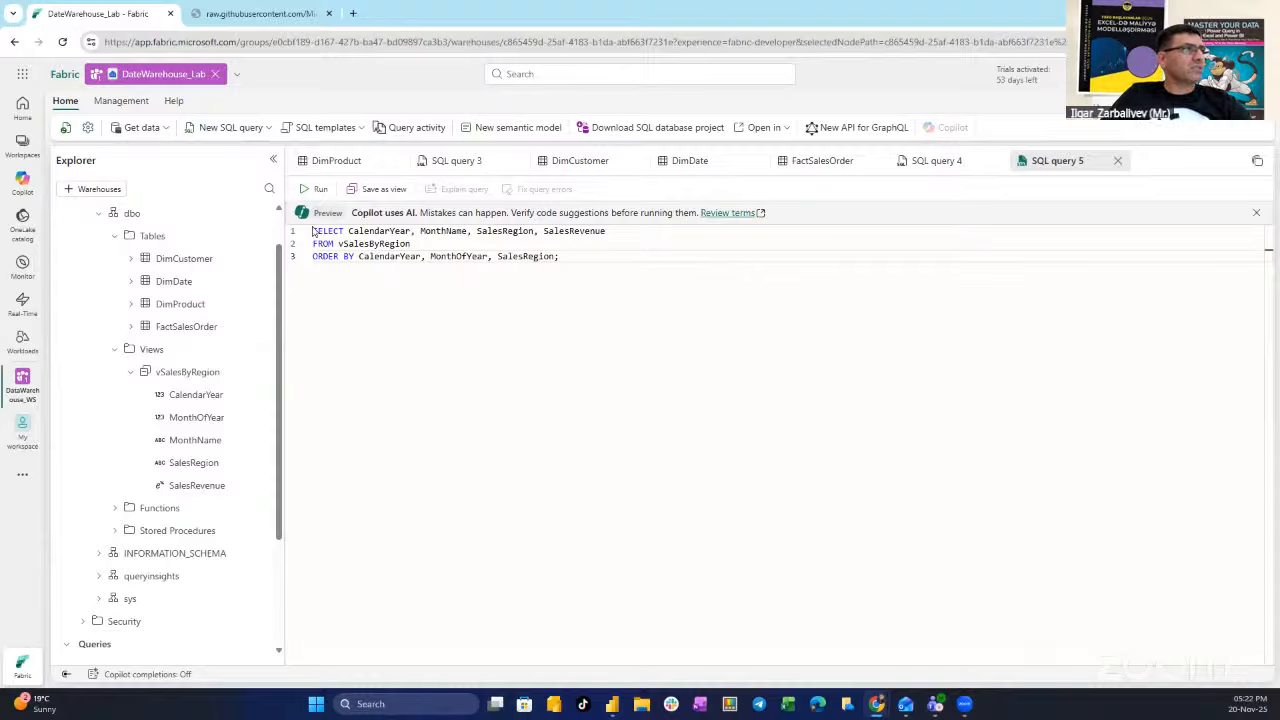
click(319, 190)
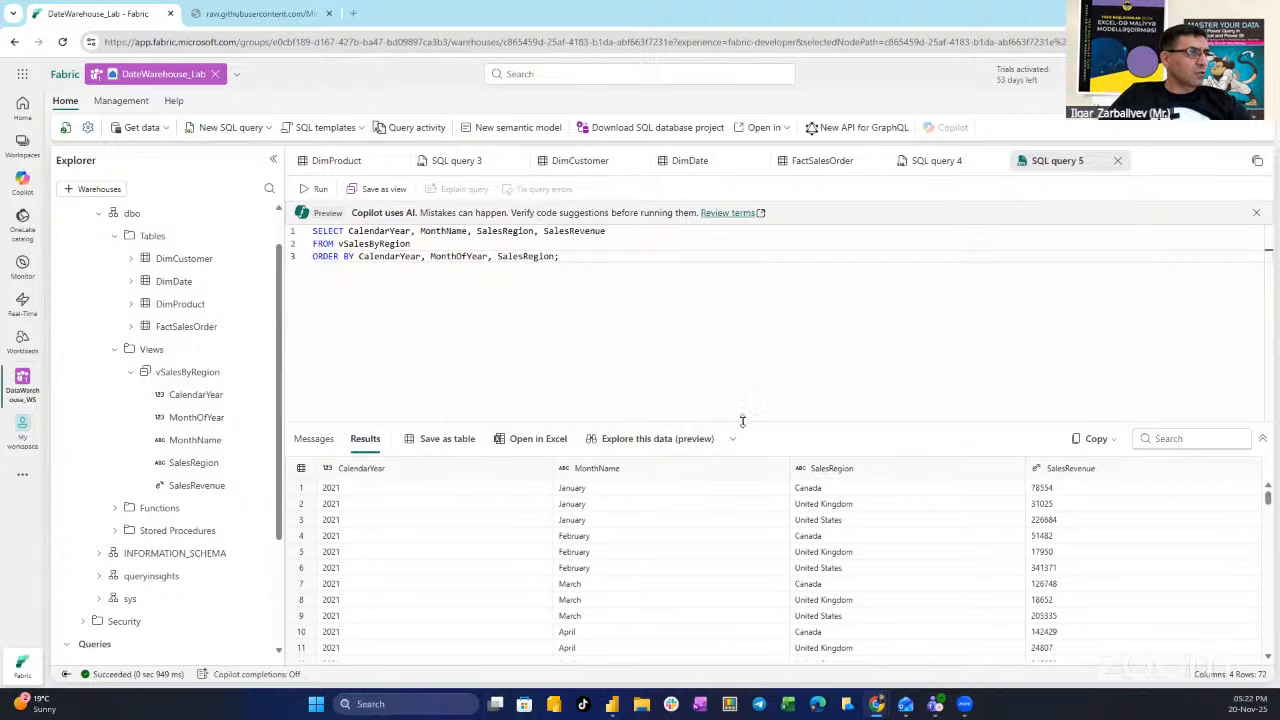
drag(742, 421, 737, 321)
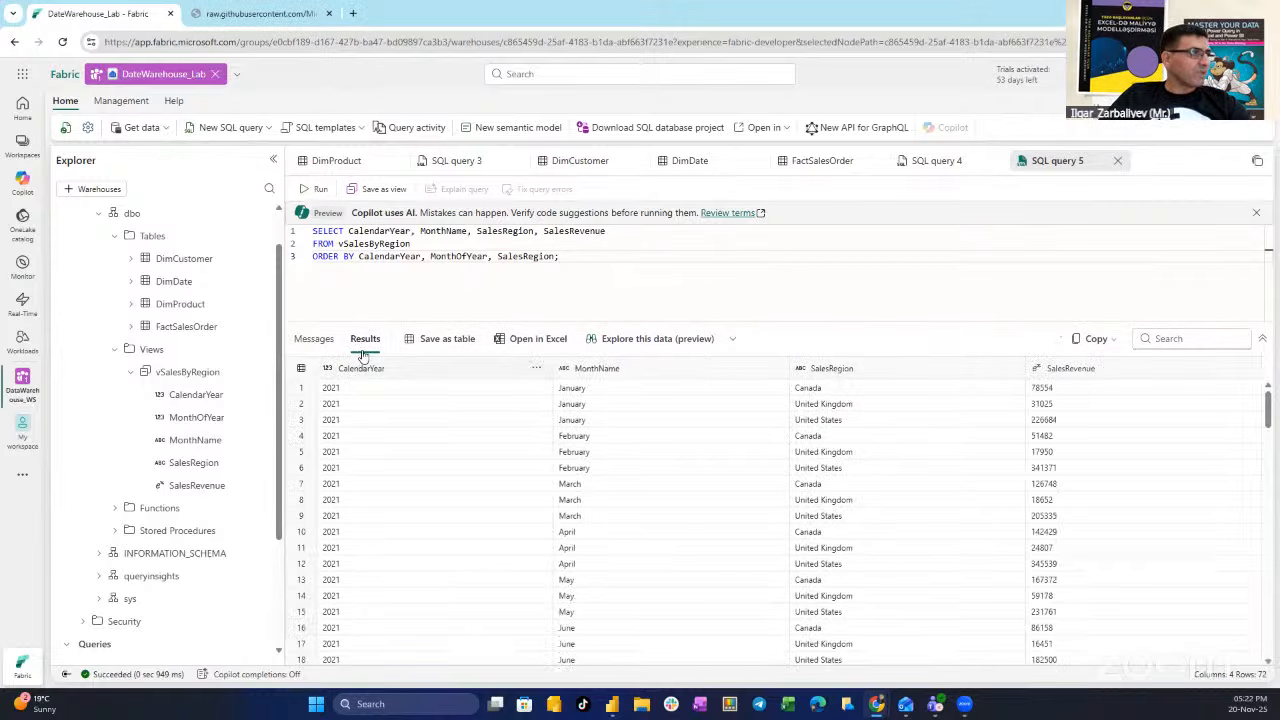
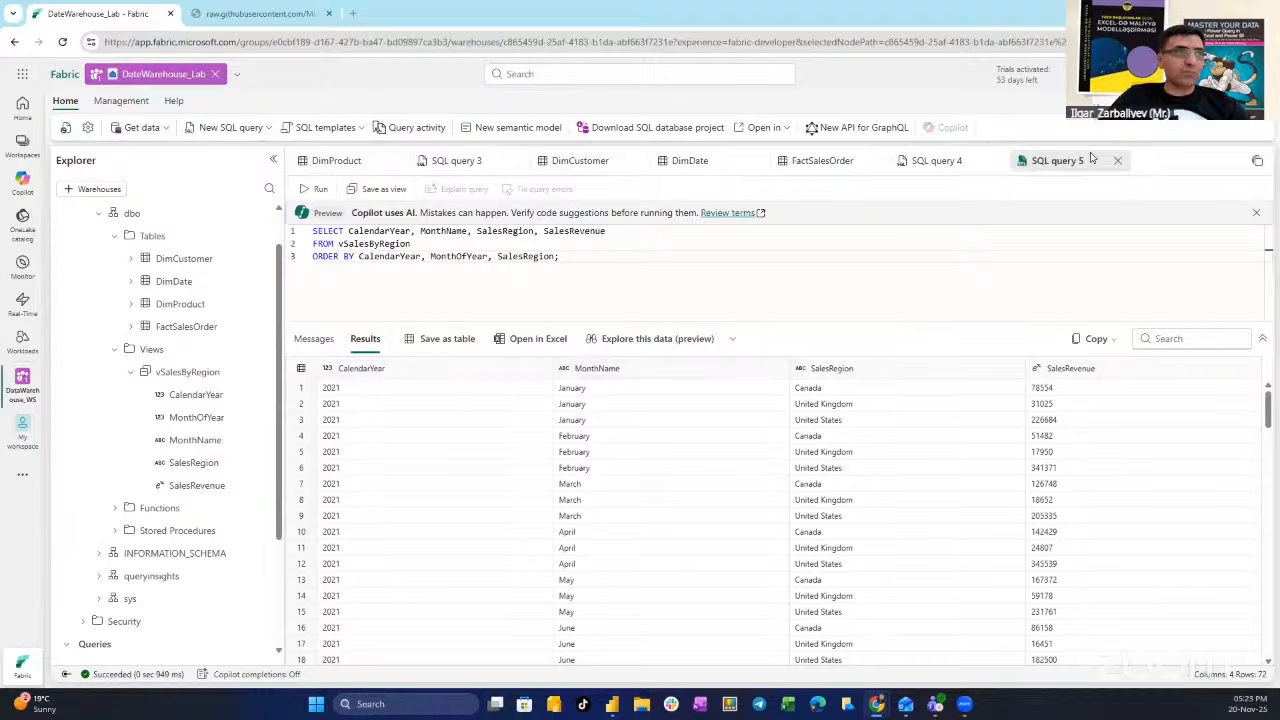
- Start a new visual query and drop the FactSalesOrder table onto its canvas
click(269, 128)
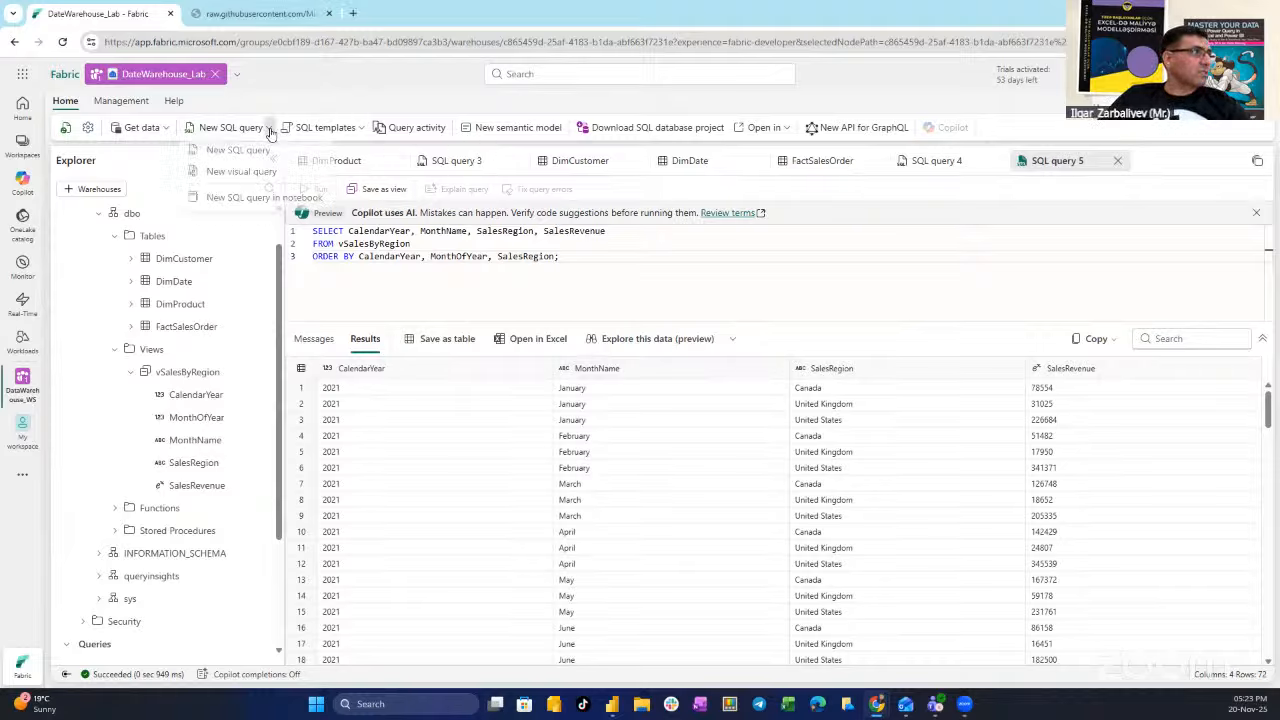
click(242, 176)
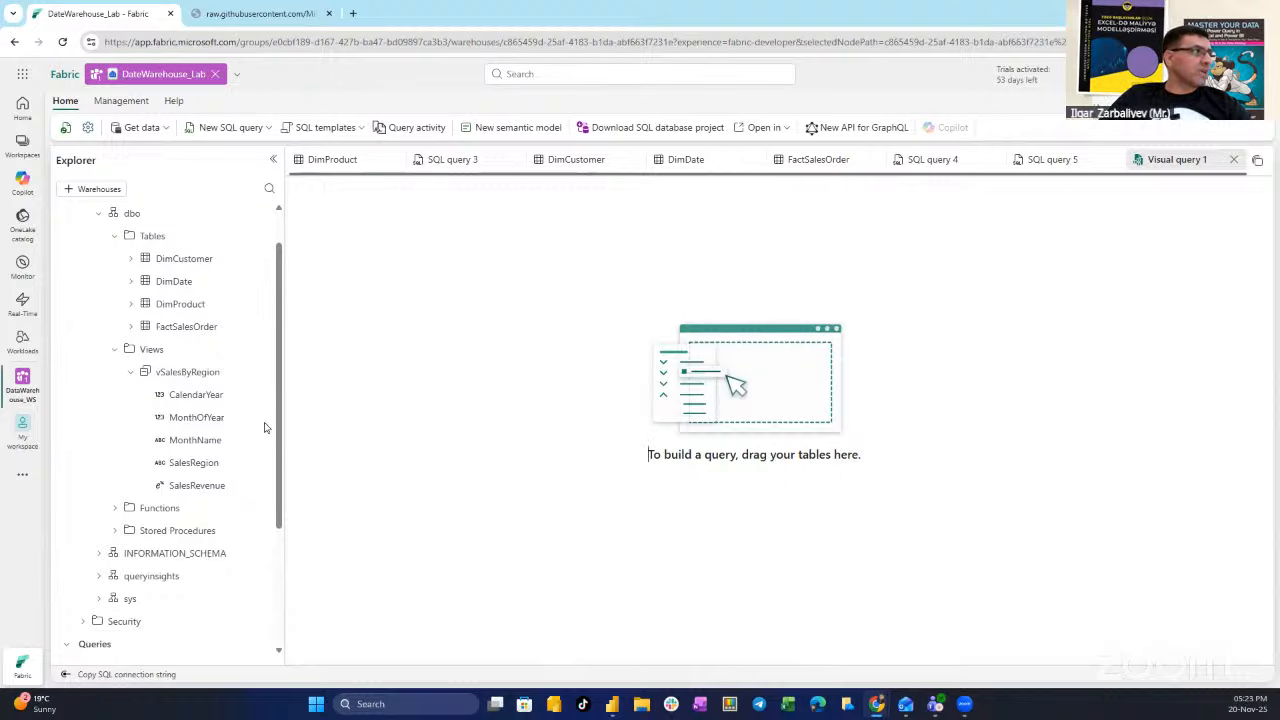
drag(163, 330, 770, 362)
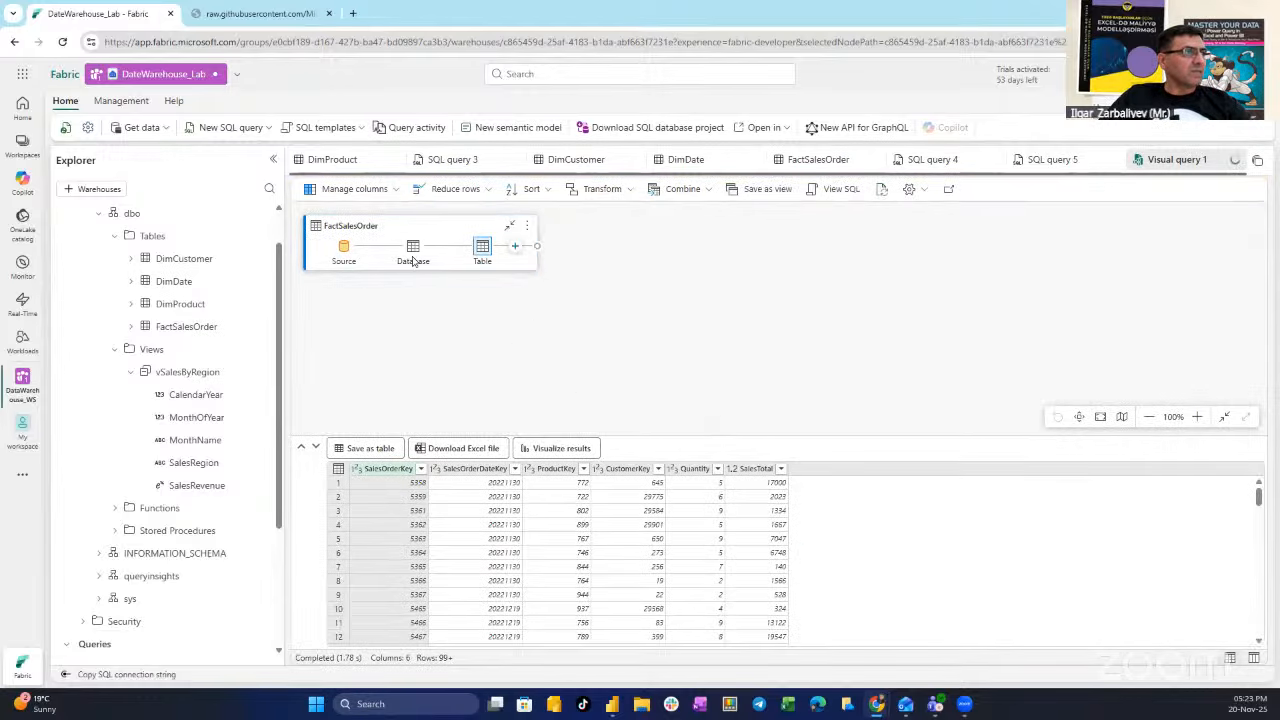
mouse_move(482, 250)
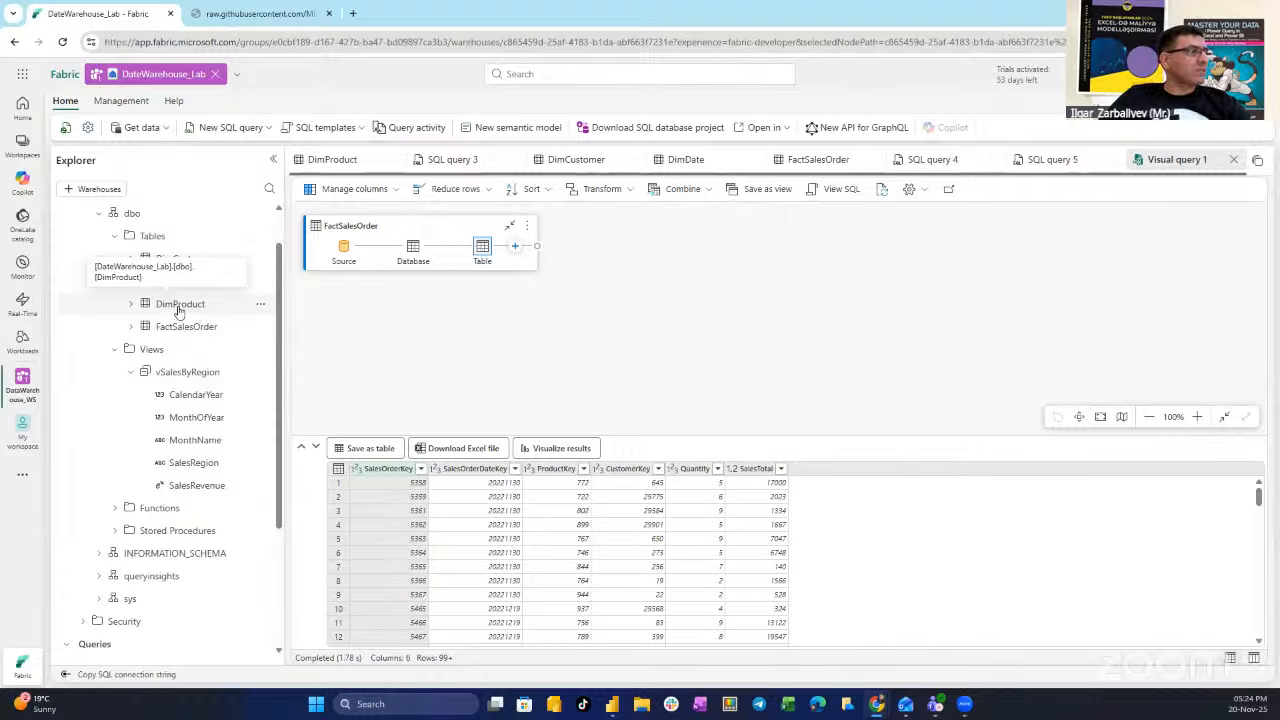
- Add DimProduct to the canvas and reselect FactSalesOrder to preview its rows
drag(179, 312, 524, 352)
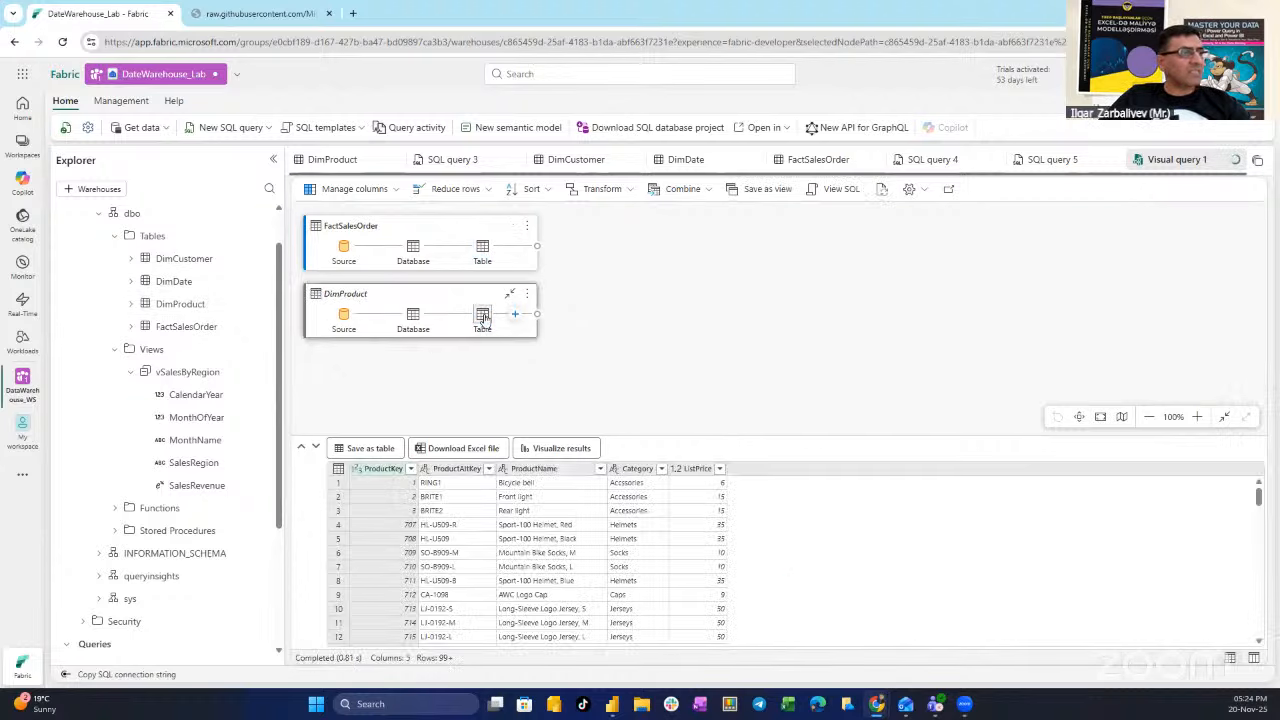
mouse_move(484, 330)
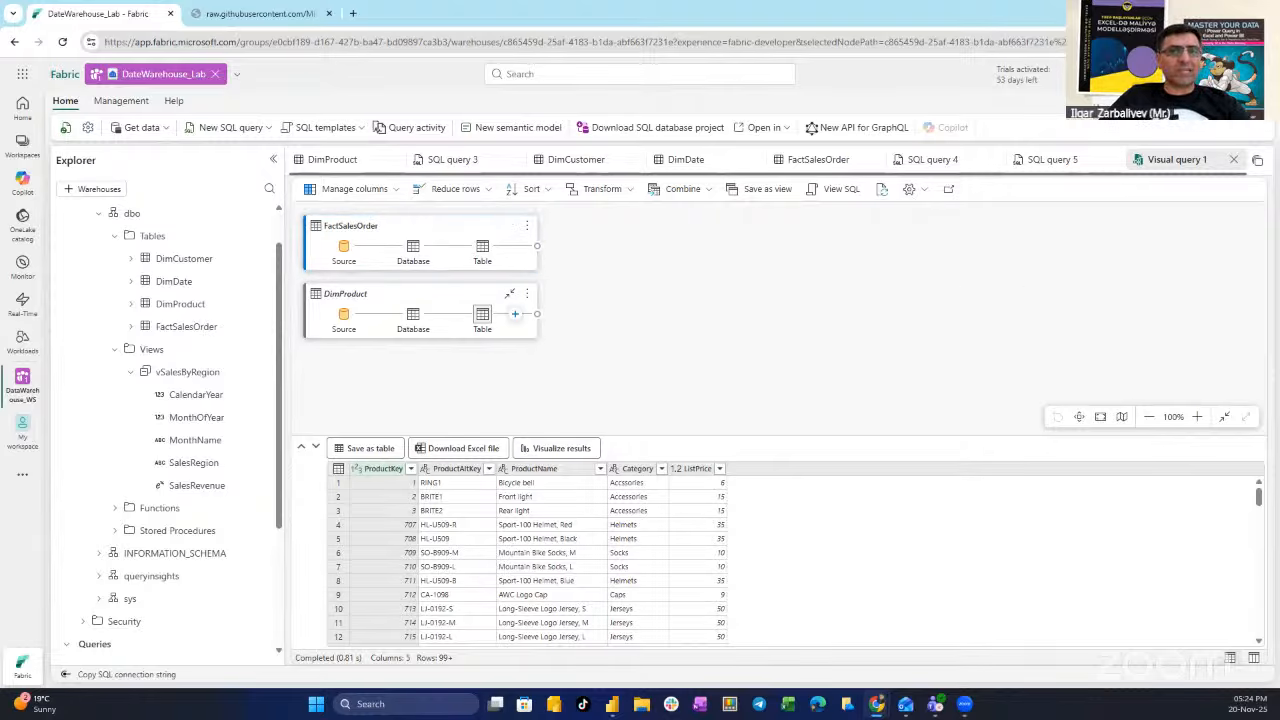
click(462, 231)
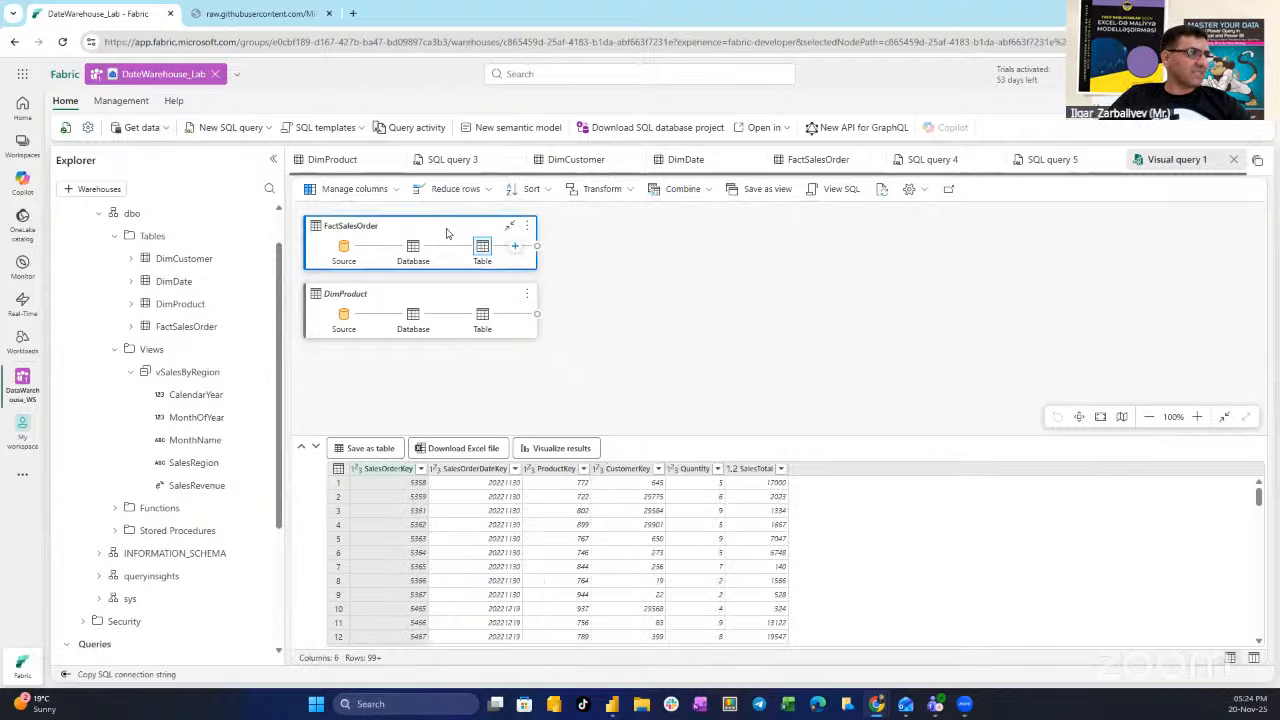
click(515, 248)
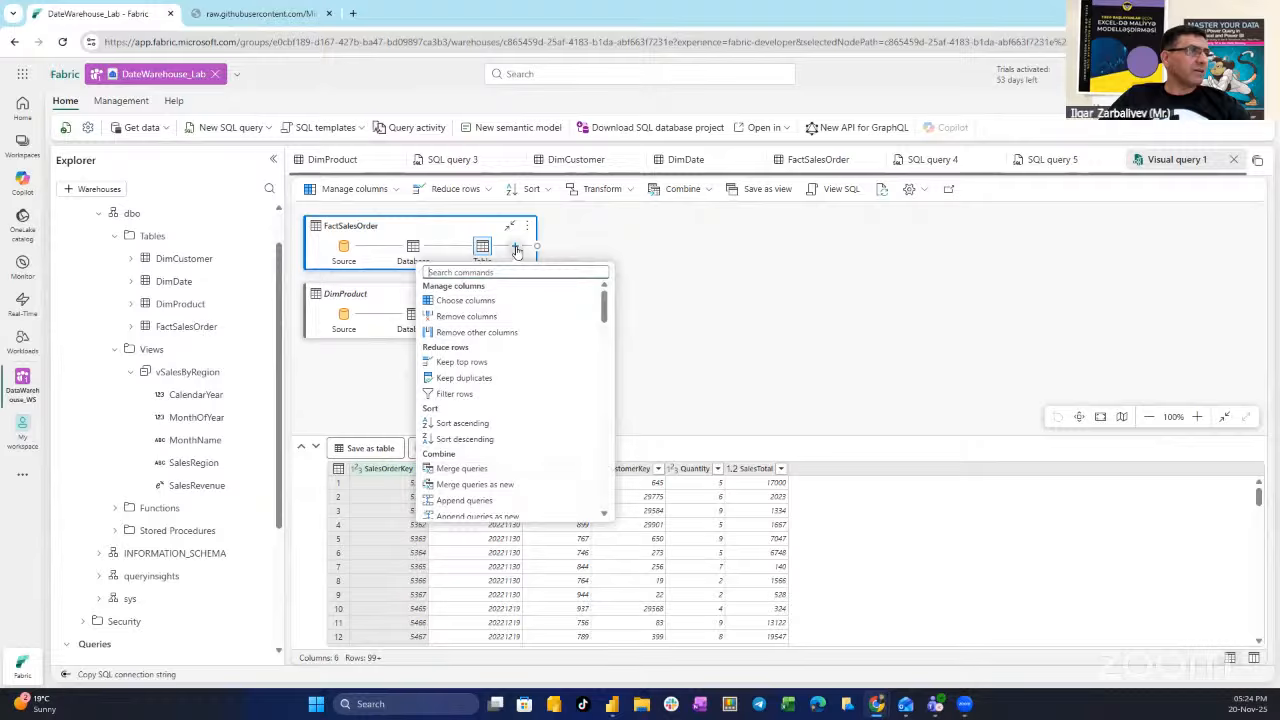
- Left-outer merge FactSalesOrder with DimProduct, matching ProductKey in both tables
click(495, 470)
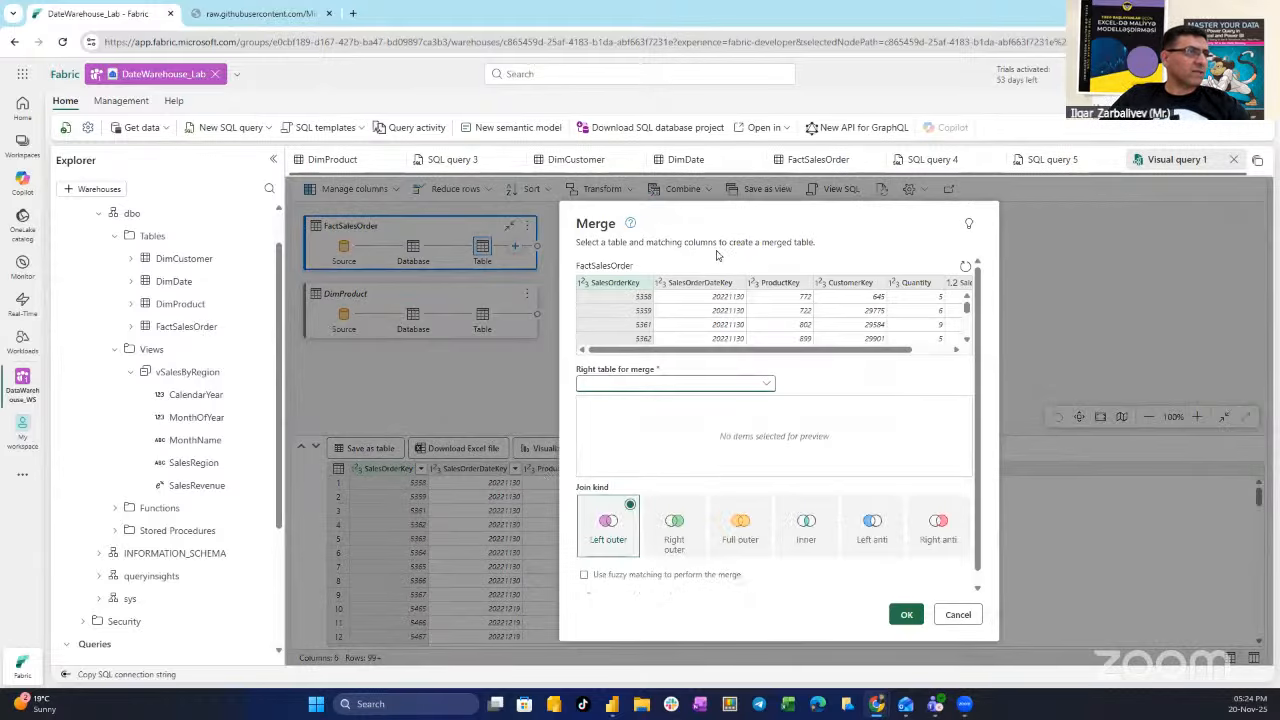
drag(759, 221, 849, 213)
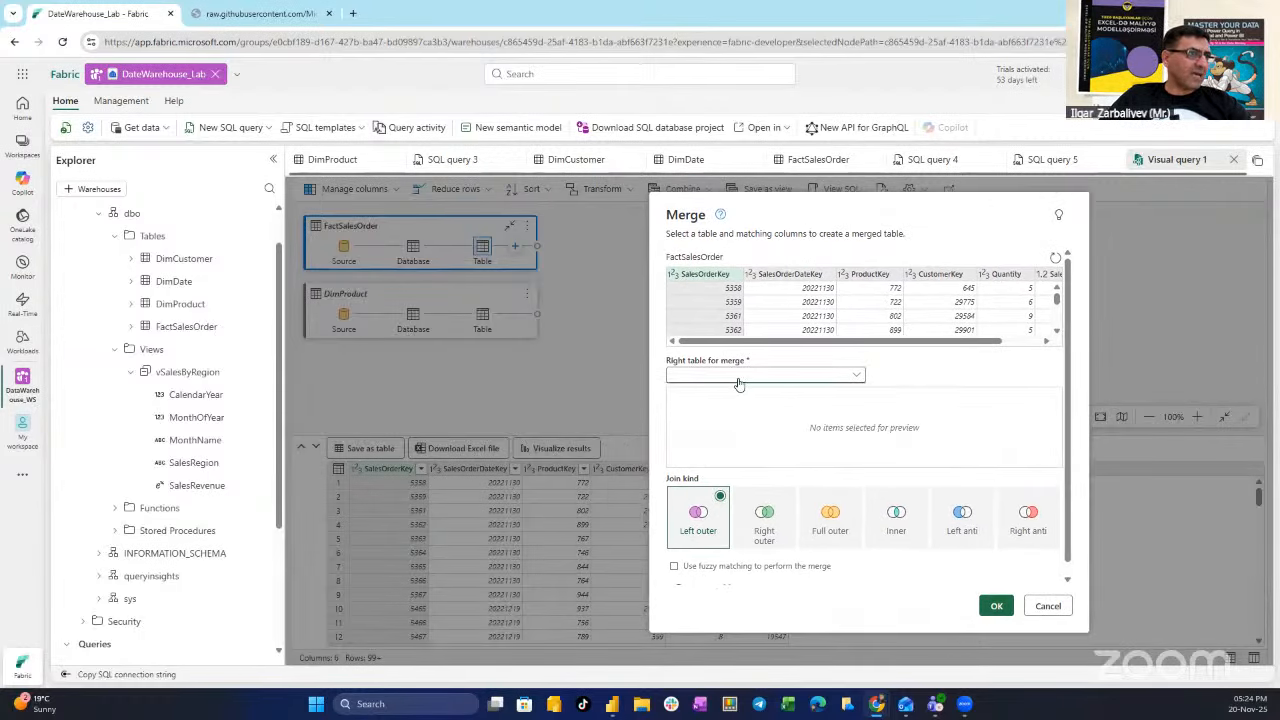
click(738, 375)
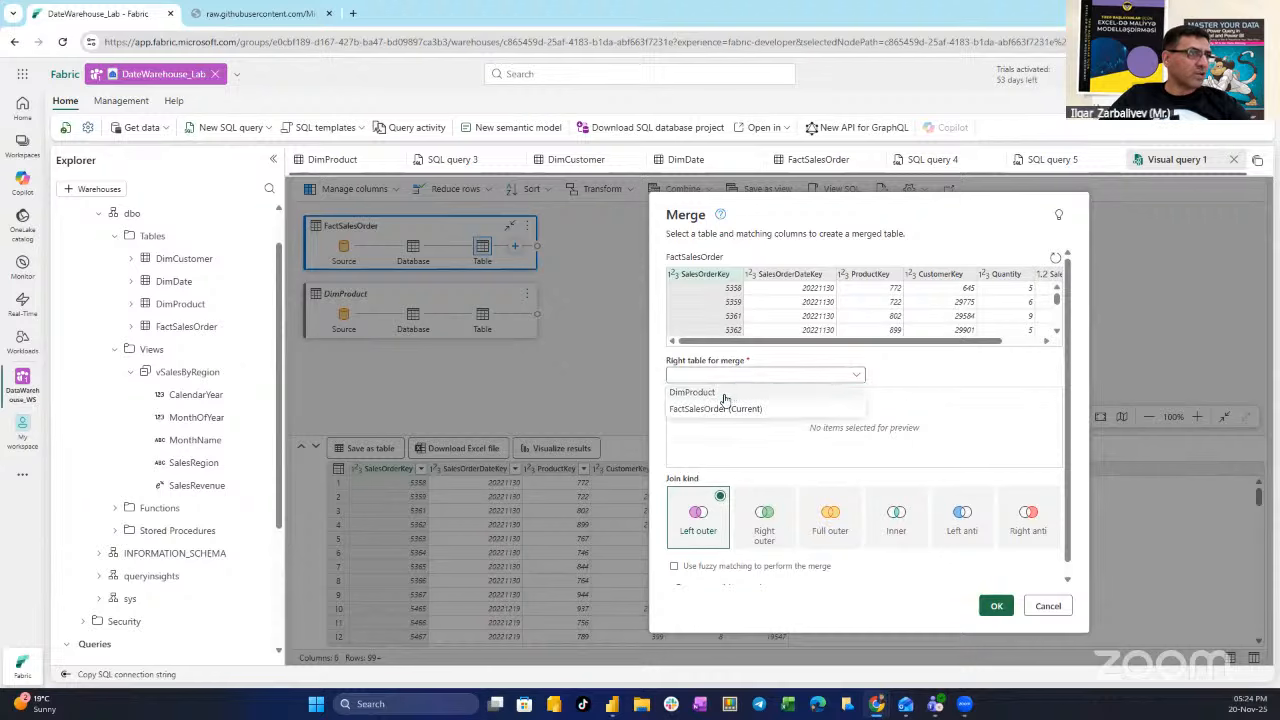
click(742, 394)
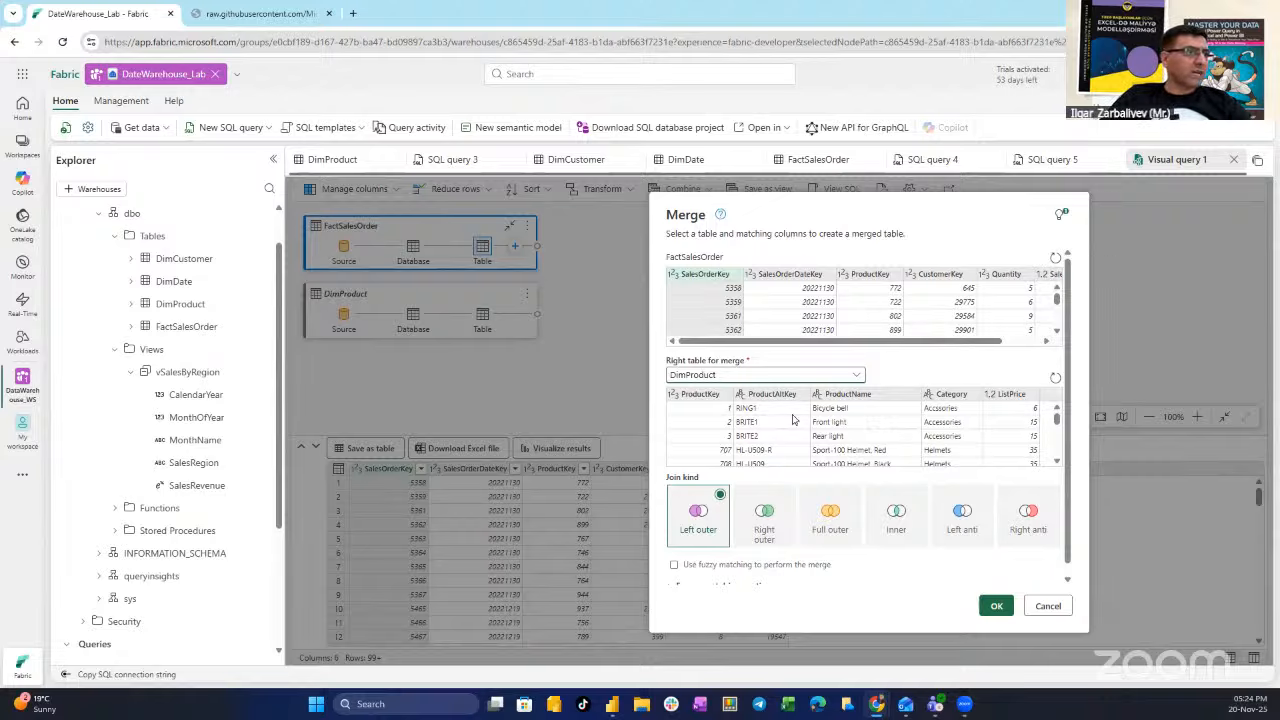
click(705, 398)
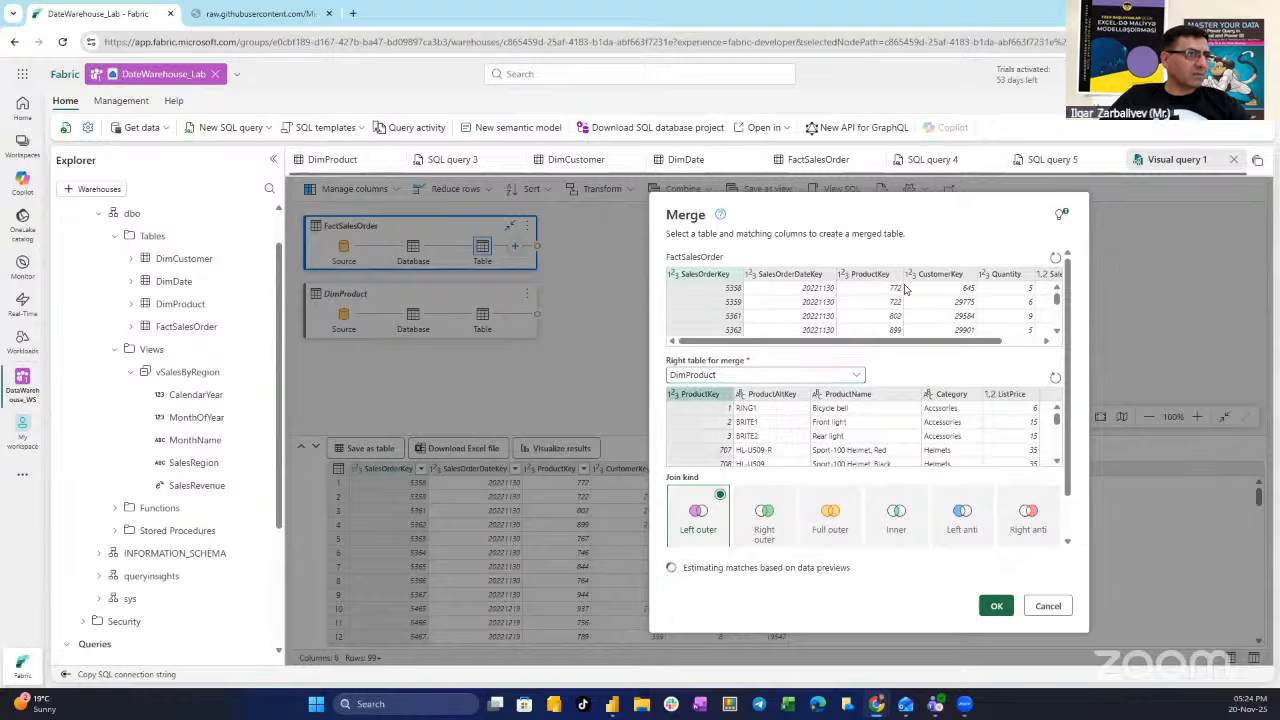
click(879, 279)
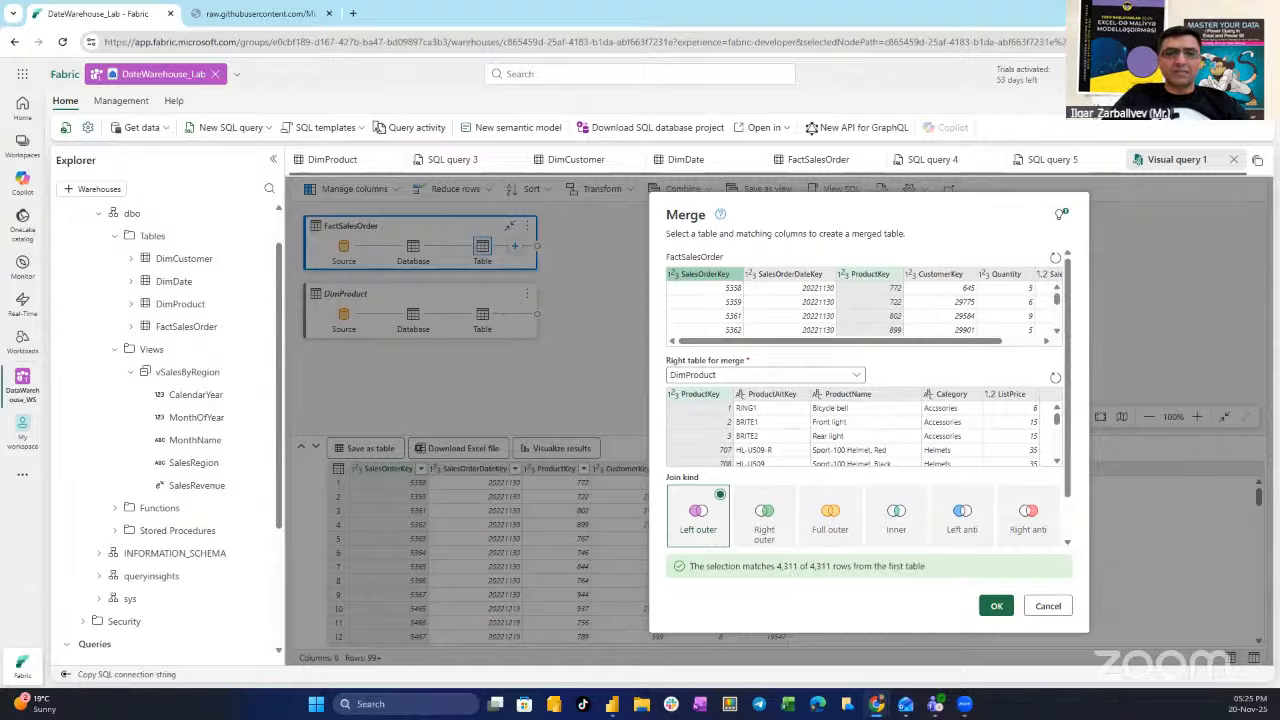
click(867, 281)
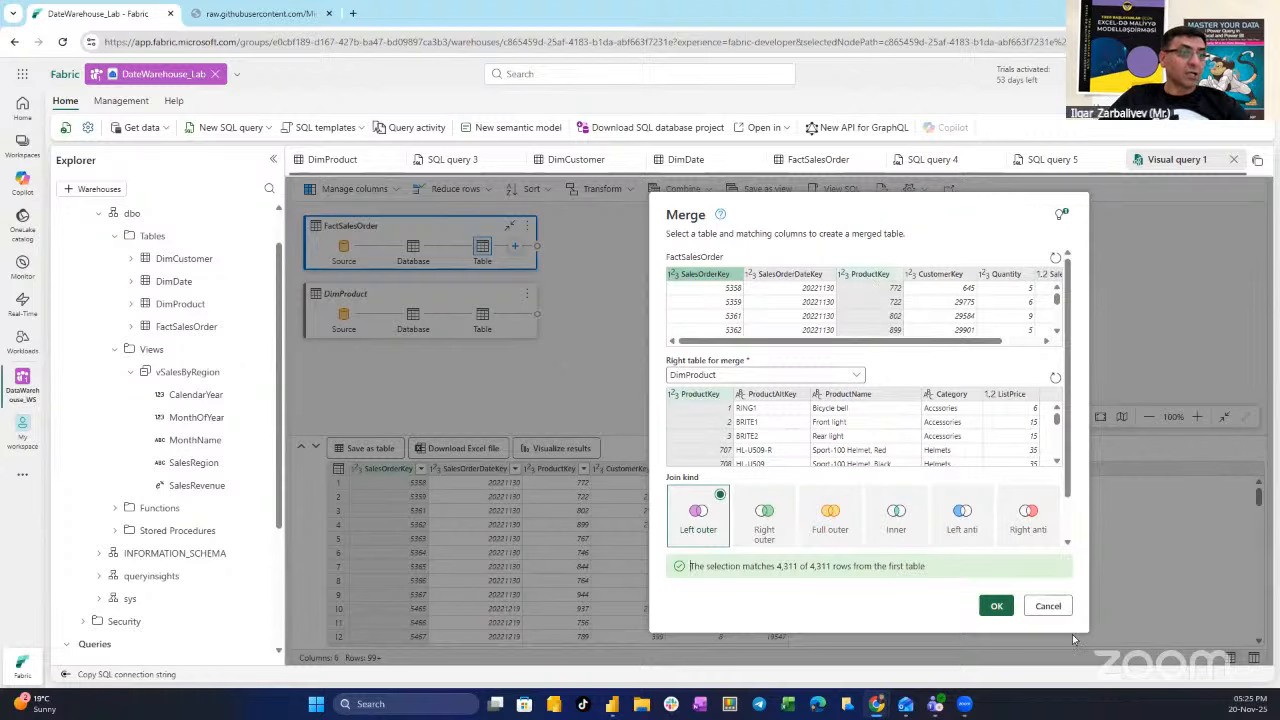
click(996, 606)
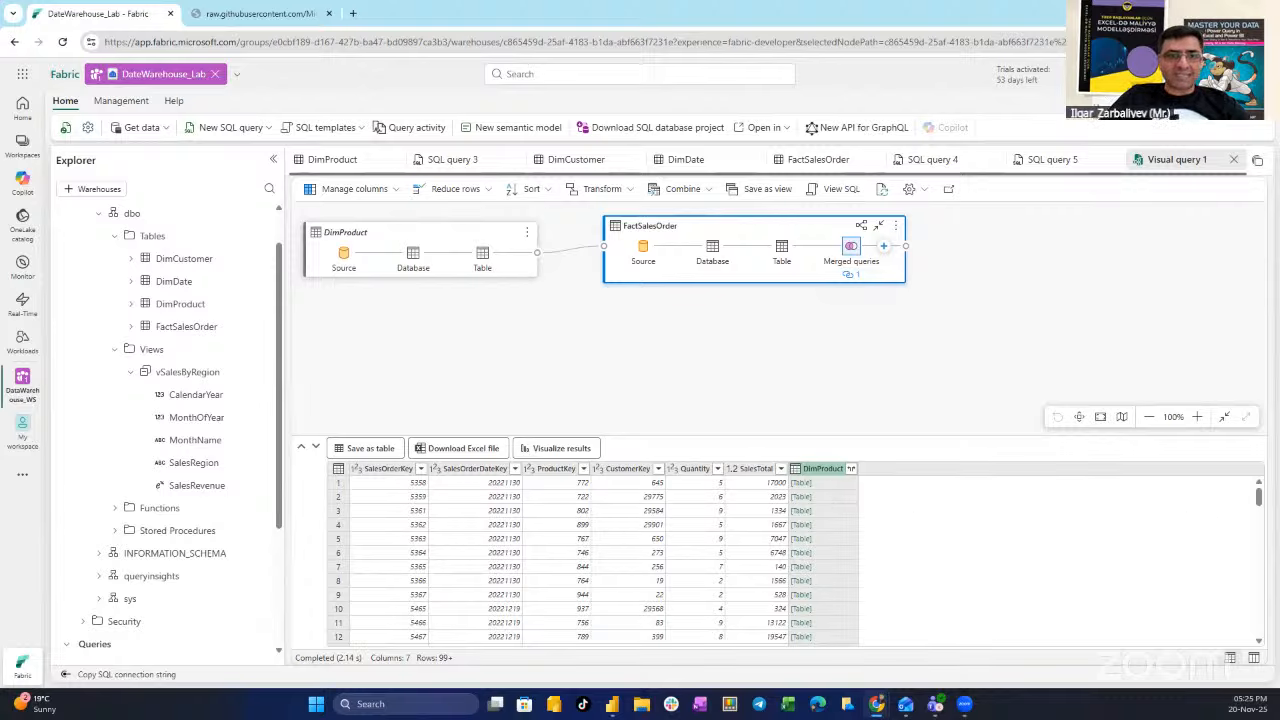
- Expand the merged DimProduct column, keeping only its ProductName field
click(851, 469)
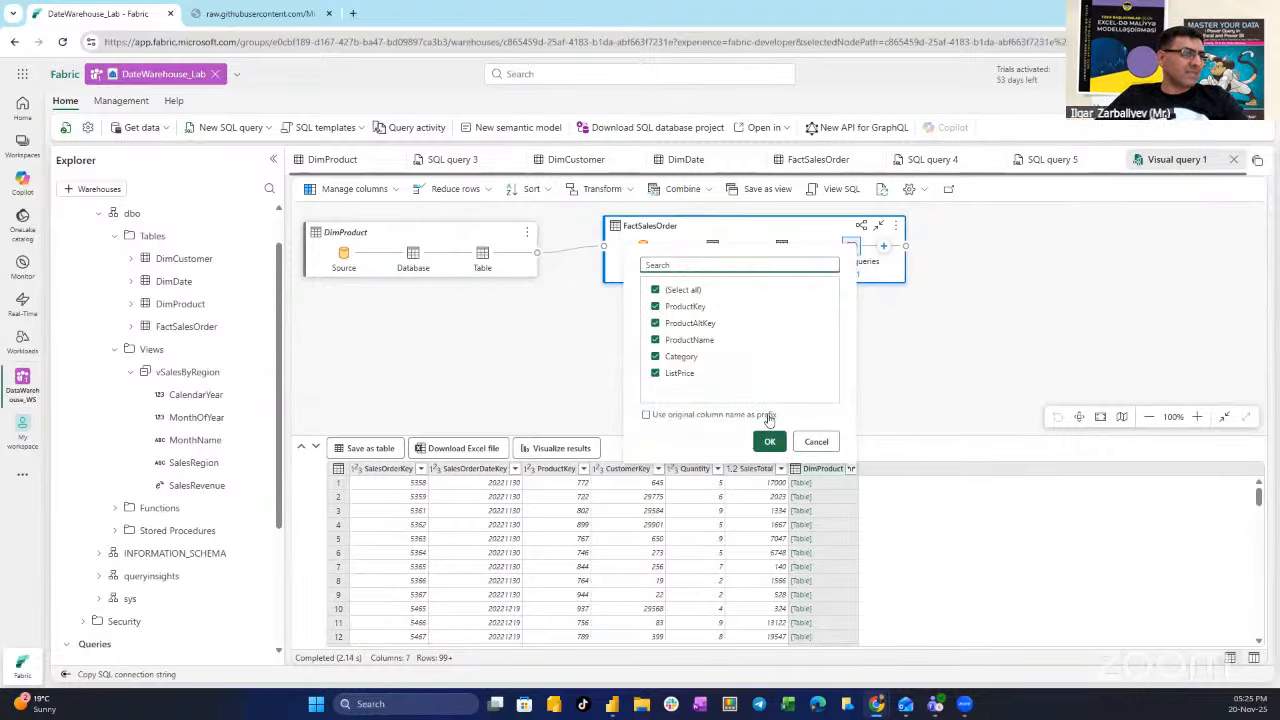
click(655, 290)
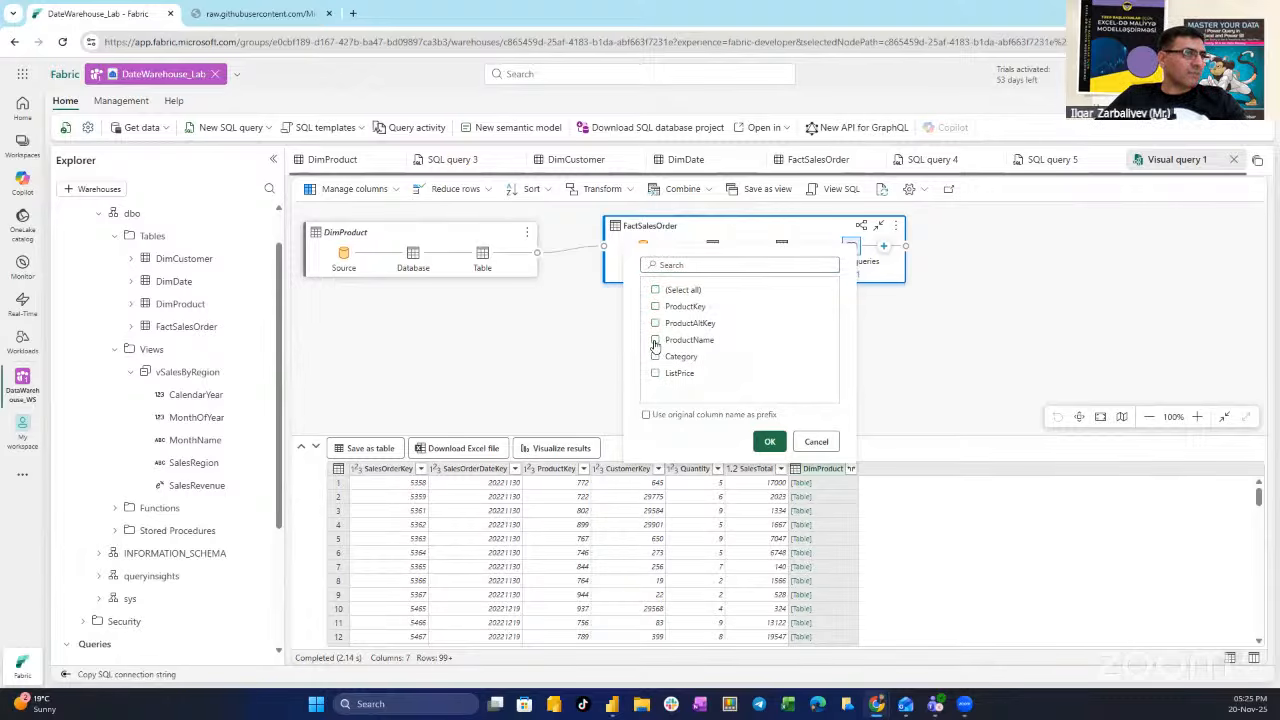
click(655, 340)
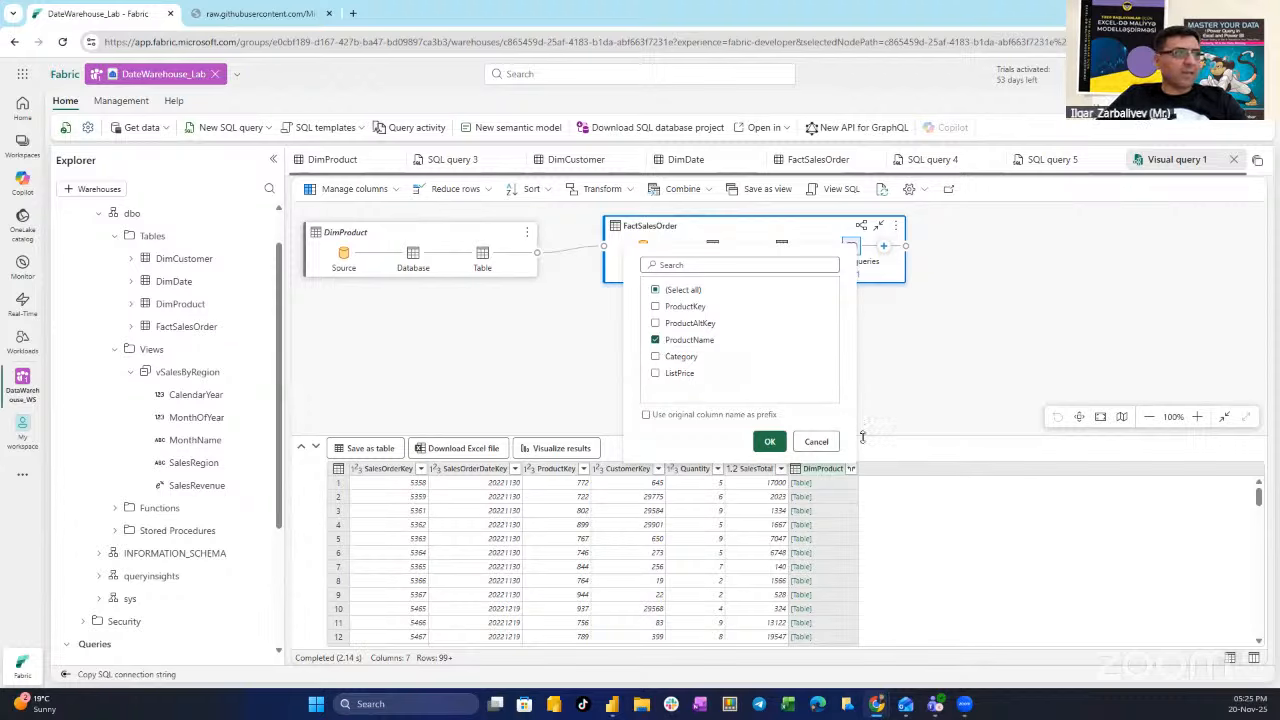
click(769, 441)
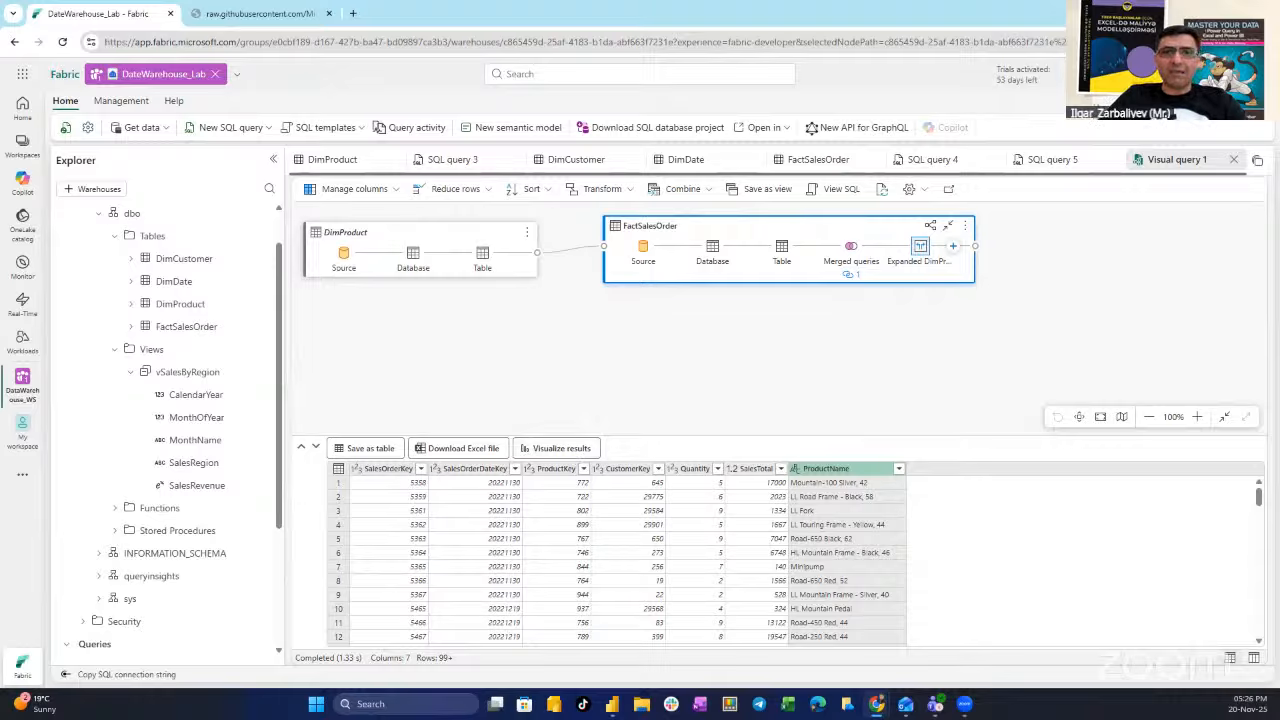
- Filter the ProductName column to show only Cable Lock
click(898, 468)
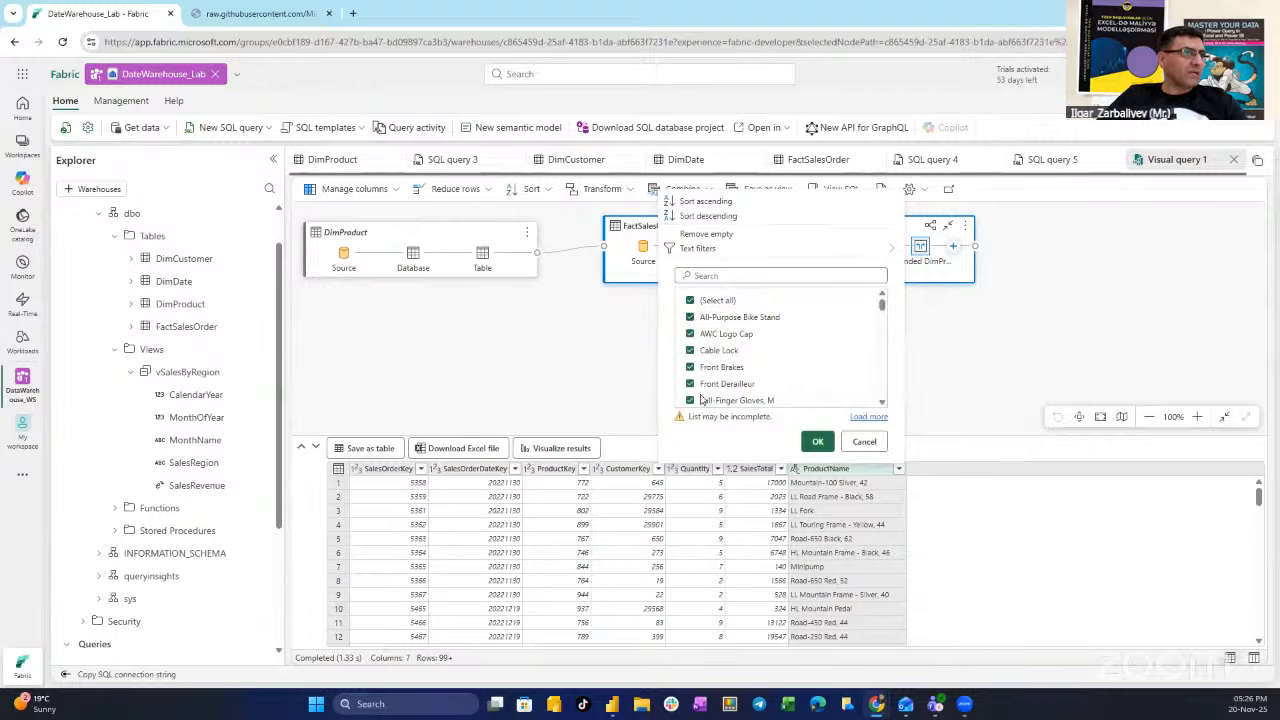
click(876, 417)
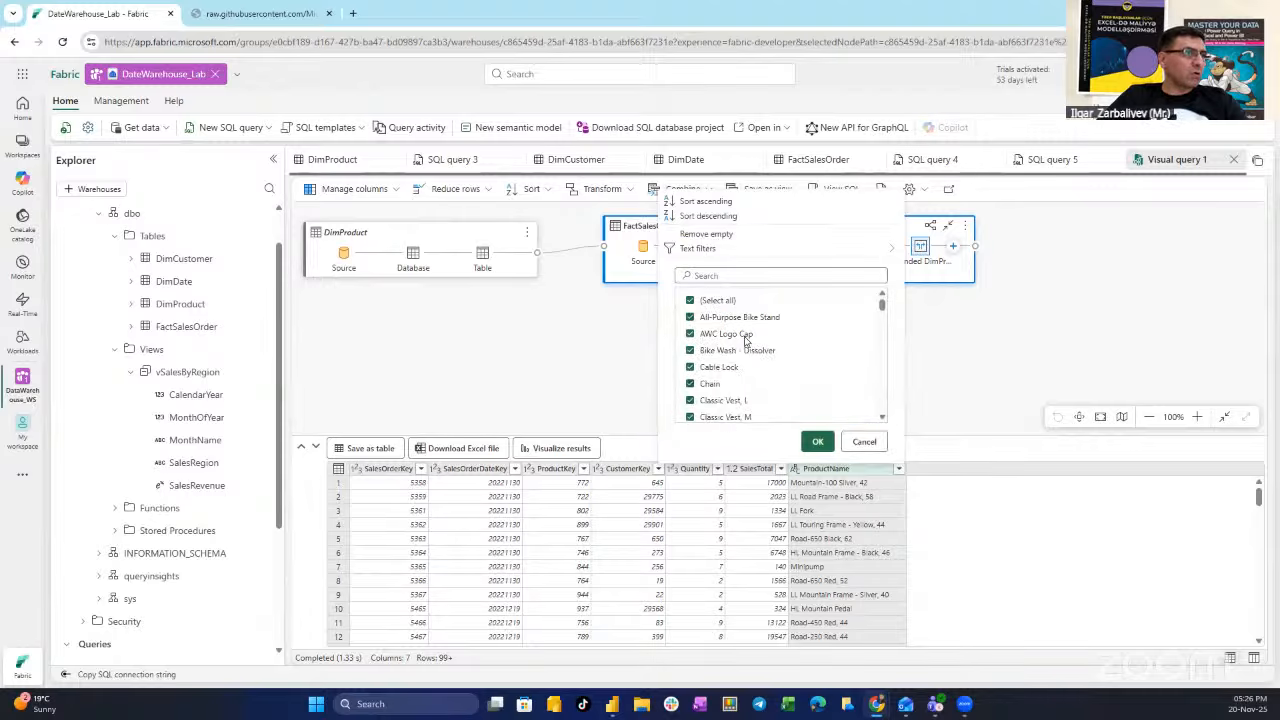
click(738, 274)
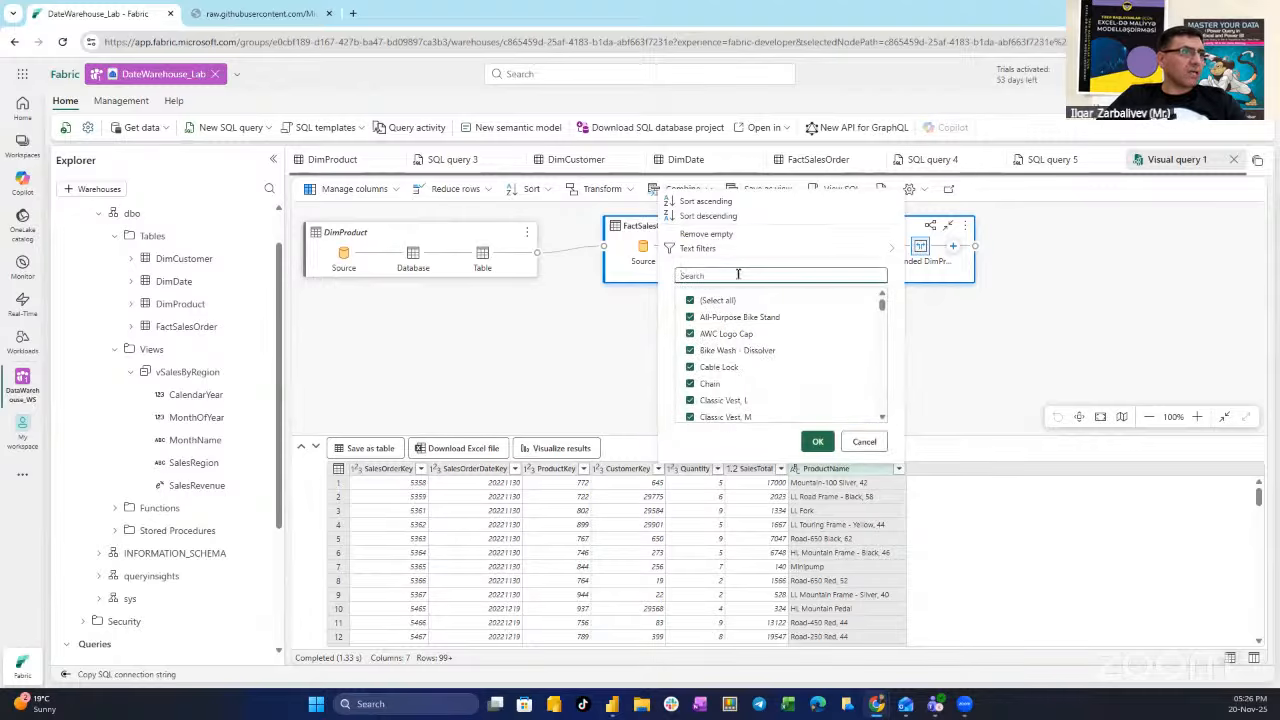
click(691, 301)
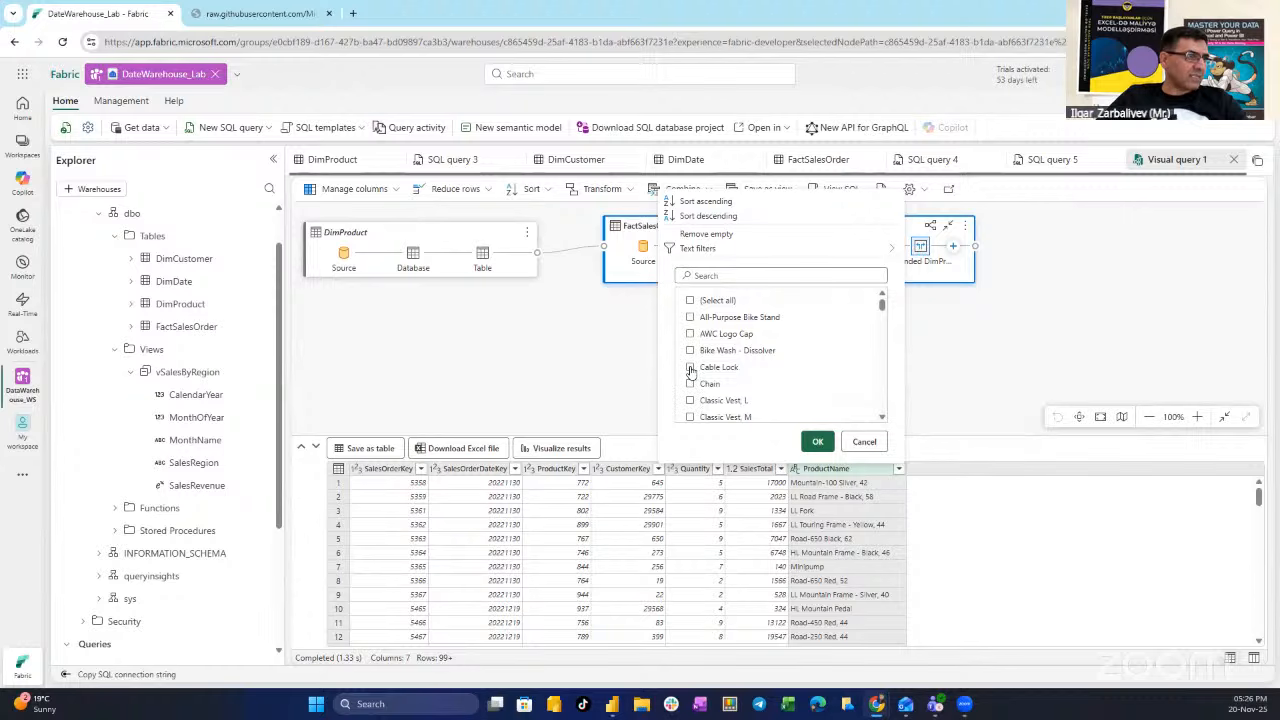
click(690, 367)
click(817, 441)
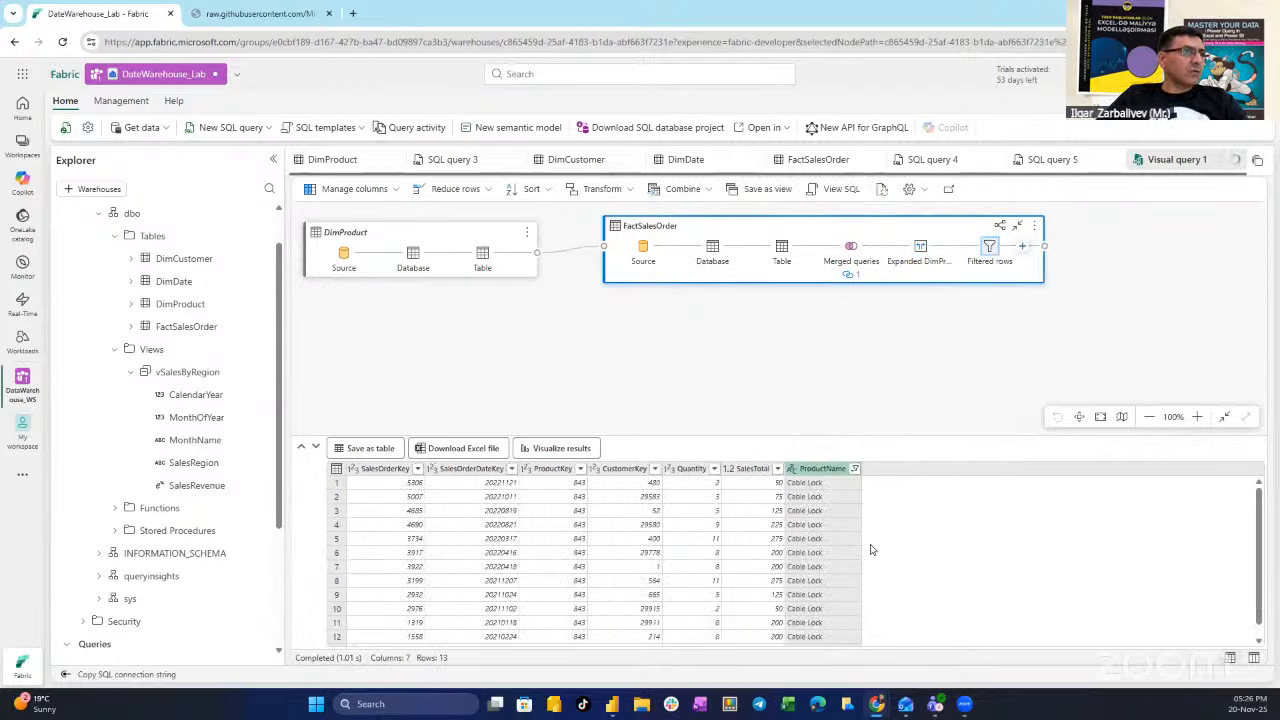
- Clear the ProductName filter so all products appear again
scroll(808, 506, down, 2)
scroll(814, 507, up, 2)
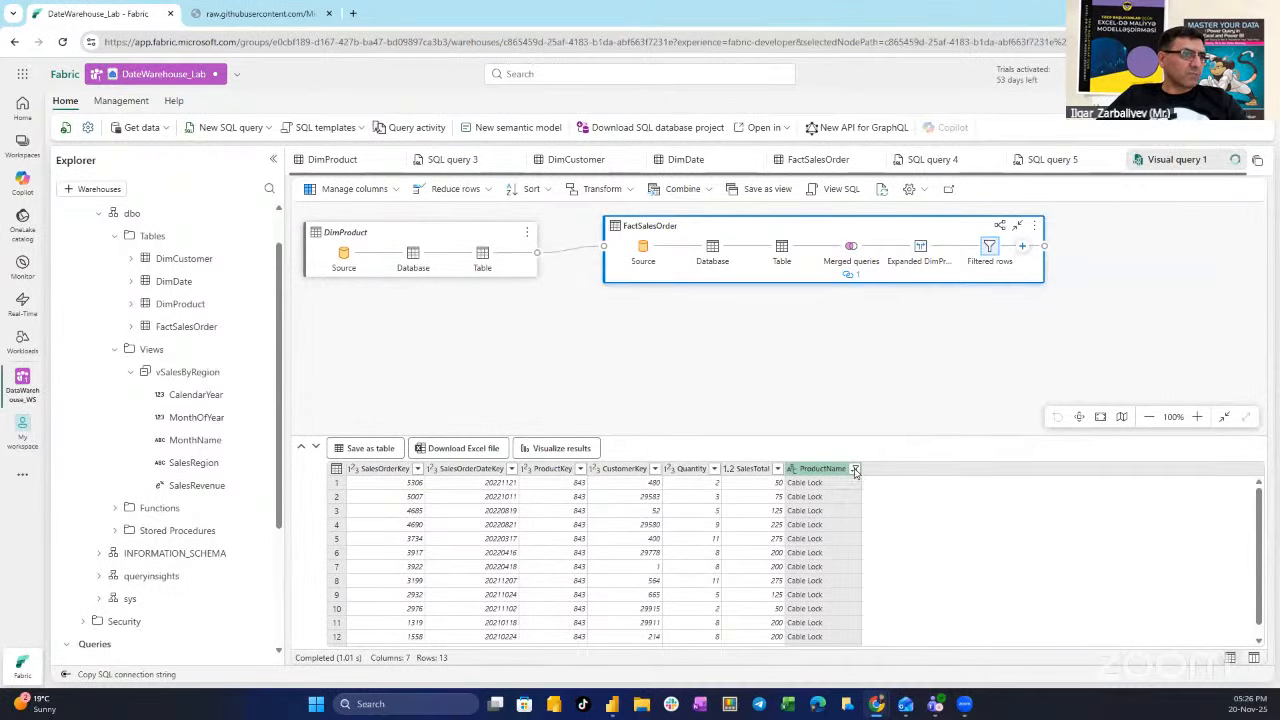
click(855, 469)
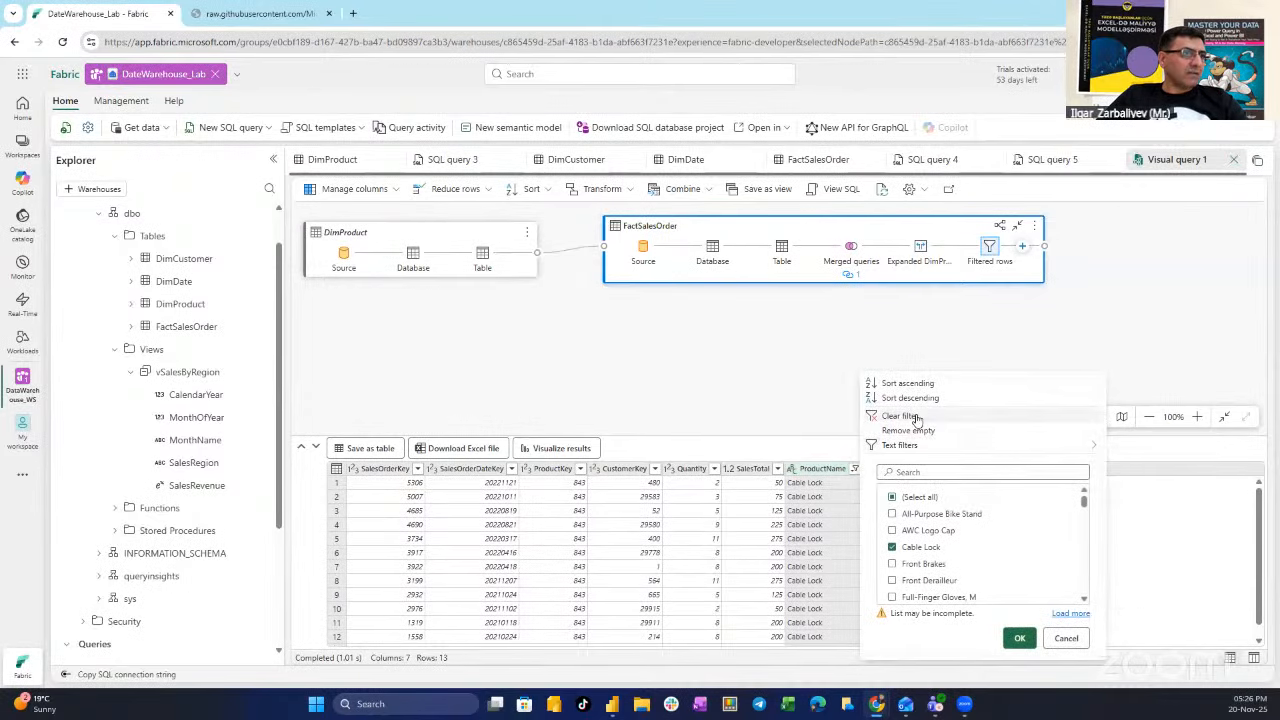
click(916, 418)
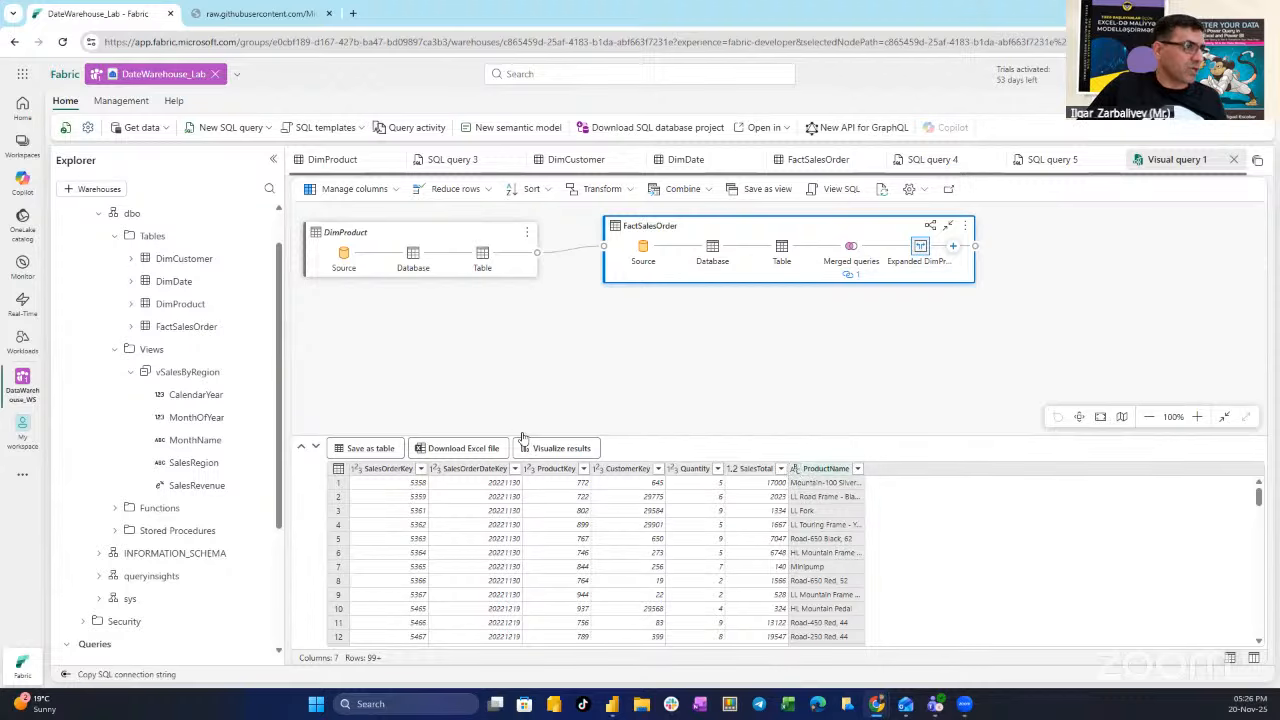
- Visualize the results as a clustered column chart of SalesTotal by ProductName
click(556, 451)
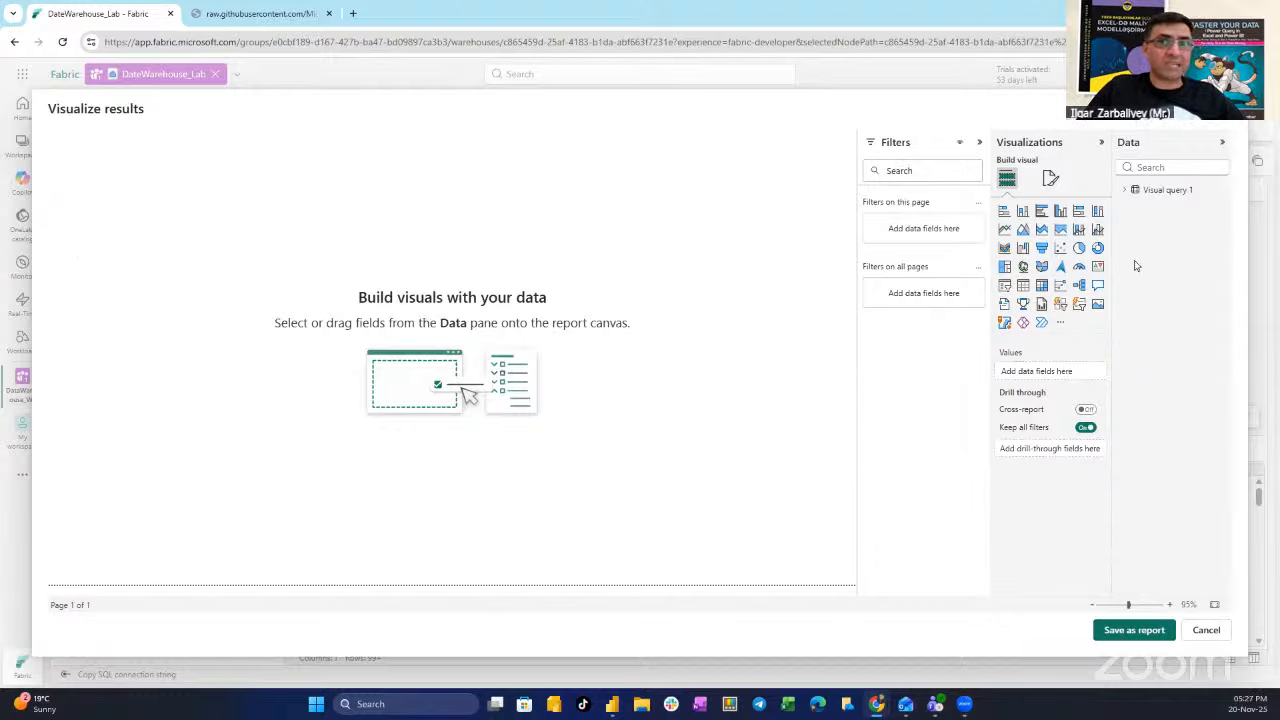
click(1022, 212)
drag(108, 220, 284, 252)
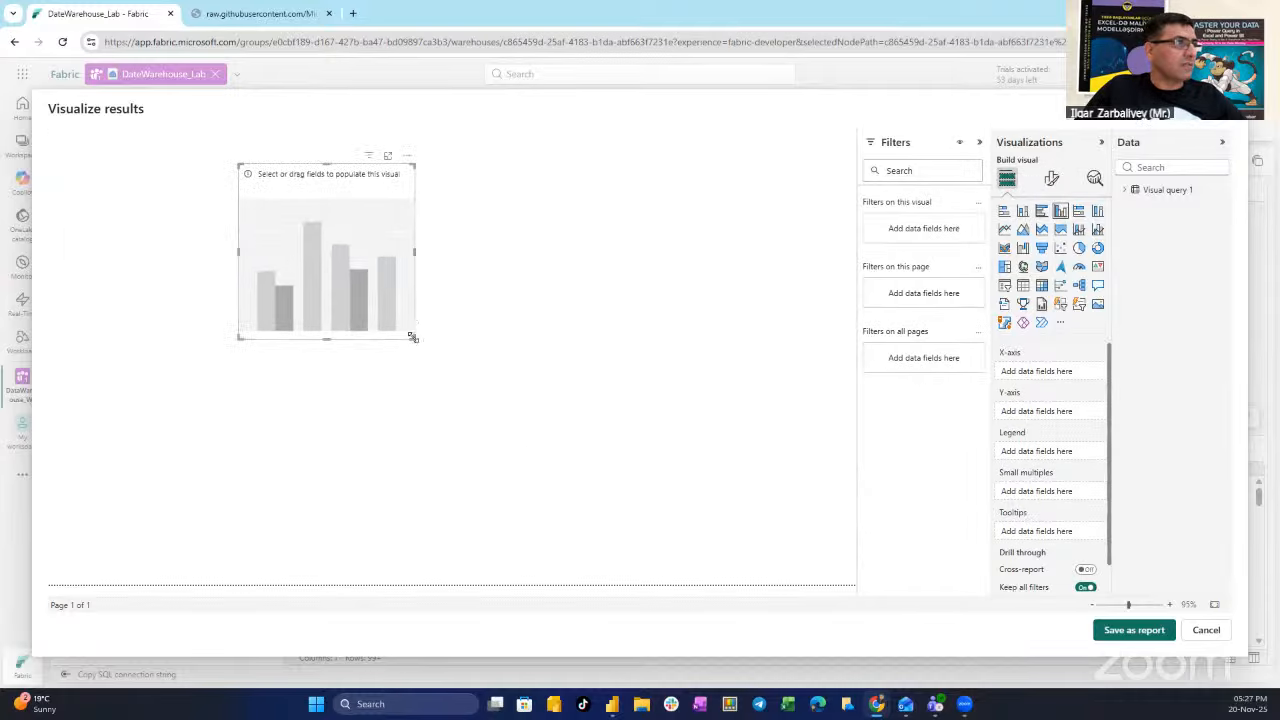
drag(412, 337, 766, 491)
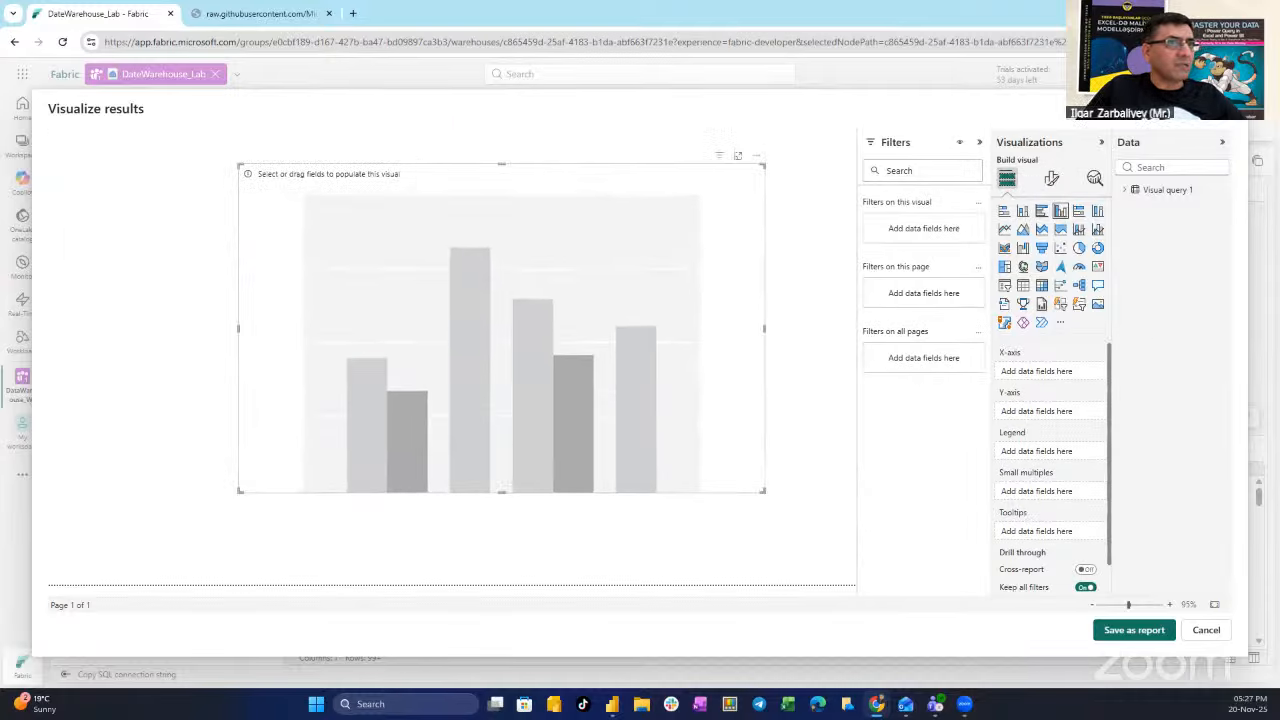
click(1125, 190)
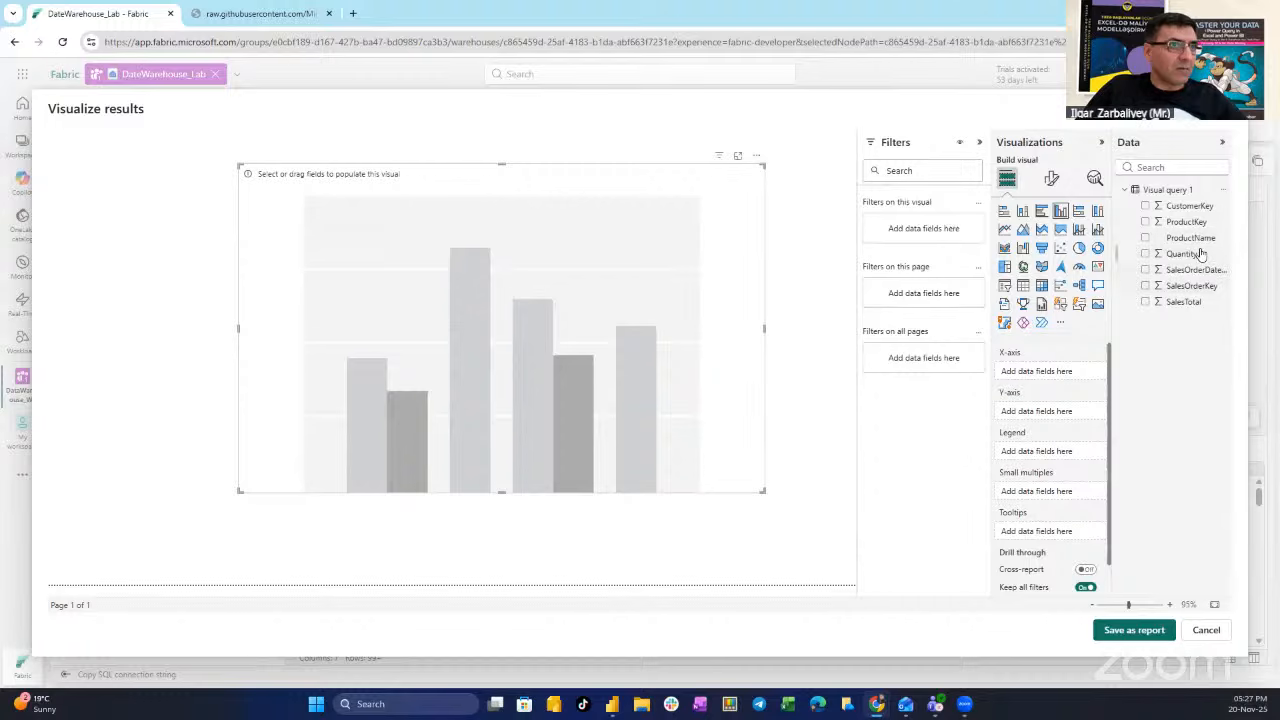
drag(1191, 239, 450, 338)
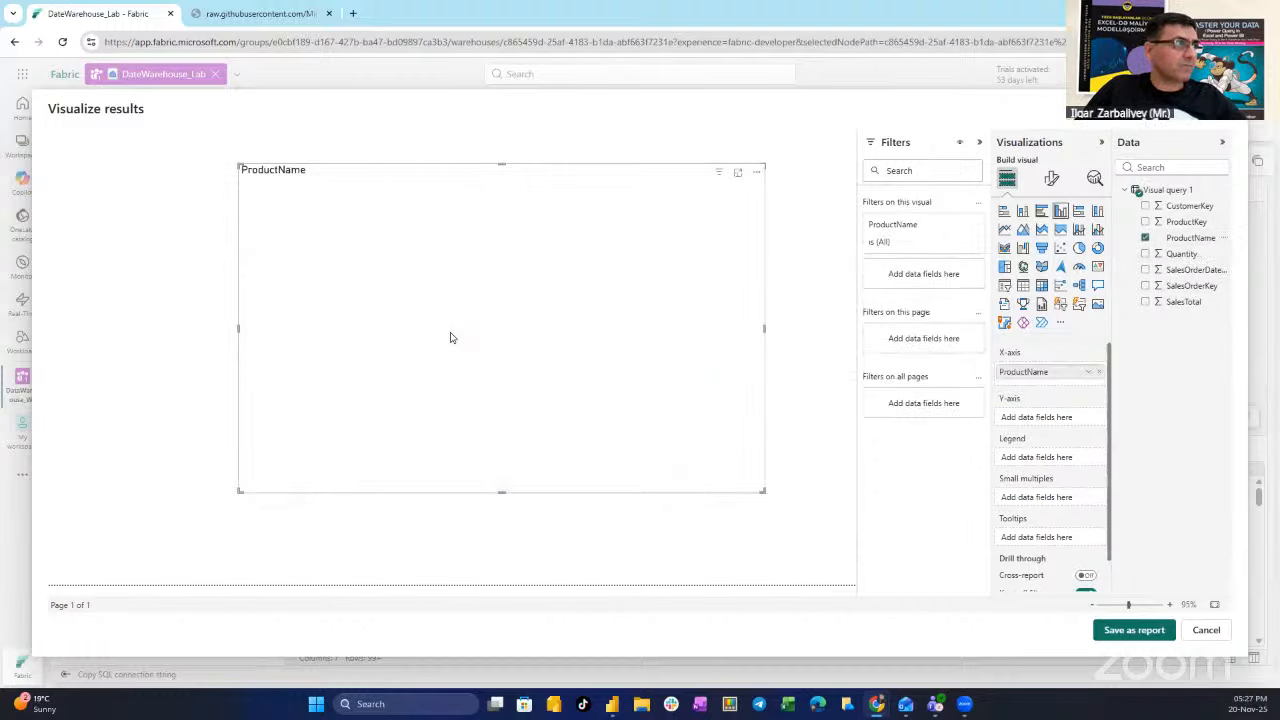
drag(1183, 301, 597, 326)
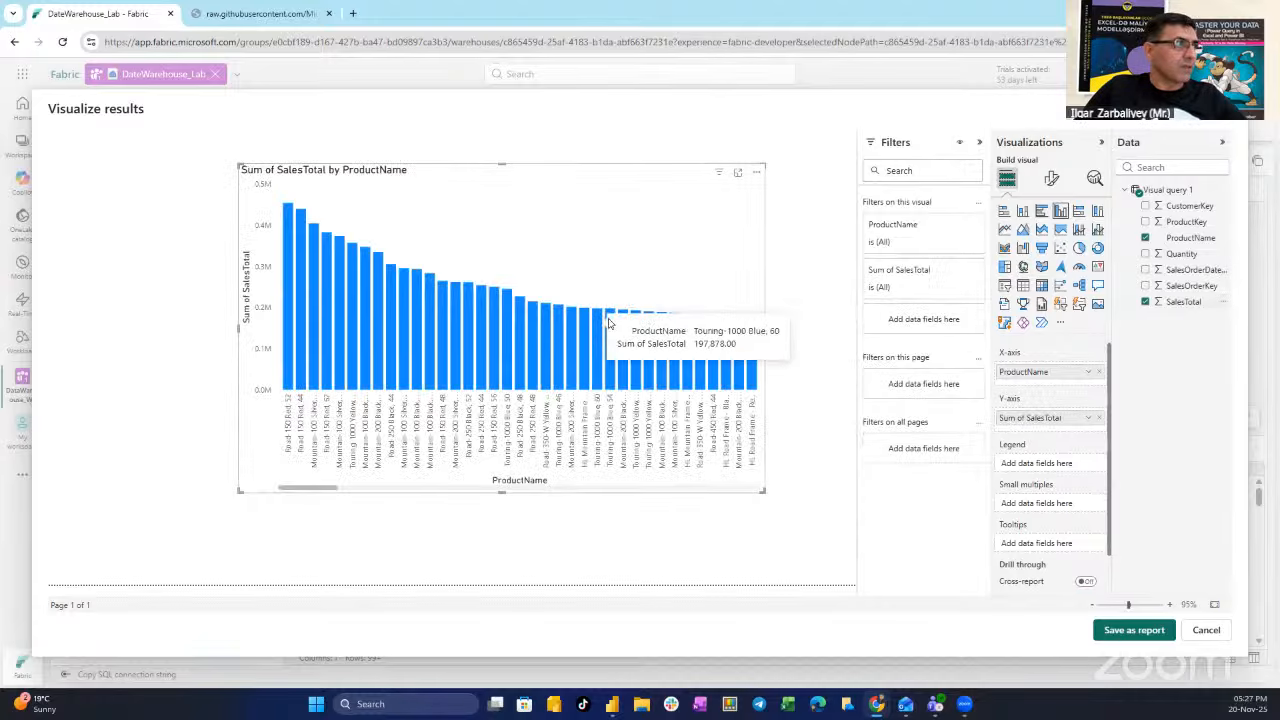
- Apply a Top N filter showing the 10 products with highest SalesTotal, then widen the chart
click(951, 226)
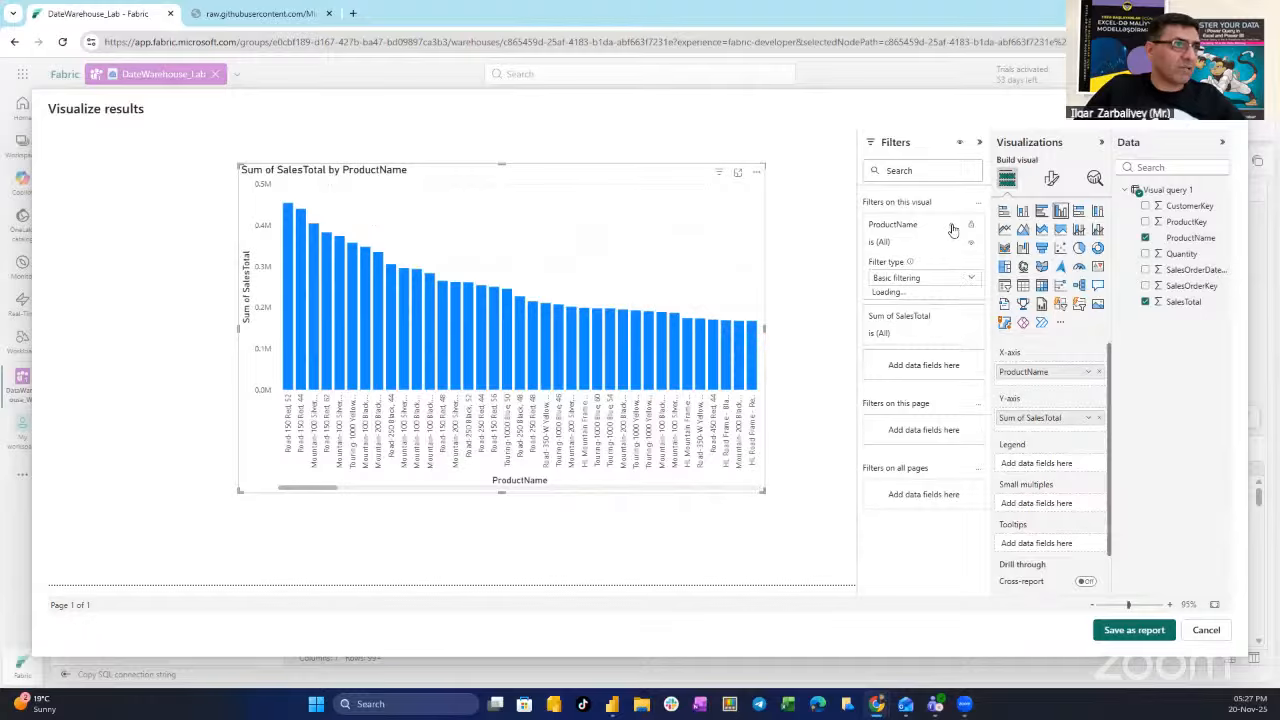
click(914, 279)
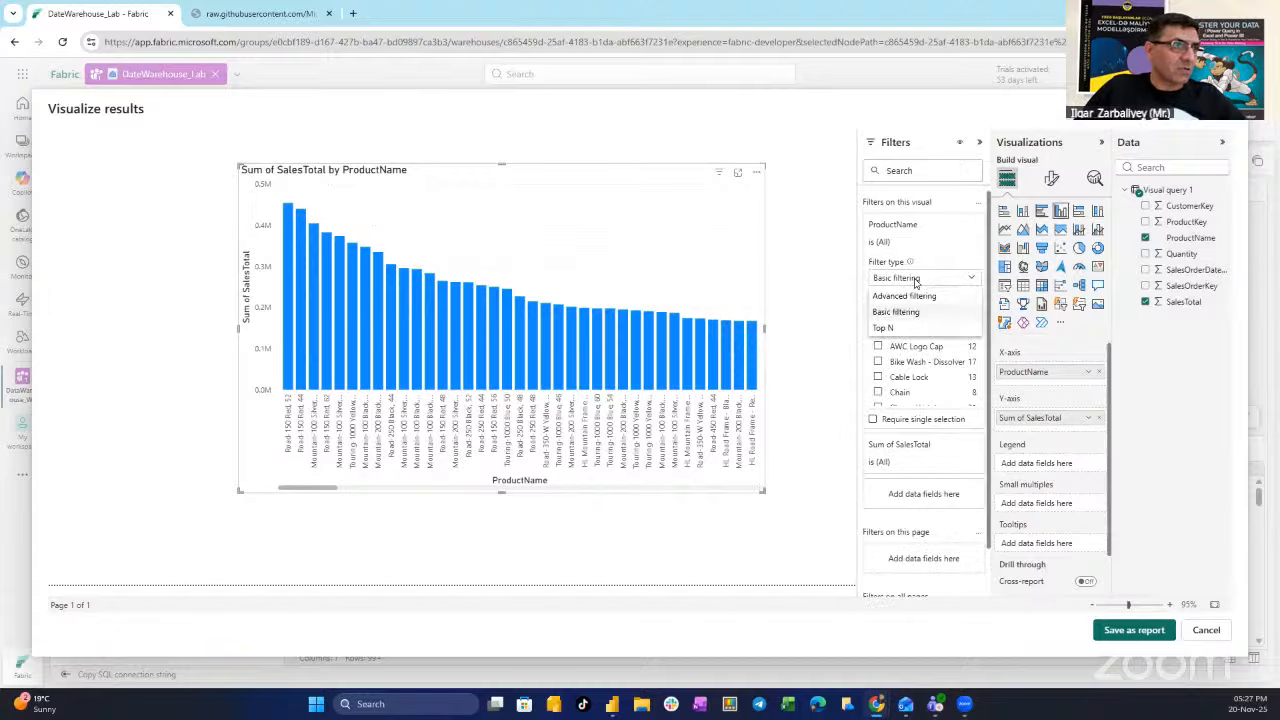
click(891, 330)
click(950, 313)
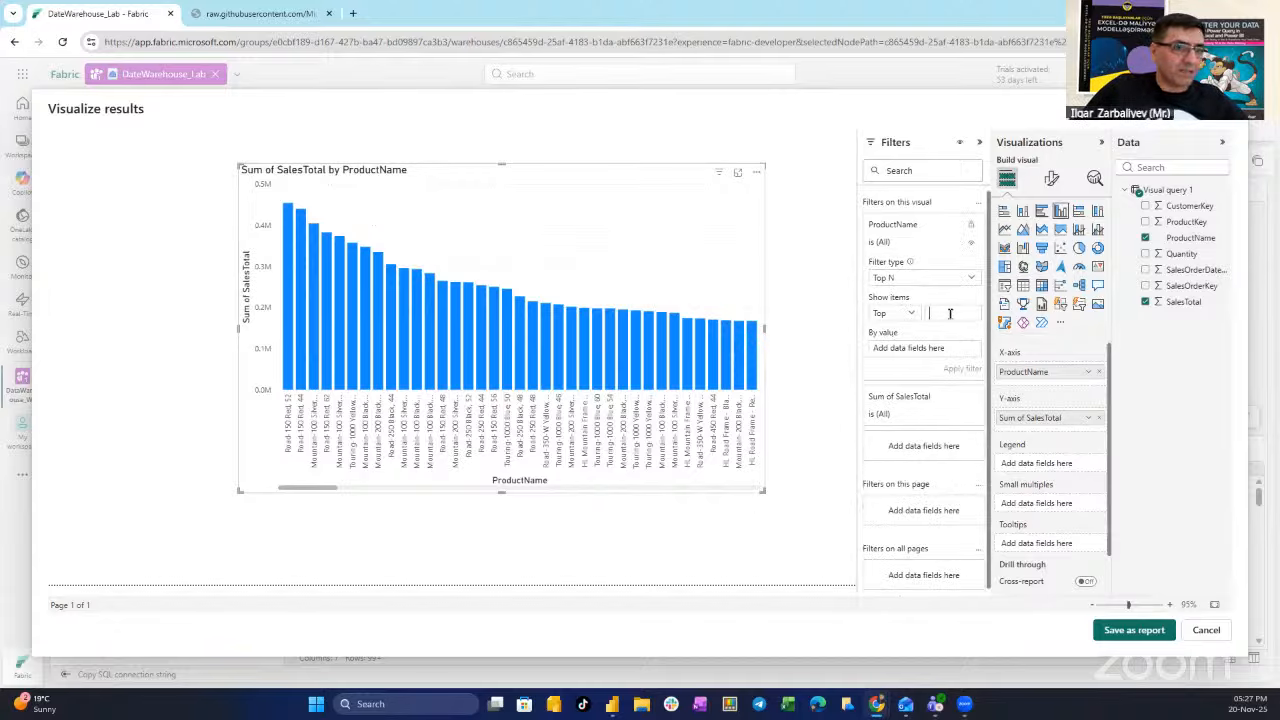
text(10)
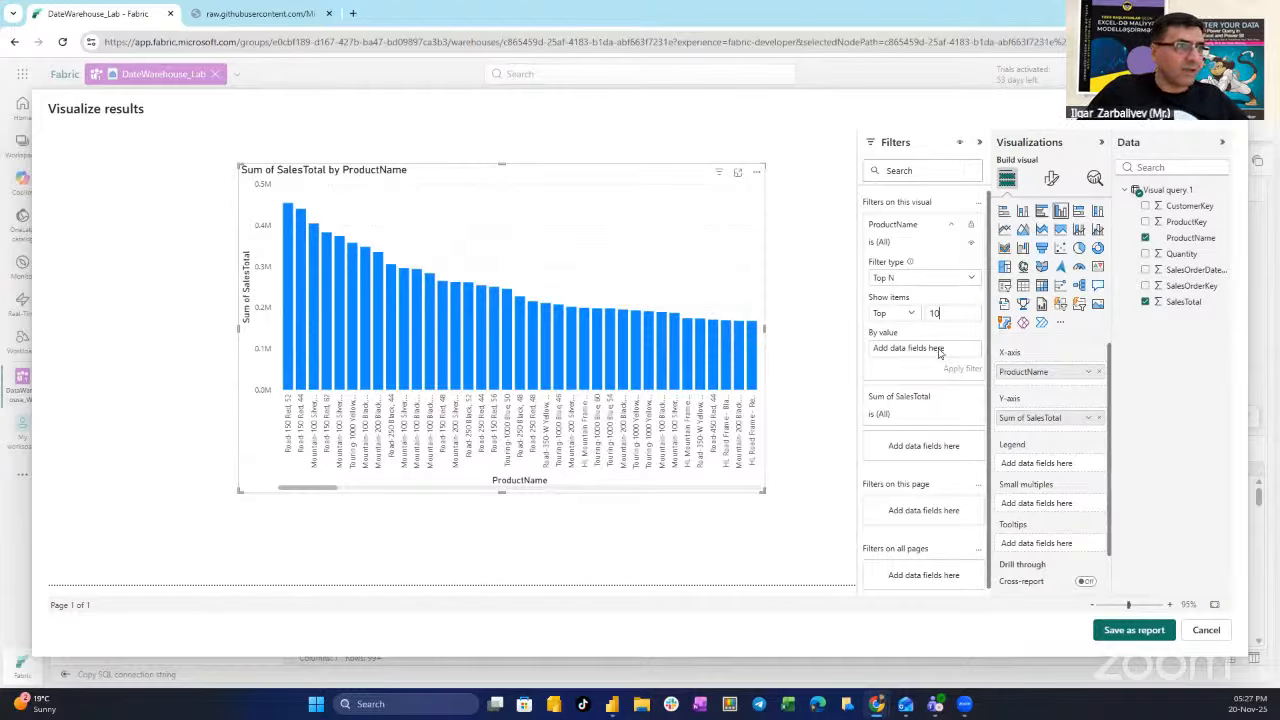
drag(1189, 304, 960, 350)
click(965, 368)
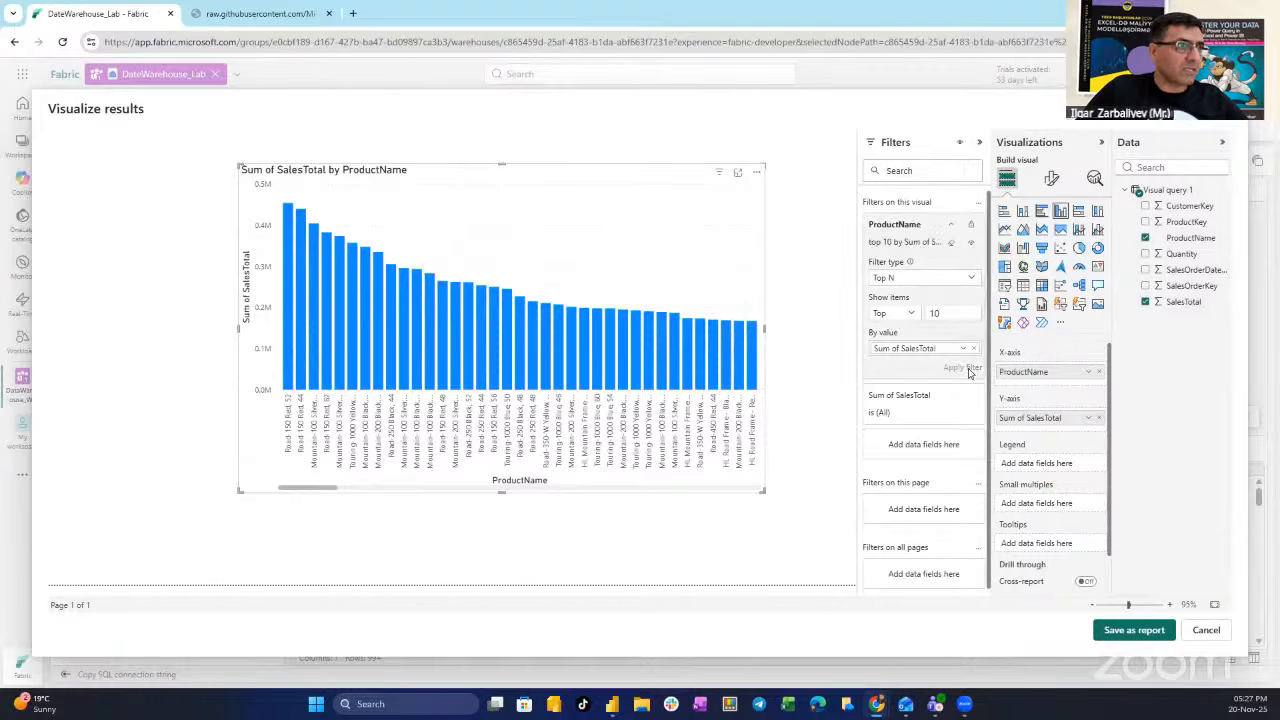
drag(760, 498, 810, 483)
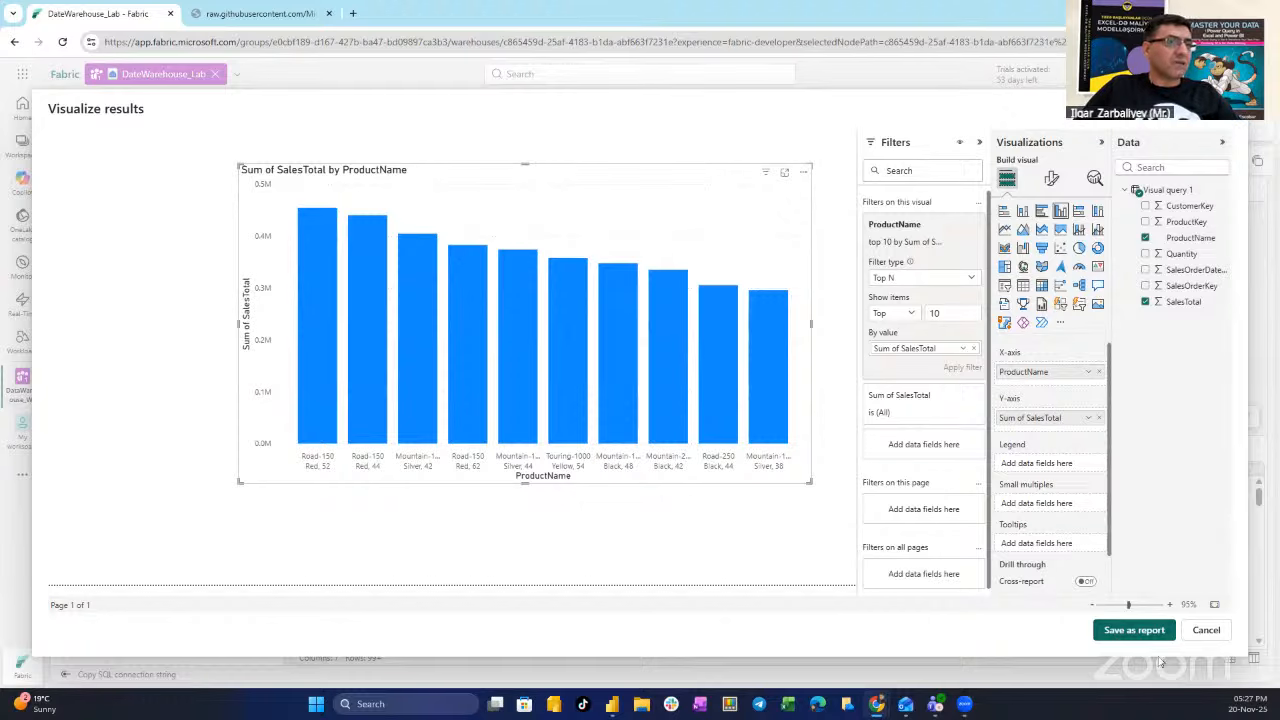
mouse_move(634, 447)
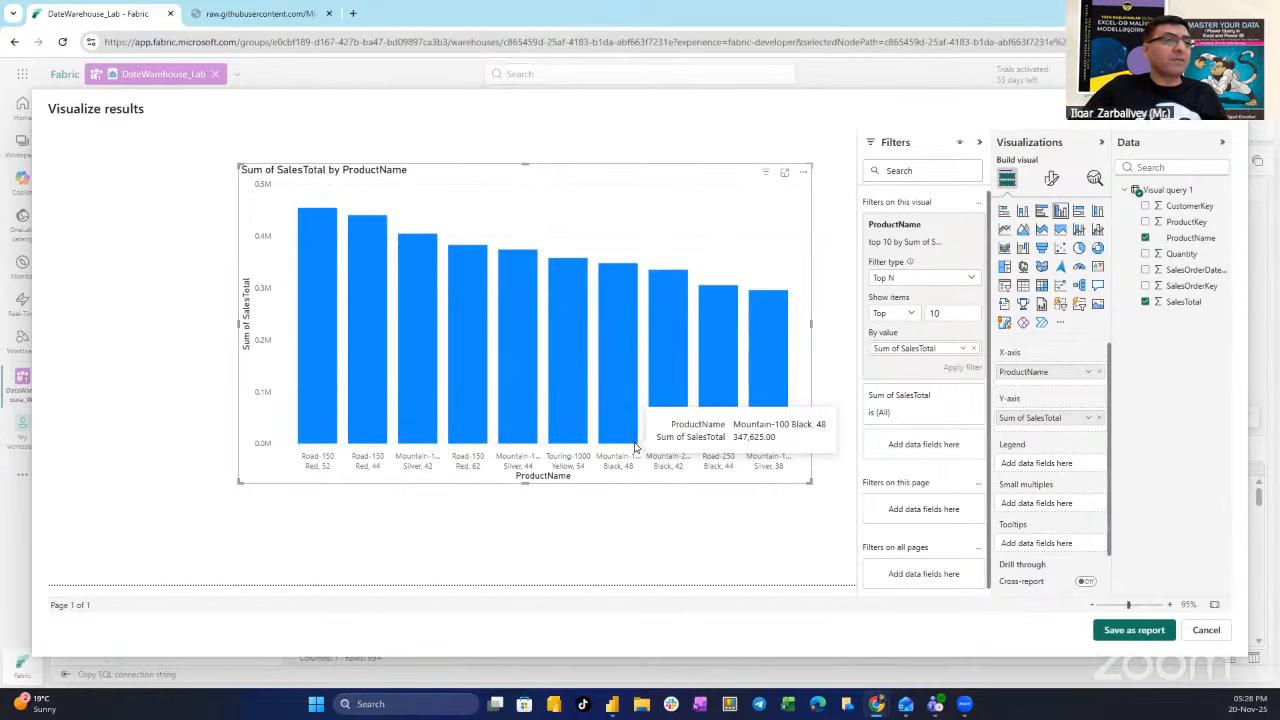
- Discard the chart preview and begin a new semantic model
click(1208, 633)
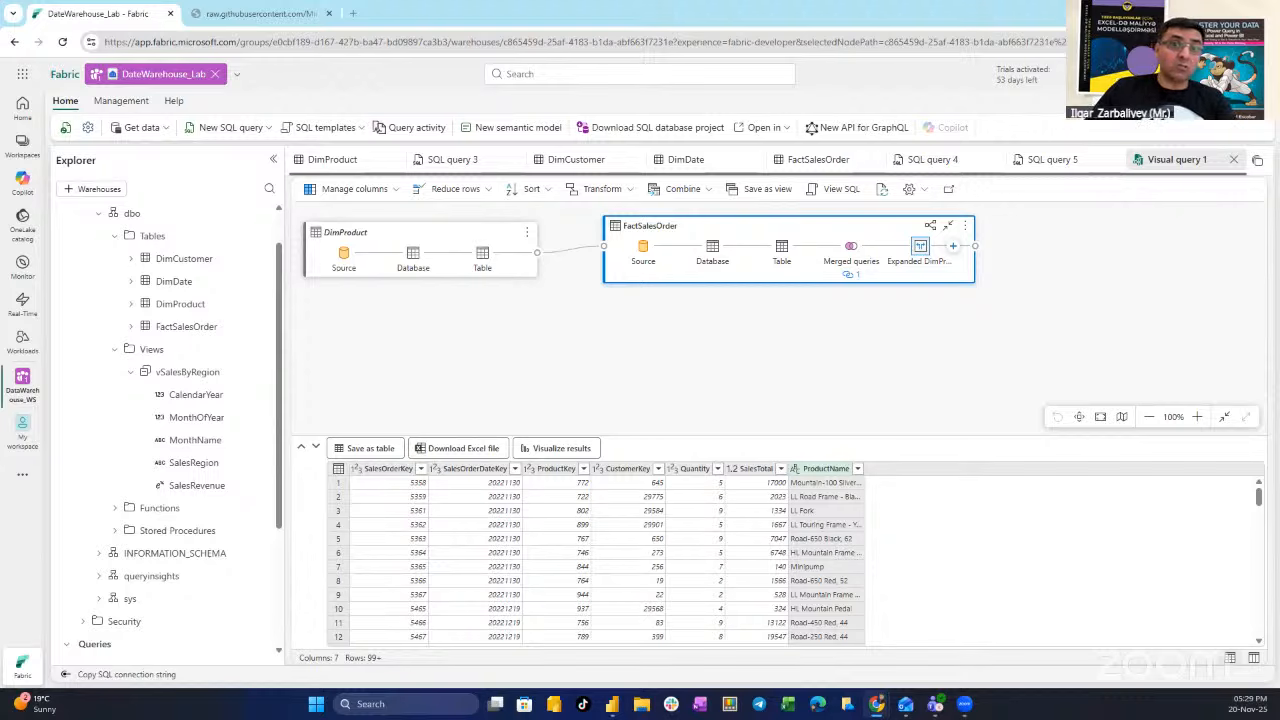
click(509, 135)
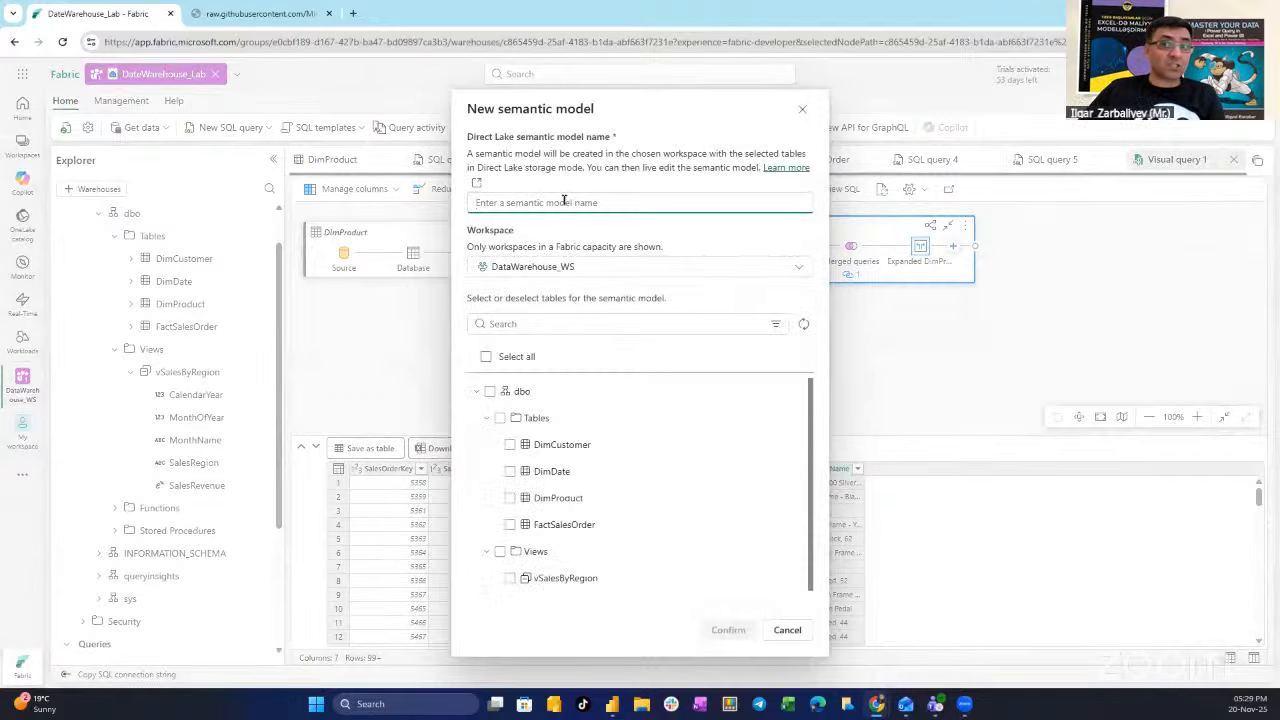
- Create semantic model DateWH_SM containing all four warehouse tables
click(565, 202)
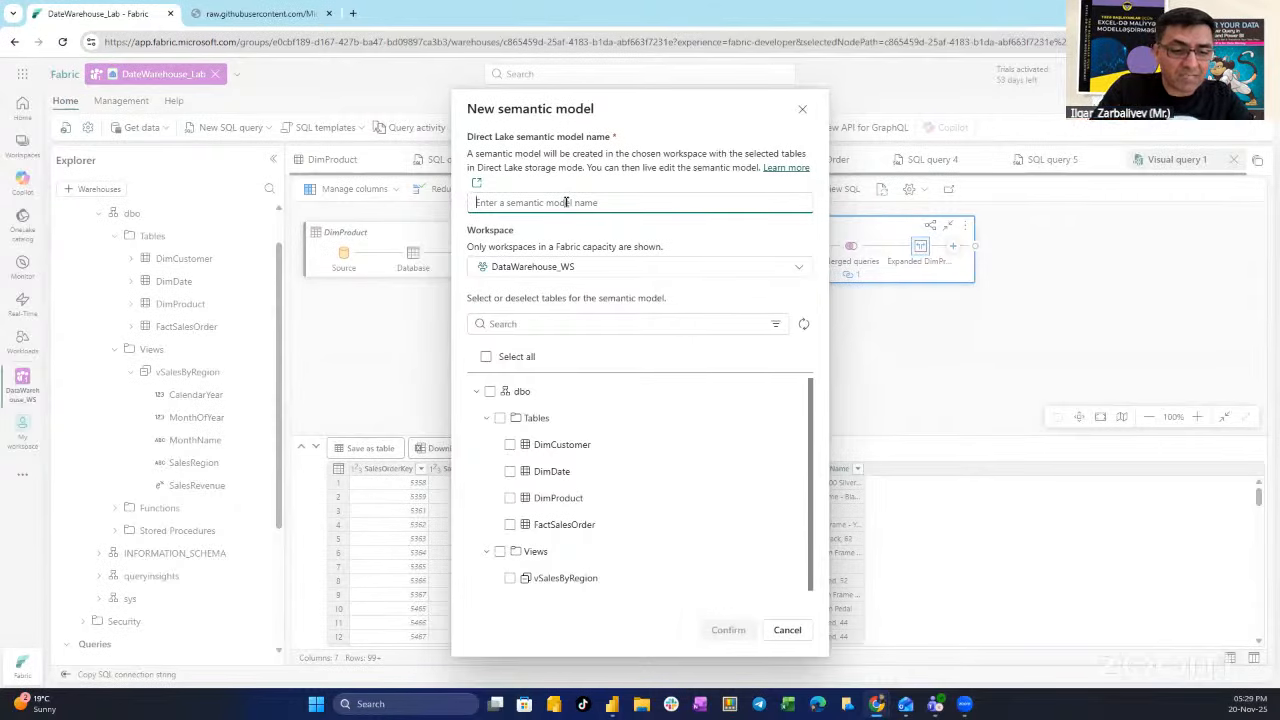
text(DateWH_SM)
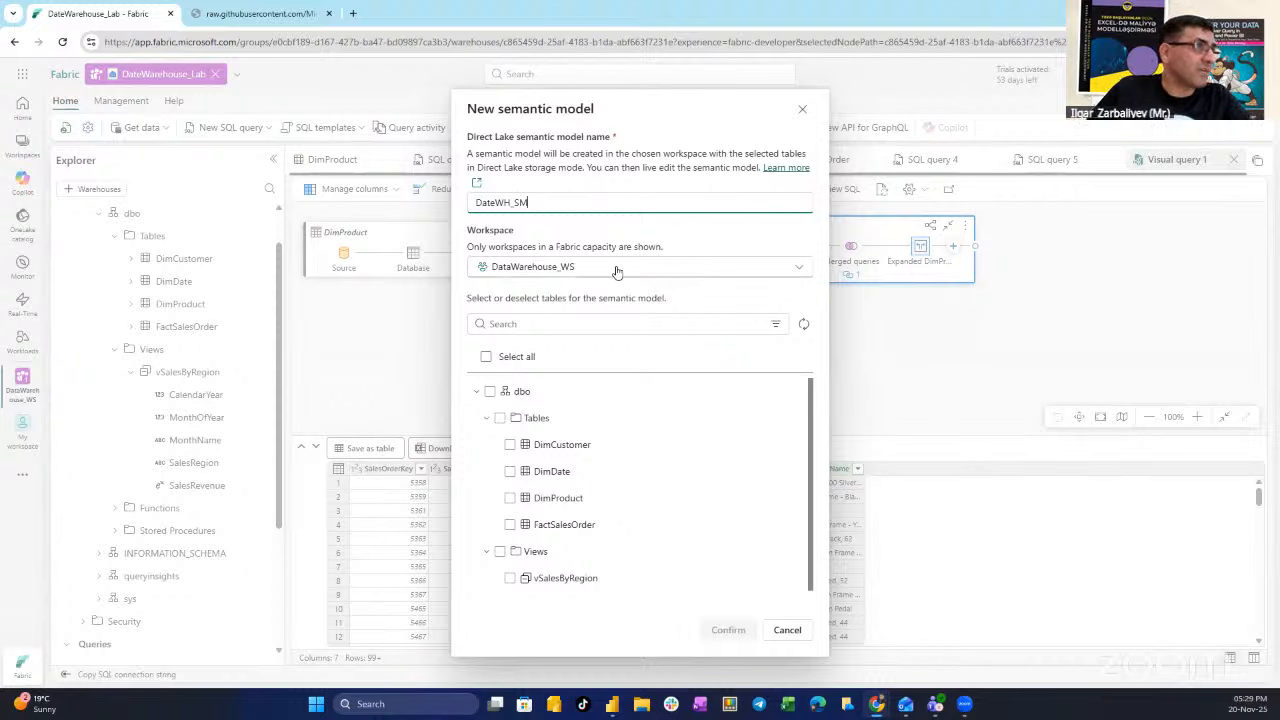
click(500, 419)
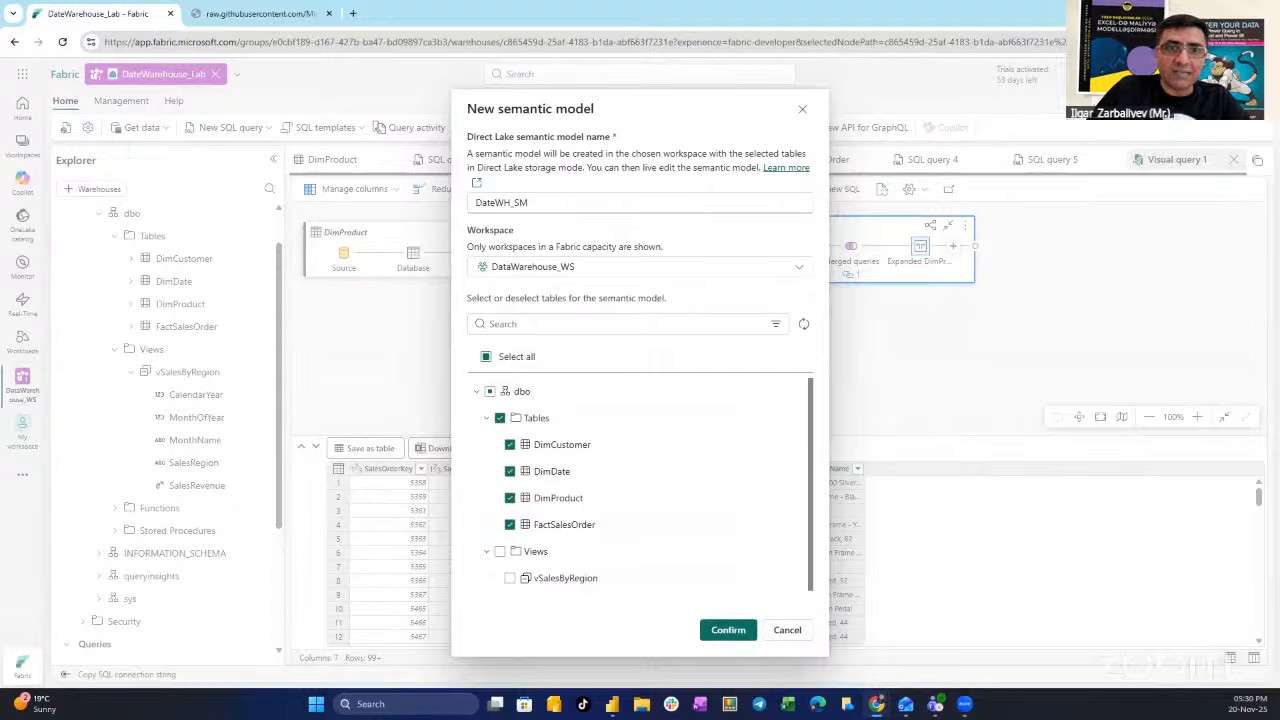
click(728, 629)
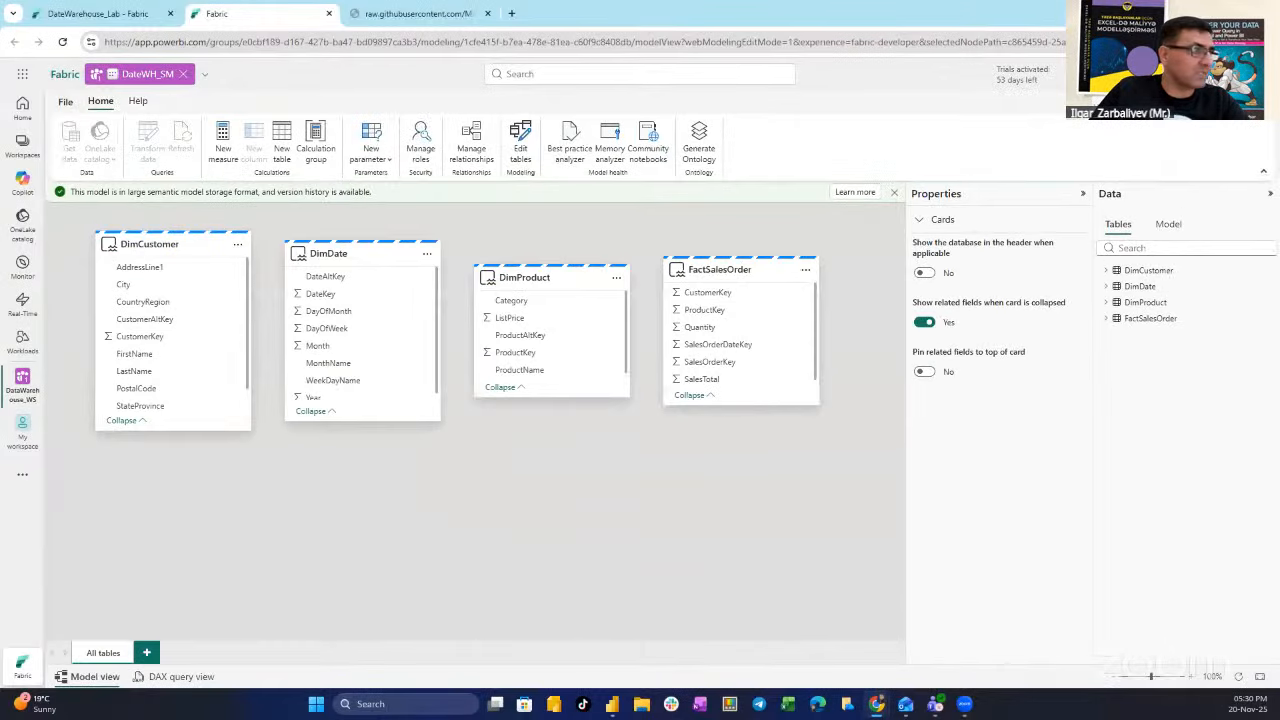
- Arrange DimCustomer, DimDate and DimProduct in a row with FactSalesOrder beneath them
click(1082, 193)
drag(757, 288, 393, 505)
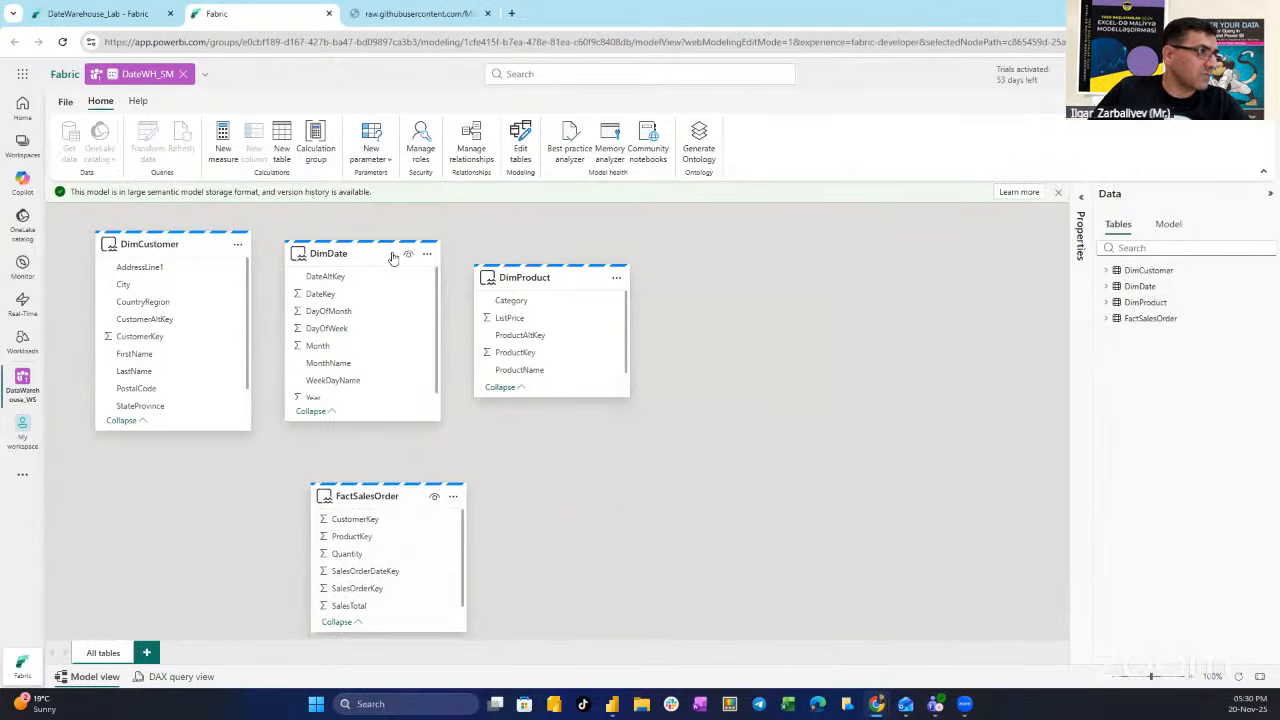
drag(559, 273, 684, 267)
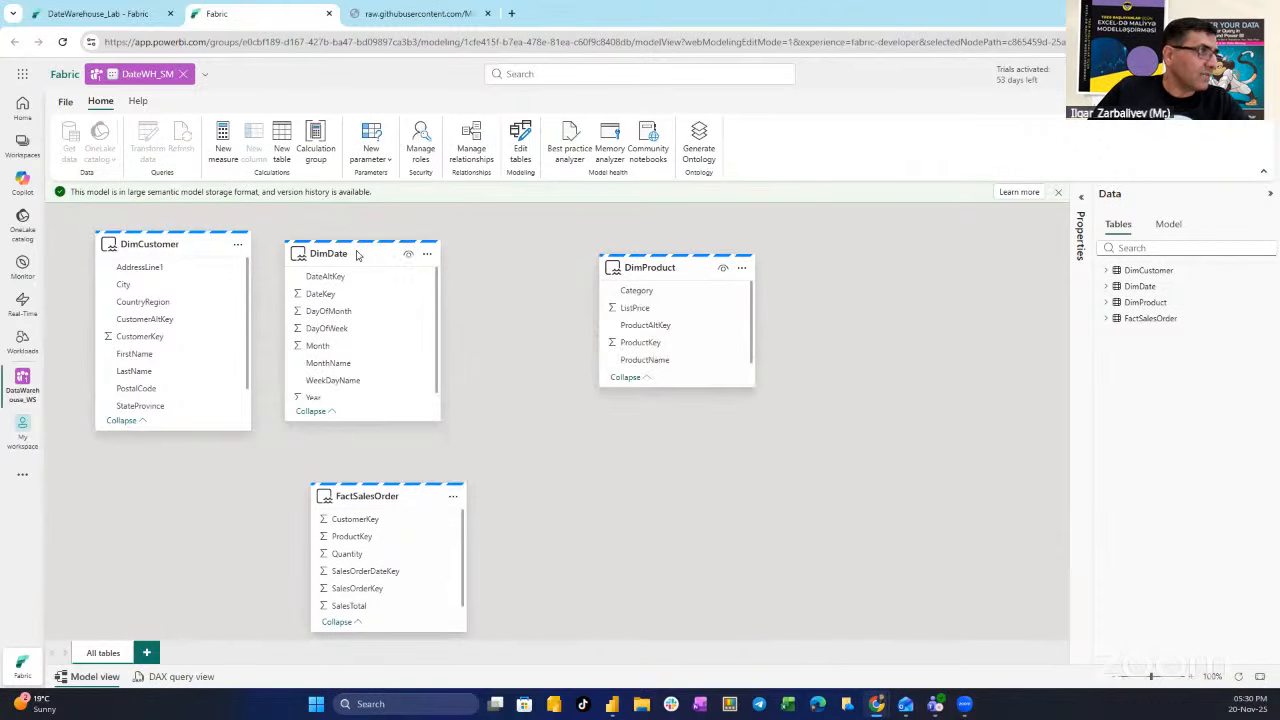
drag(366, 252, 480, 251)
drag(176, 248, 300, 250)
drag(309, 428, 309, 405)
drag(491, 247, 480, 241)
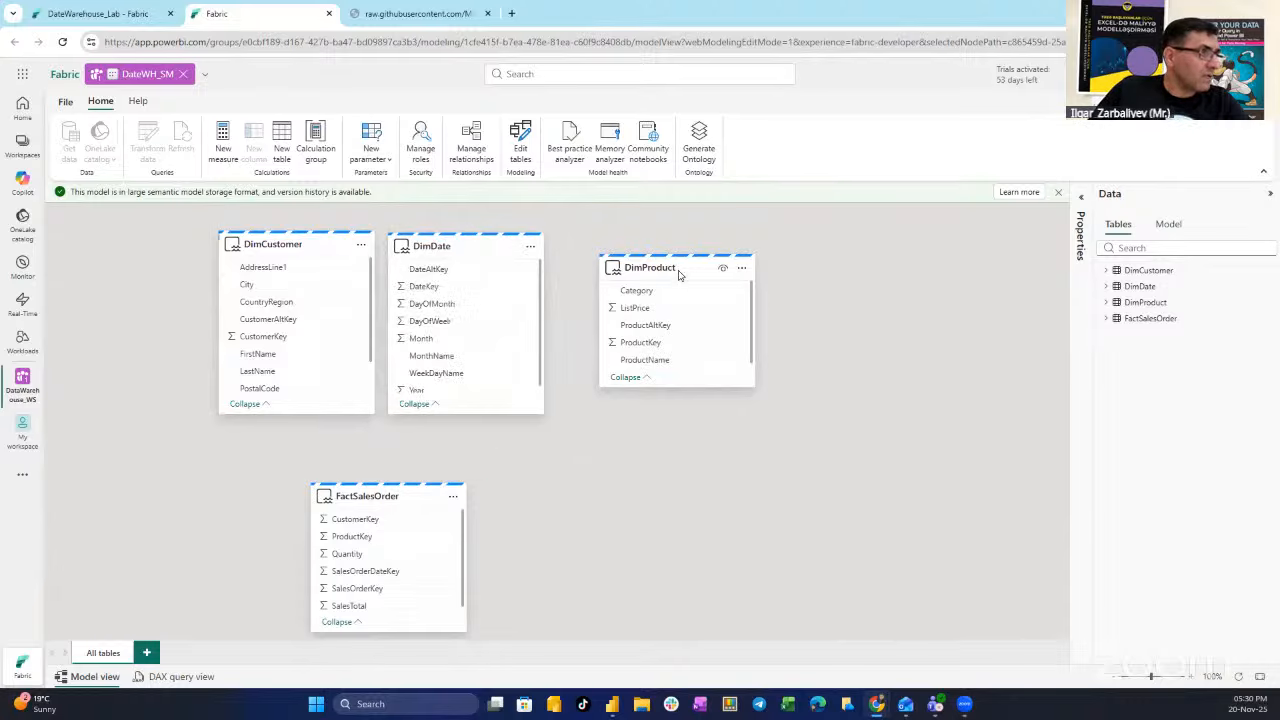
drag(684, 272, 640, 257)
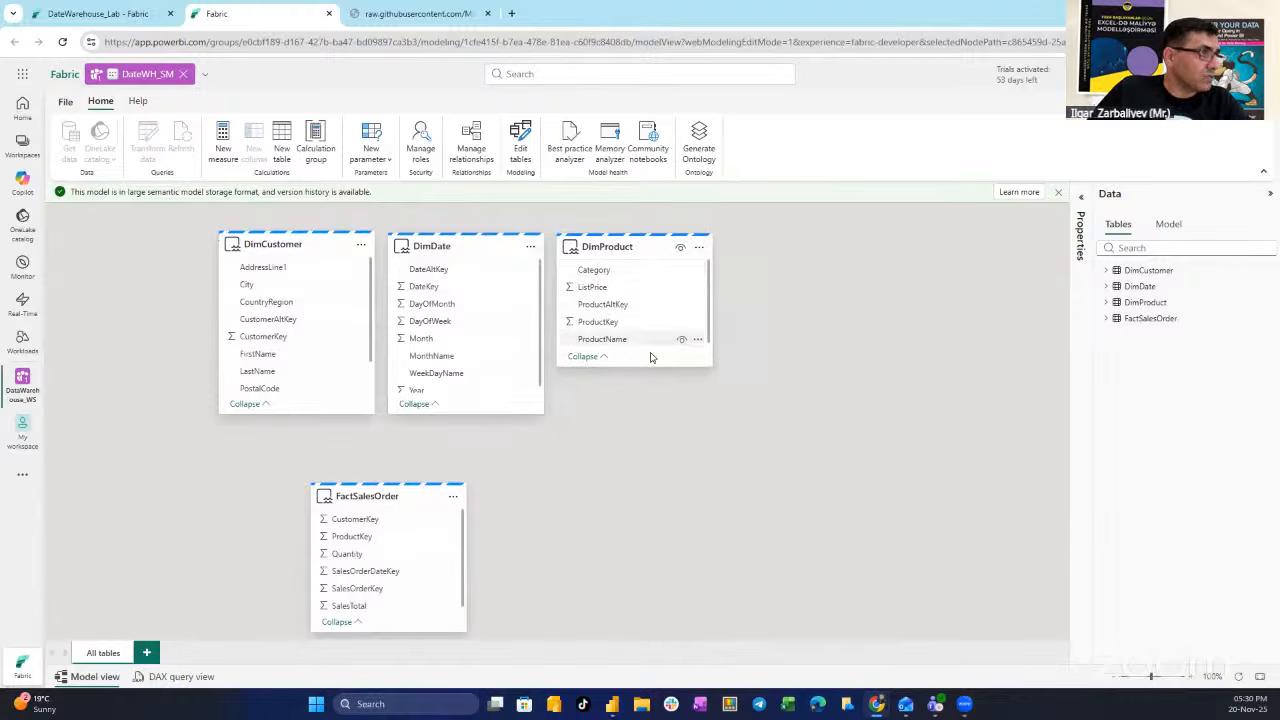
drag(646, 362, 642, 412)
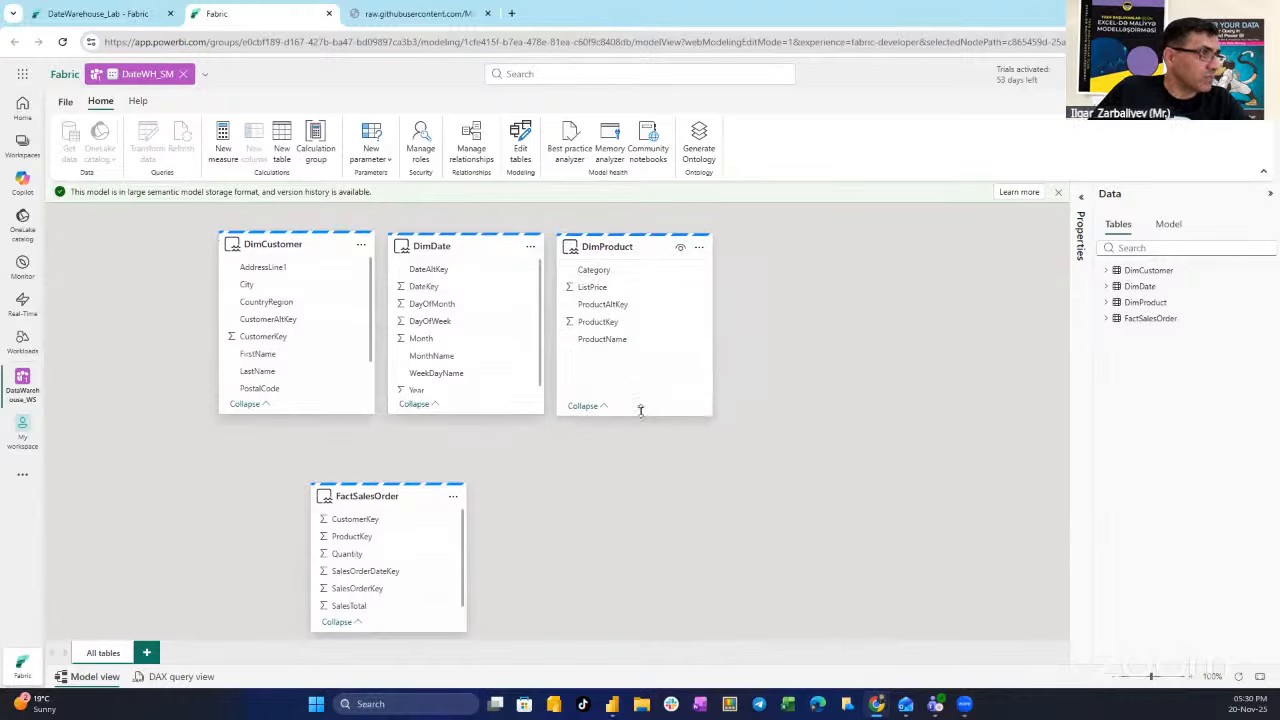
drag(406, 500, 491, 495)
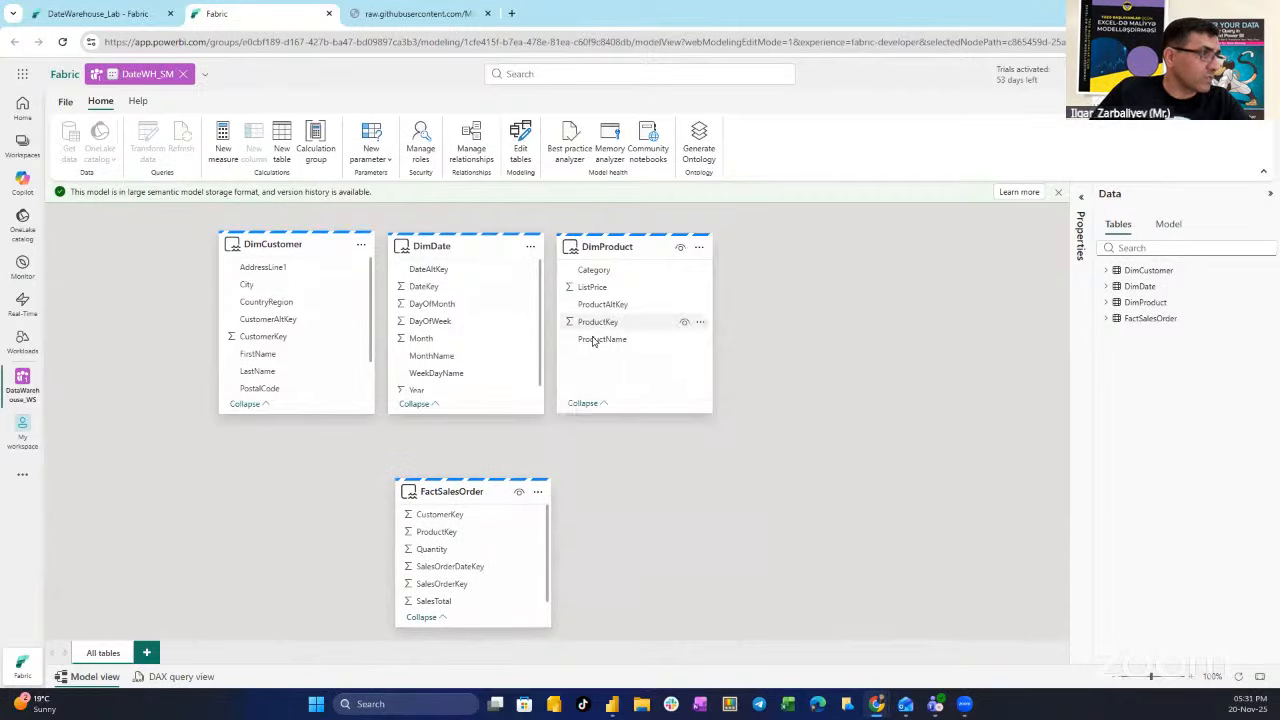
- Relate FactSalesOrder to DimProduct on ProductKey and to DimCustomer on CustomerKey
click(435, 538)
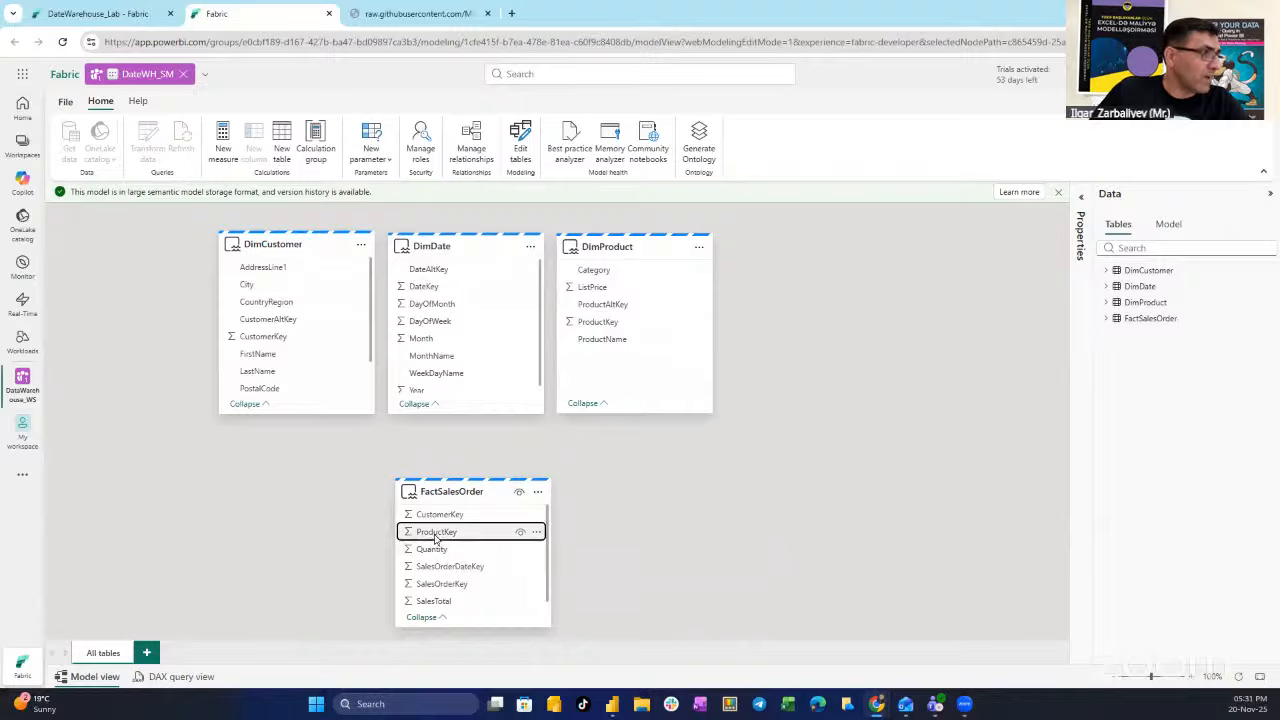
drag(435, 538, 650, 329)
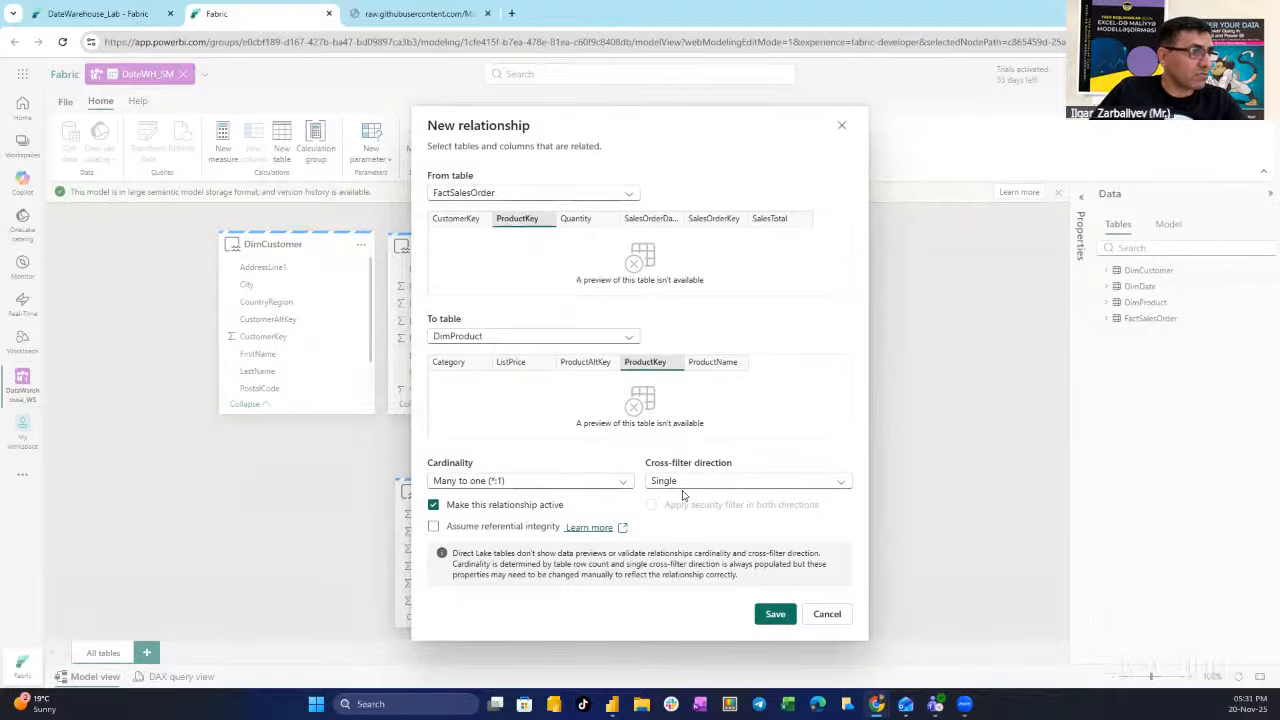
click(777, 615)
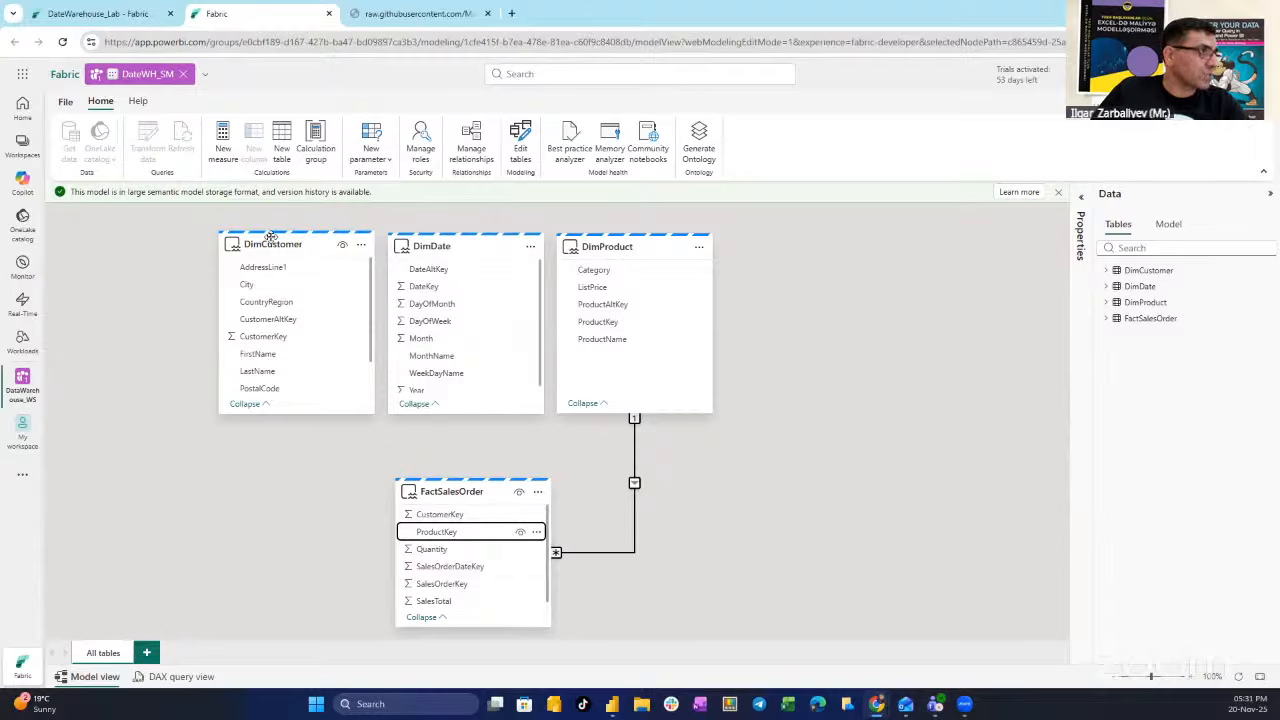
mouse_move(270, 244)
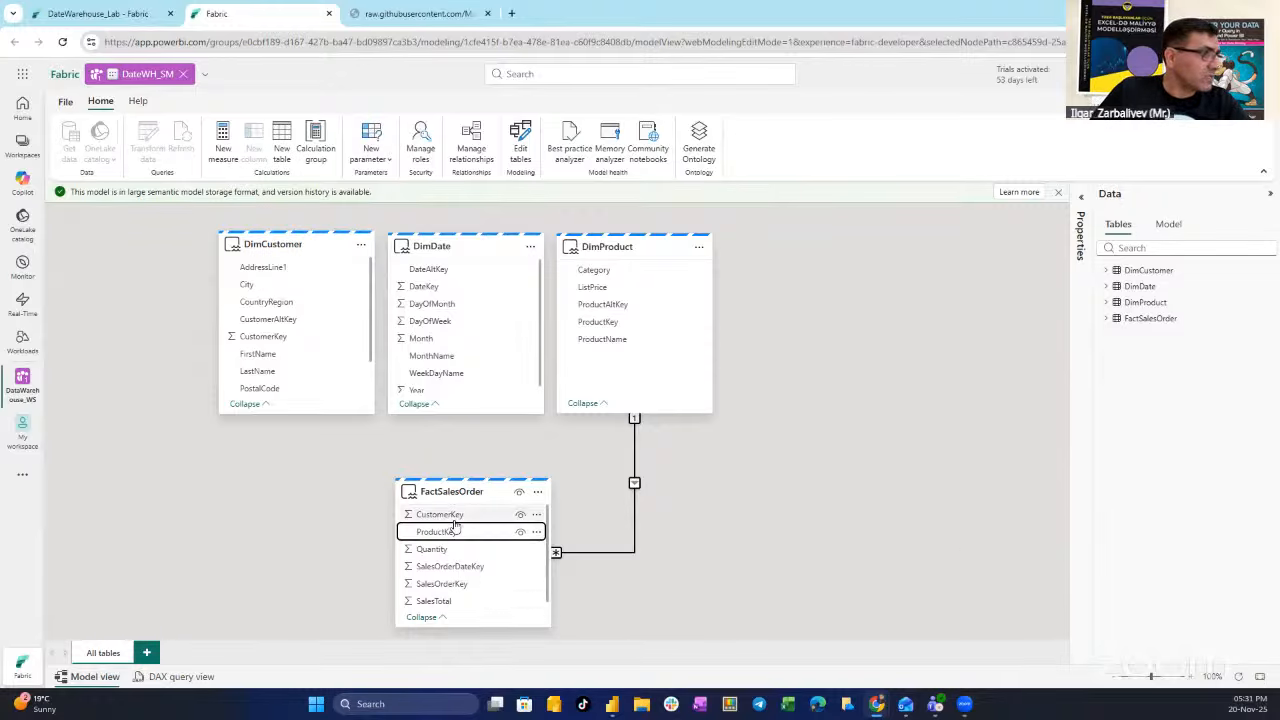
drag(440, 514, 330, 347)
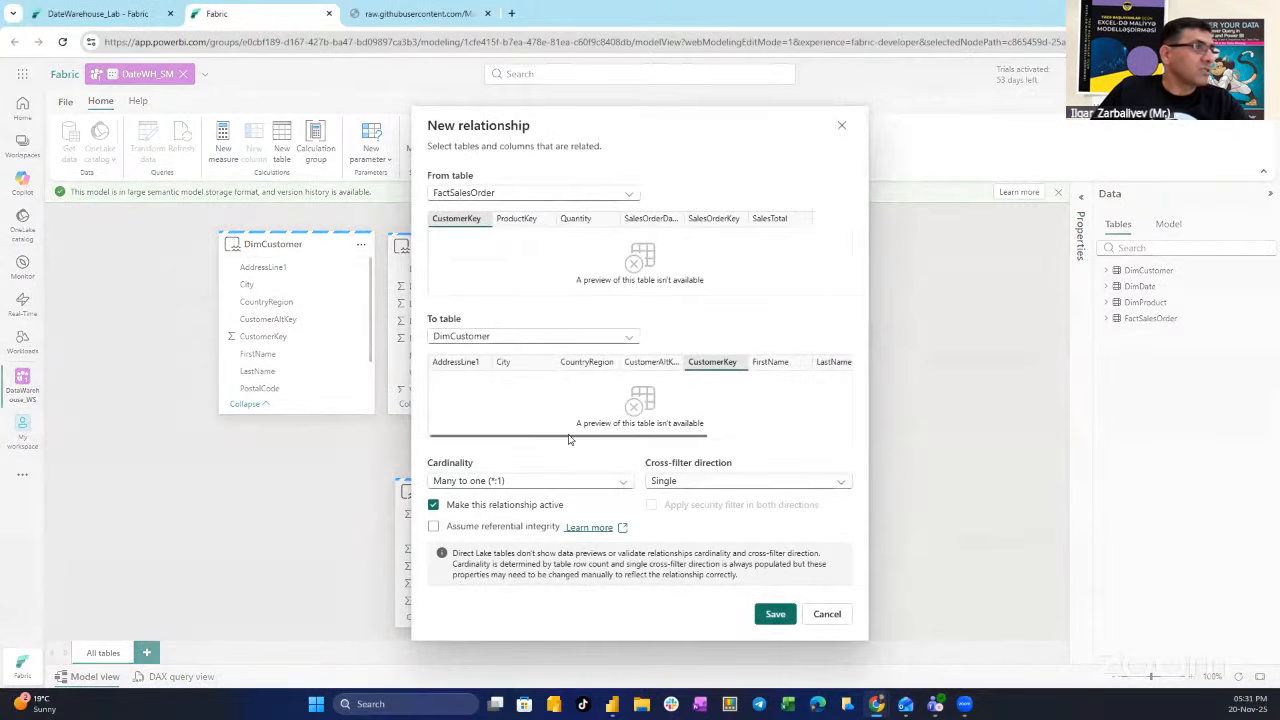
click(775, 615)
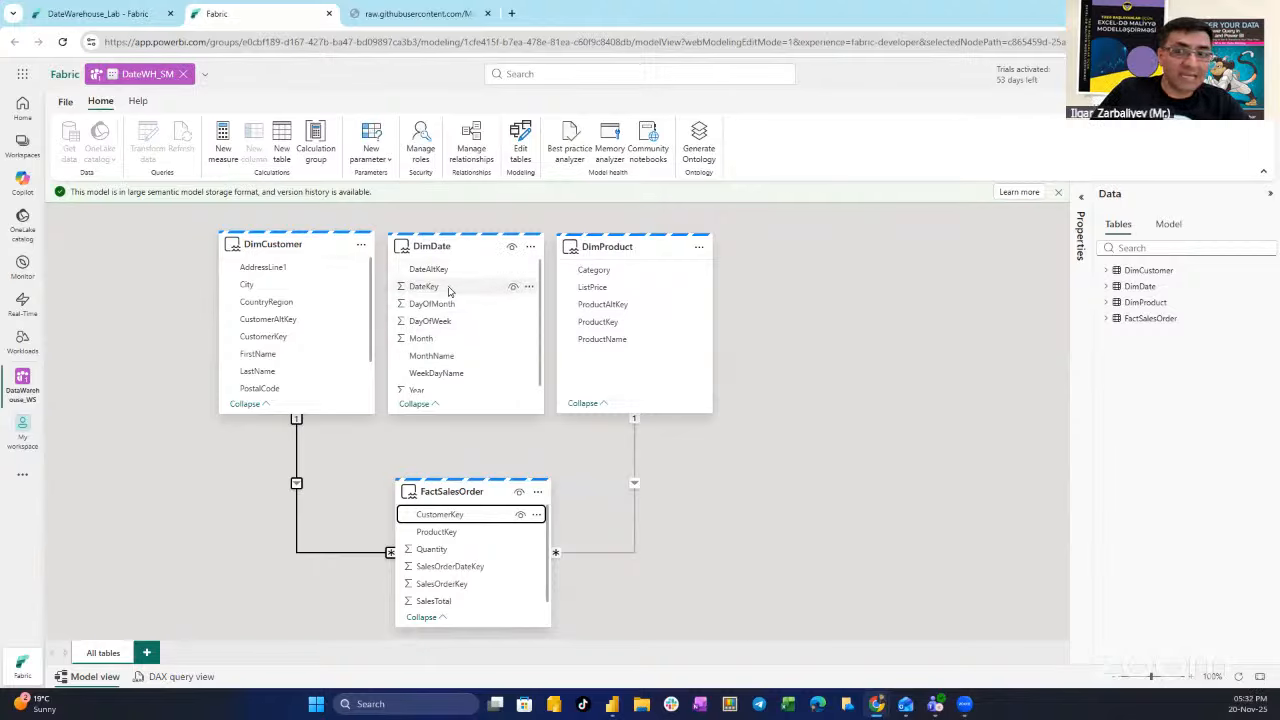
- Relate FactSalesOrder.SalesOrderKey to DimDate.DateKey as a many-to-one relationship and save it
scroll(449, 291, down, 1)
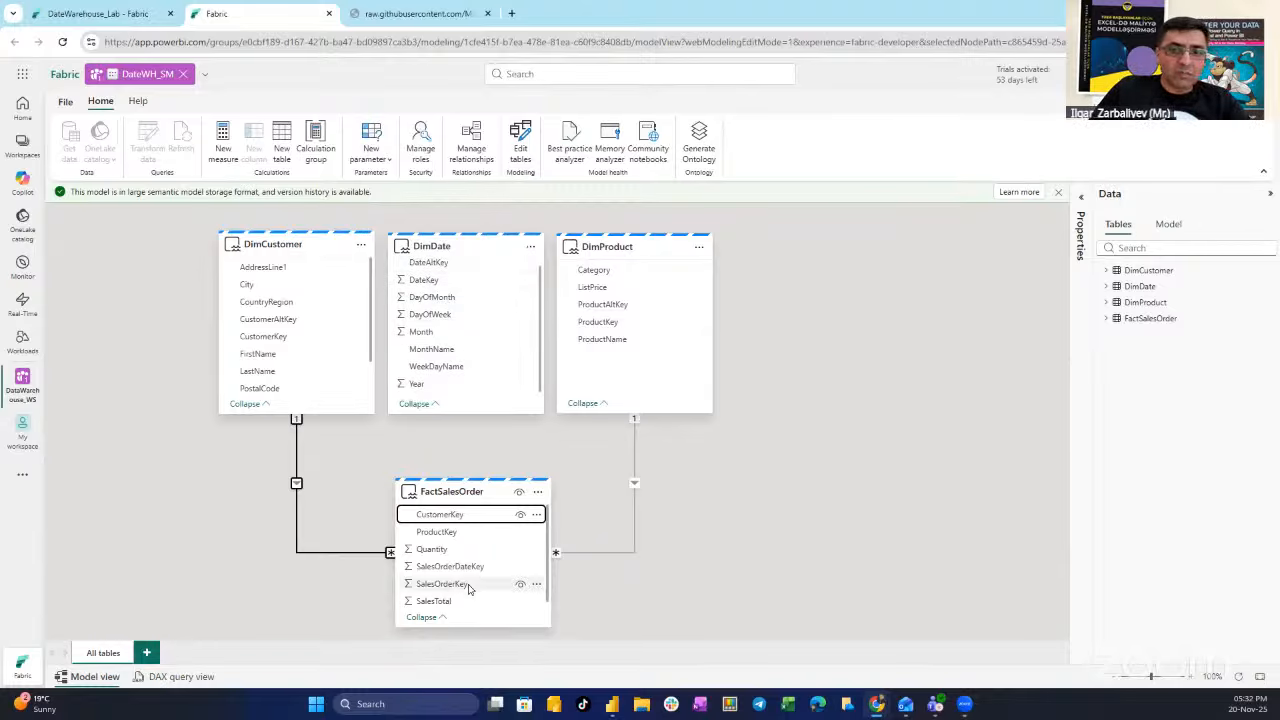
drag(468, 588, 482, 285)
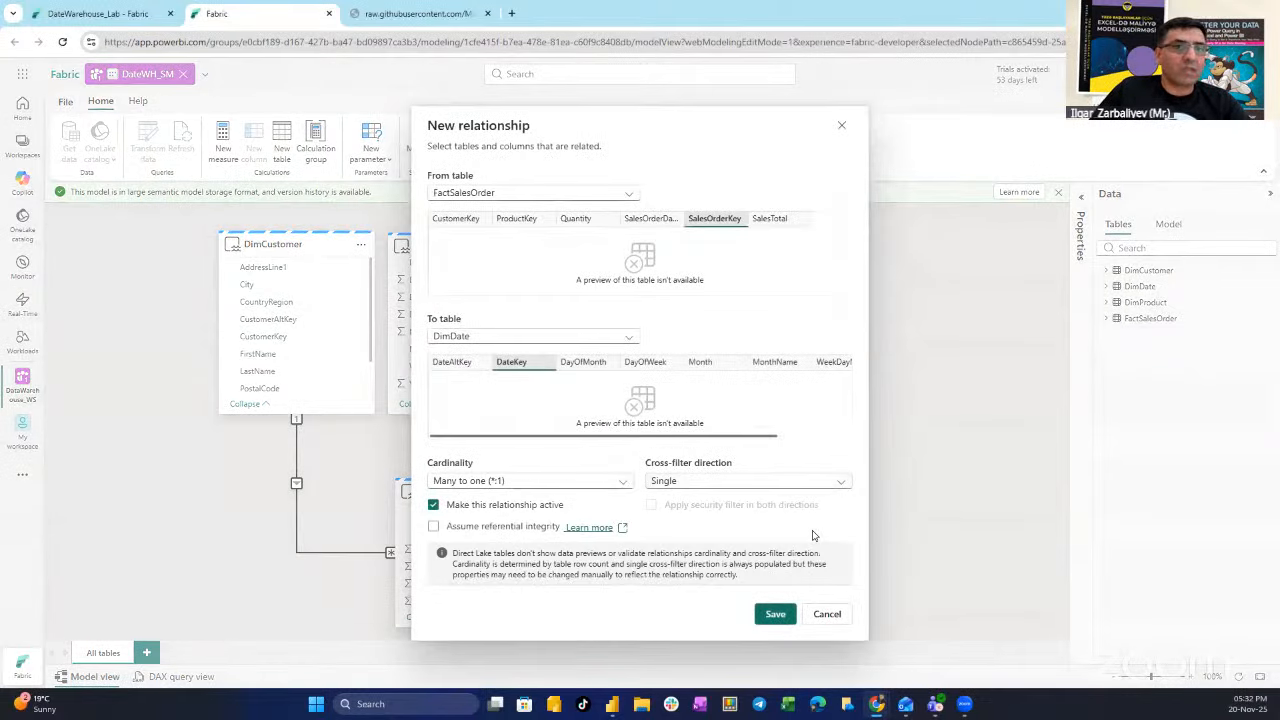
click(775, 616)
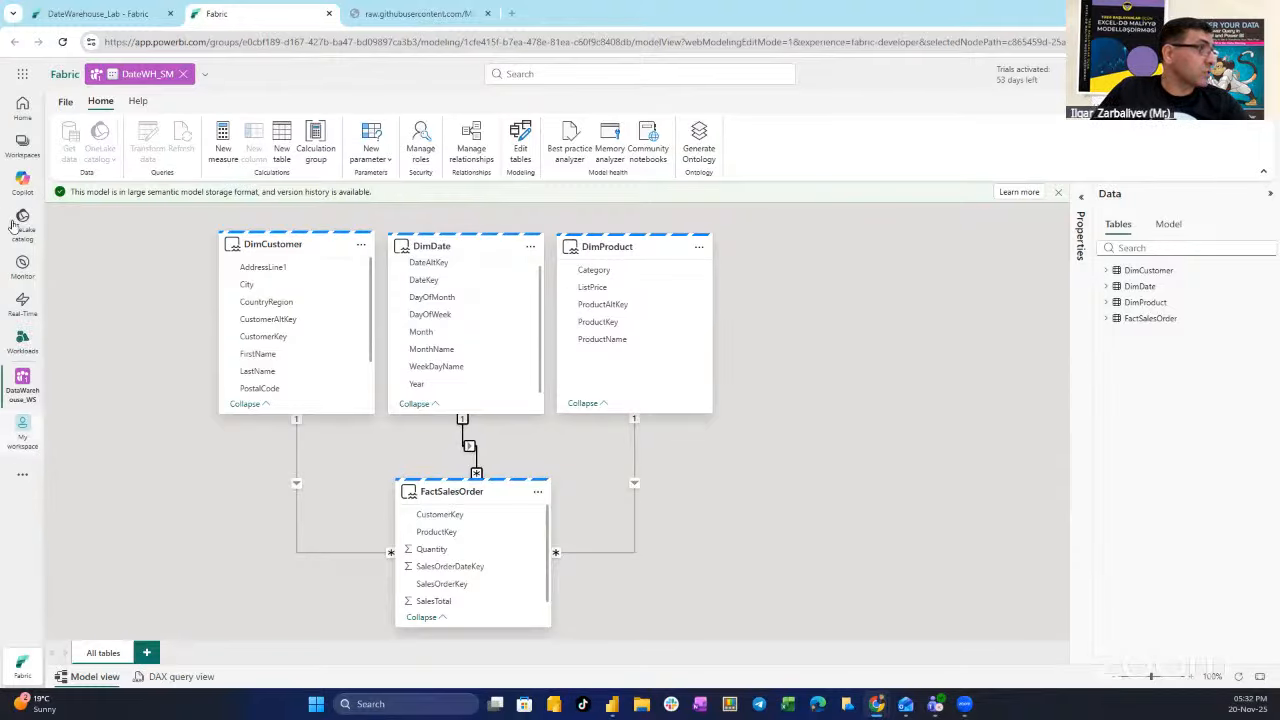
- Remove the DataWarehouse_WS workspace from its workspace settings and confirm the deletion
click(26, 149)
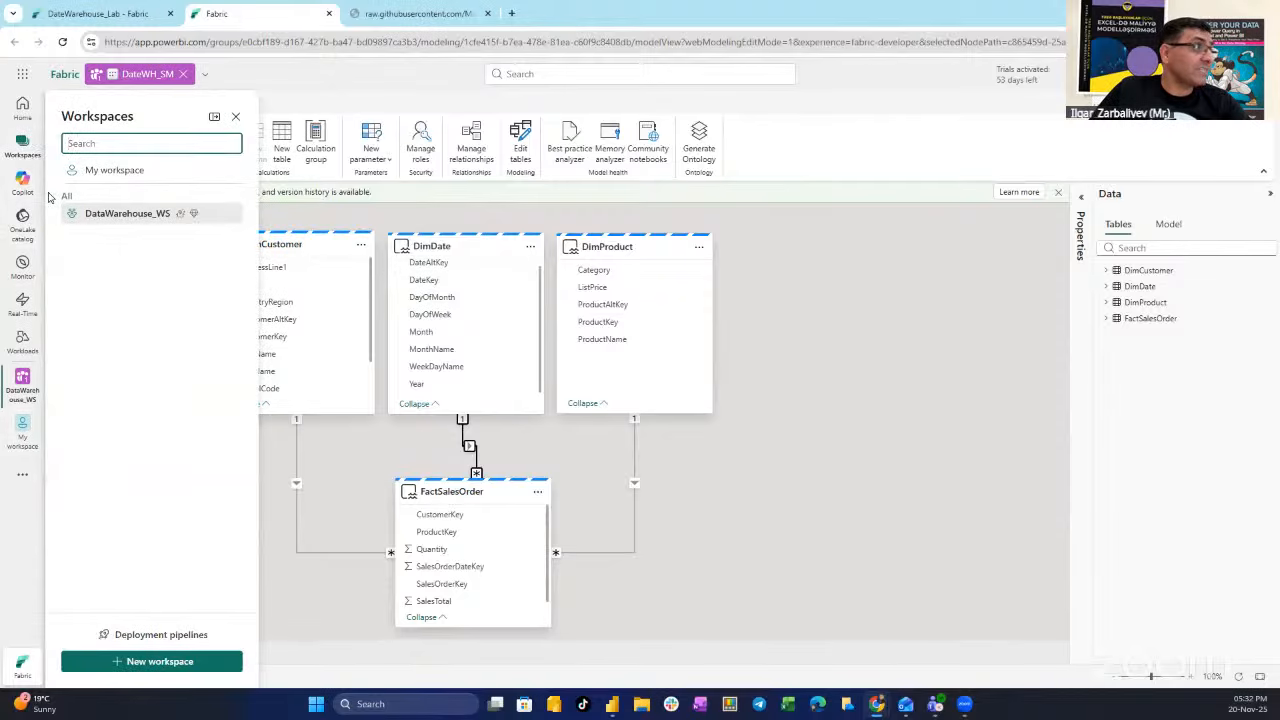
click(109, 214)
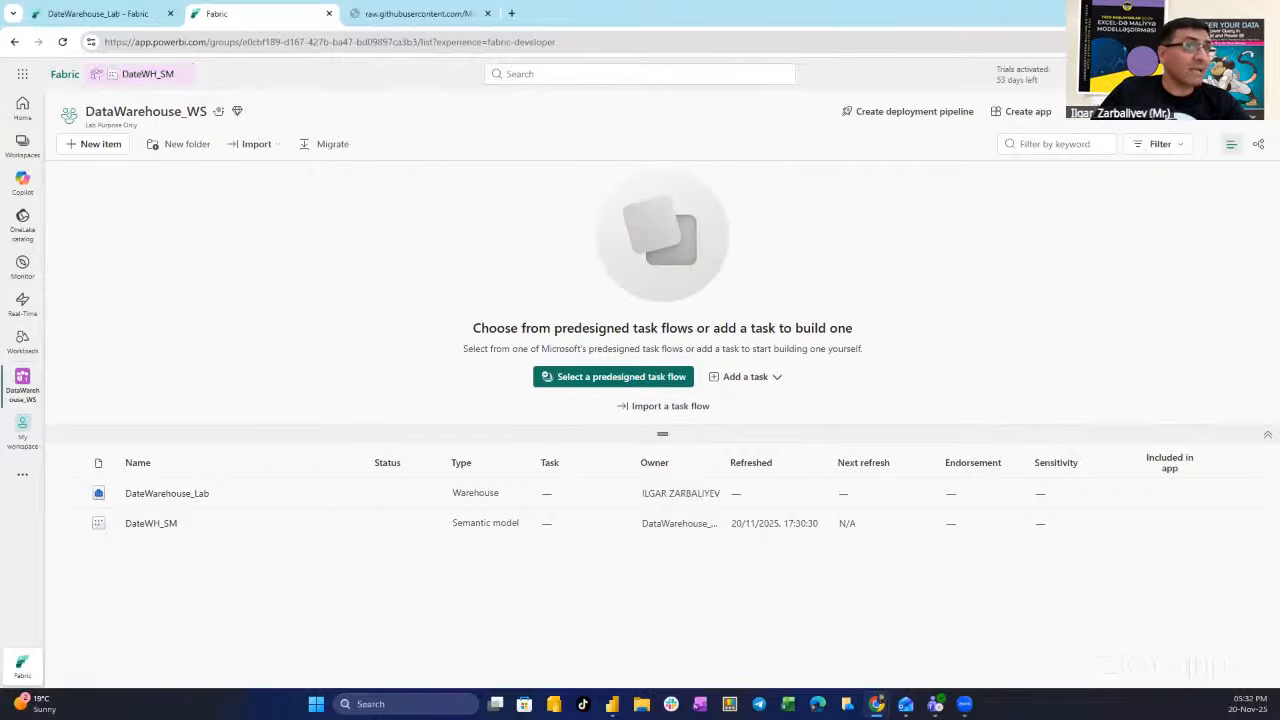
click(1227, 119)
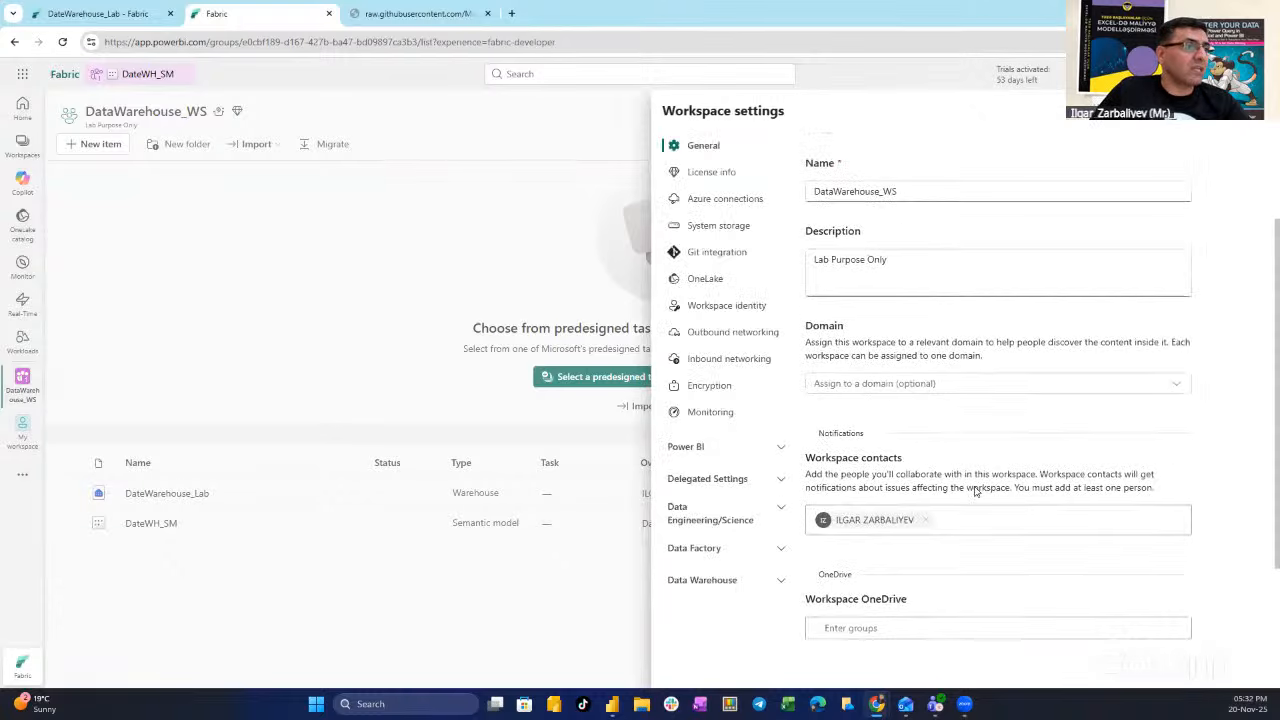
scroll(1006, 543, down, 3)
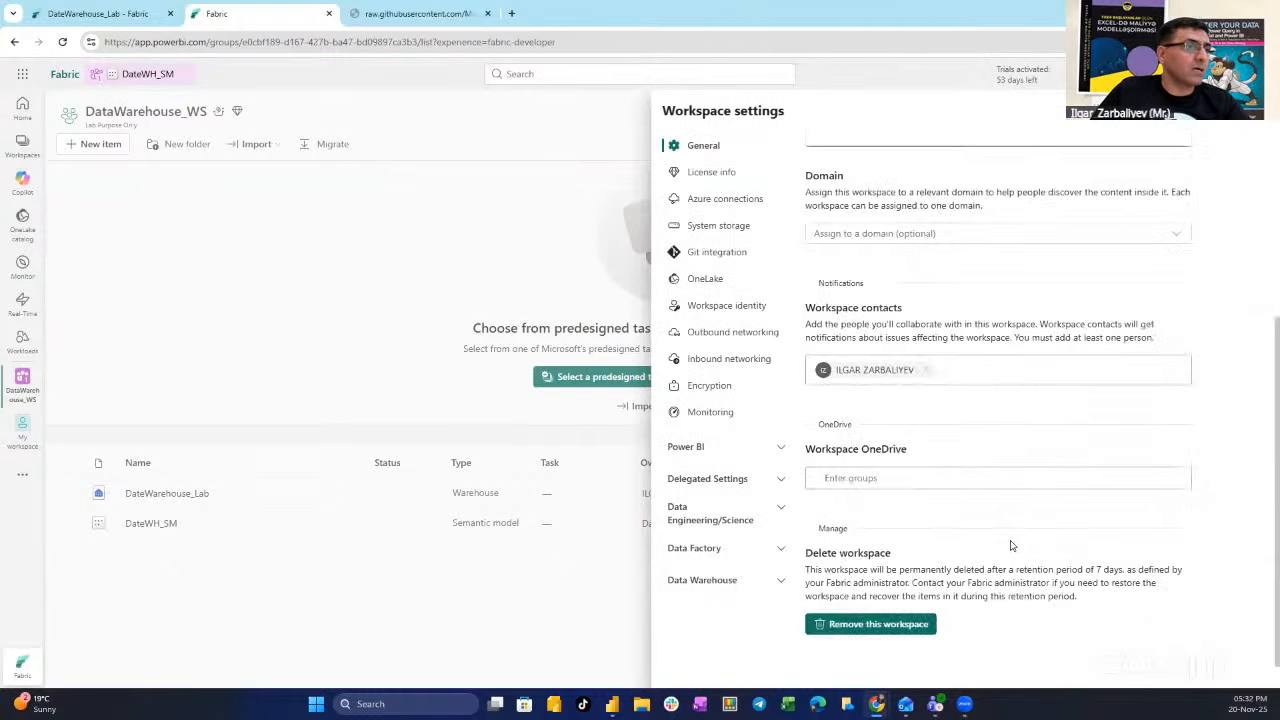
click(903, 628)
click(745, 400)
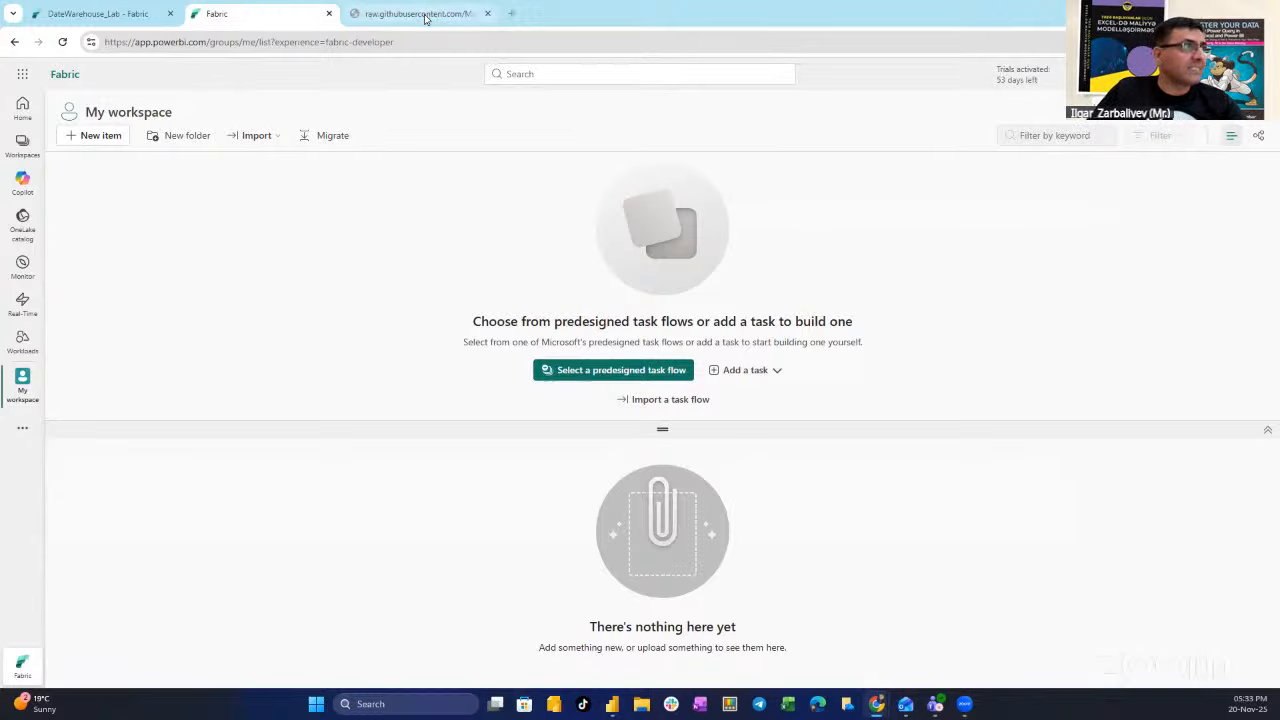
- In a new browser tab, search 'youtube' and go to the presenter's YouTube channel
click(509, 14)
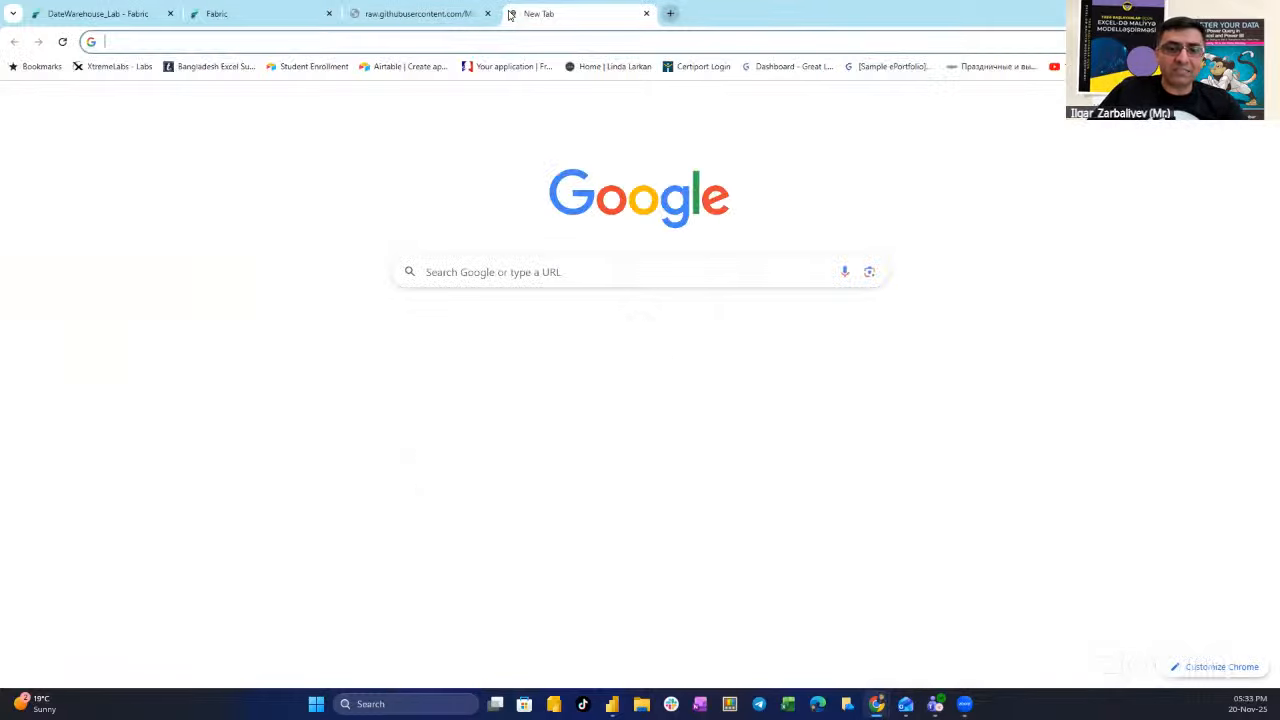
text(YOUT)
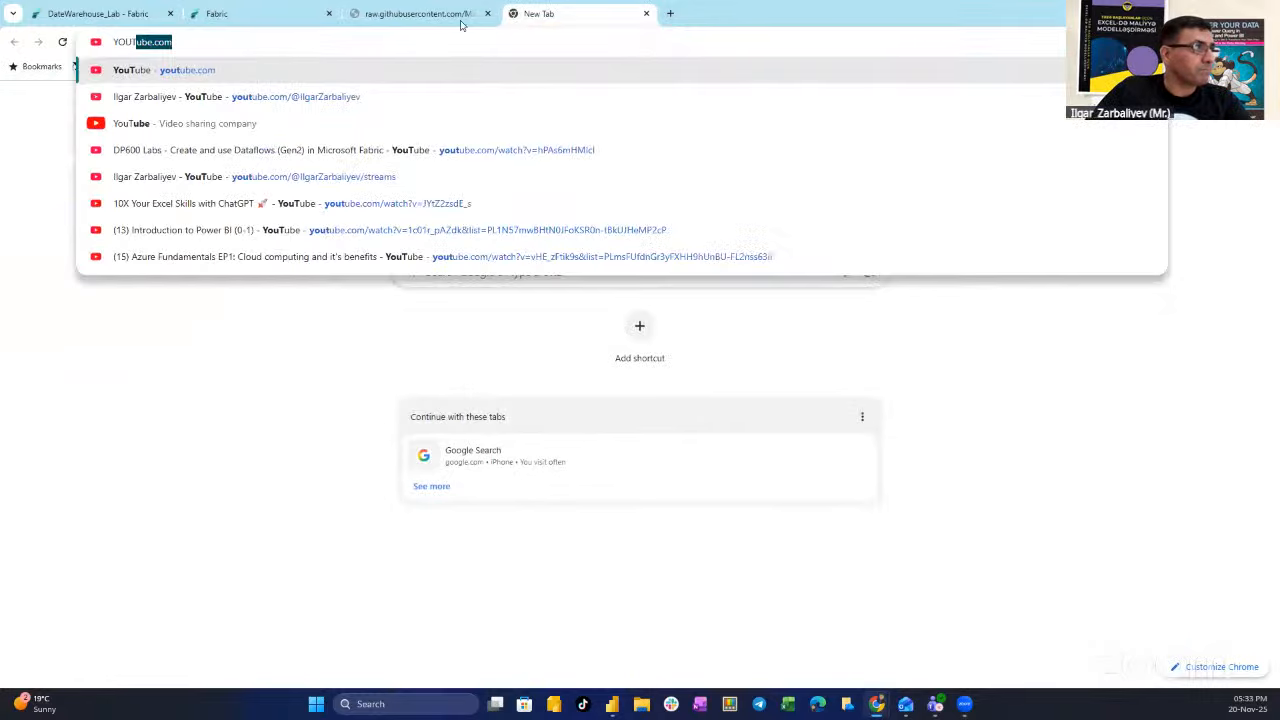
click(334, 97)
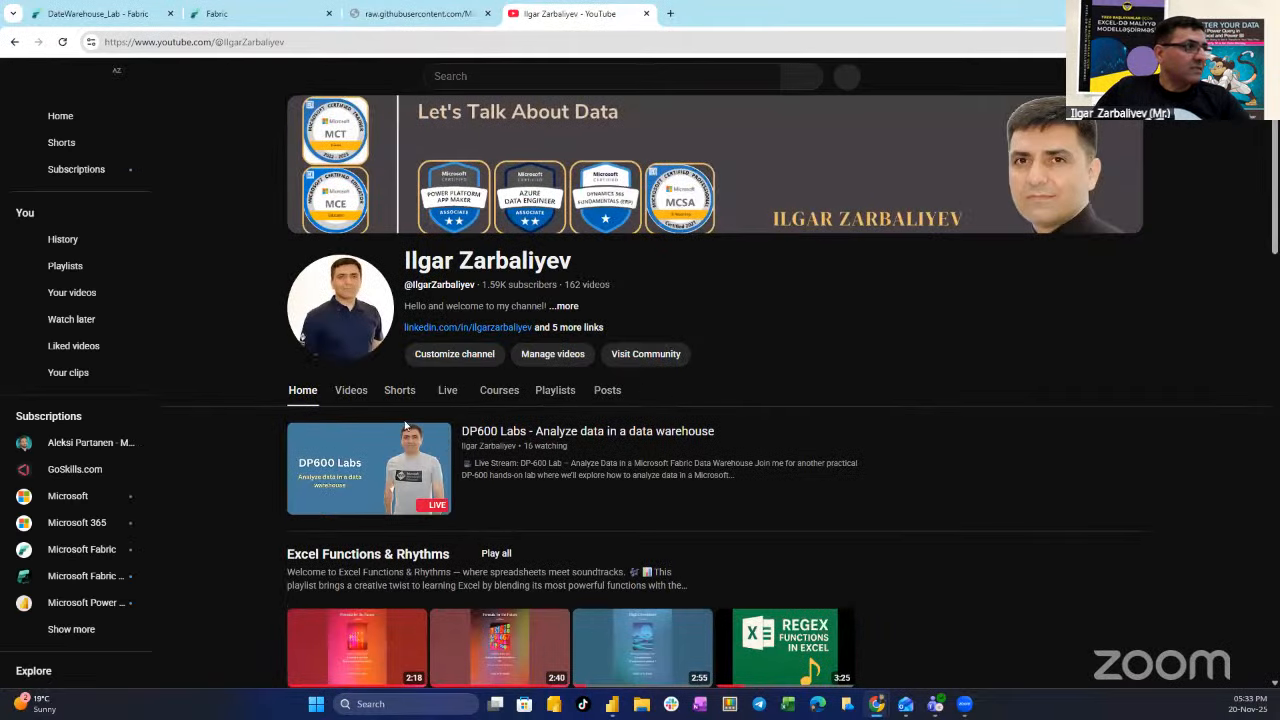
- Scroll the channel page and open the upcoming DP700 Labs video
scroll(510, 472, down, 1)
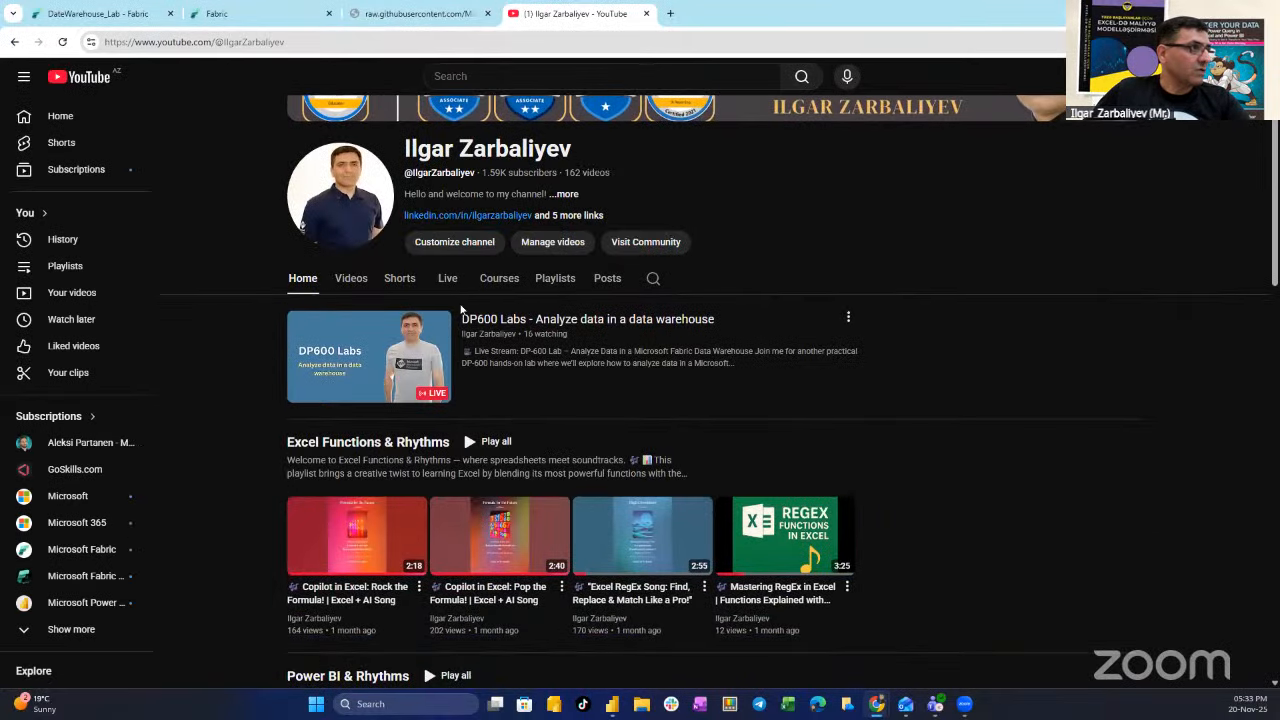
scroll(540, 346, down, 2)
scroll(540, 347, down, 6)
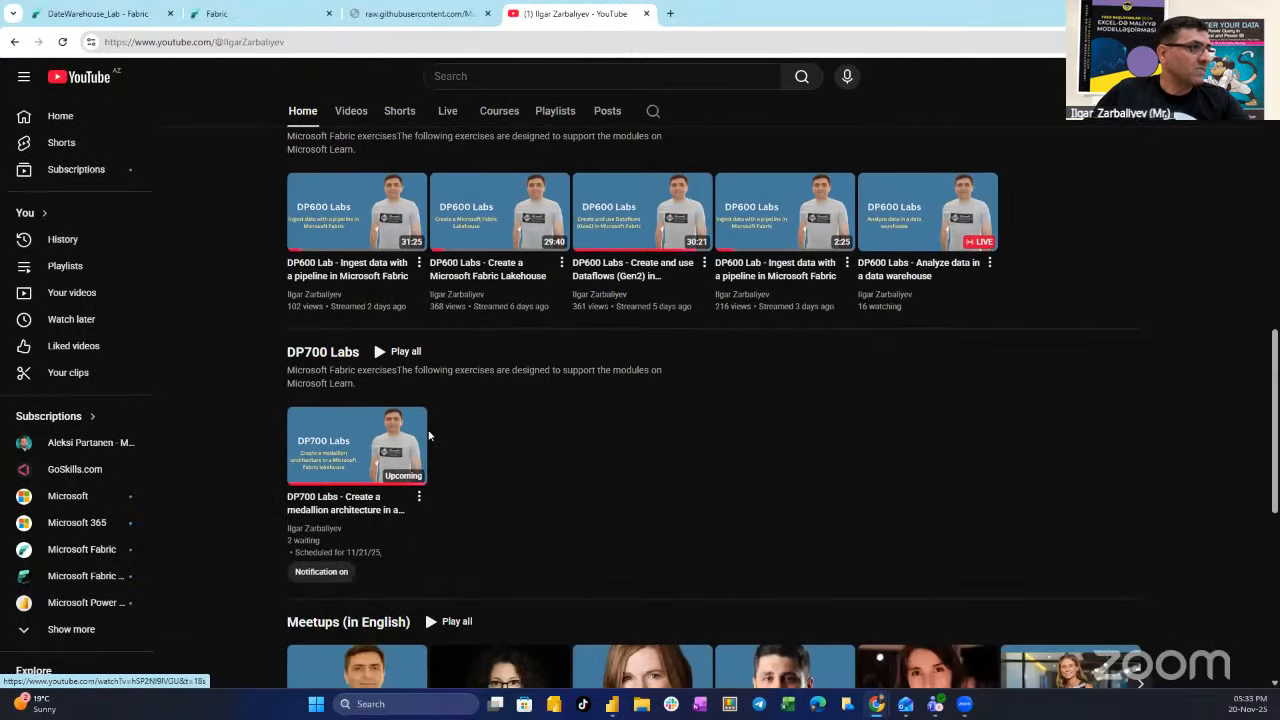
click(335, 440)
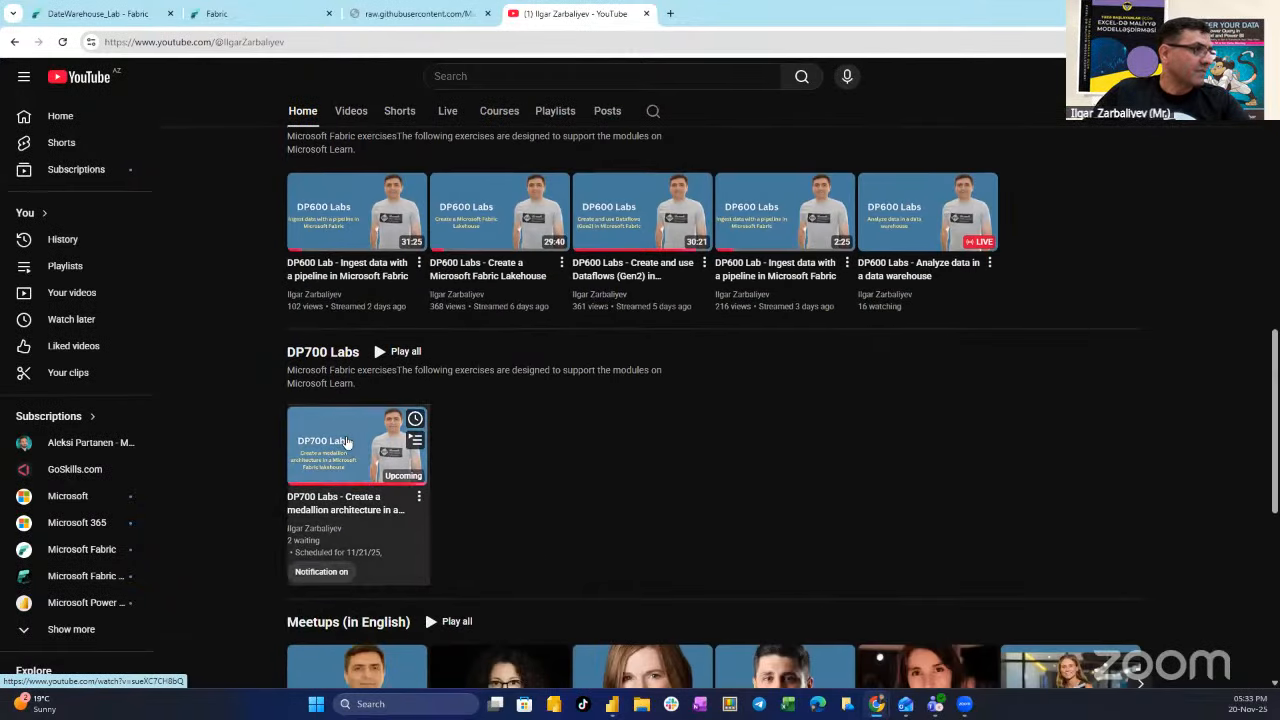